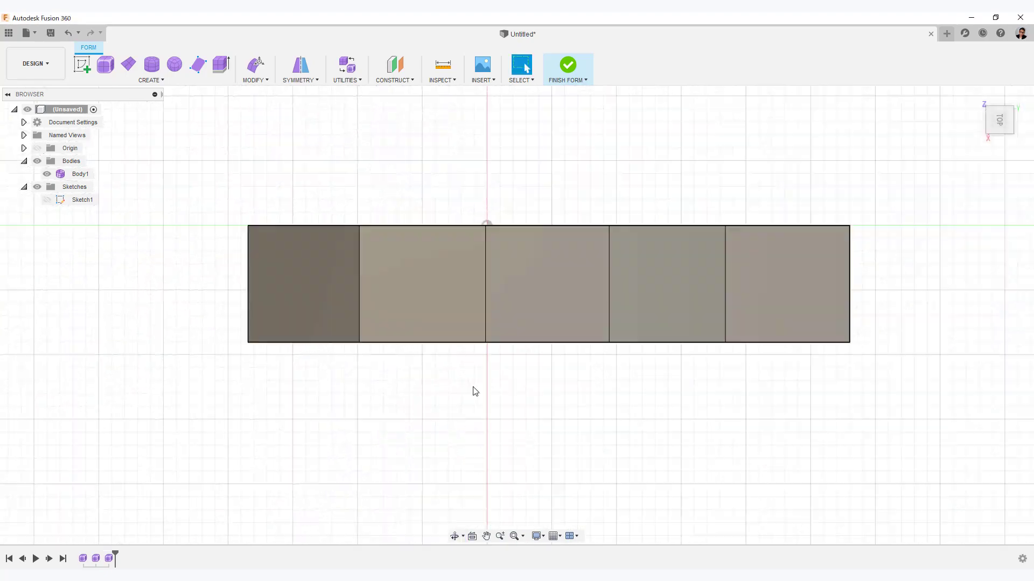
shift+middle_drag(673, 317, 521, 437)
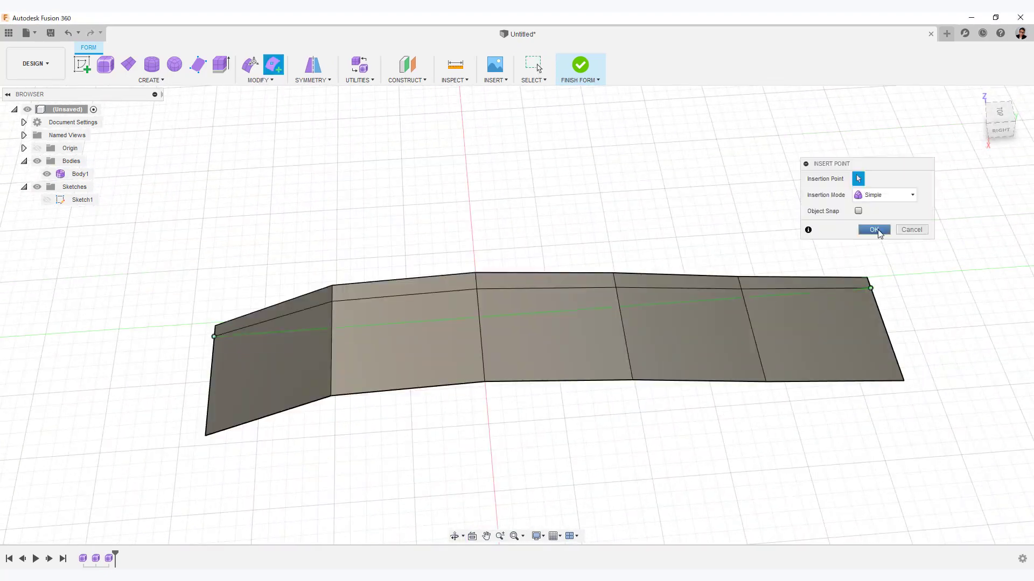
click(875, 230)
click(882, 294)
click(1000, 132)
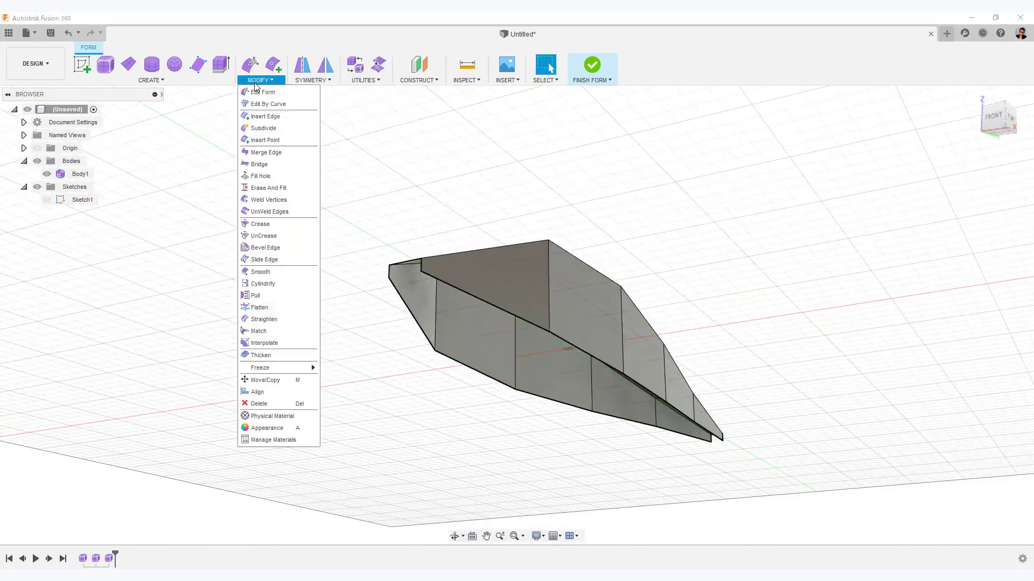
click(279, 80)
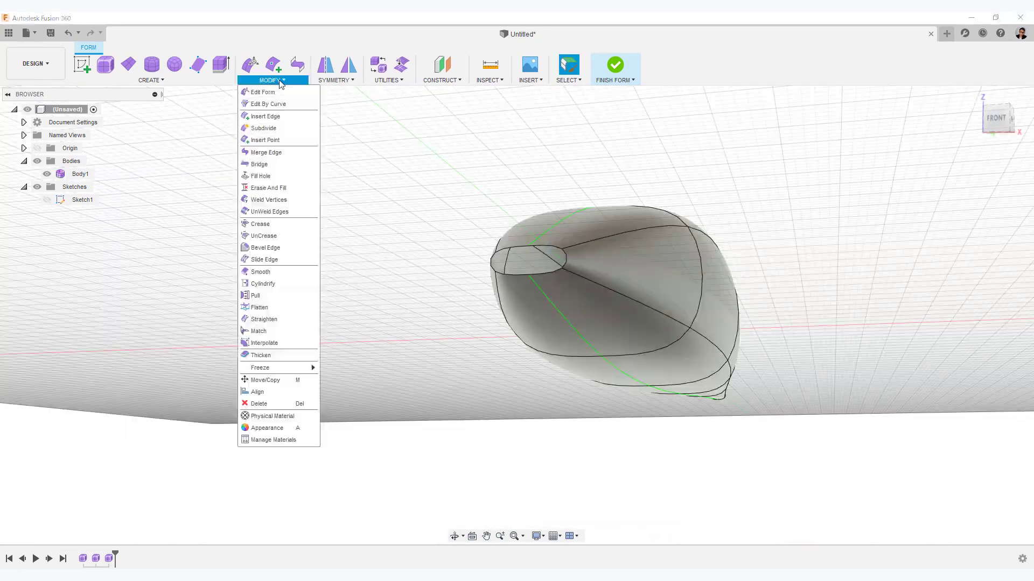
shift+middle_drag(641, 263, 556, 275)
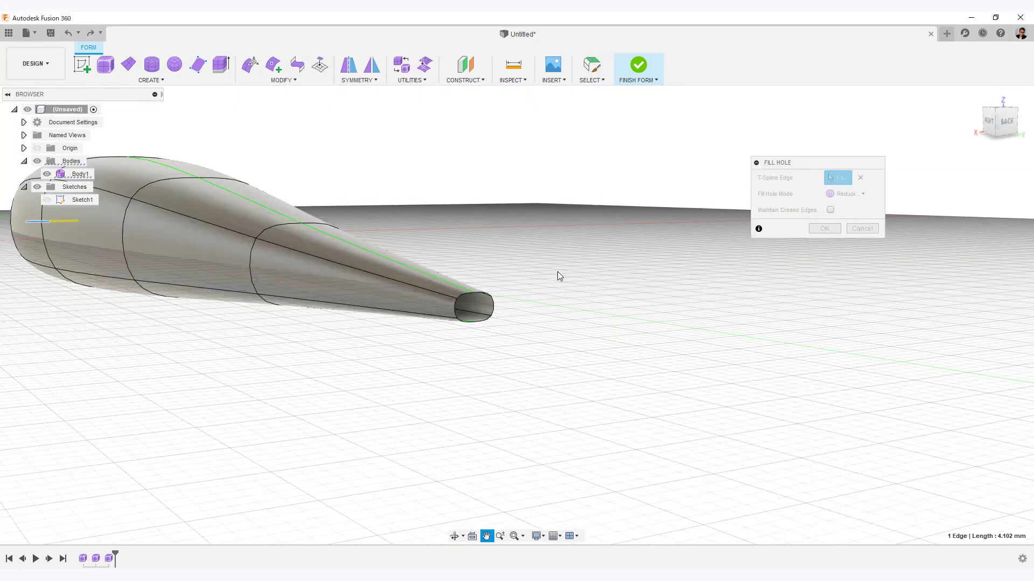
click(1010, 122)
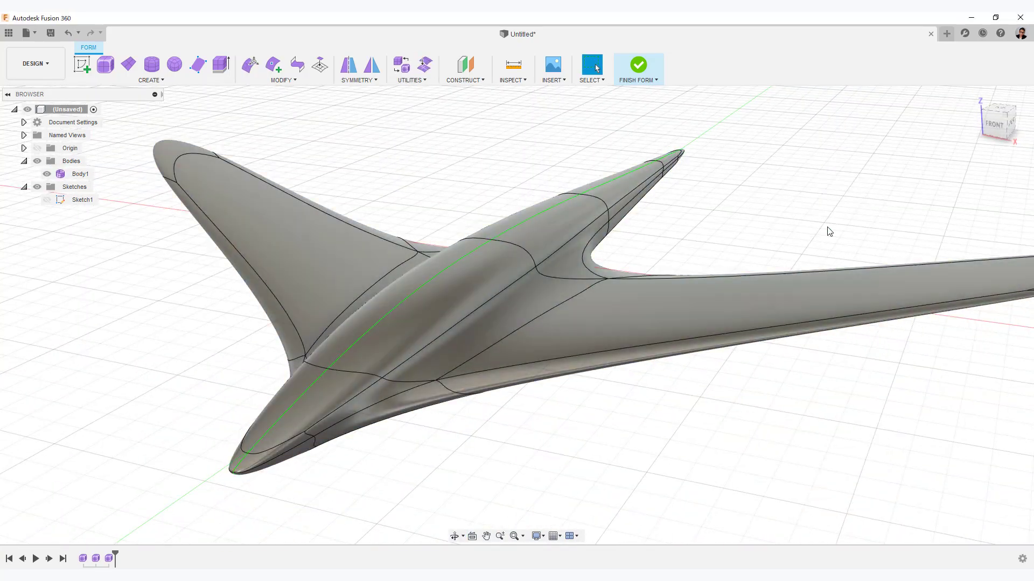
right_click(581, 234)
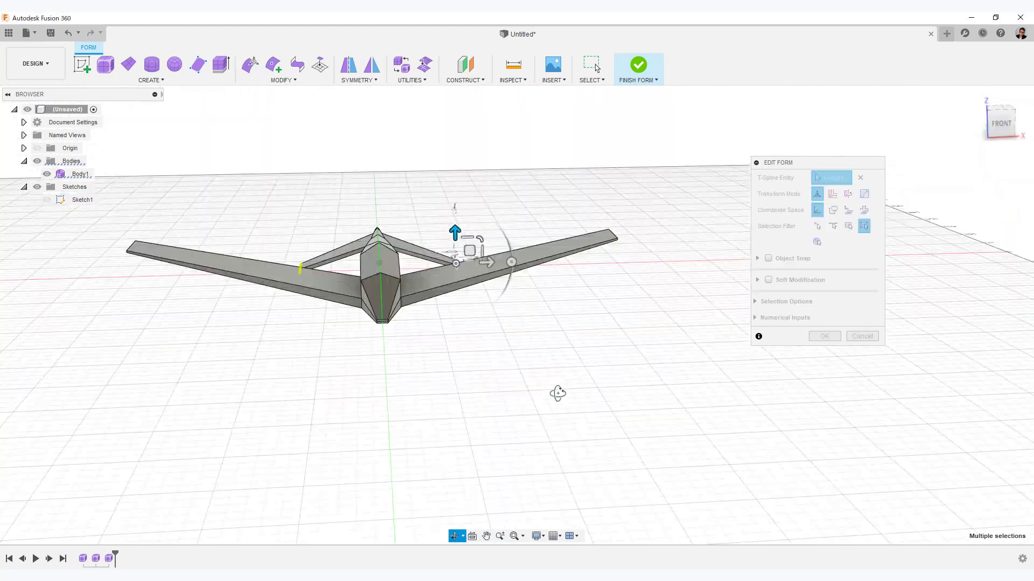
click(274, 66)
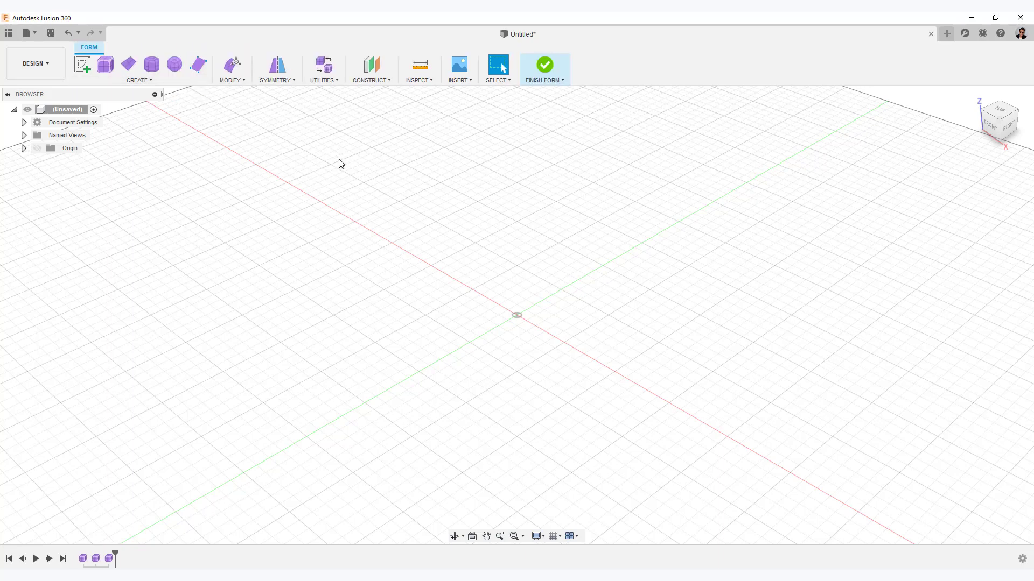
- Sketch an arched five-point fit point spline on the YZ plane, starting at about Y -92 mm, and finish the sketch
click(83, 63)
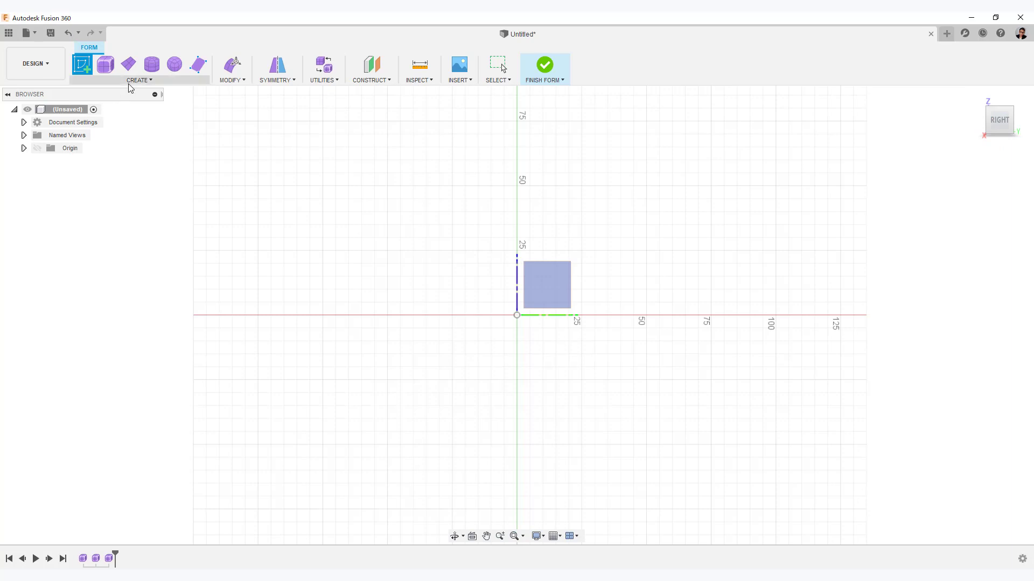
click(541, 283)
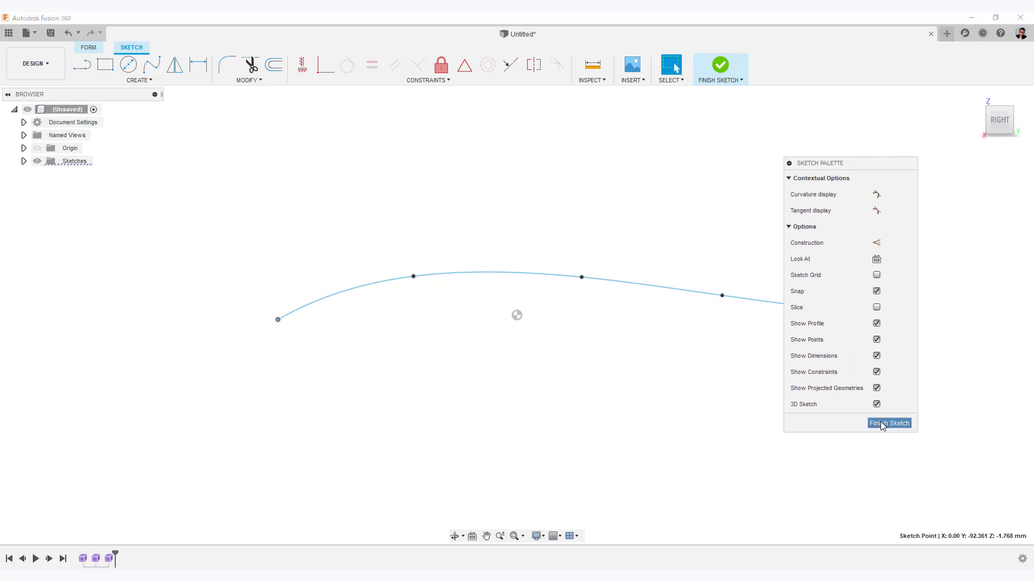
click(891, 424)
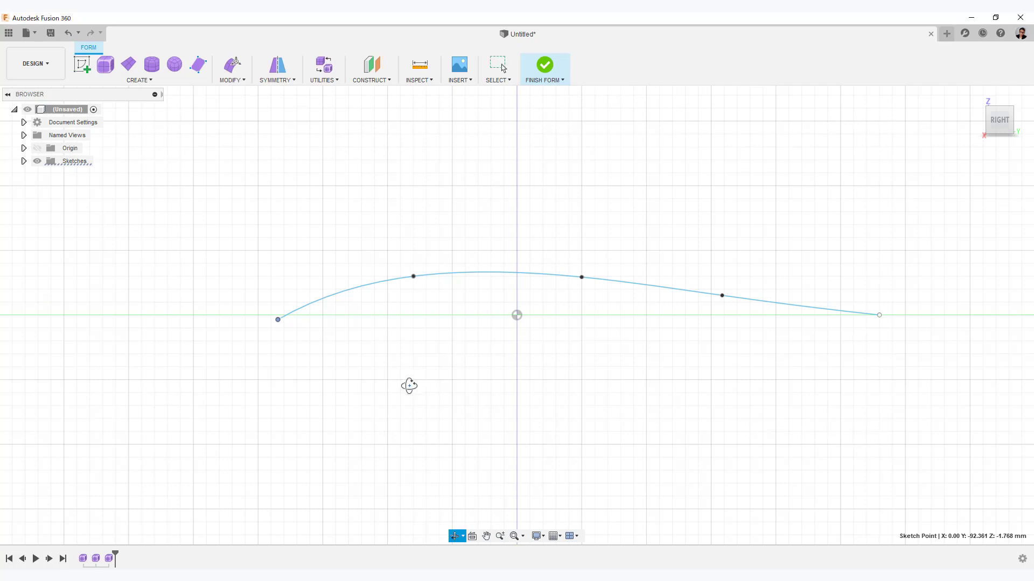
- Pin the form Extrude command to the toolbar
mouse_move(409, 385)
shift+middle_down()
mouse_move(457, 397)
mouse_move(538, 392)
mouse_move(473, 359)
shift+middle_up()
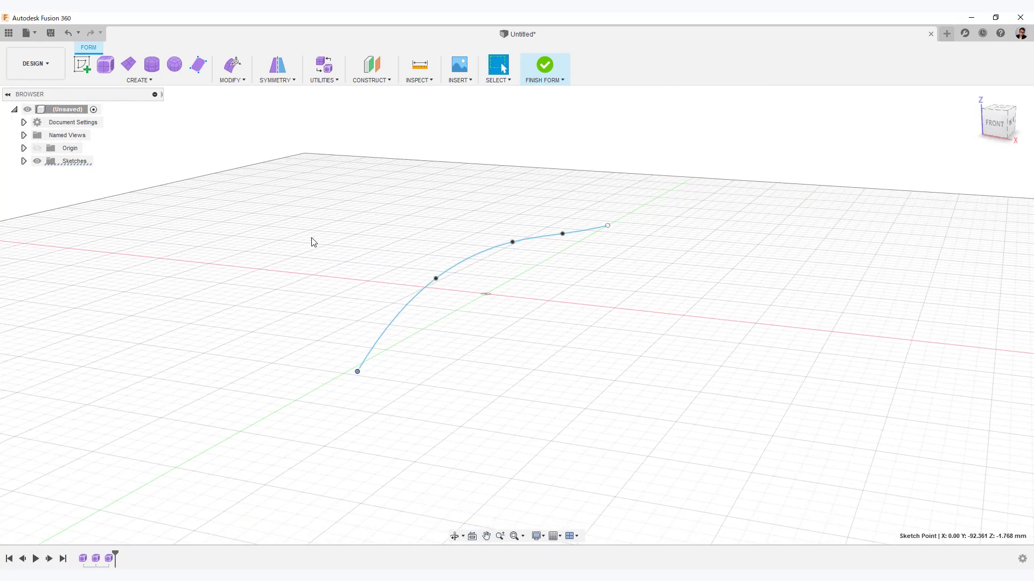
click(144, 81)
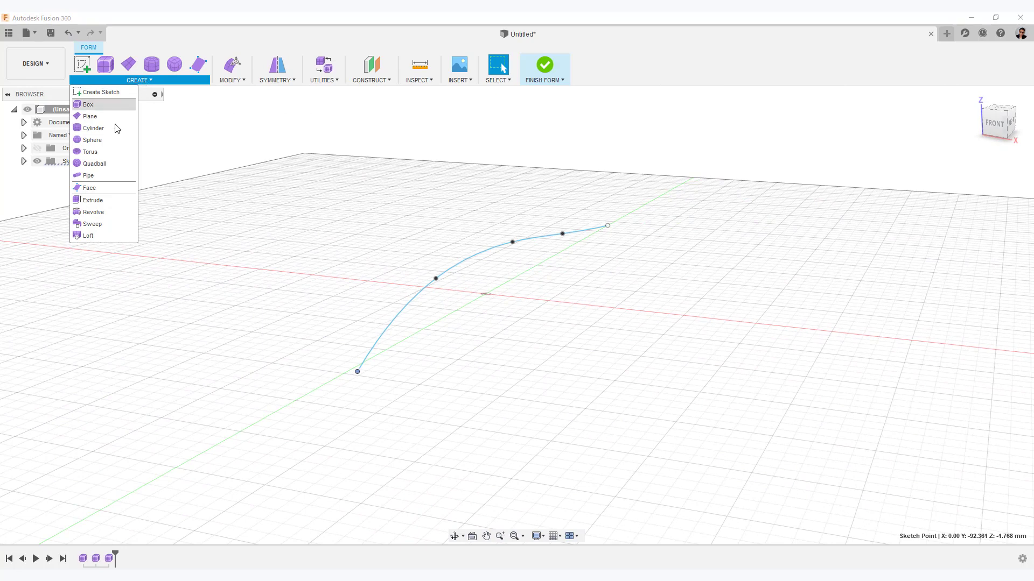
click(130, 201)
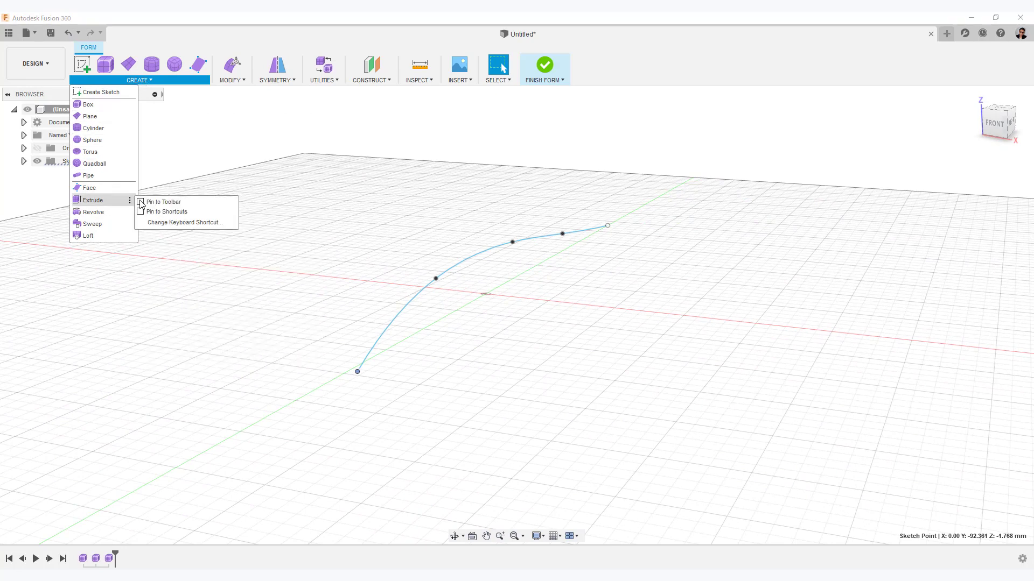
click(143, 202)
- Extrude the spline sideways as a form surface by about 45 mm
click(221, 65)
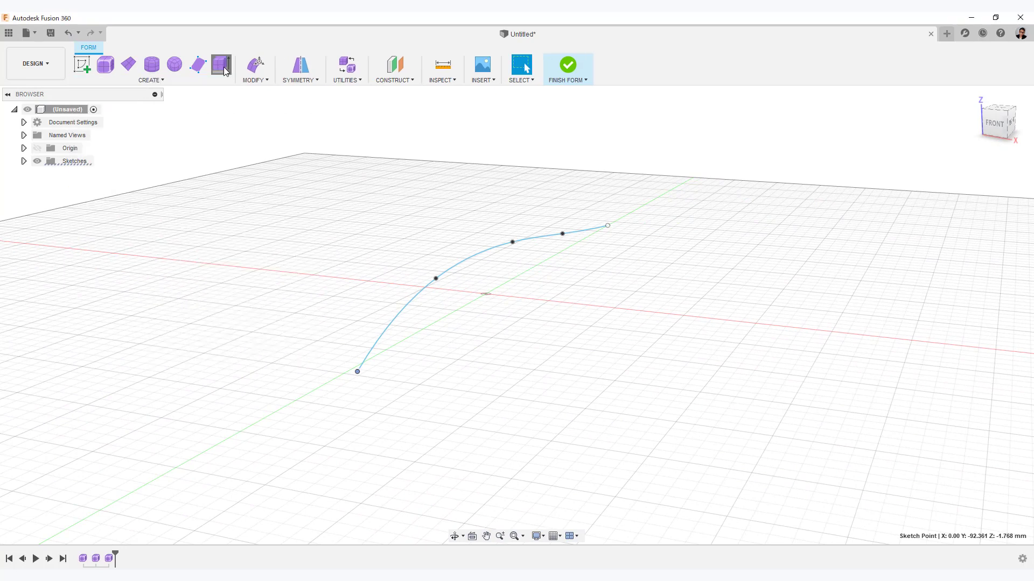
click(452, 270)
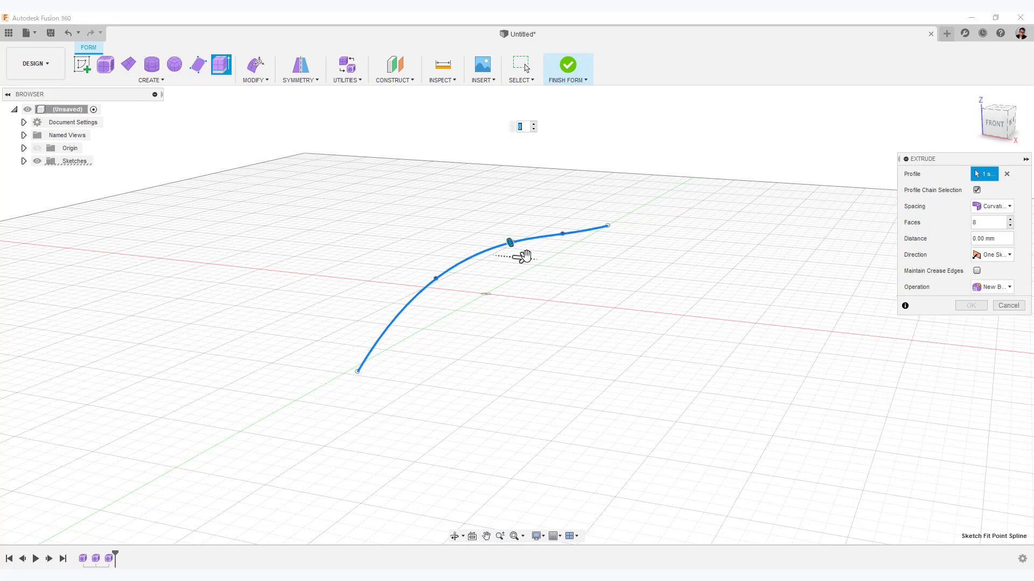
drag(520, 257, 607, 270)
shift+middle_drag(594, 320, 646, 293)
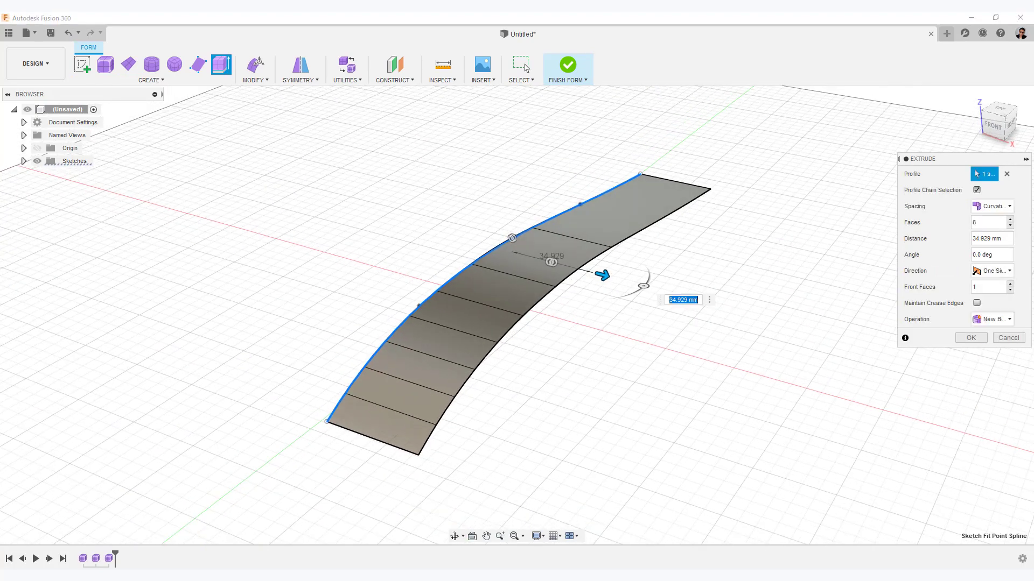
drag(973, 161, 841, 208)
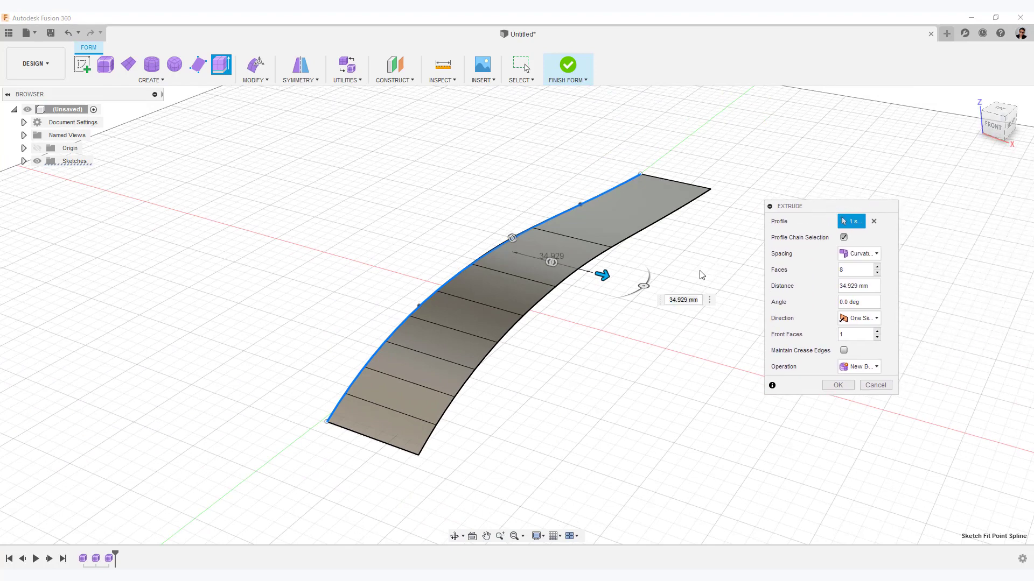
drag(604, 276, 638, 289)
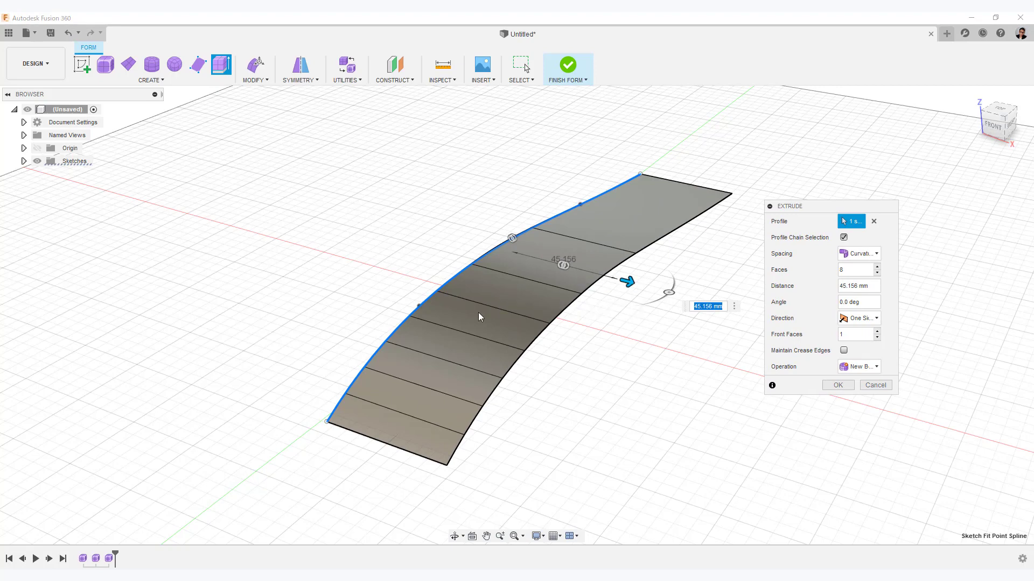
- Compare Uniform and Curvature face spacing on the extruded surface preview
click(877, 254)
click(873, 270)
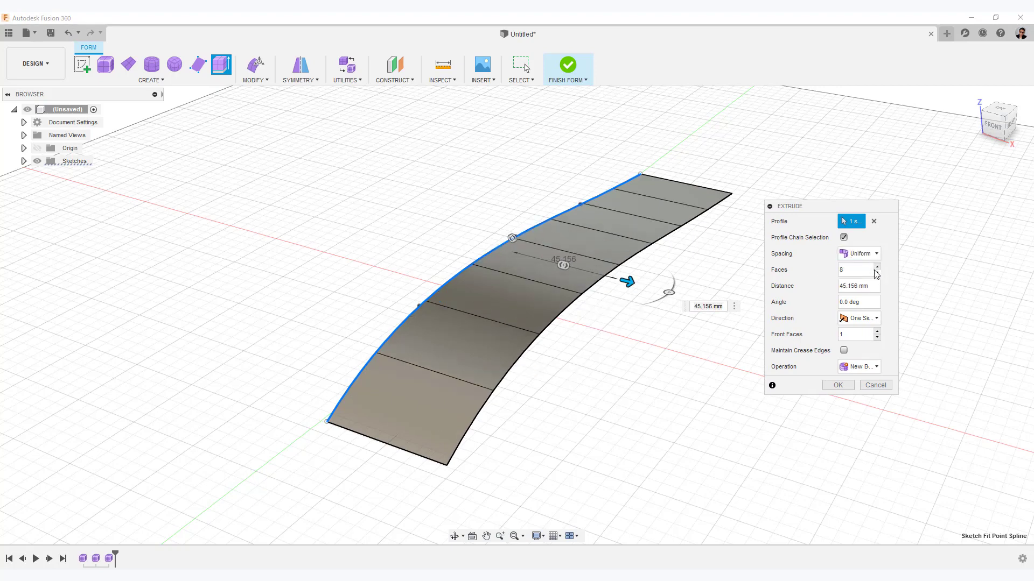
shift+middle_drag(724, 354, 531, 396)
click(876, 253)
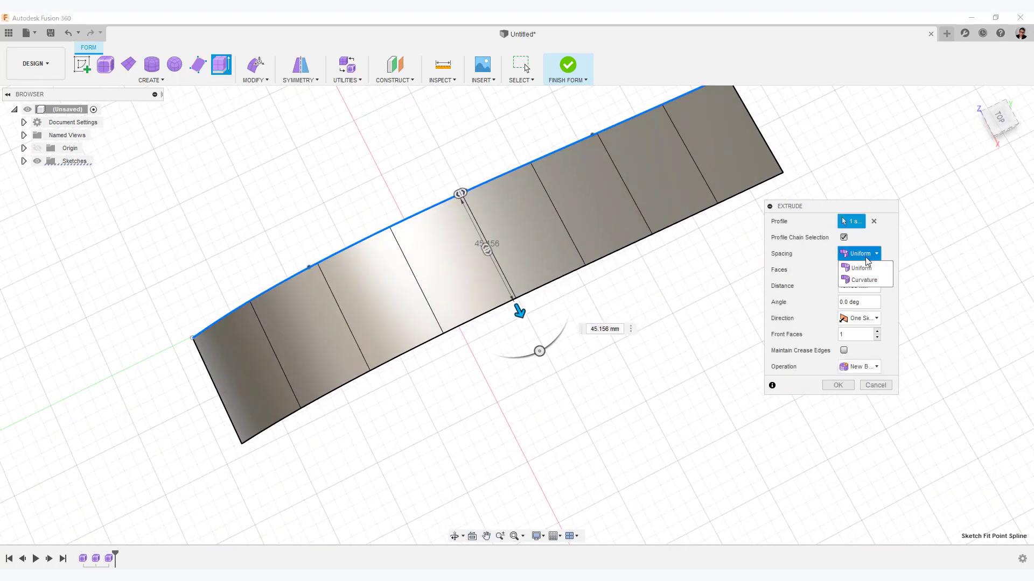
click(858, 283)
- Set the extrusion to Uniform spacing with 5 faces and create the new form body
click(861, 253)
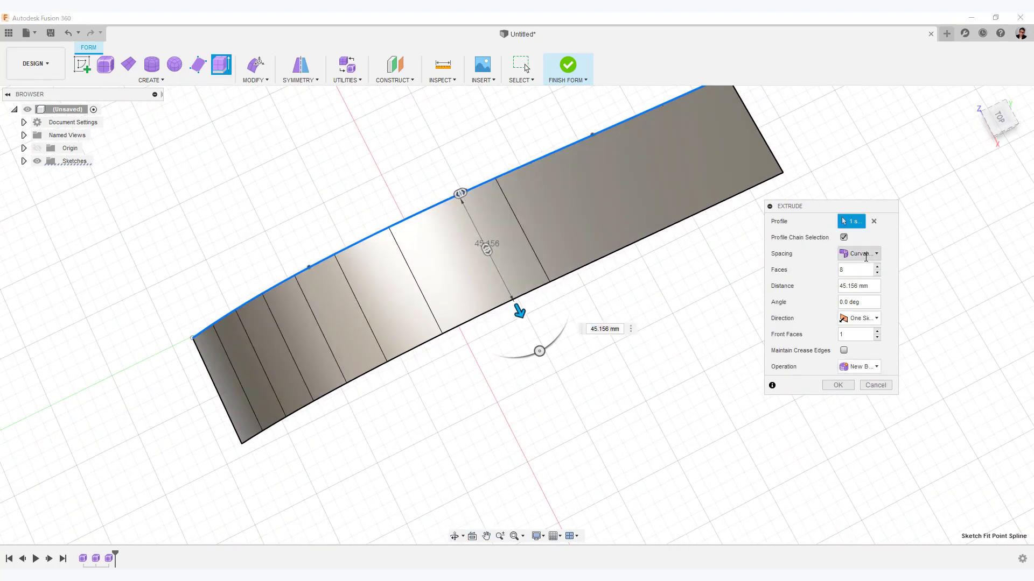
click(864, 275)
text(6)
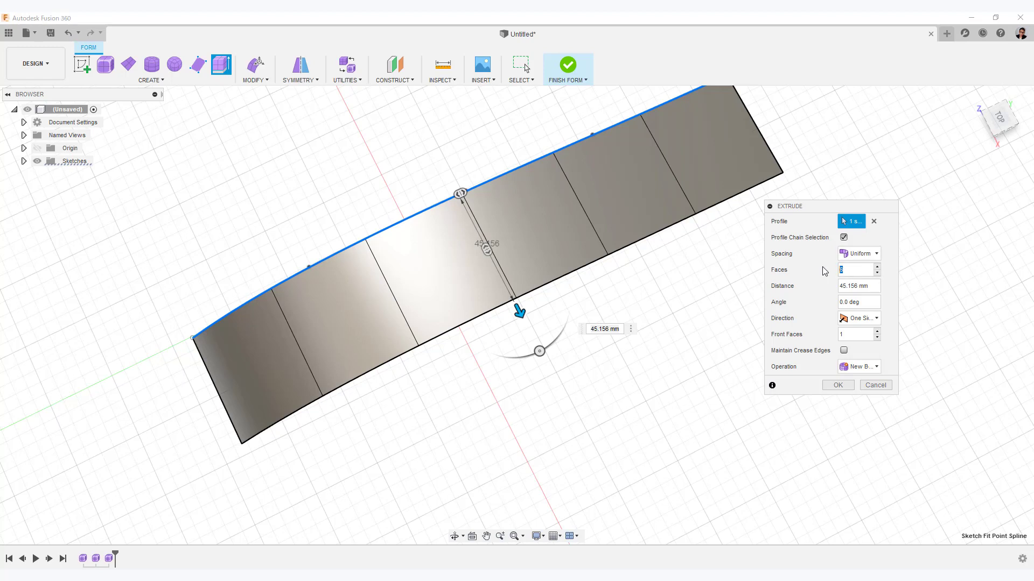
text(5)
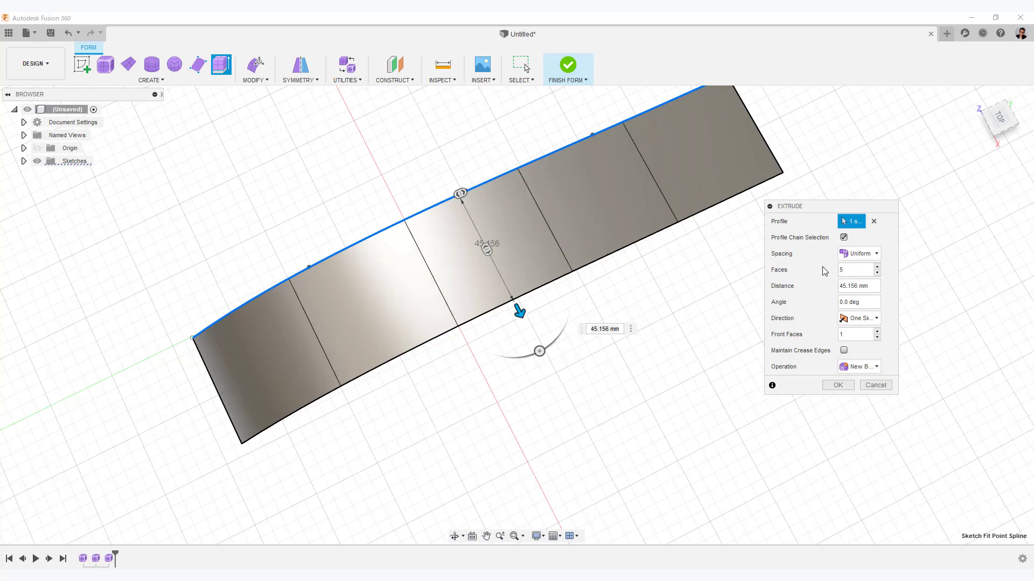
double_click(838, 269)
text(6)
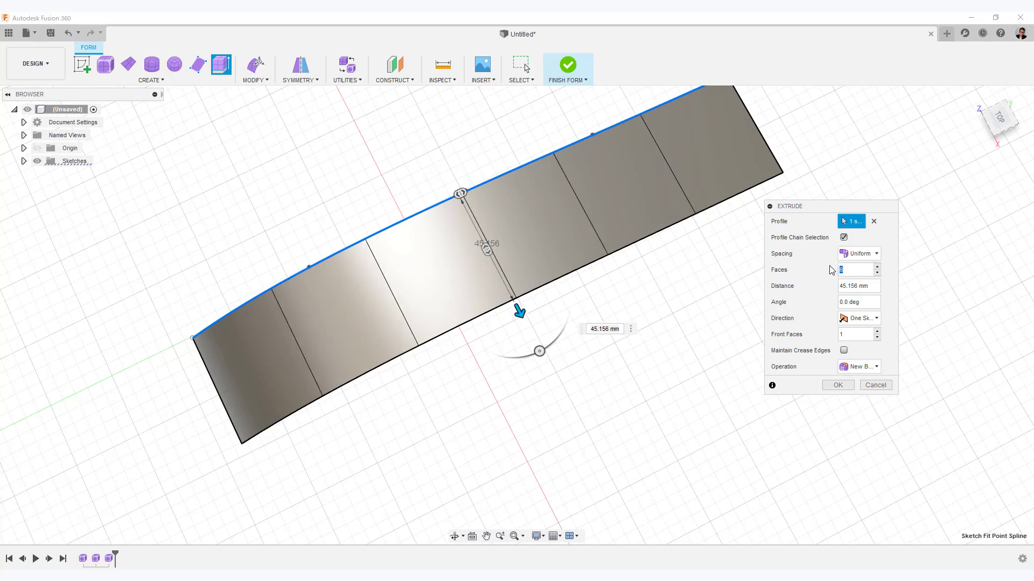
text(5)
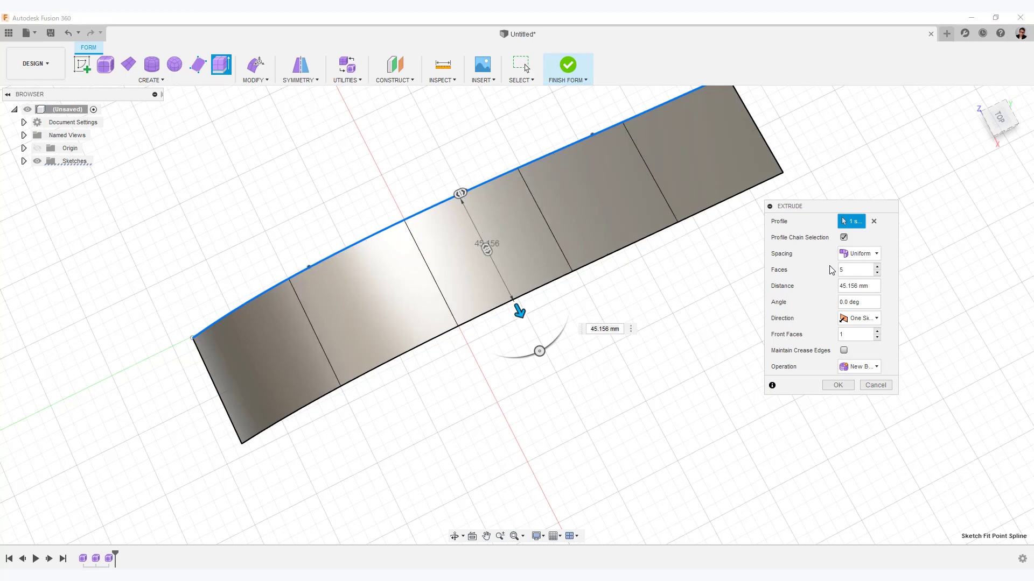
click(842, 385)
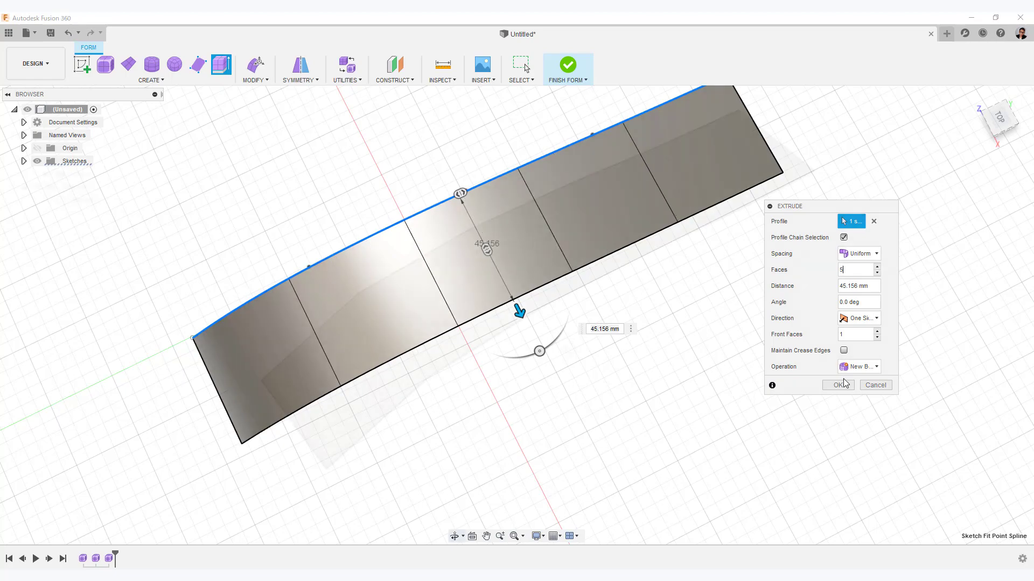
- Show the body in box display from above and pin the Insert Point command to the toolbar
shift+middle_drag(560, 337, 476, 413)
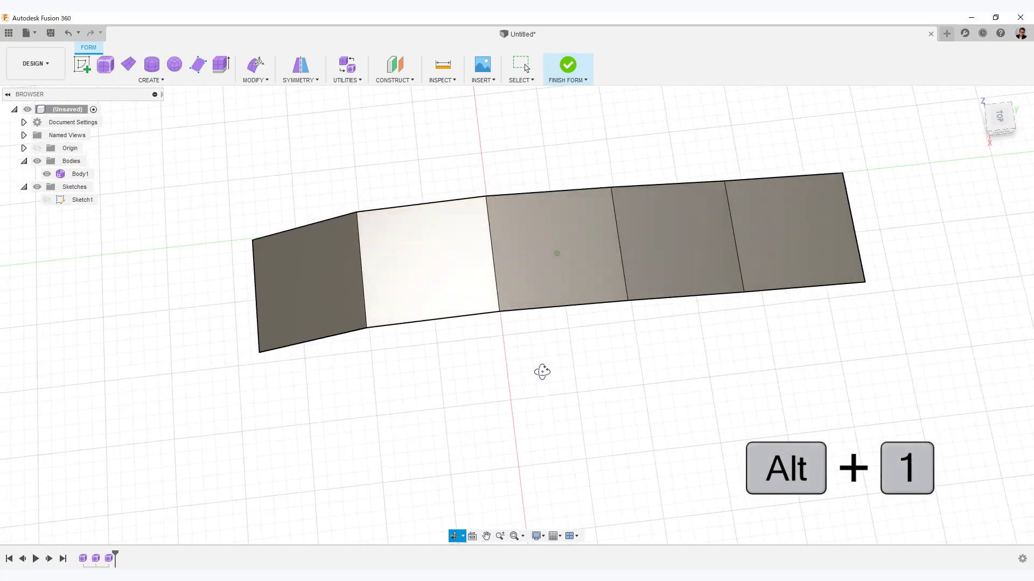
click(999, 117)
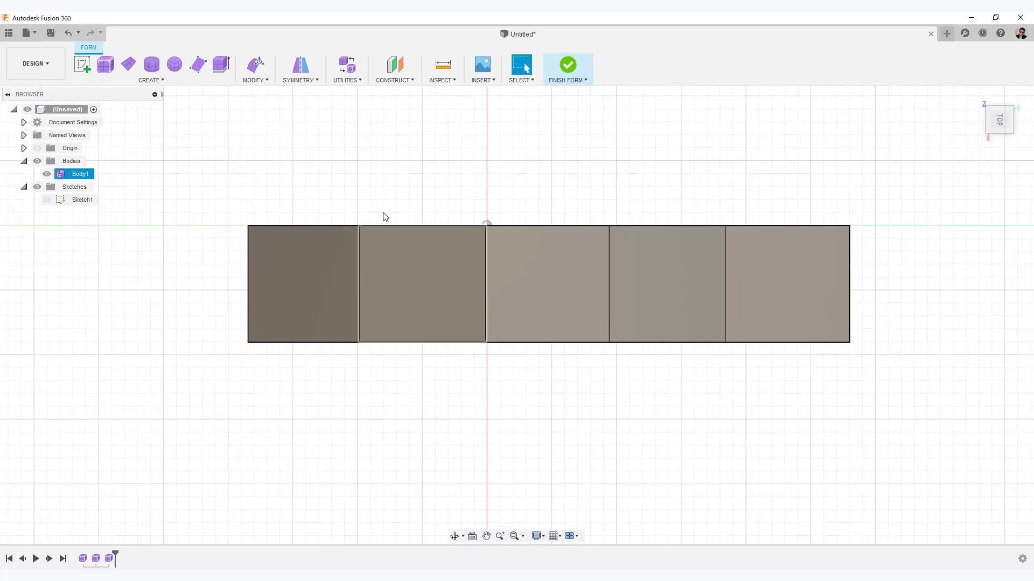
click(266, 81)
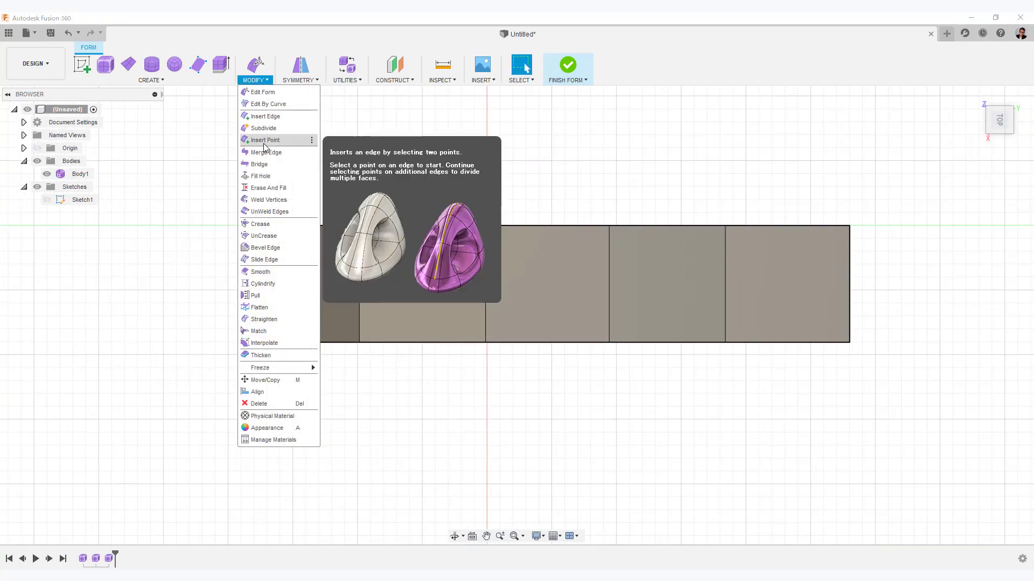
click(340, 140)
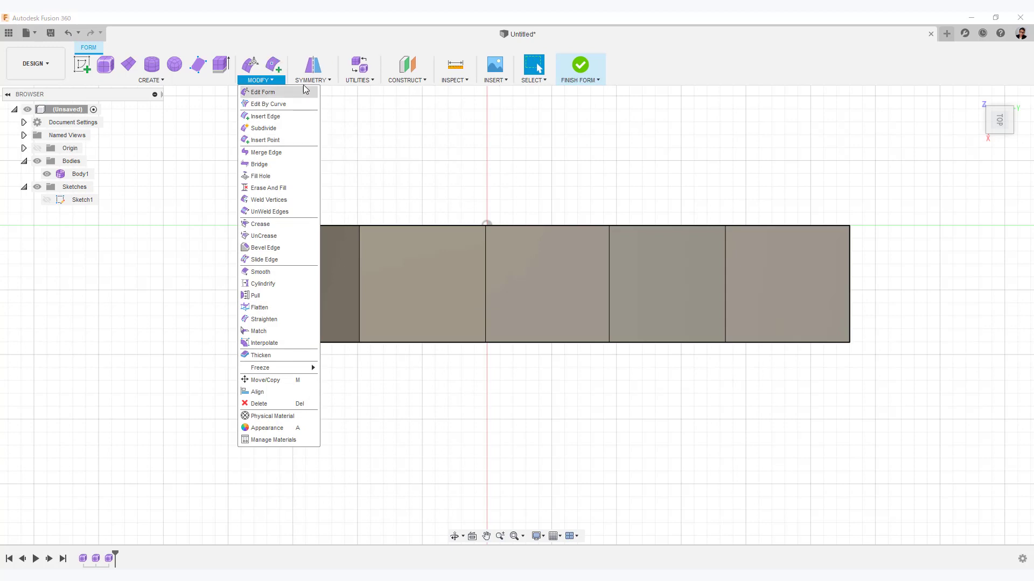
- Use Insert Point in Simple mode to divide all five faces along a line that bulges outward at the middle and narrows toward both ends
click(273, 65)
click(248, 247)
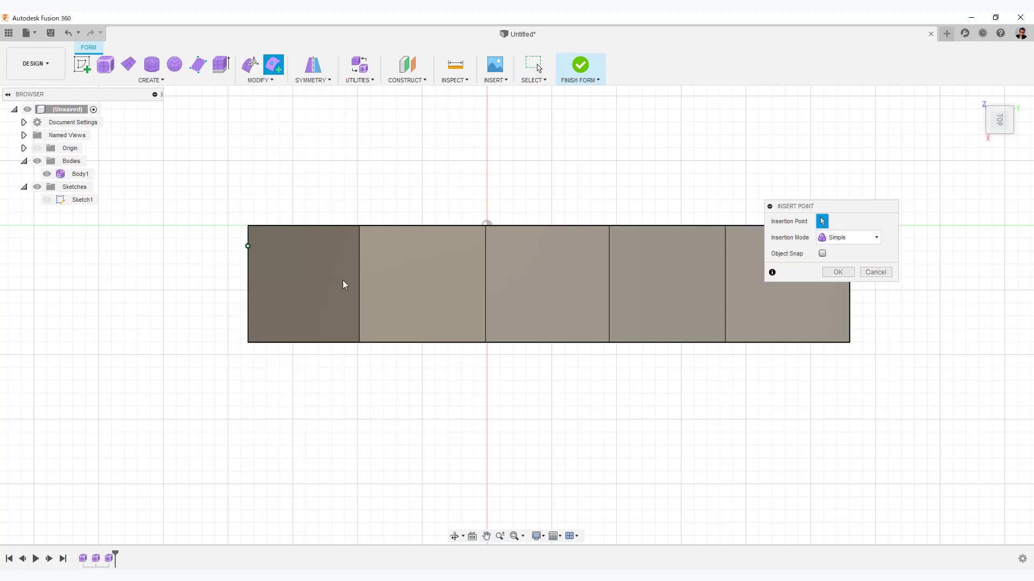
click(359, 274)
click(485, 291)
click(609, 278)
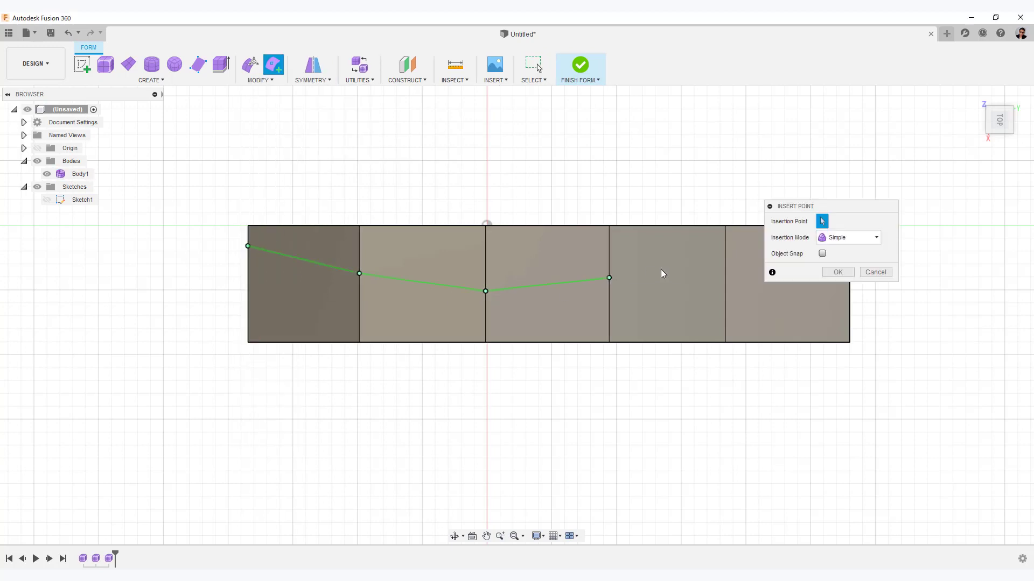
click(726, 256)
middle_drag(782, 290, 544, 295)
click(612, 253)
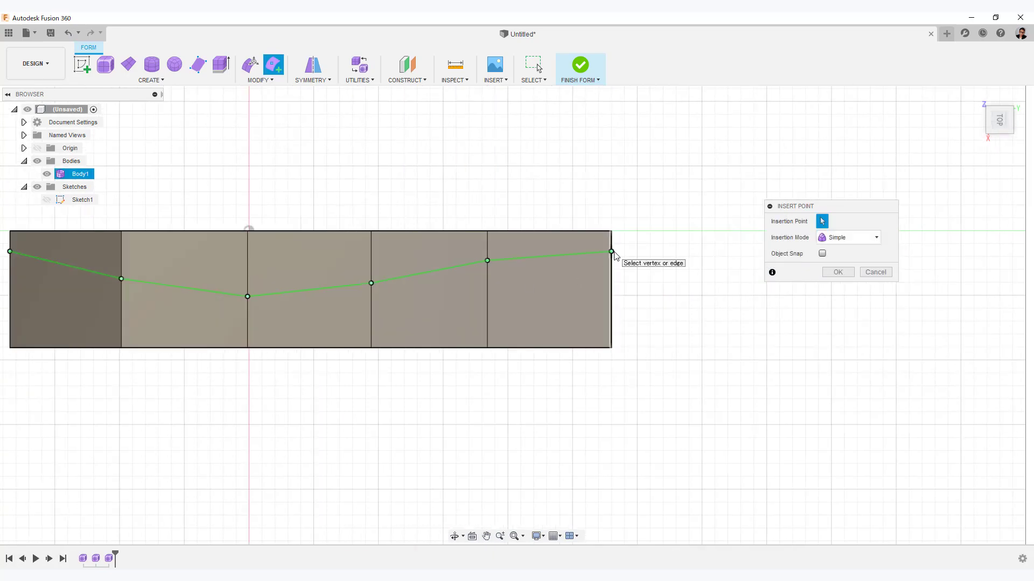
key(Return)
- Delete the outer long edge loop of the body, removing the faces beyond the inserted dividing line
shift+middle_drag(766, 330, 655, 316)
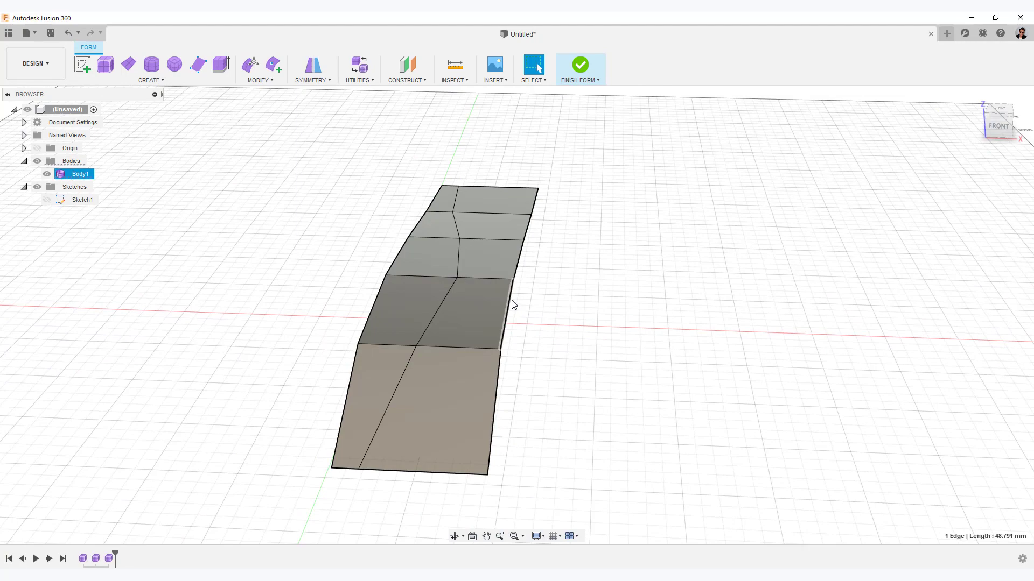
double_click(510, 300)
right_click(640, 295)
click(613, 281)
shift+middle_drag(640, 279, 323, 341)
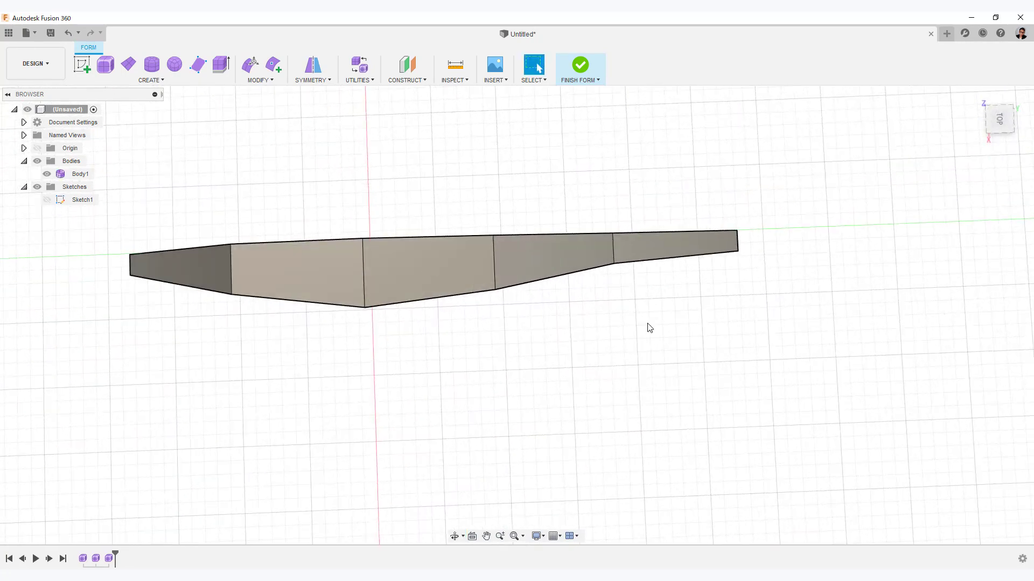
- Use Insert Point in Simple mode to divide all five faces with a line running close to the body's centerline edge at both ends
shift+middle_drag(650, 328, 515, 395)
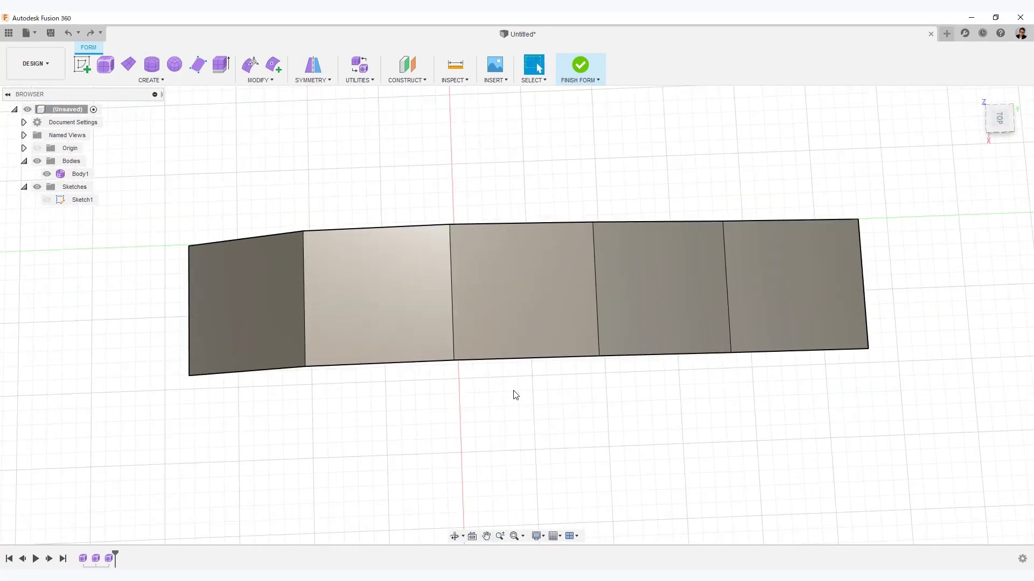
click(275, 68)
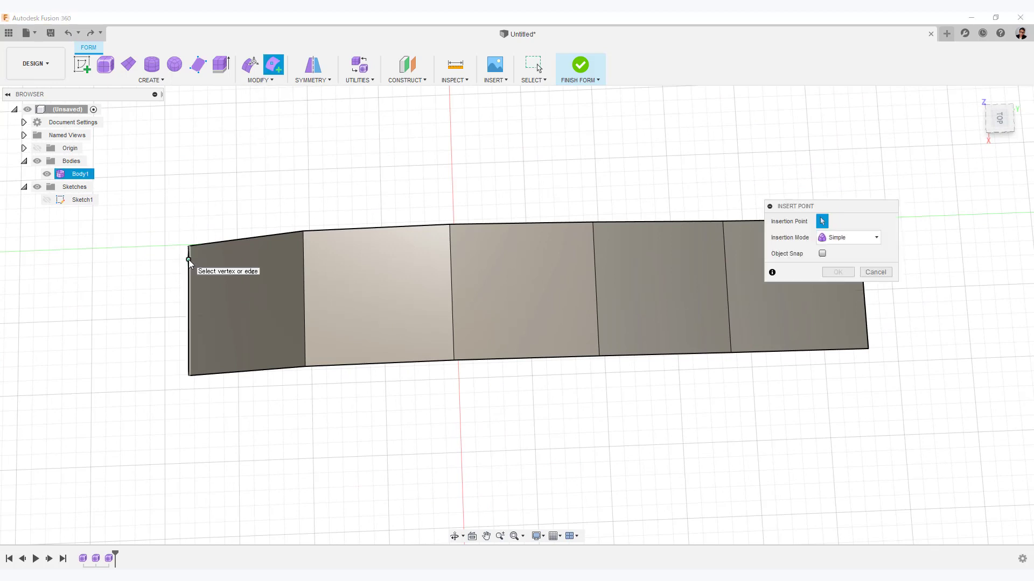
middle_drag(533, 393, 377, 412)
click(704, 253)
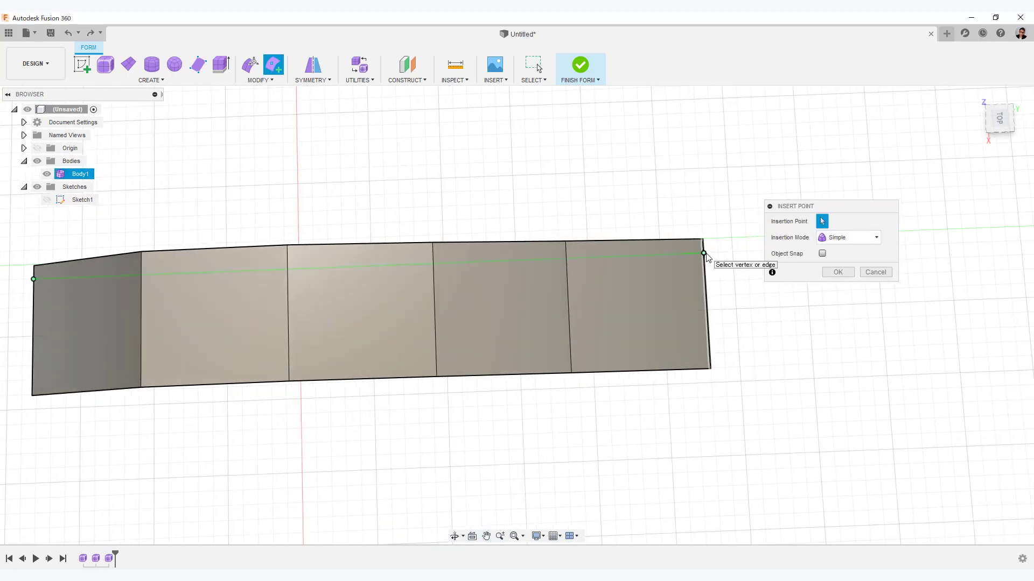
shift+middle_drag(555, 477, 770, 417)
drag(852, 209, 888, 167)
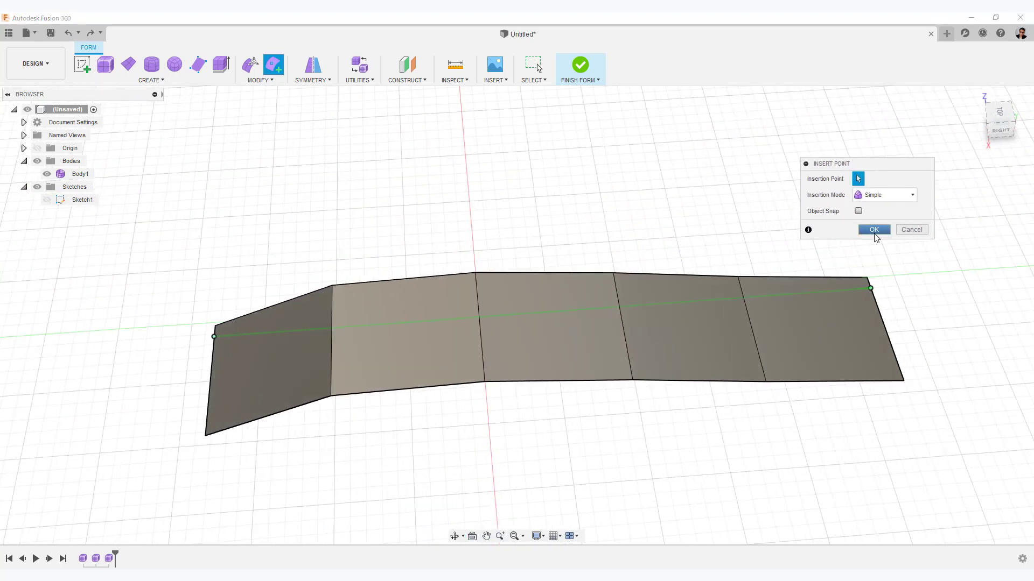
click(874, 230)
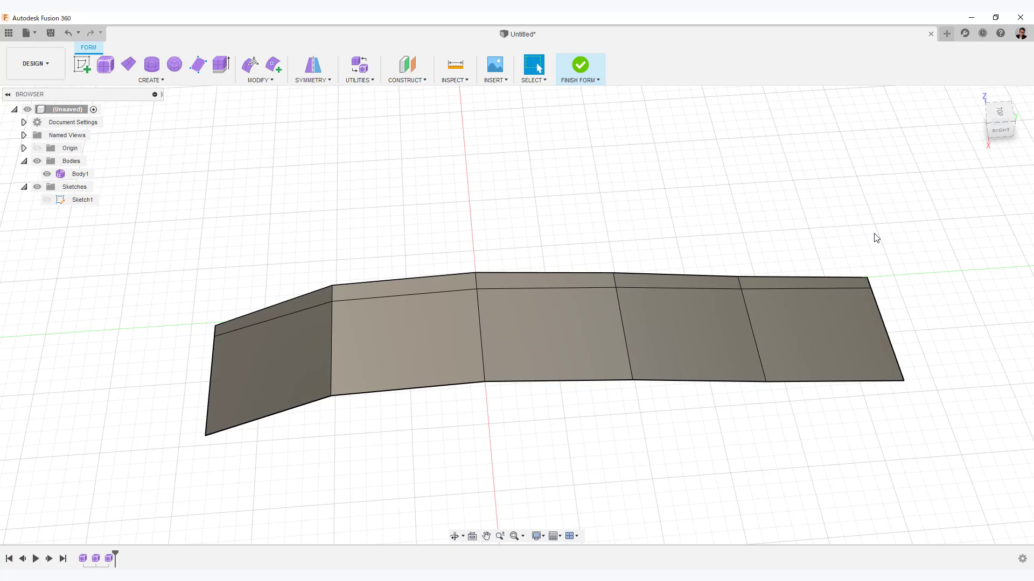
- From a tilted view, insert a second dividing line straight between the end vertices of the first one, bulging outward mid-body
click(273, 65)
click(214, 336)
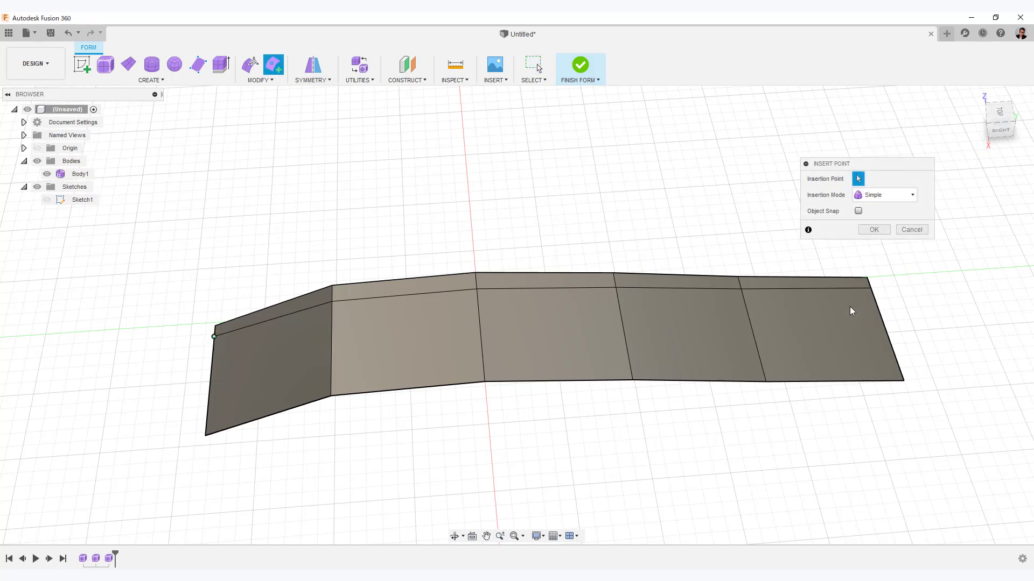
click(870, 288)
click(874, 230)
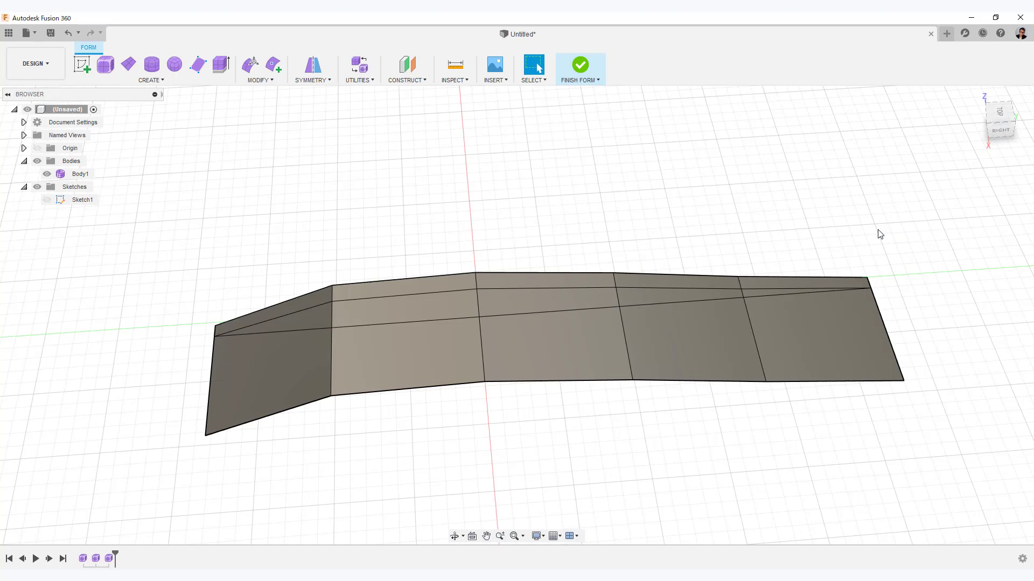
- From above, delete the first dividing line that runs nearly parallel to the centerline edge, keeping the bulging one
shift+middle_drag(771, 171, 758, 206)
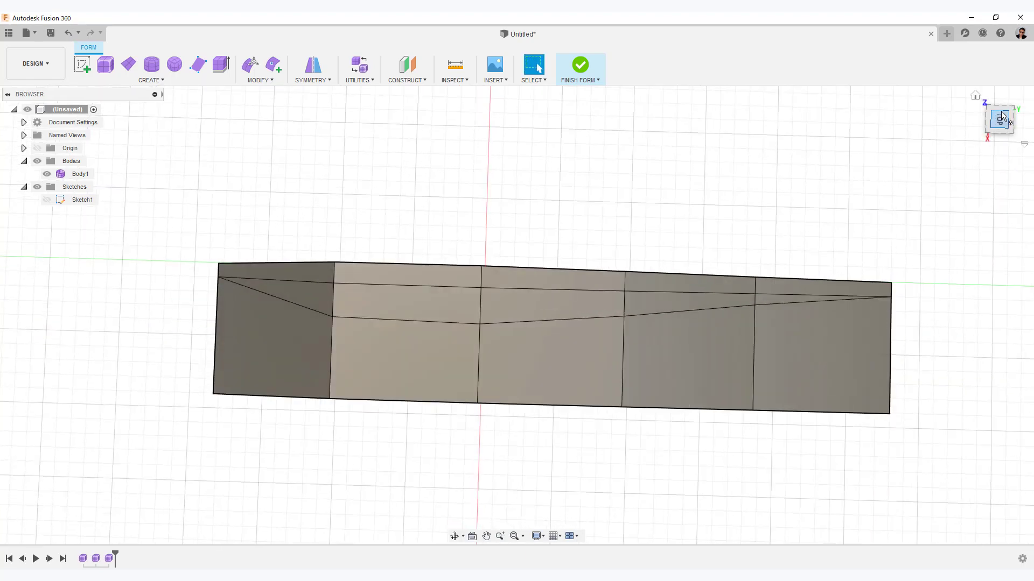
click(1002, 118)
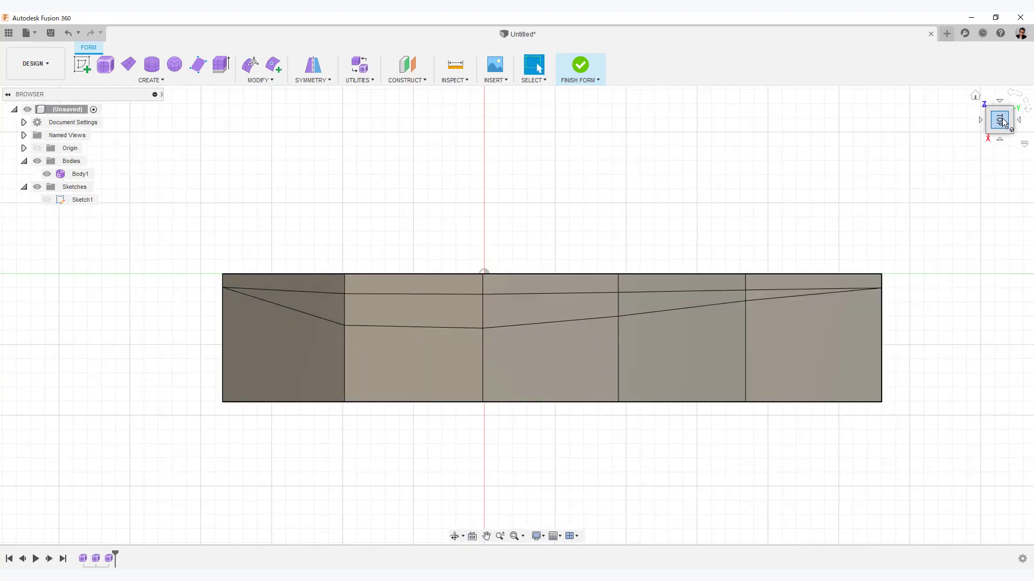
double_click(605, 293)
right_click(634, 203)
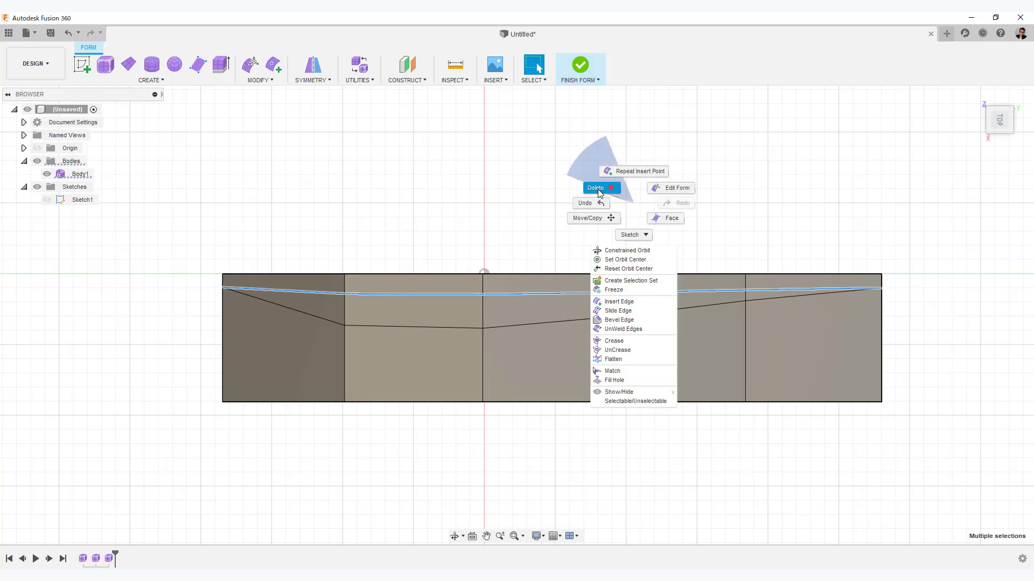
click(598, 189)
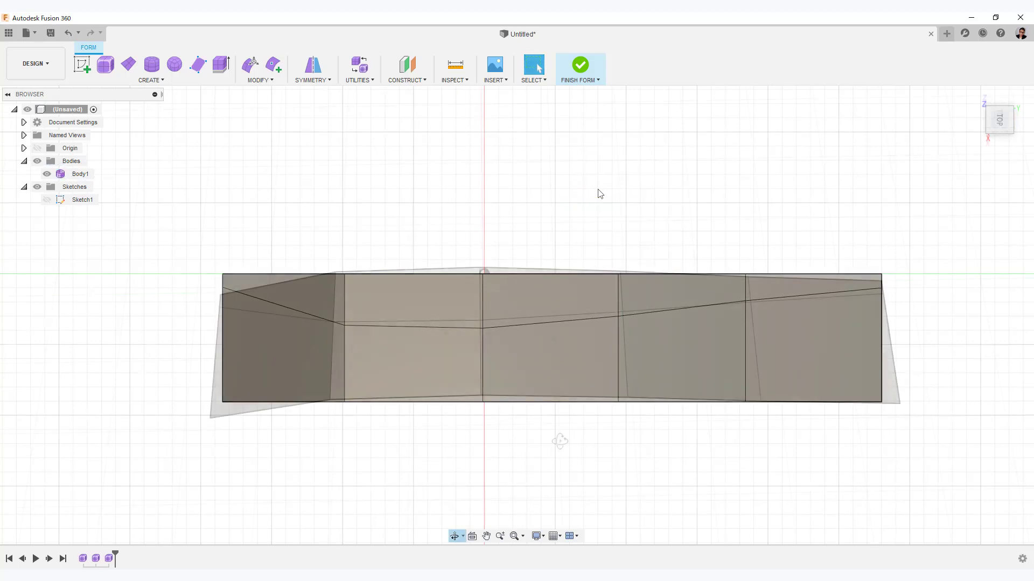
- Set up another Insert Point line from the bulging line's nose-end vertex to a new point slightly nearer the centerline at the tail
click(273, 65)
click(219, 307)
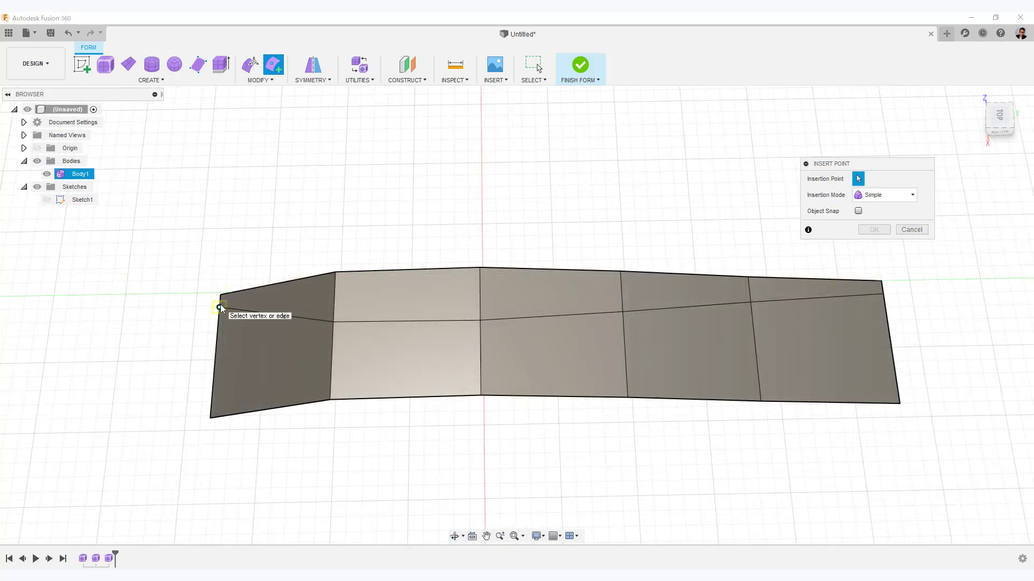
click(882, 292)
shift+middle_drag(930, 346, 938, 325)
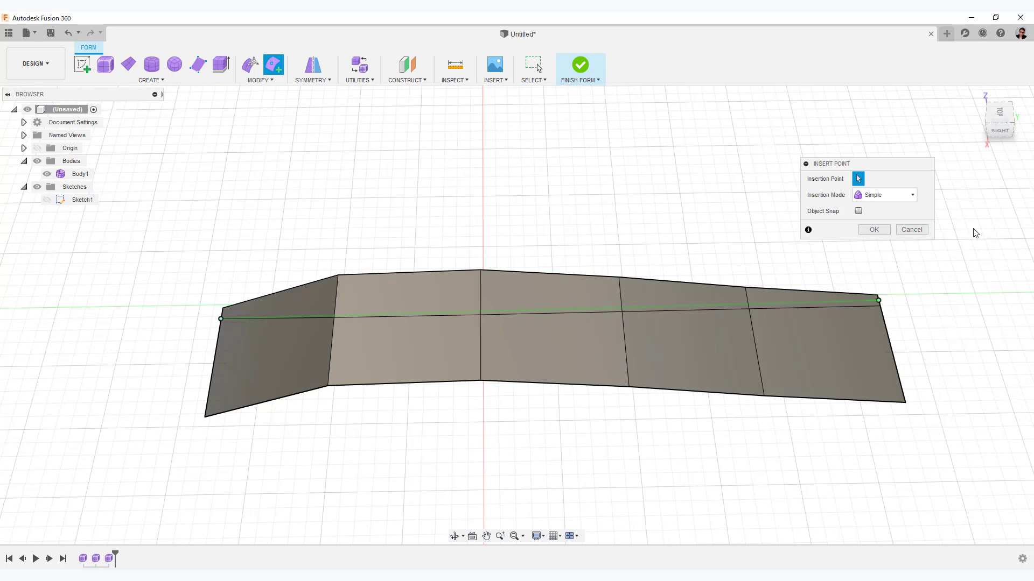
click(1025, 149)
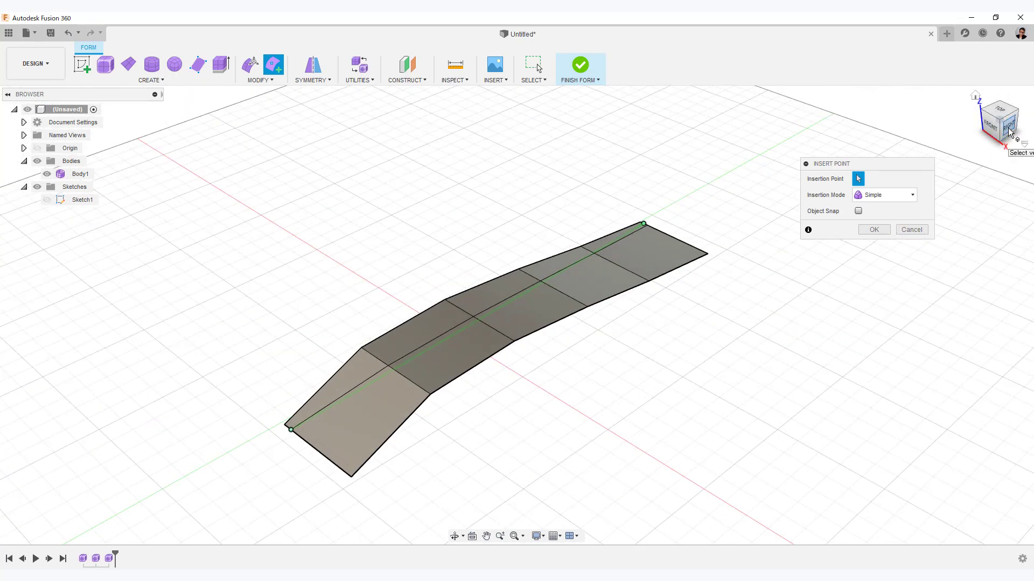
click(1006, 125)
shift+middle_drag(737, 207, 734, 248)
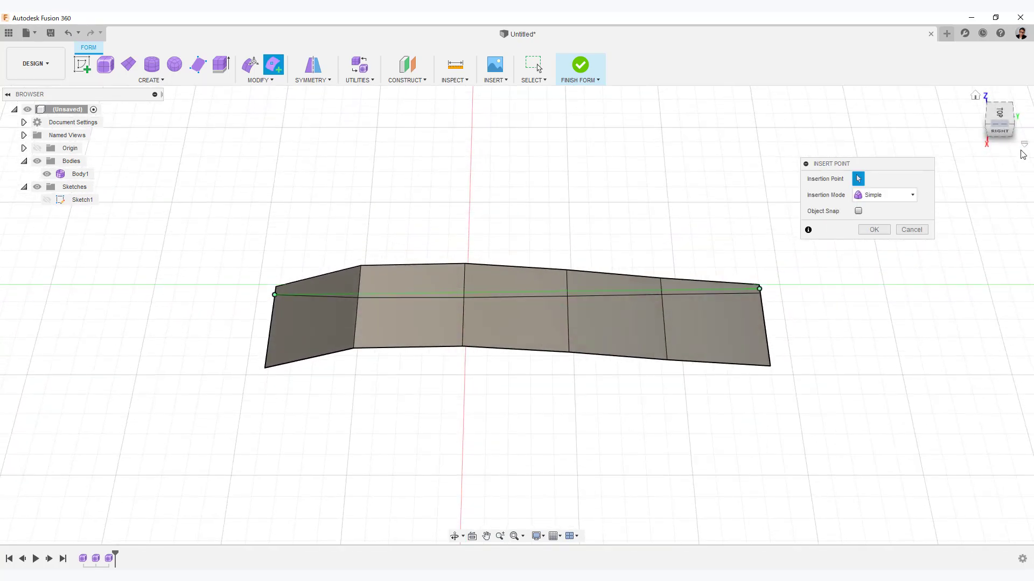
- Switch the camera to orthographic projection and insert the pending dividing line across the five faces from a tilted view
click(1024, 144)
click(965, 169)
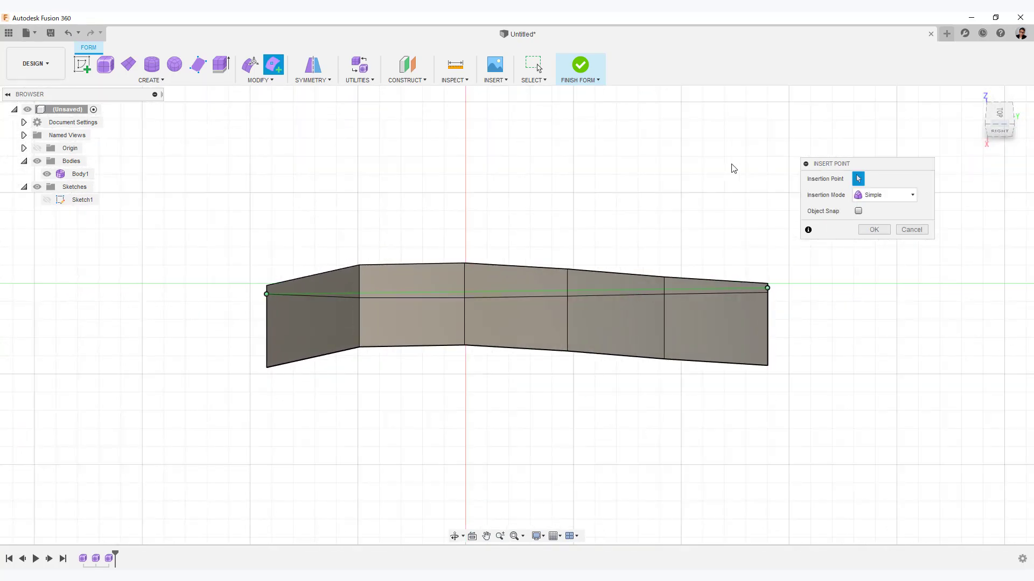
shift+middle_drag(699, 194, 695, 183)
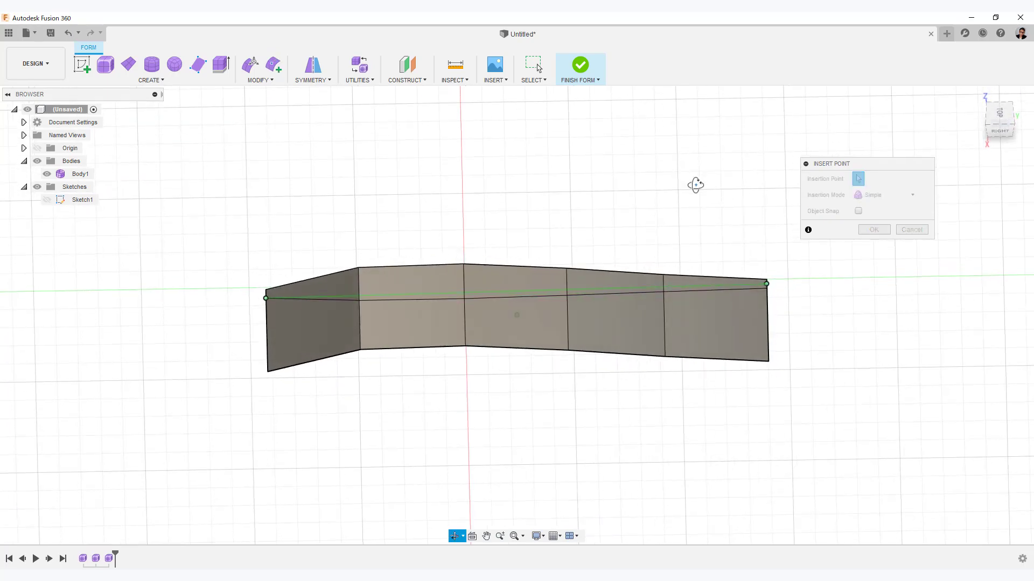
click(1002, 117)
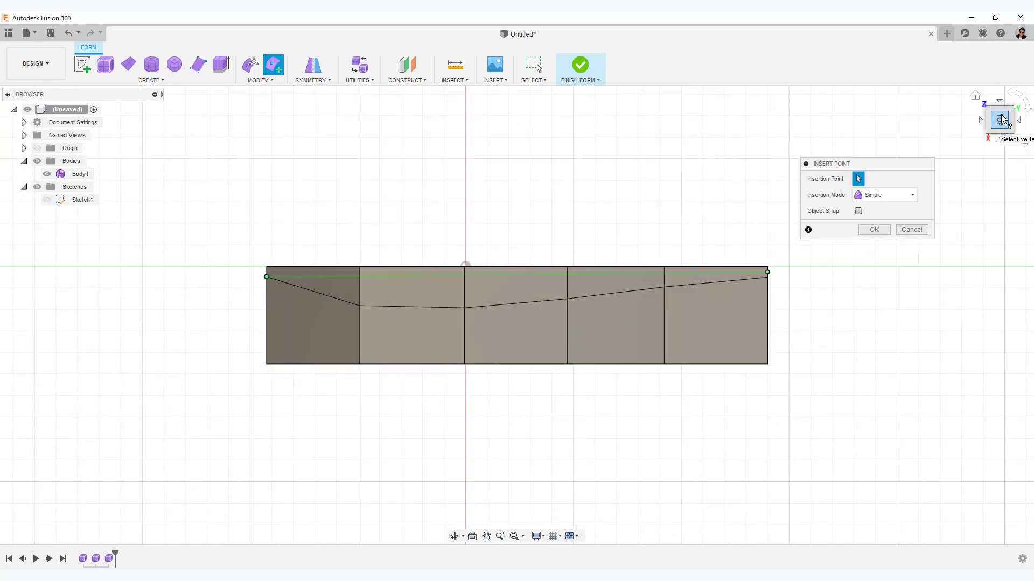
shift+middle_drag(903, 461, 782, 475)
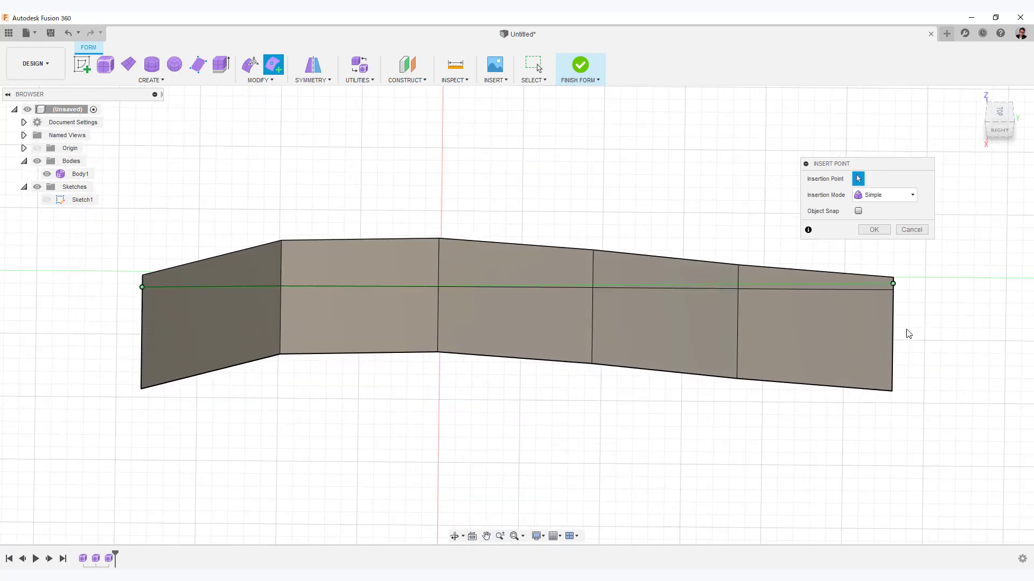
click(874, 231)
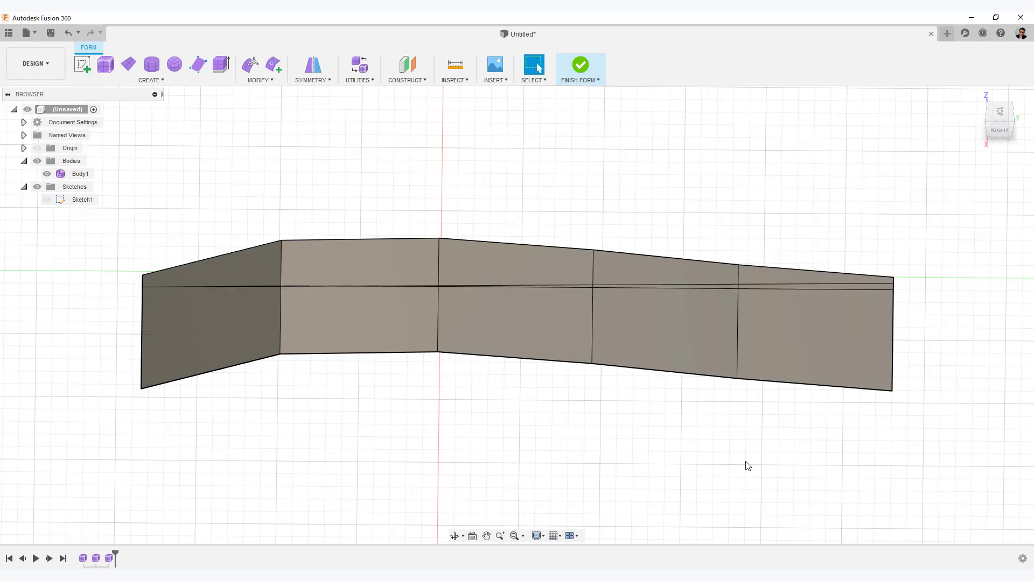
- Delete the dividing line farther from the centerline and the outer long edge loop, trimming the body to the remaining curved line
click(999, 113)
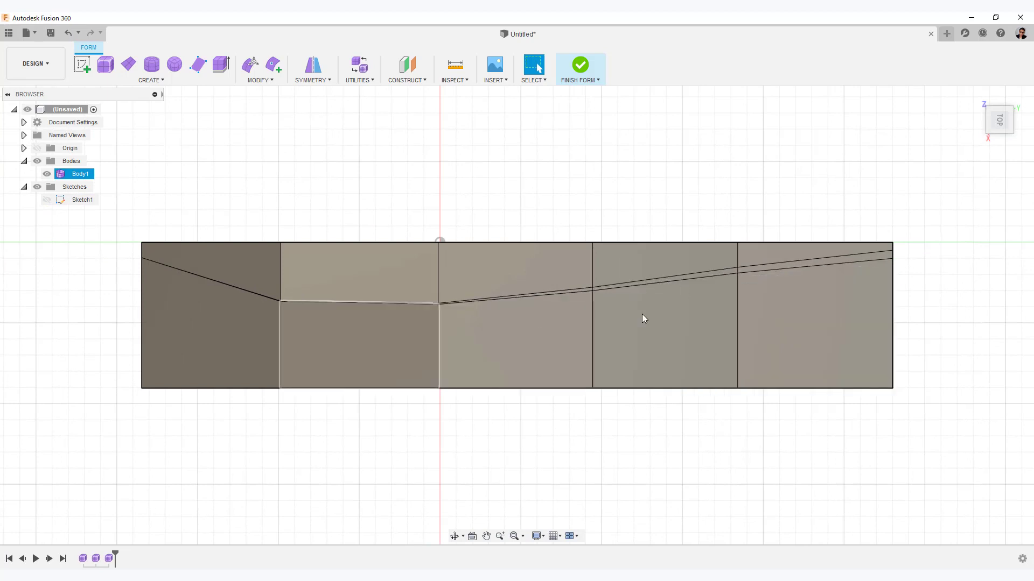
double_click(790, 266)
right_click(790, 267)
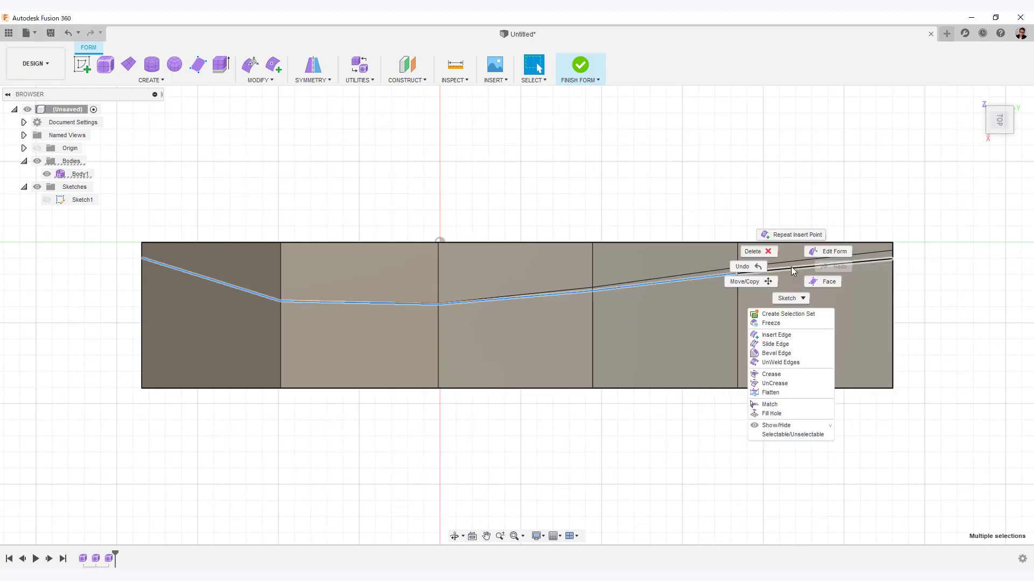
click(759, 253)
double_click(631, 388)
right_click(617, 424)
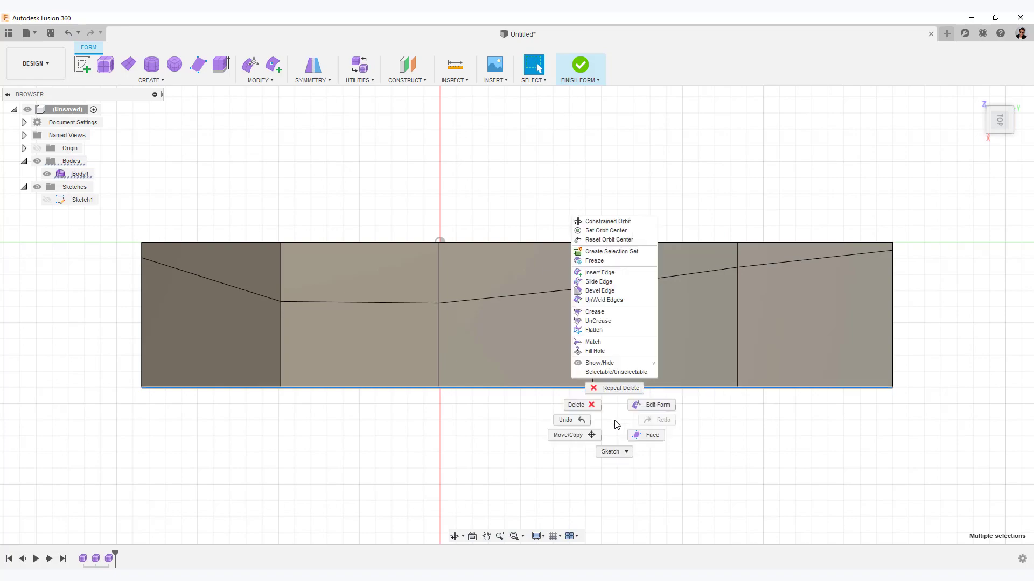
click(586, 406)
- With Edit Form, extrude the five curved outer edges straight down along Z to create five vertical side faces
shift+middle_drag(462, 399, 653, 302)
double_click(571, 316)
right_click(653, 302)
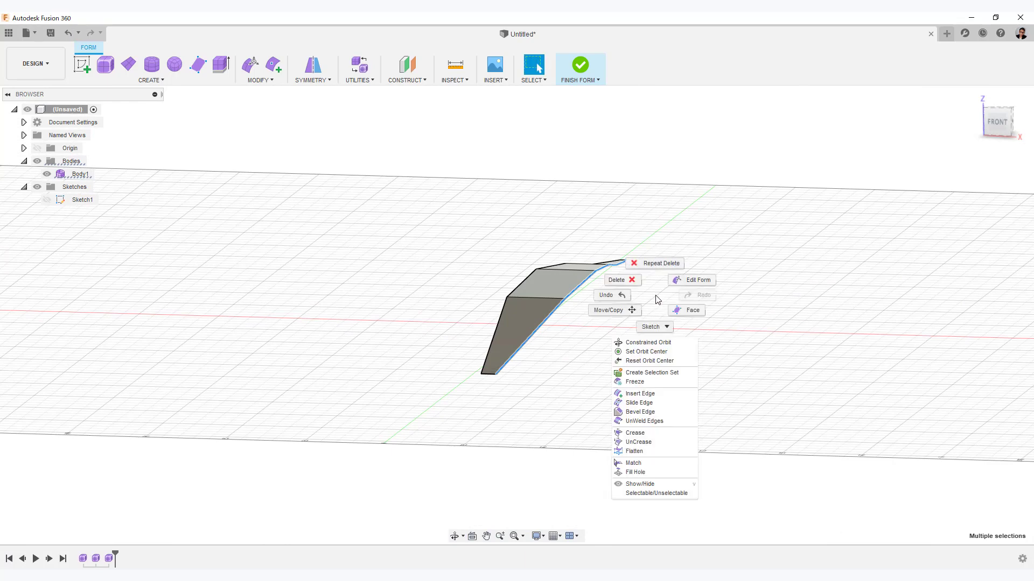
click(693, 280)
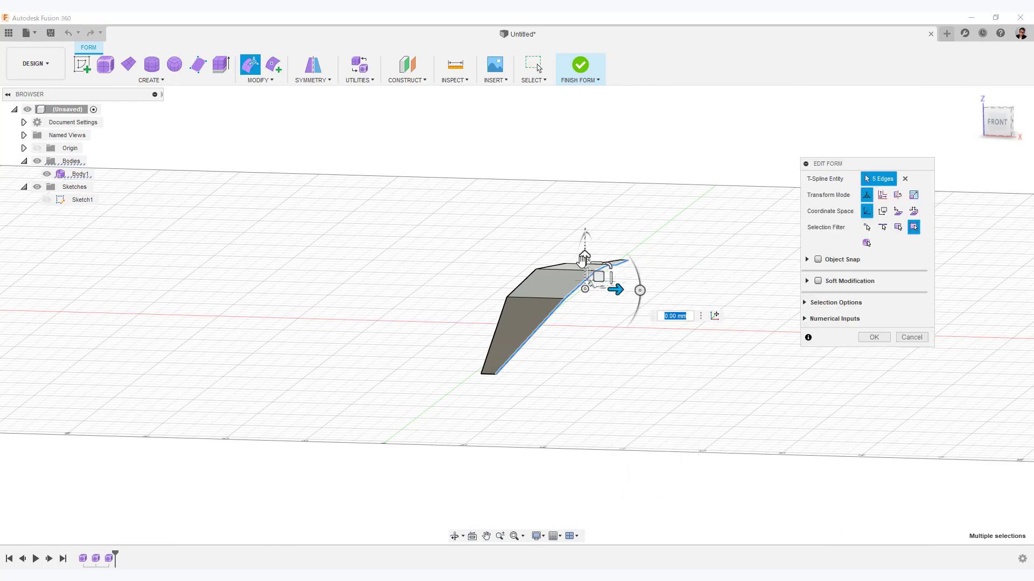
alt+drag(584, 258, 593, 397)
shift+middle_drag(748, 261, 667, 244)
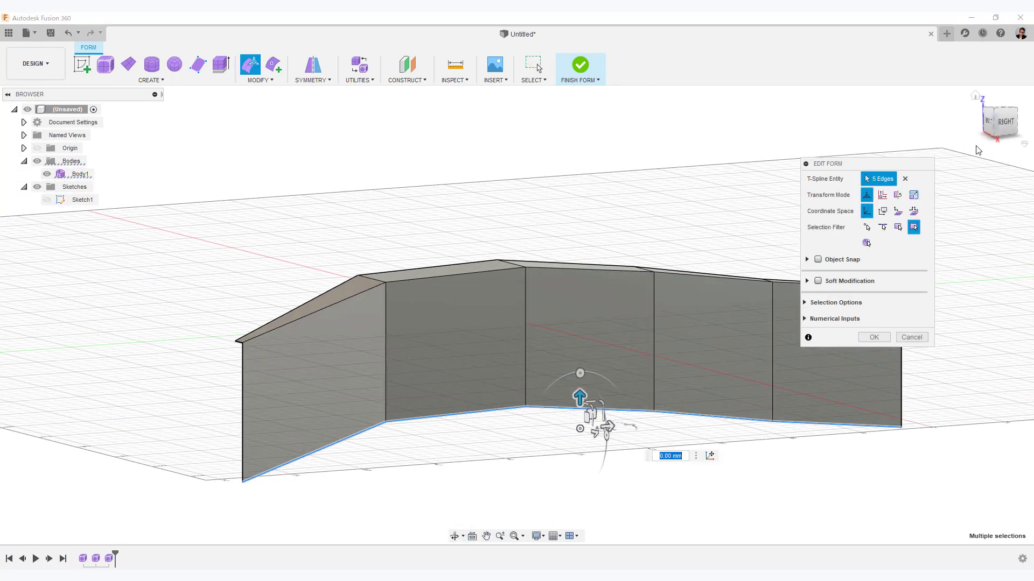
click(1005, 124)
click(875, 338)
click(567, 215)
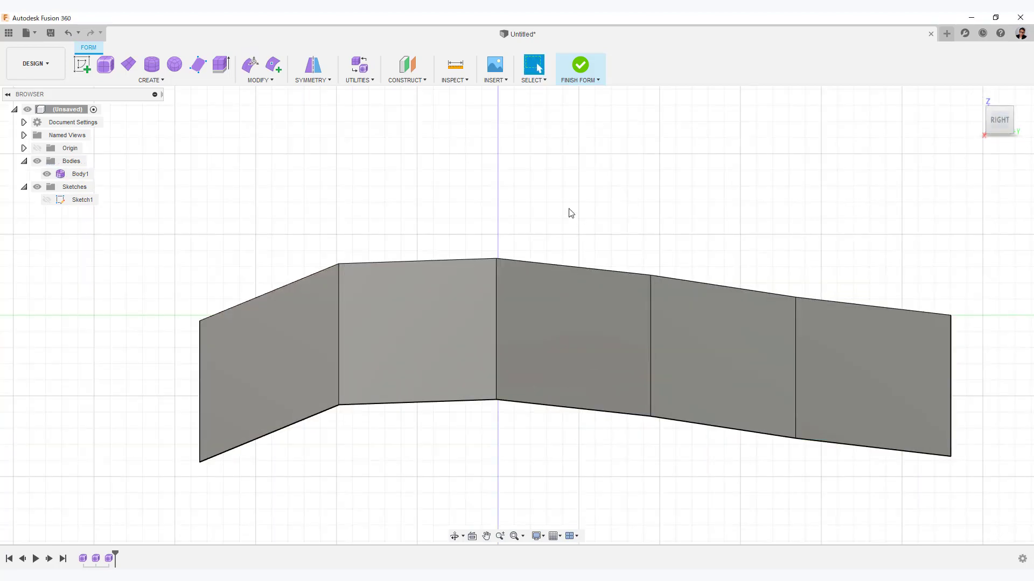
- From the right side, use Insert Point in Simple mode to divide the five side faces, starting just below their upper edge at both ends
scroll(586, 204, down, 2)
middle_drag(588, 217, 547, 218)
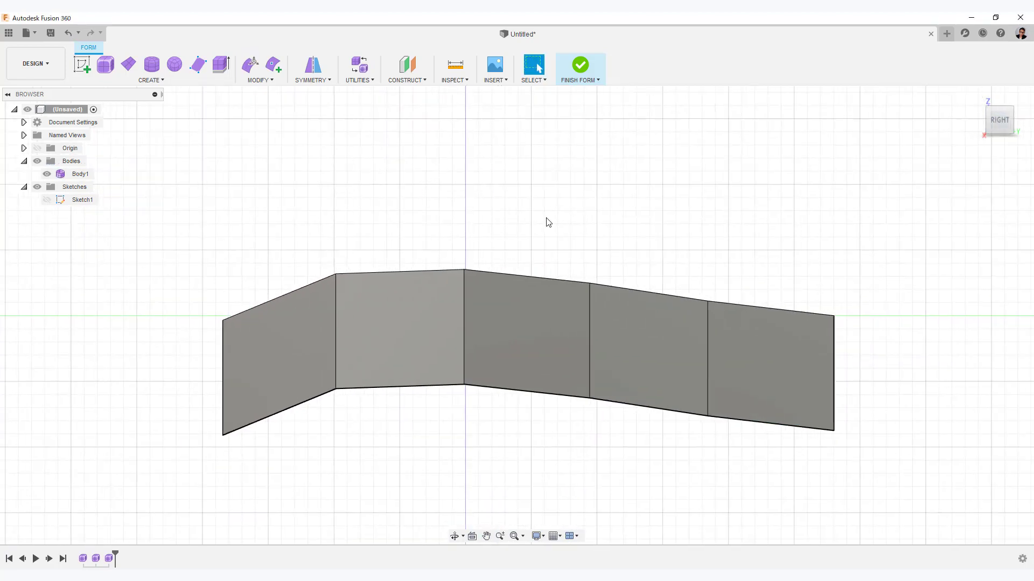
click(273, 64)
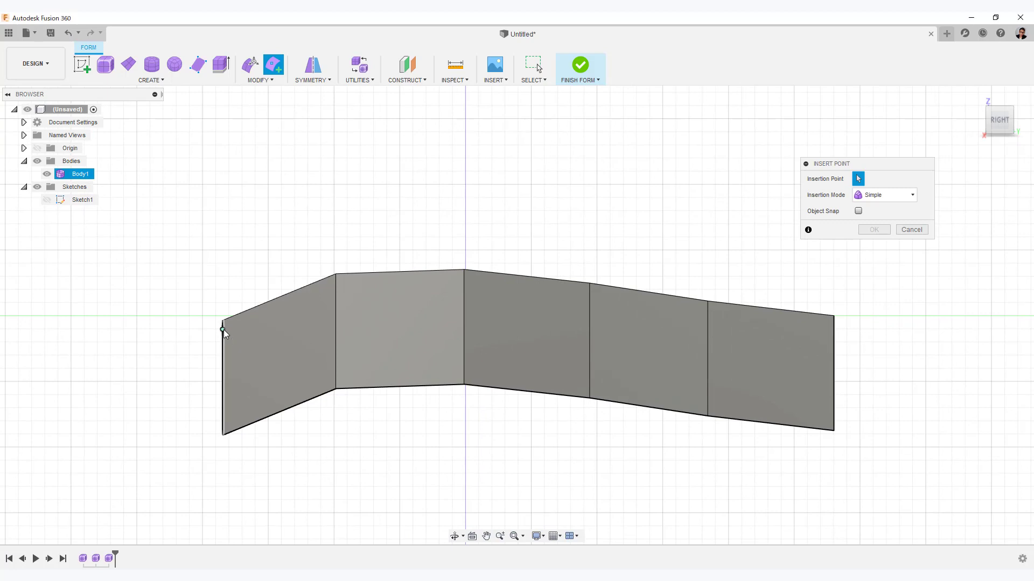
click(223, 329)
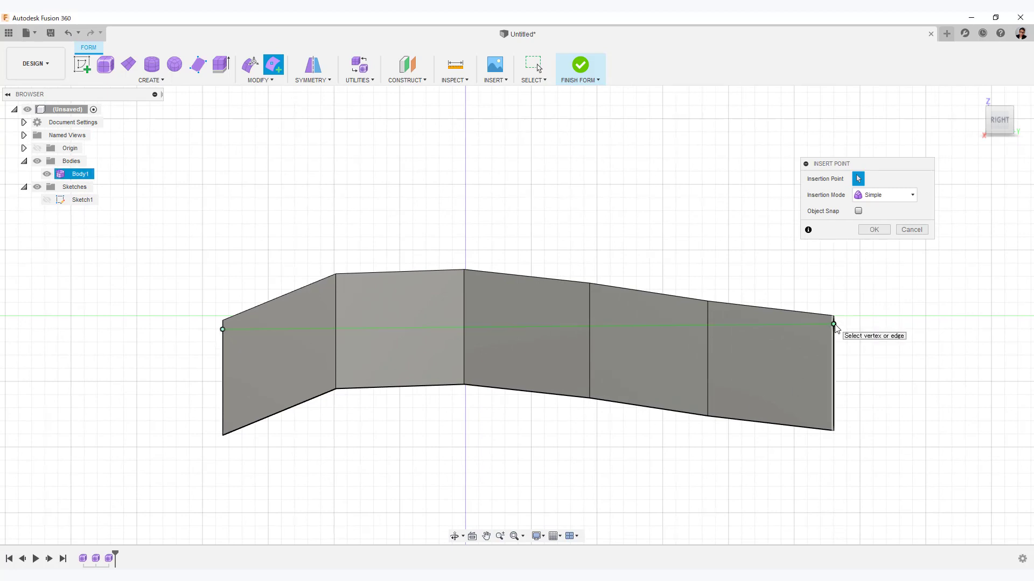
click(834, 325)
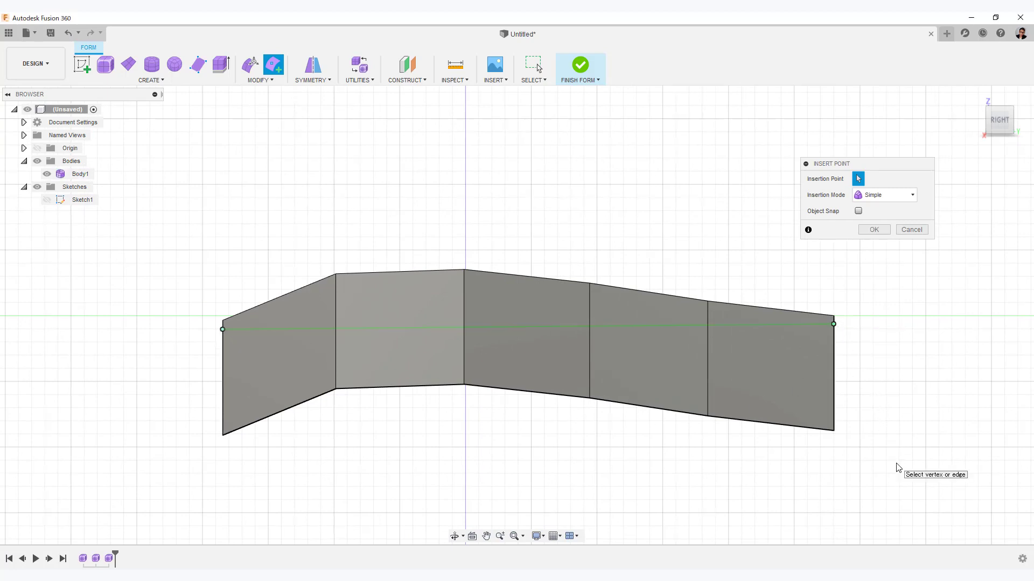
shift+middle_drag(898, 467, 900, 448)
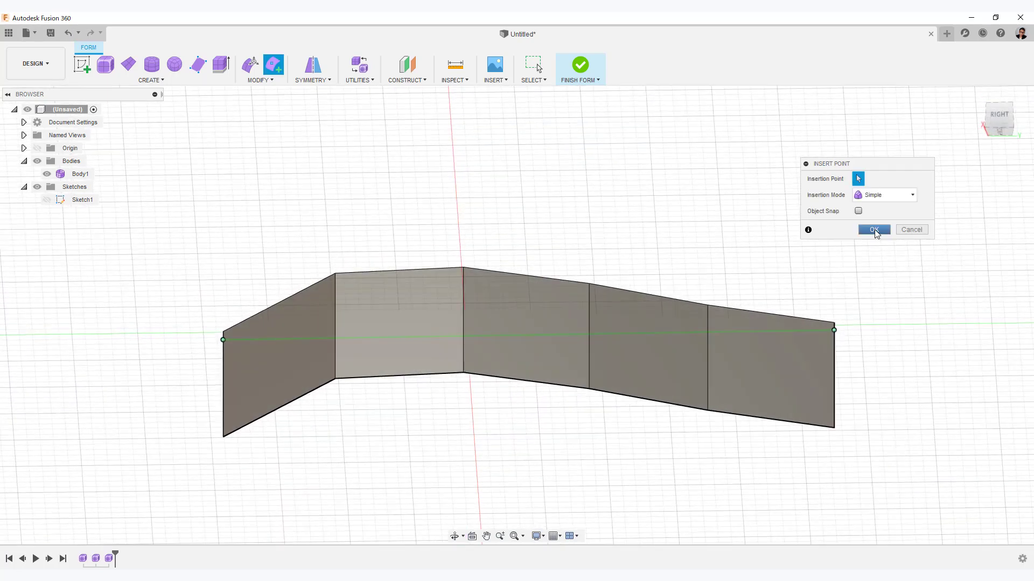
click(874, 230)
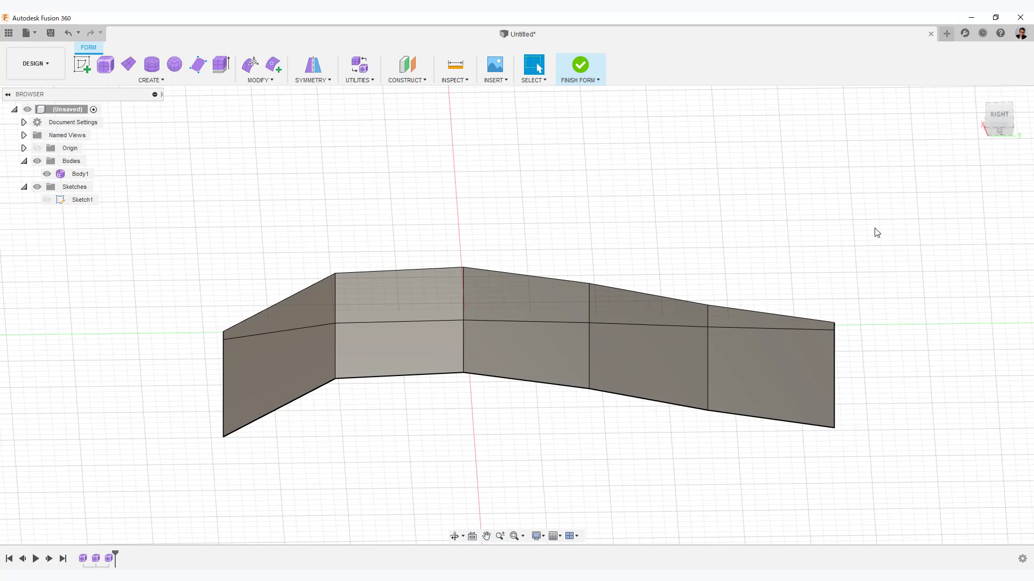
- Use Insert Point in Simple mode to add a straight line across the five side faces between the existing dividing line's end points
click(274, 67)
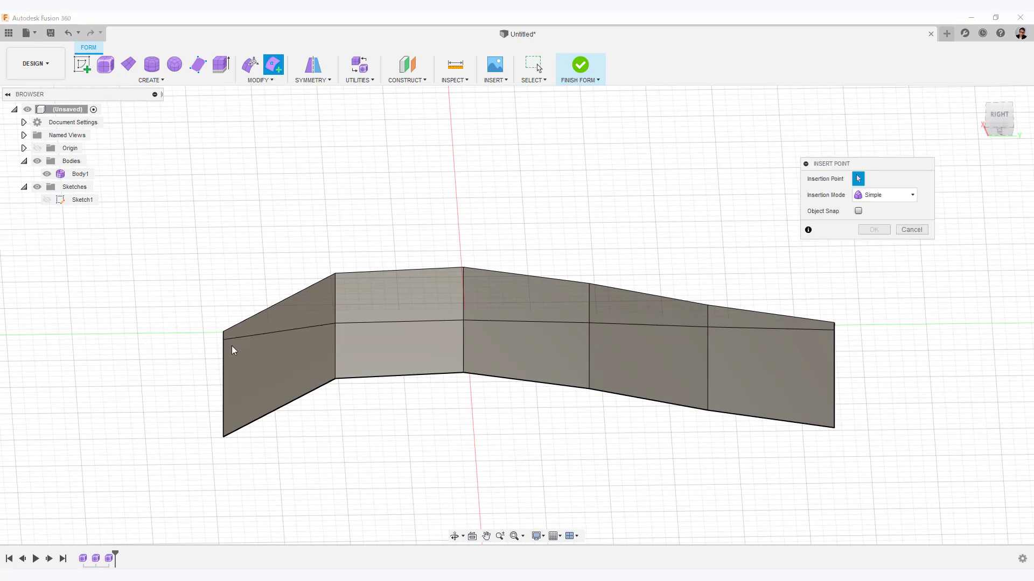
click(223, 340)
click(833, 330)
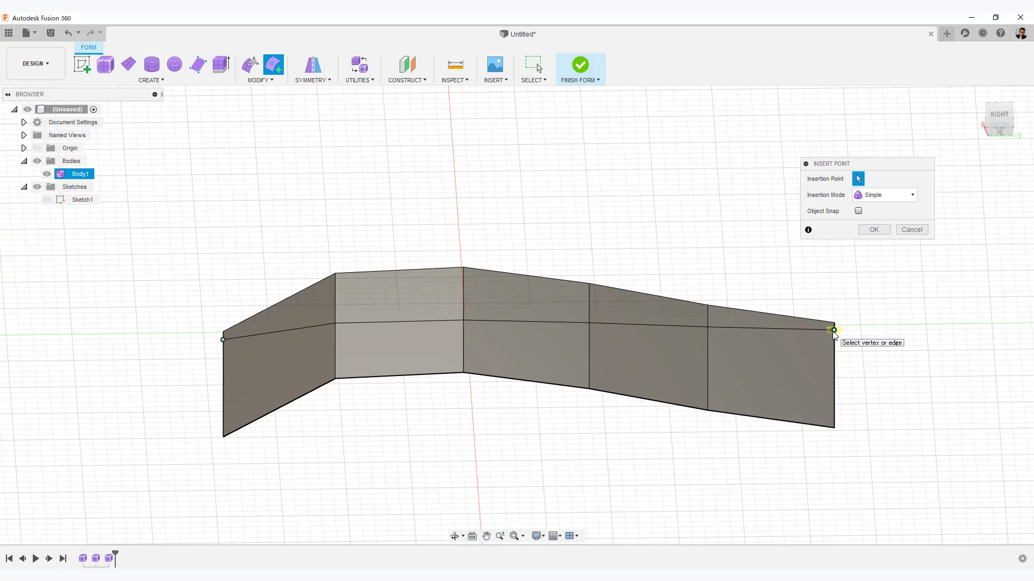
right_click(834, 330)
click(872, 332)
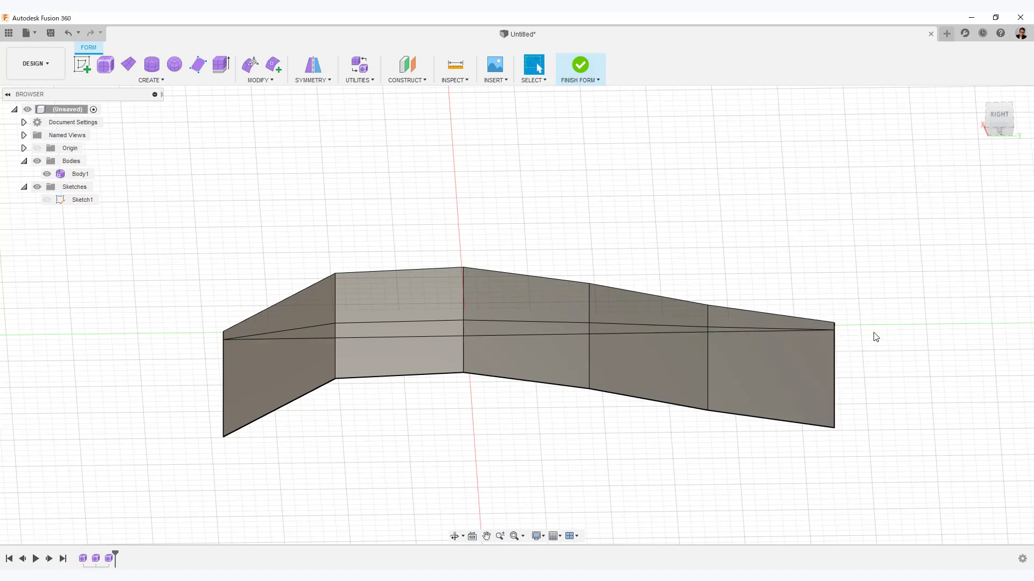
- Delete the bent upper dividing line and the lower outer edge loop, trimming the side faces to the new straight line
double_click(570, 324)
right_click(625, 167)
click(595, 151)
shift+middle_drag(520, 171, 580, 191)
double_click(553, 397)
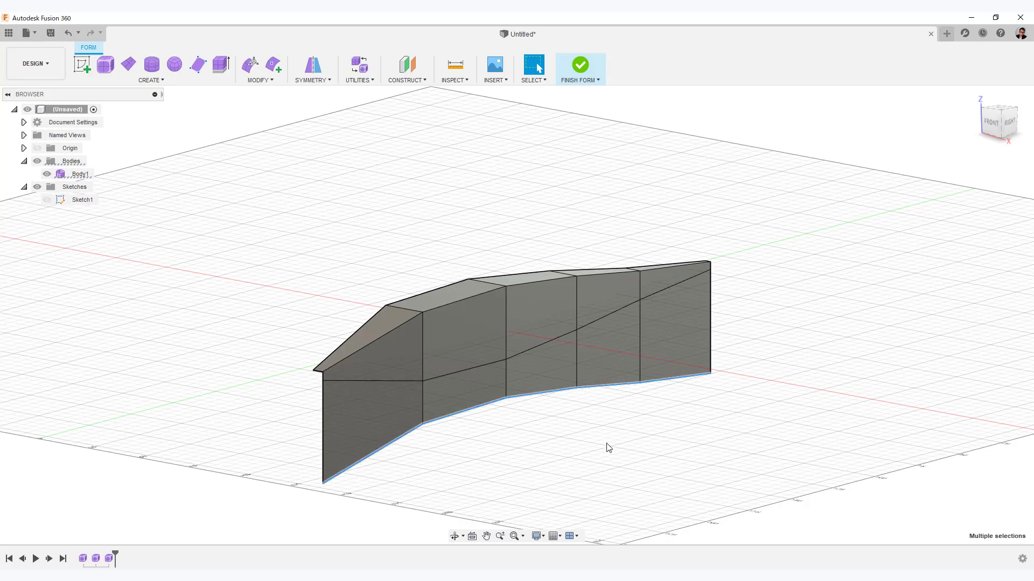
right_click(598, 438)
click(567, 426)
shift+middle_drag(599, 438, 723, 382)
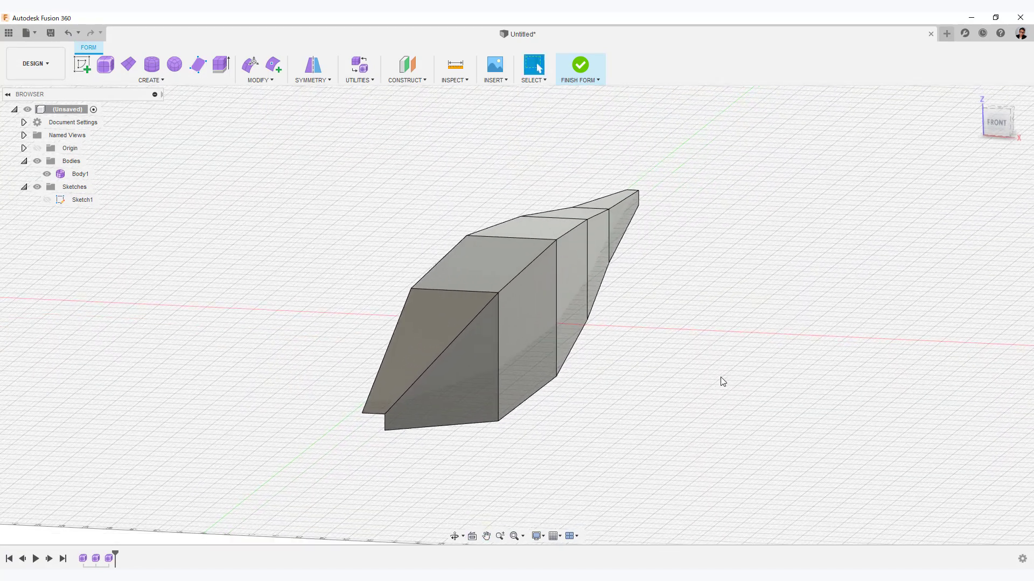
- Switch the camera to Perspective with Ortho Faces and view the trimmed half fuselage from the front right
click(1023, 144)
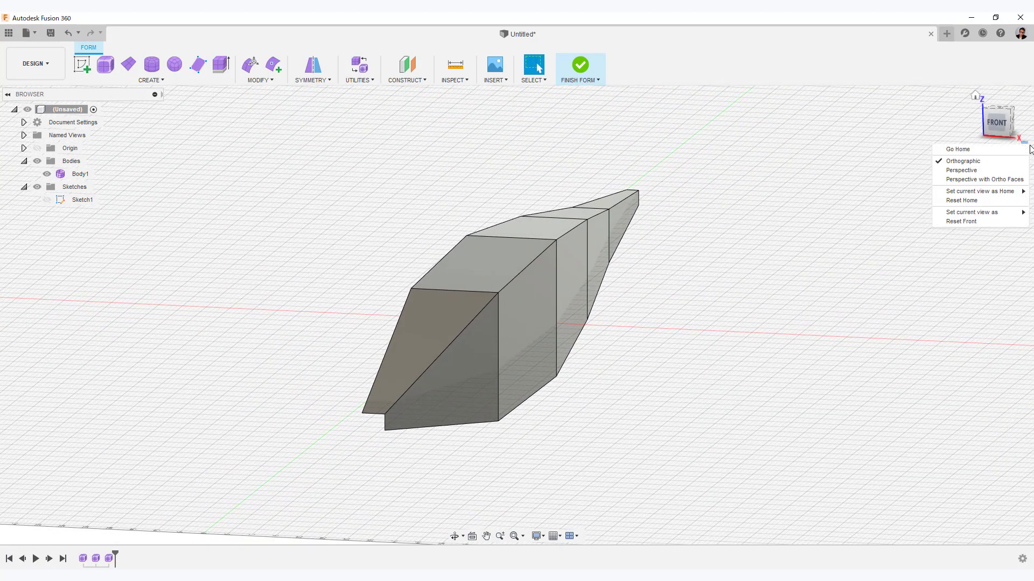
click(977, 179)
scroll(808, 339, down, 3)
shift+middle_drag(830, 297, 768, 332)
click(558, 345)
shift+middle_drag(743, 293, 256, 256)
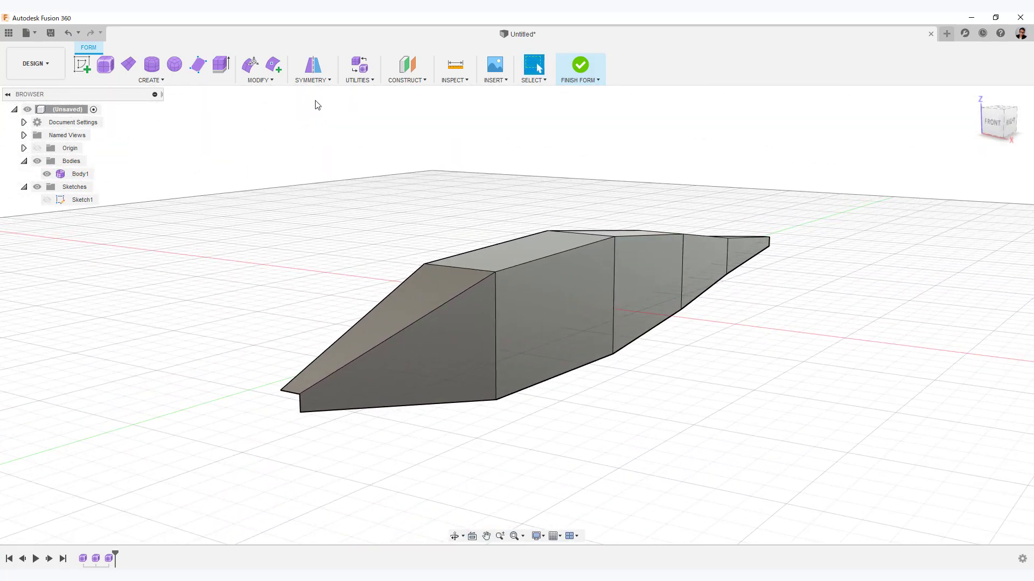
- Pin Mirror - Duplicate to the toolbar and mirror the half fuselage across the central YZ plane with Weld on
click(313, 80)
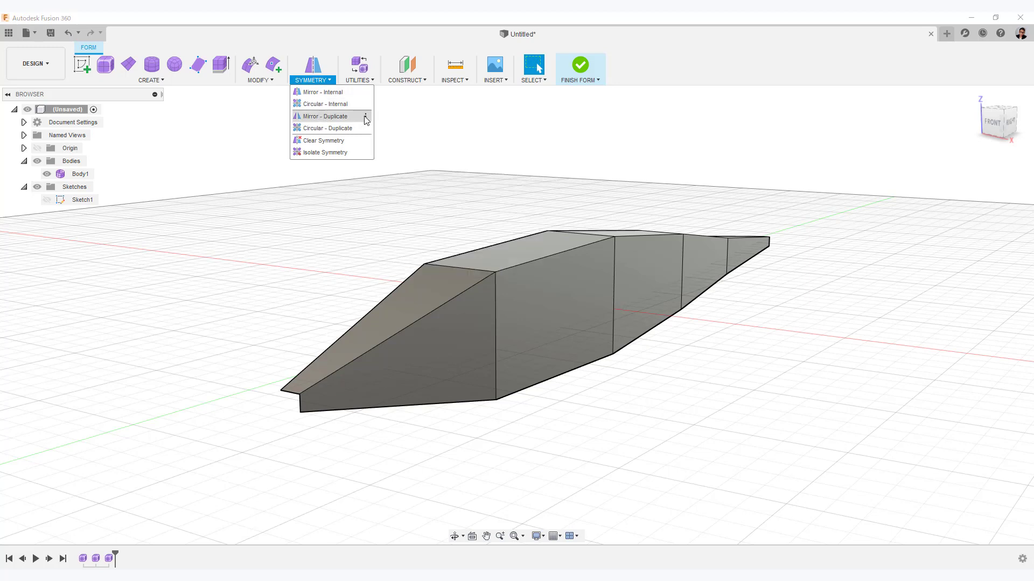
click(383, 118)
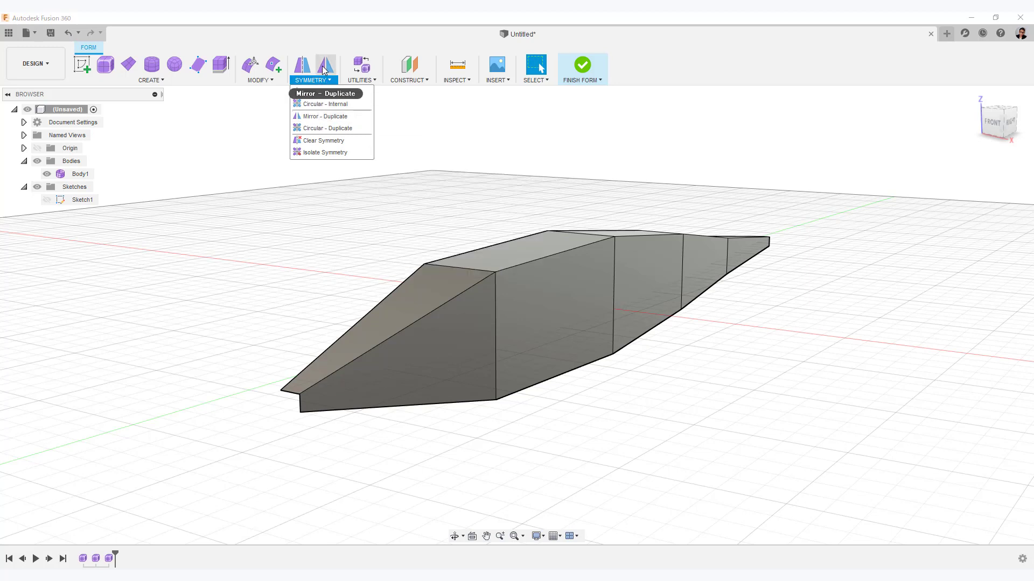
click(325, 65)
click(519, 252)
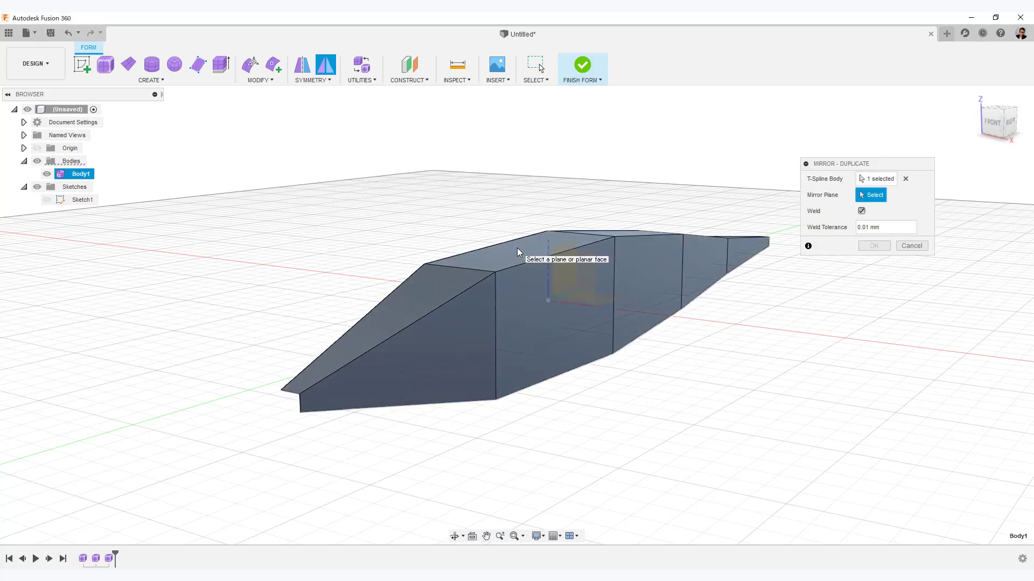
shift+middle_drag(520, 253, 838, 315)
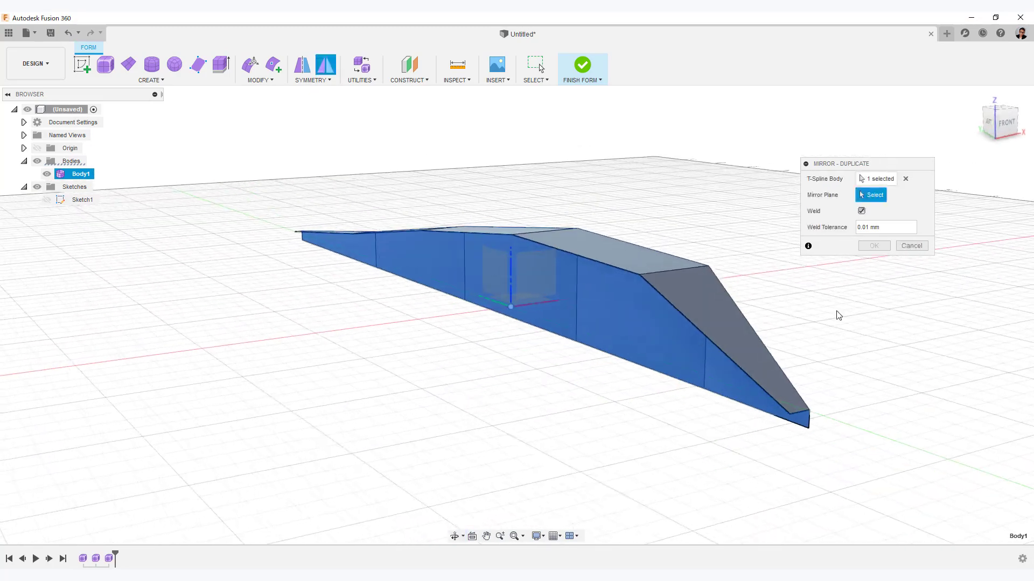
click(496, 276)
mouse_move(877, 311)
shift+middle_down()
mouse_move(840, 321)
mouse_move(860, 317)
shift+middle_up()
click(873, 246)
- Compare the mirrored body in box and smooth display, checking how the cross edges near the tail shift
key(alt+3)
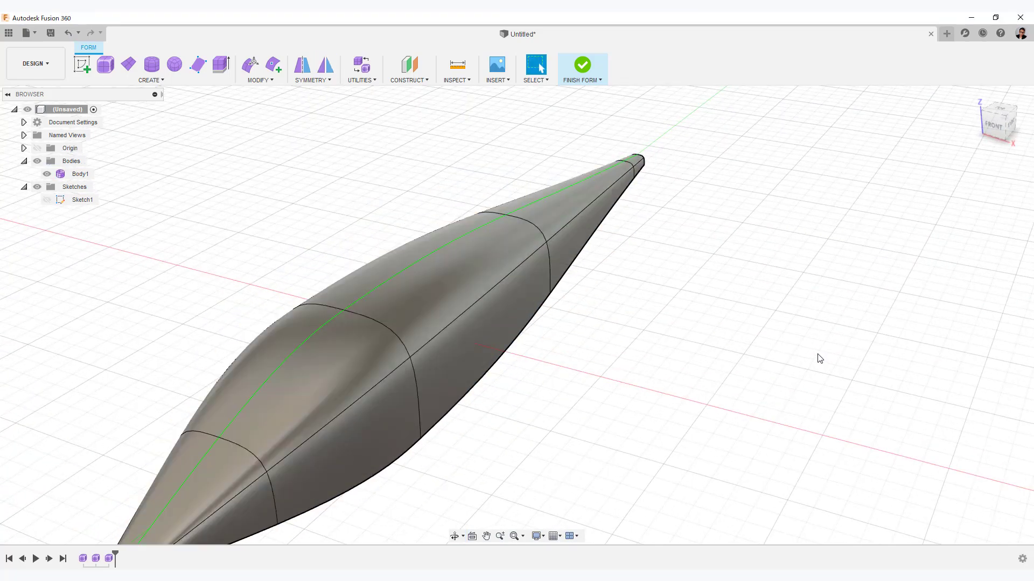
shift+middle_drag(819, 357, 704, 389)
key(alt+1)
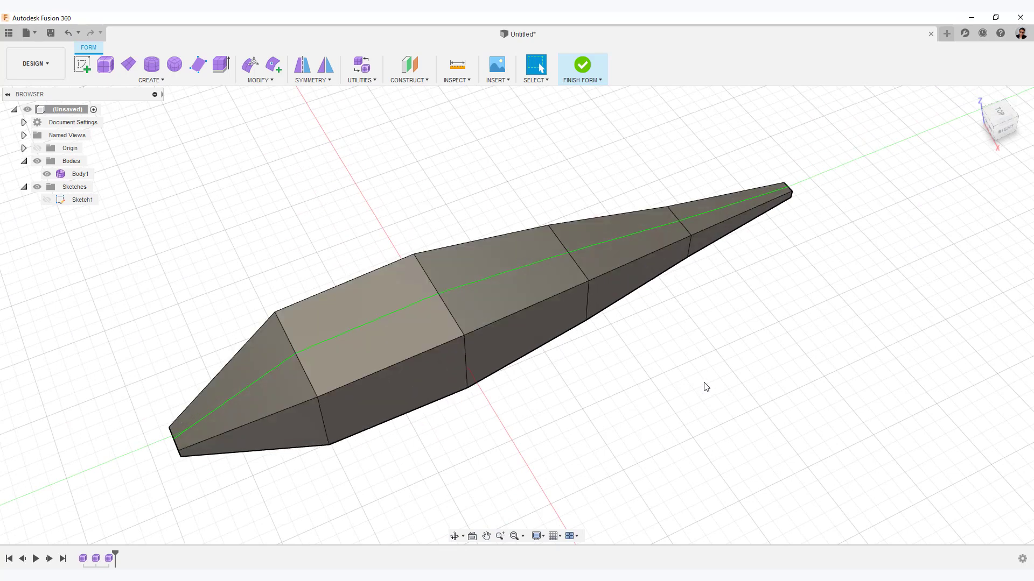
click(685, 228)
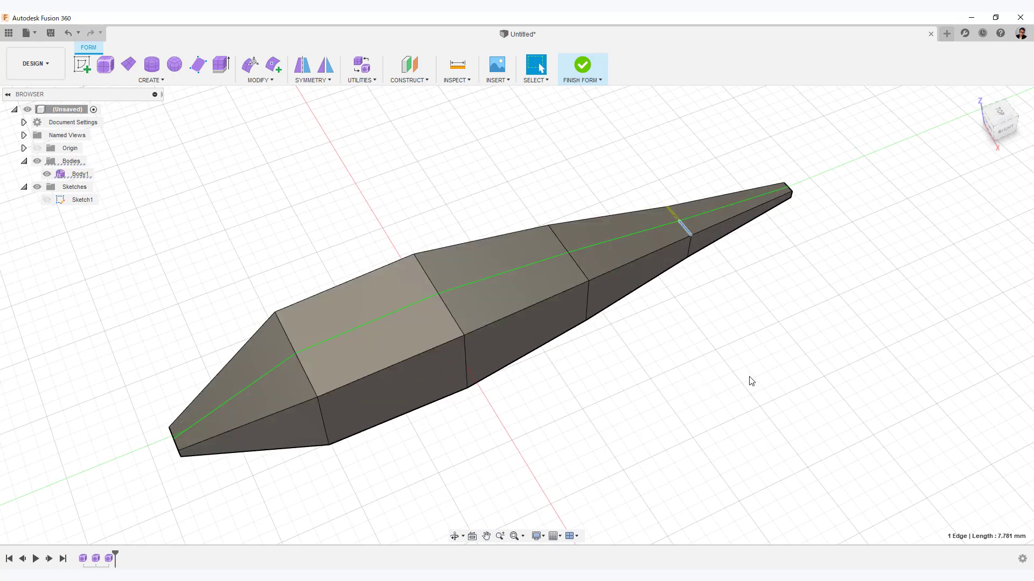
key(alt+3)
key(alt+1)
key(alt+3)
key(alt+1)
key(alt+3)
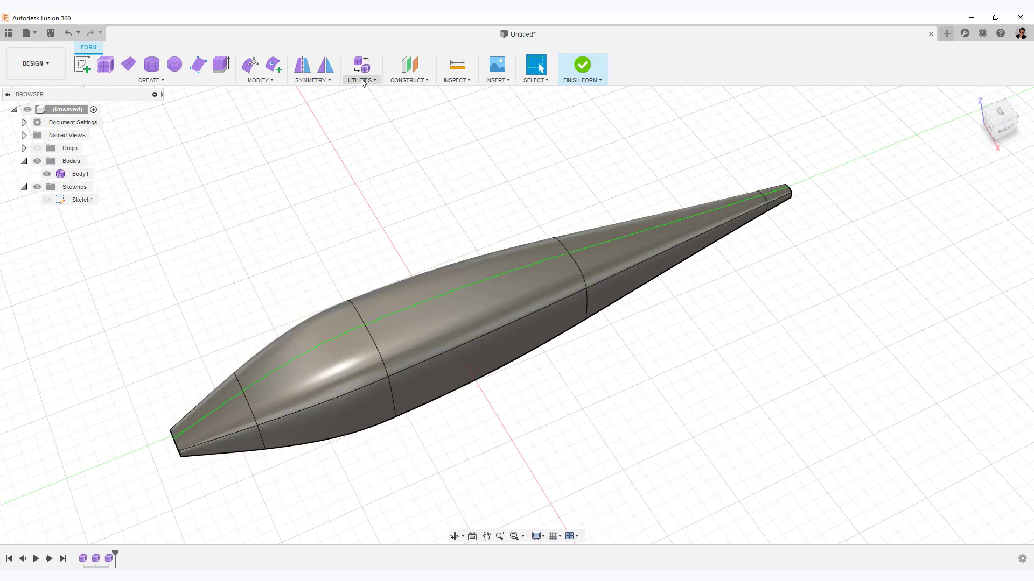
- Pin Make Uniform to the toolbar and apply it to the fuselage body
click(361, 80)
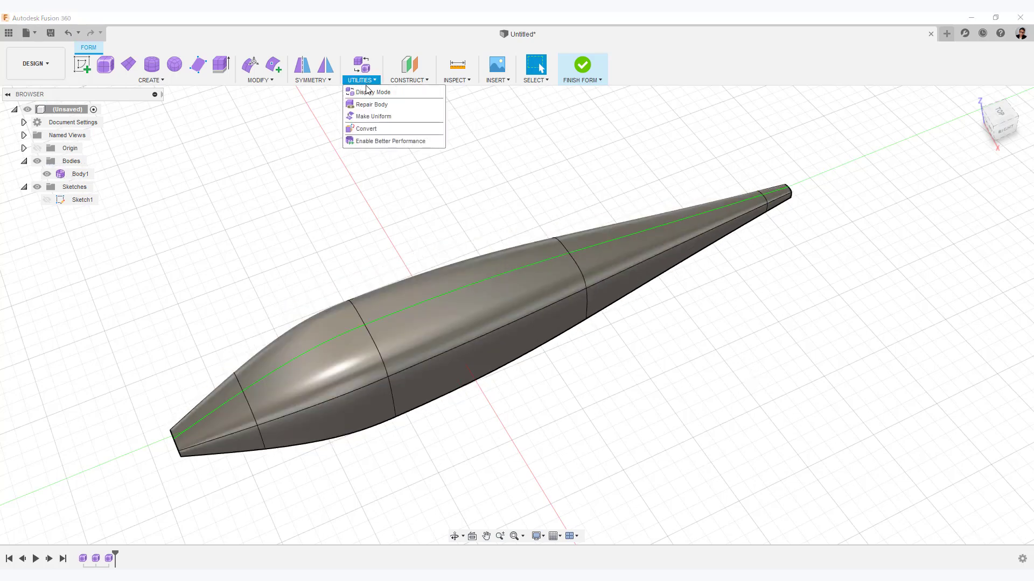
click(438, 116)
click(459, 117)
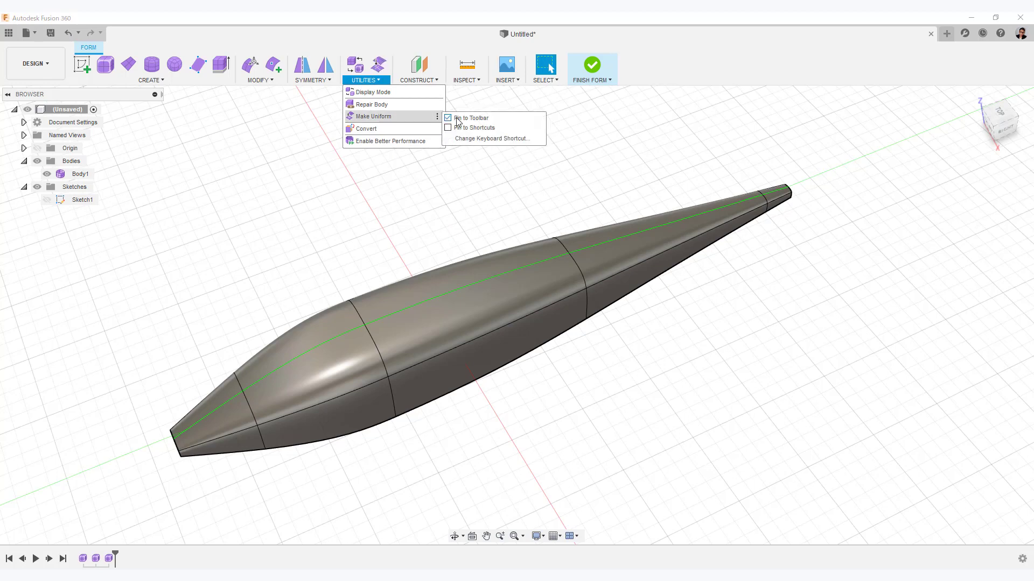
click(378, 65)
click(483, 296)
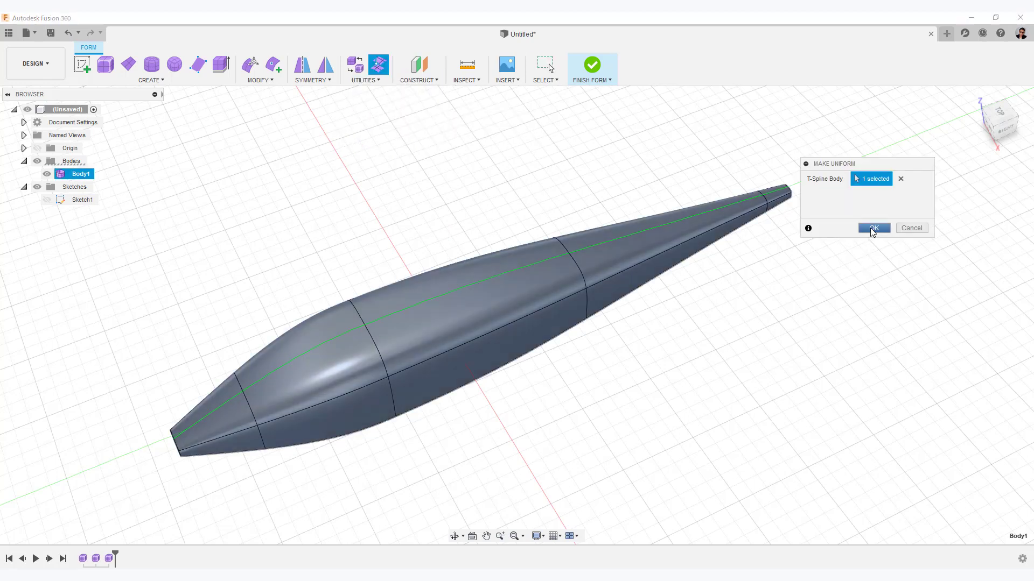
click(873, 229)
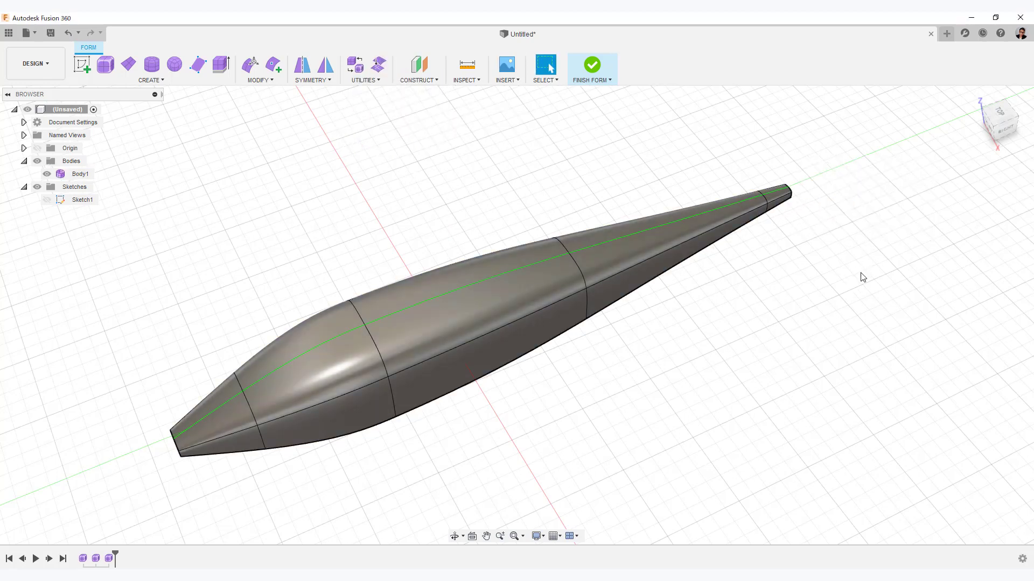
- Check the uniform body's edge spacing in smooth and box display, and examine its open underside
click(682, 224)
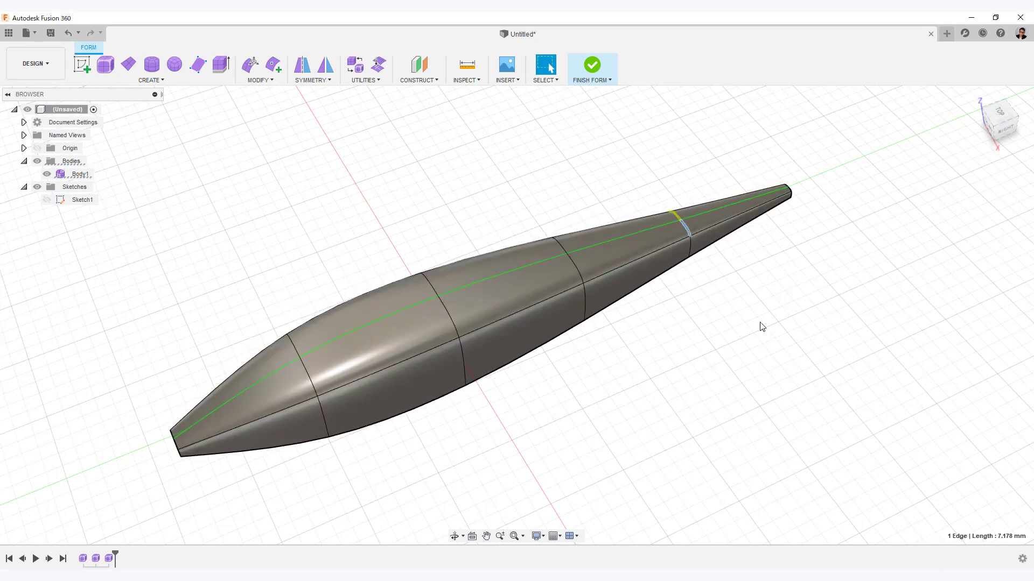
key(alt+1)
key(alt+3)
shift+middle_drag(674, 397, 713, 347)
key(alt+1)
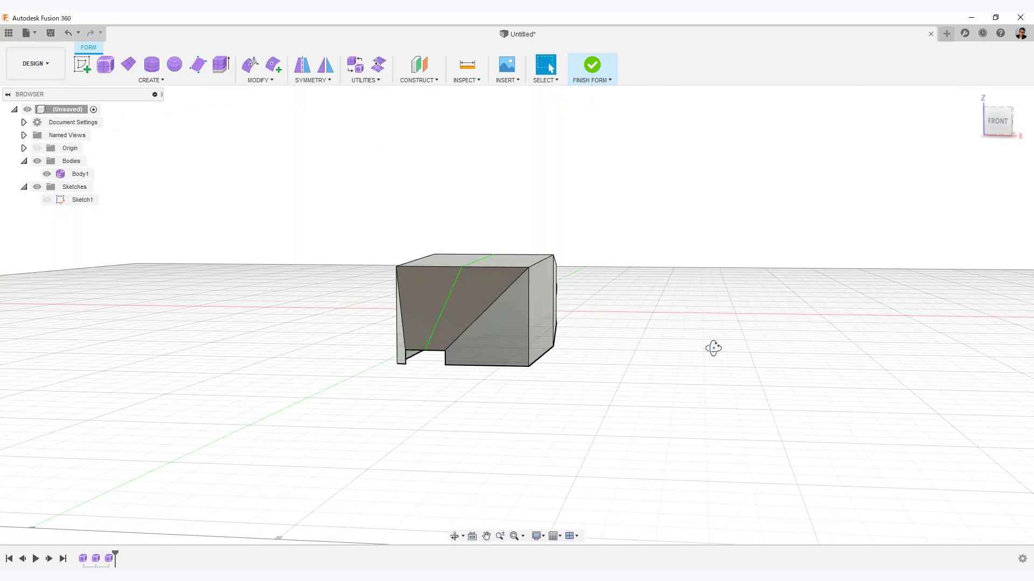
shift+middle_drag(691, 382, 572, 447)
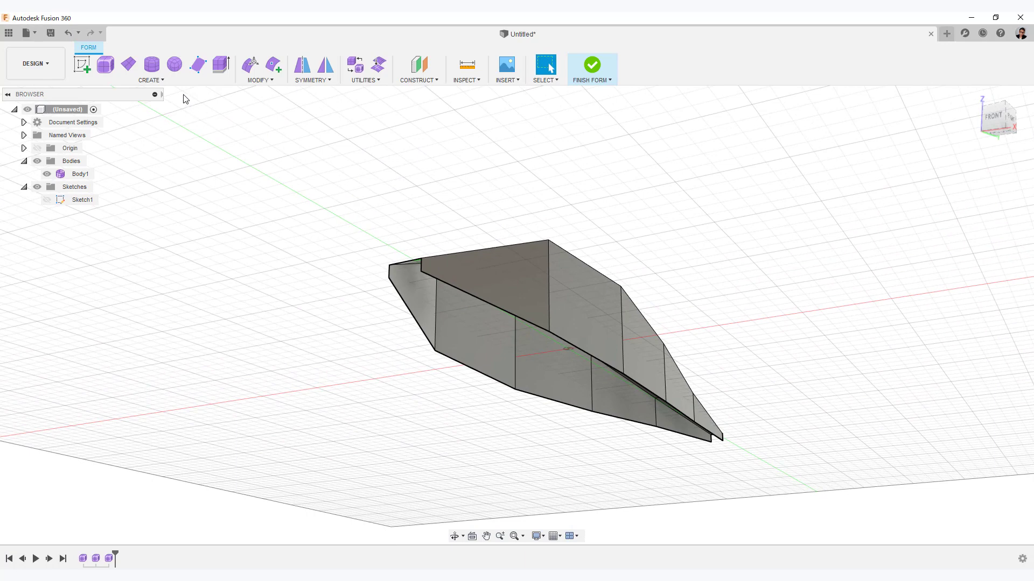
- Pin the Bridge command to the toolbar
click(258, 80)
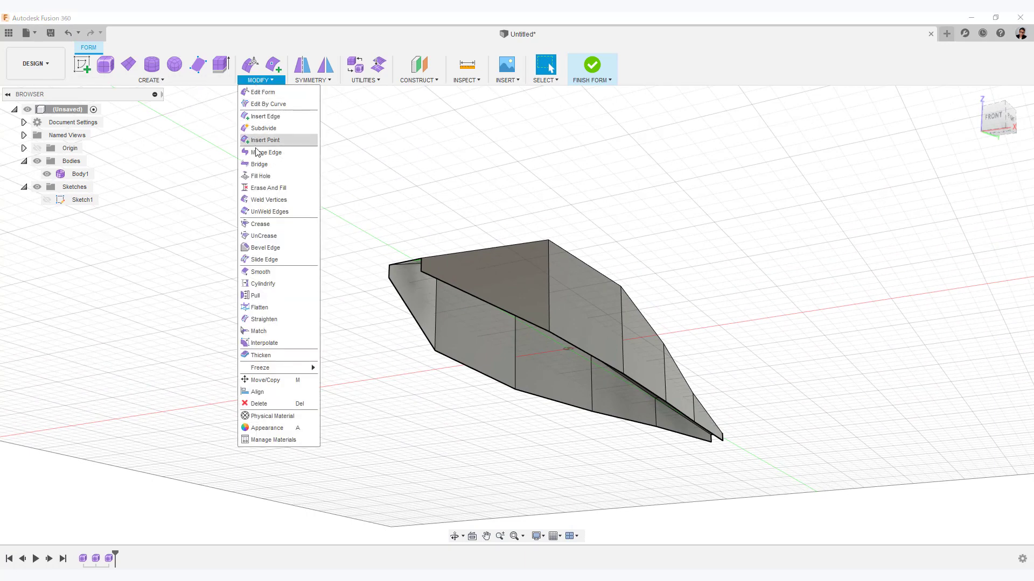
click(312, 164)
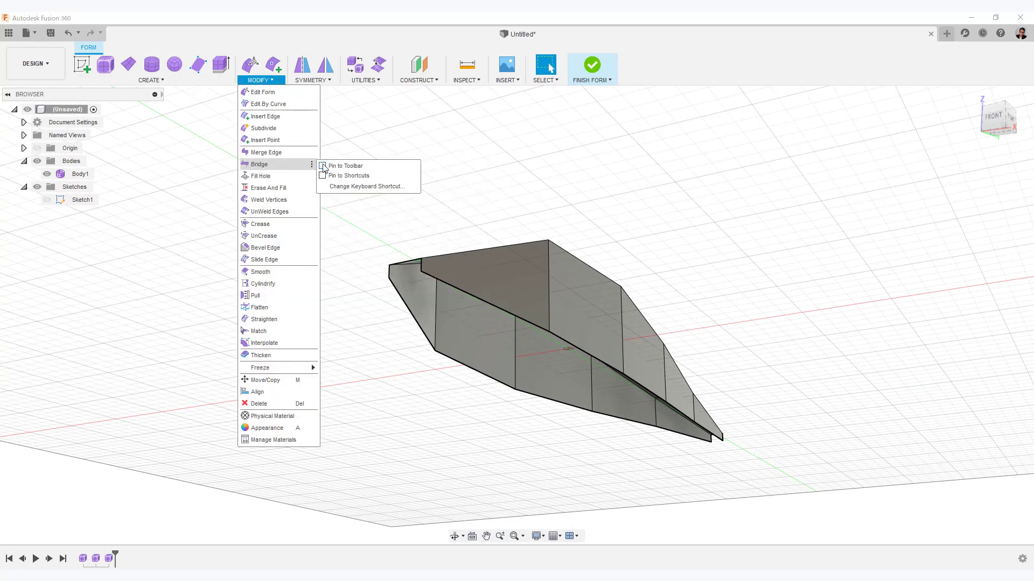
click(322, 166)
click(339, 166)
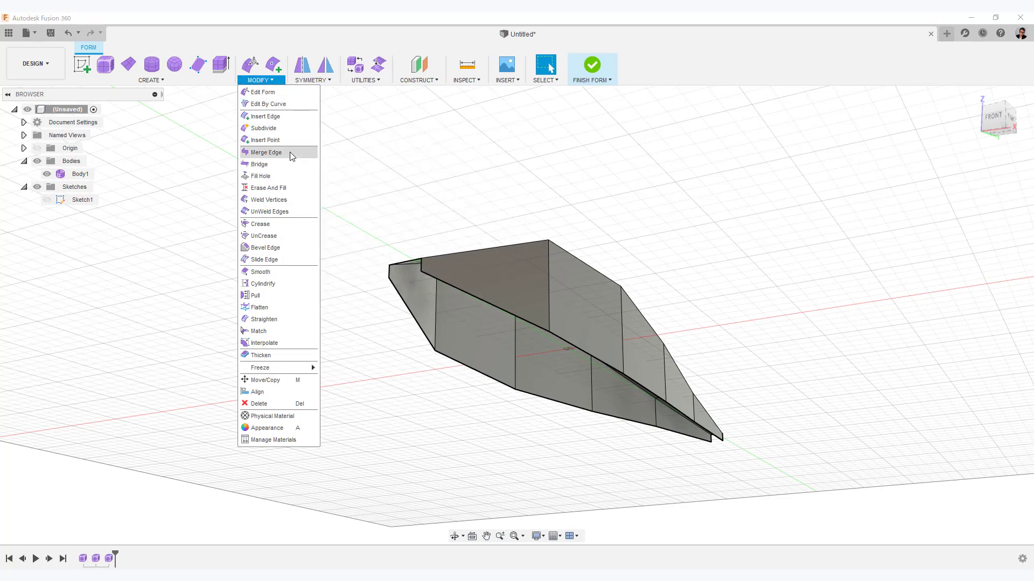
click(312, 165)
click(327, 166)
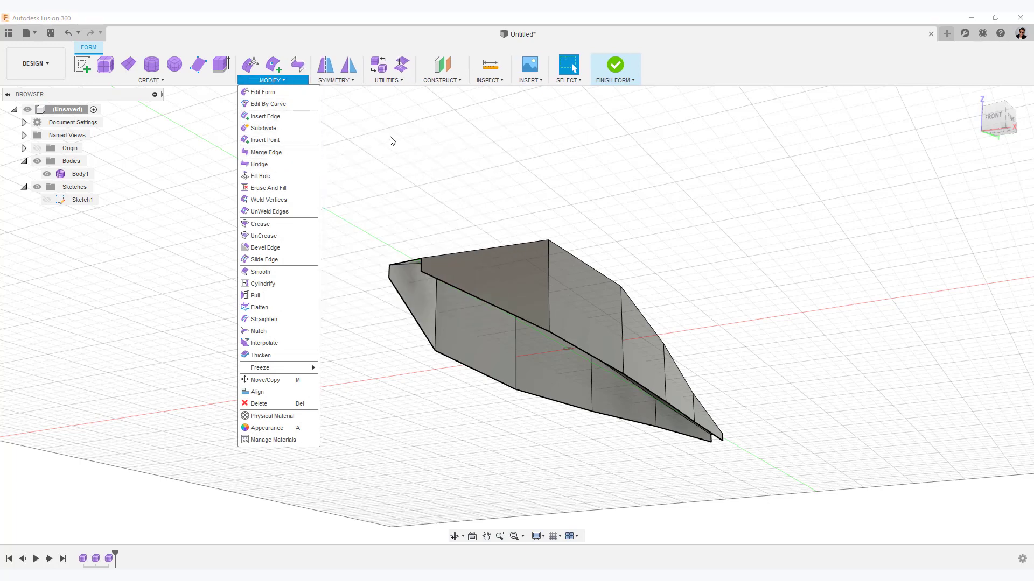
- Bridge the two lower side edge chains with two faces across to close the fuselage's underside
click(296, 65)
shift+middle_drag(626, 274, 634, 261)
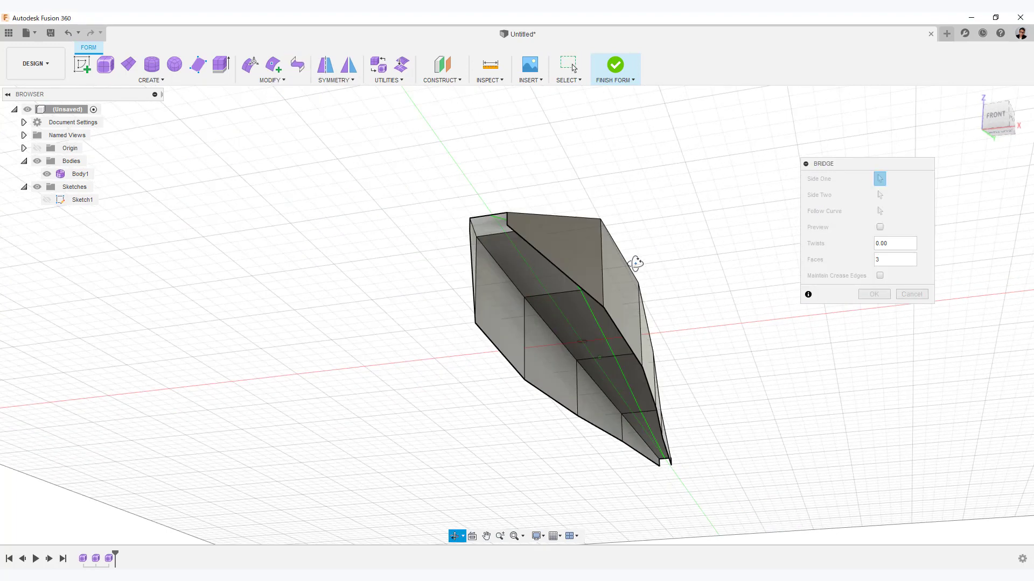
click(618, 333)
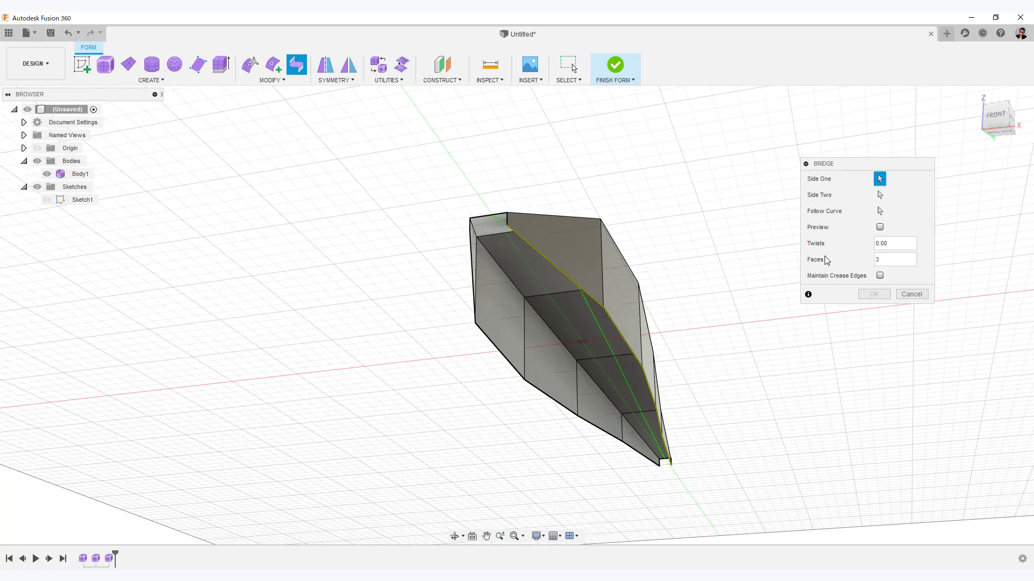
click(537, 390)
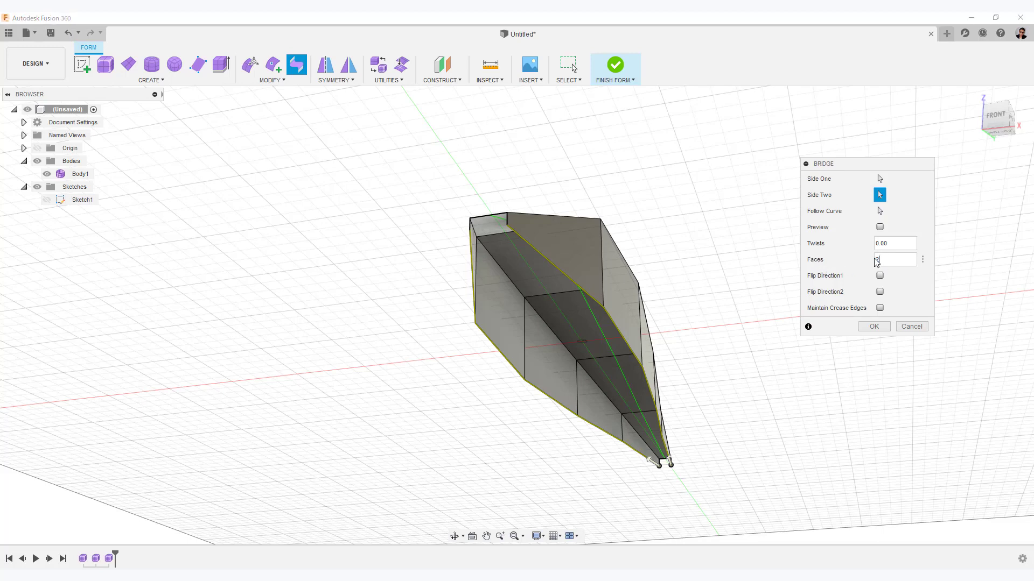
click(874, 327)
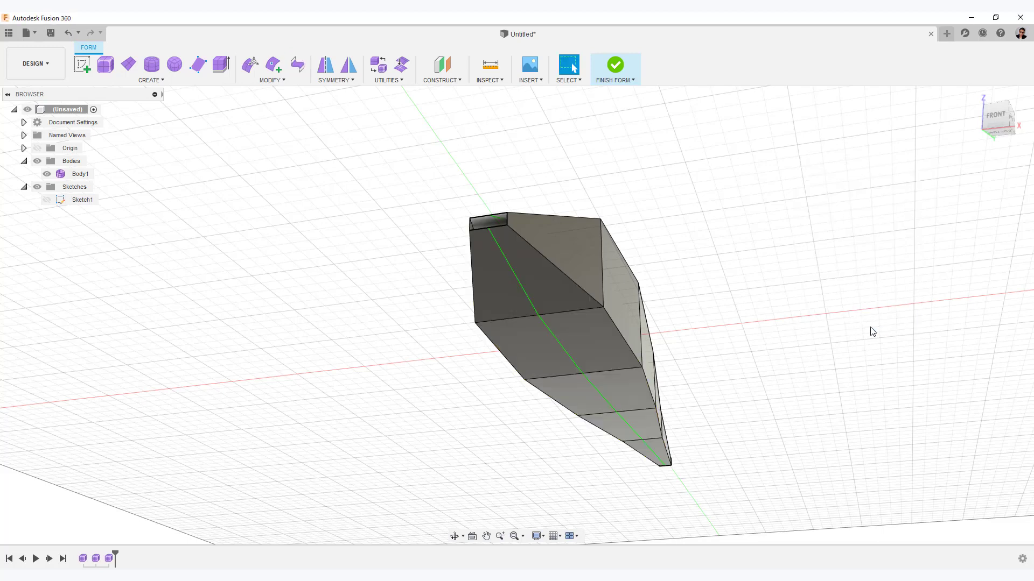
- Inspect the bridged underside and its centerline edges, and examine the open nose end in smooth display
click(576, 342)
ctrl+click(539, 349)
click(754, 315)
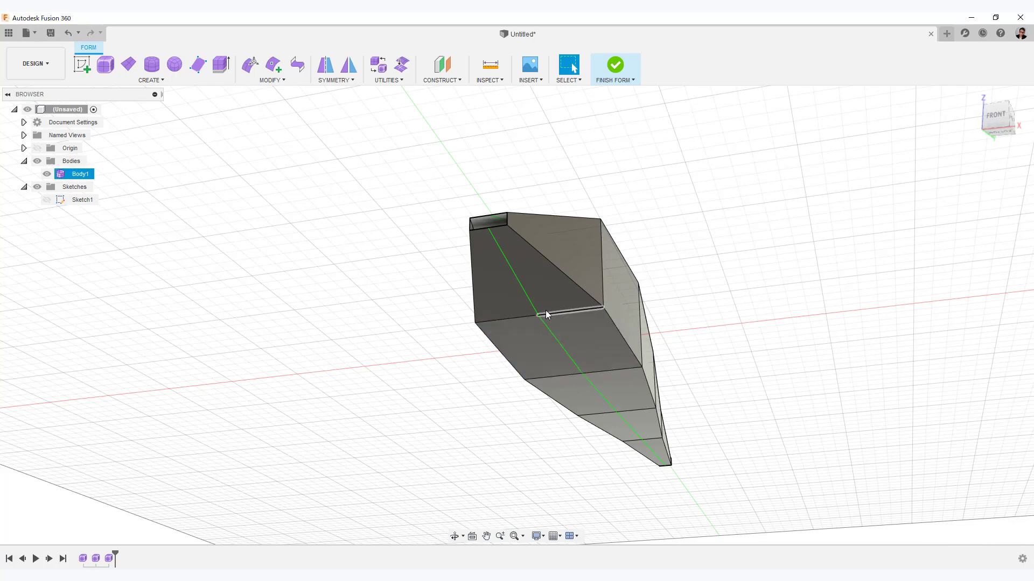
double_click(526, 297)
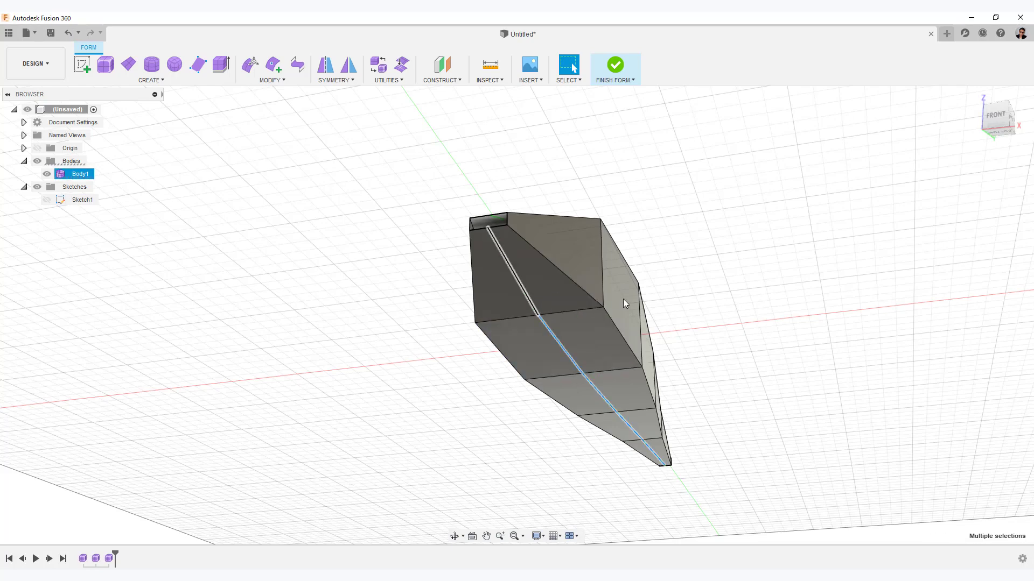
click(792, 372)
shift+middle_drag(793, 330, 794, 358)
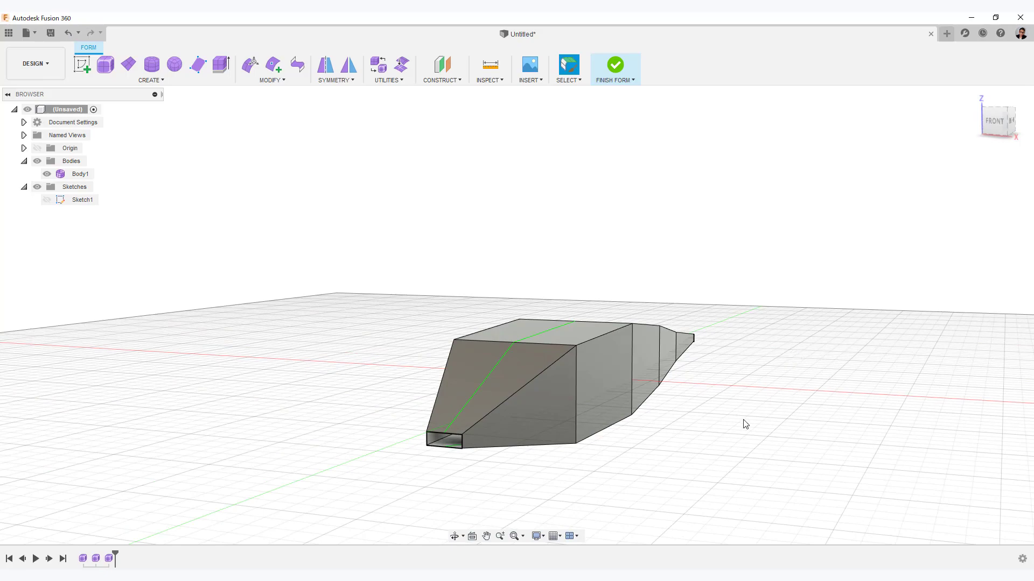
key(alt+3)
shift+middle_drag(782, 420, 549, 430)
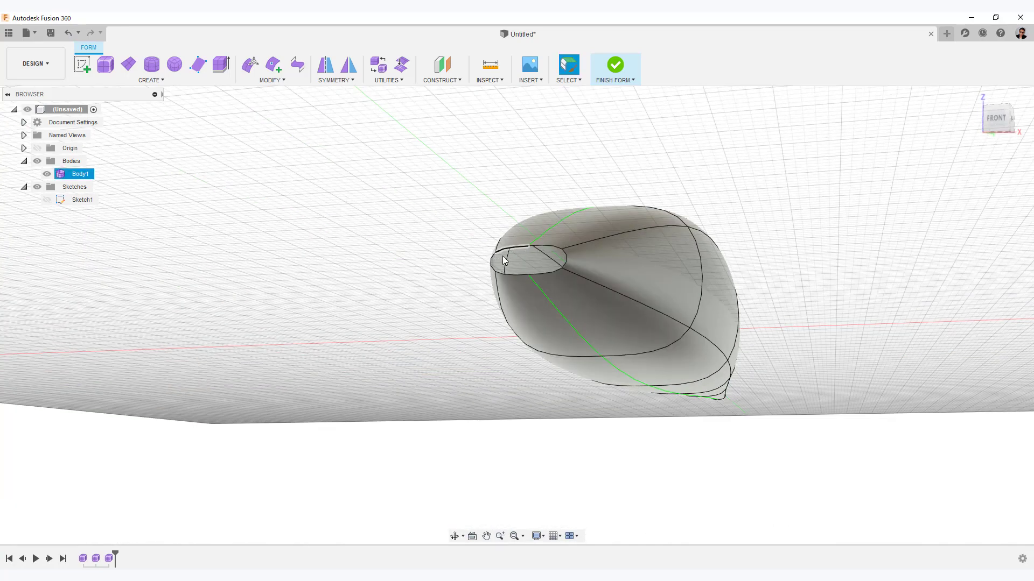
- Pin Fill Hole to the toolbar and fill the fuselage's open nose end in Reduced Star mode
click(284, 83)
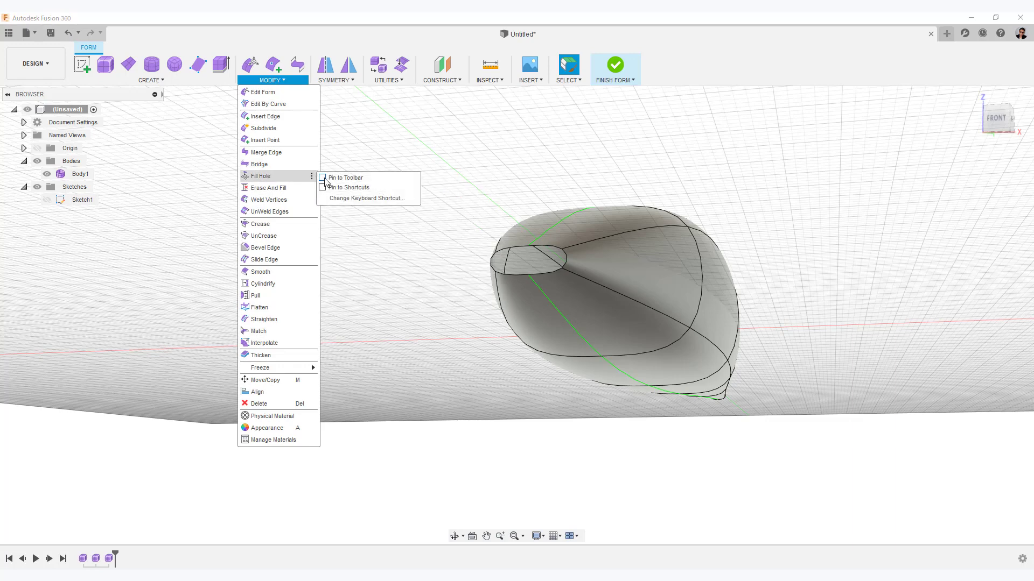
click(324, 178)
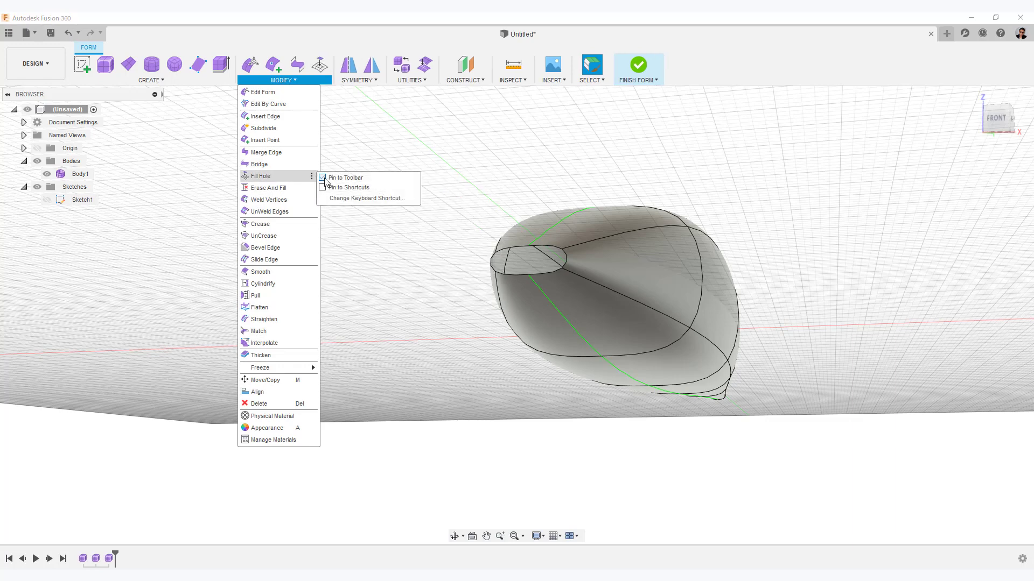
click(320, 65)
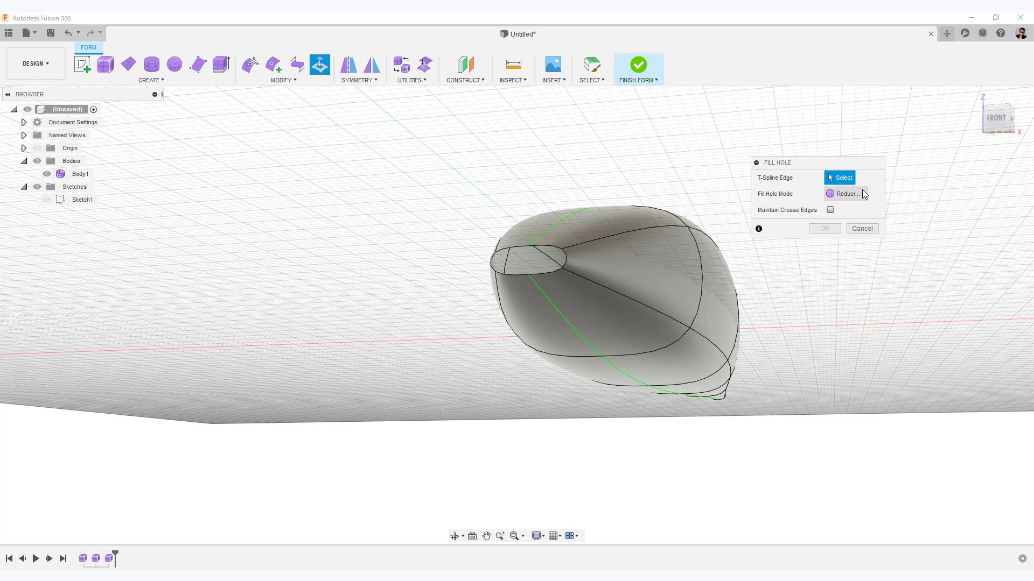
click(861, 194)
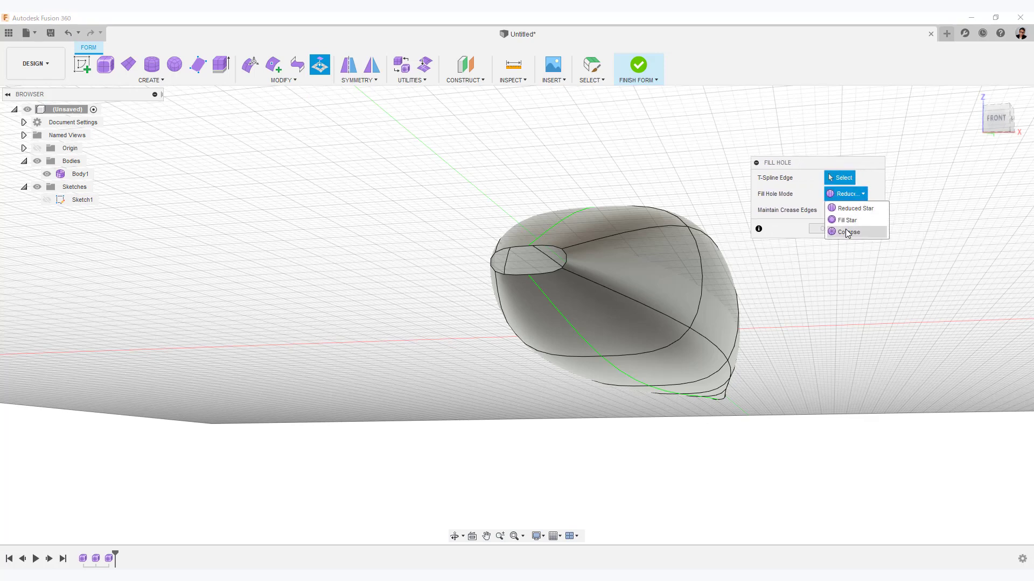
click(852, 193)
click(551, 251)
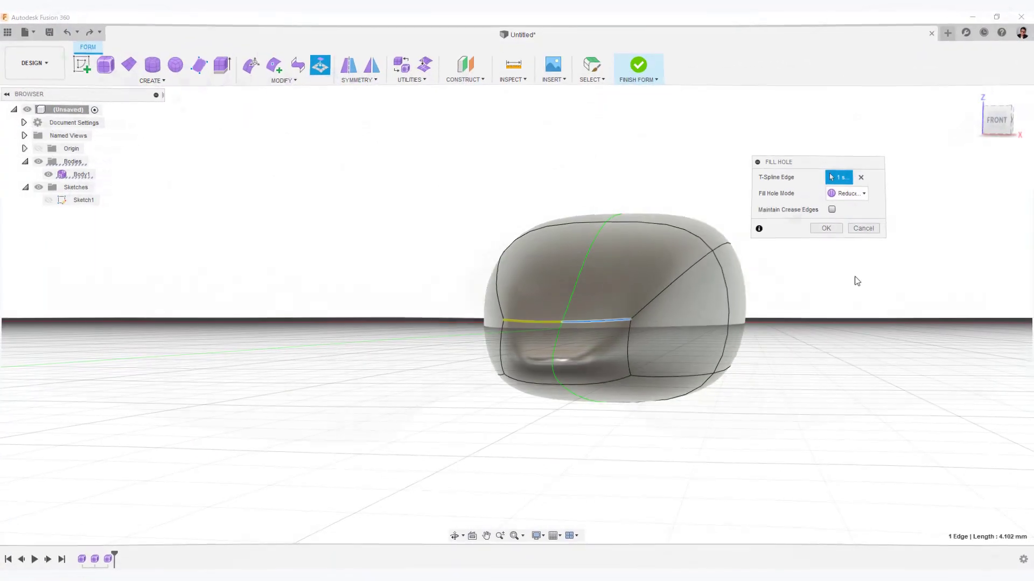
- Repeat Fill Hole on the fuselage's open tail end in Reduced Star mode
shift+middle_drag(907, 316, 595, 293)
scroll(821, 330, down, 3)
scroll(516, 299, up, 4)
middle_drag(433, 264, 576, 285)
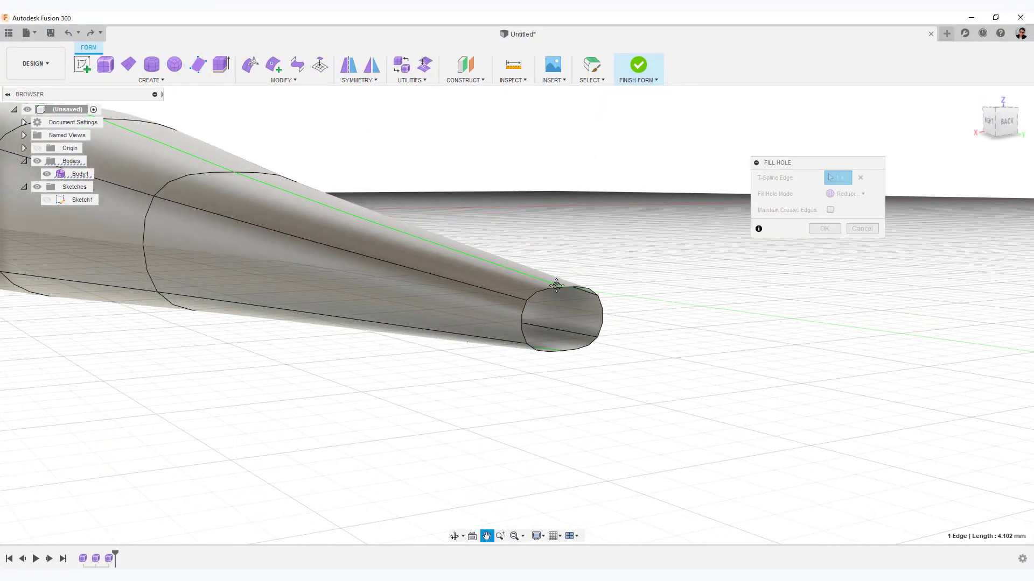
right_click(632, 254)
click(633, 223)
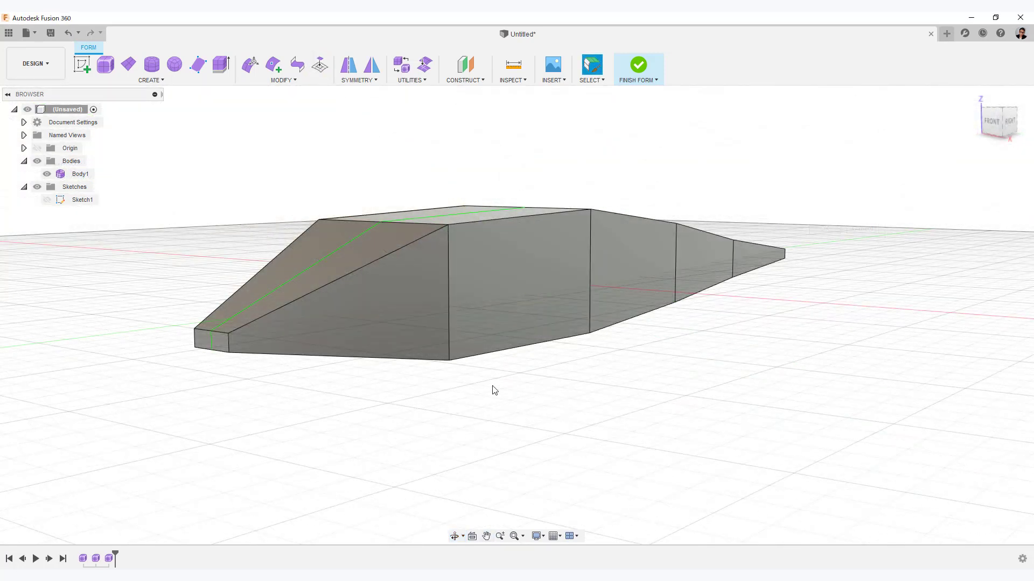
- Insert a straight lengthwise edge along the fuselage side with points midway up the nose and tail end edges
click(1005, 125)
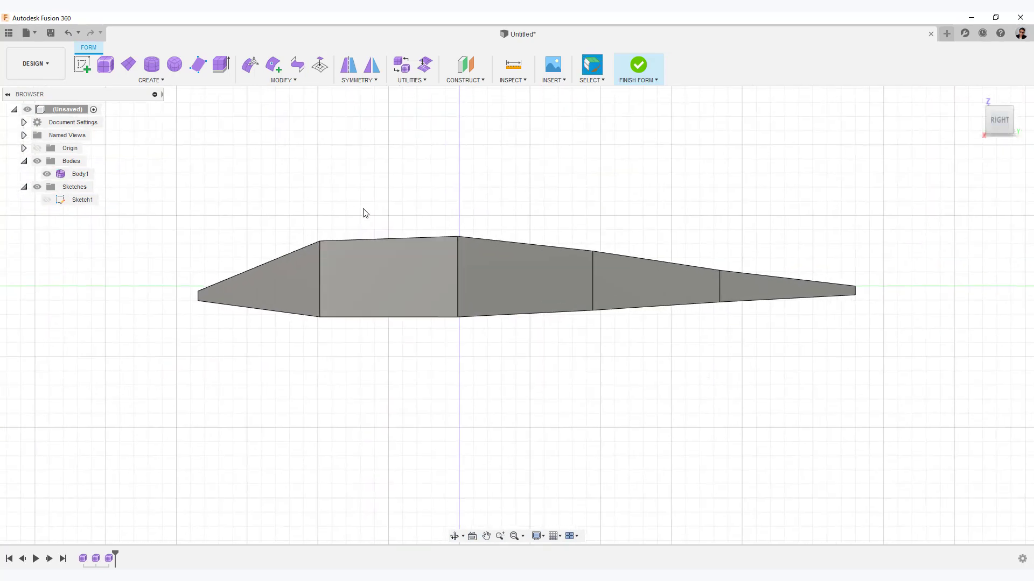
click(275, 68)
scroll(333, 377, up, 5)
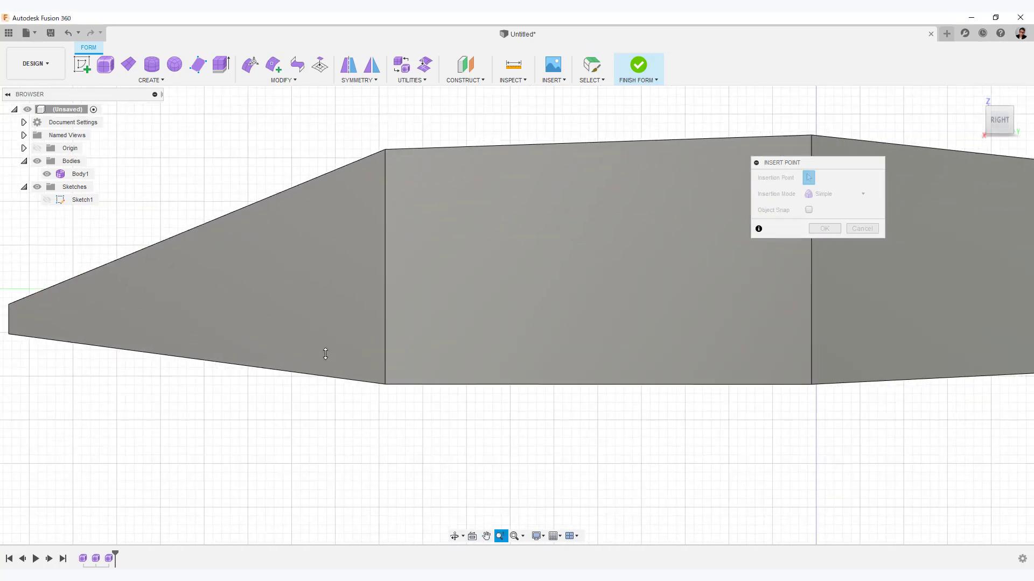
click(264, 348)
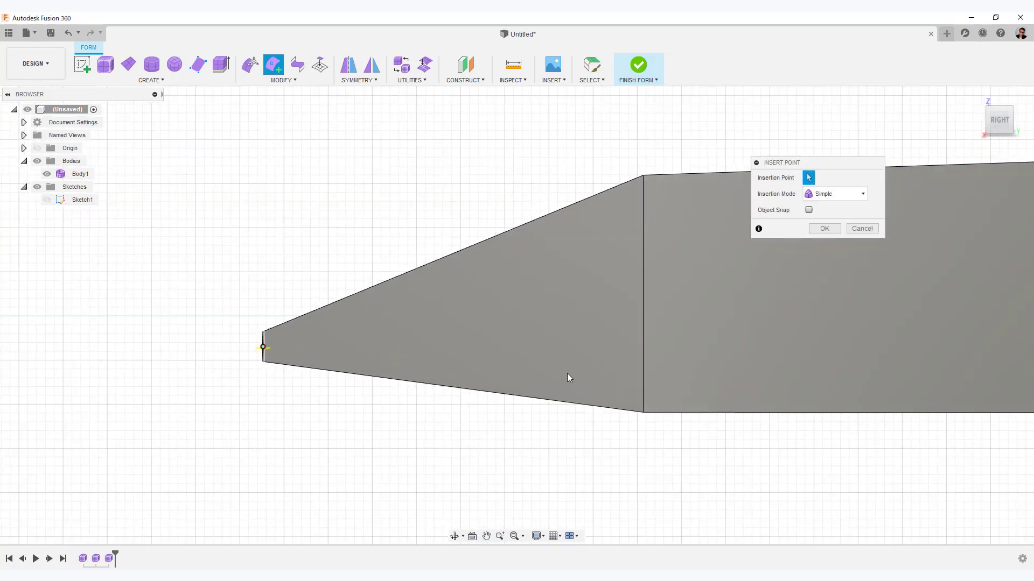
scroll(629, 408, down, 5)
middle_drag(632, 410, 342, 409)
middle_drag(960, 410, 683, 416)
scroll(683, 417, up, 5)
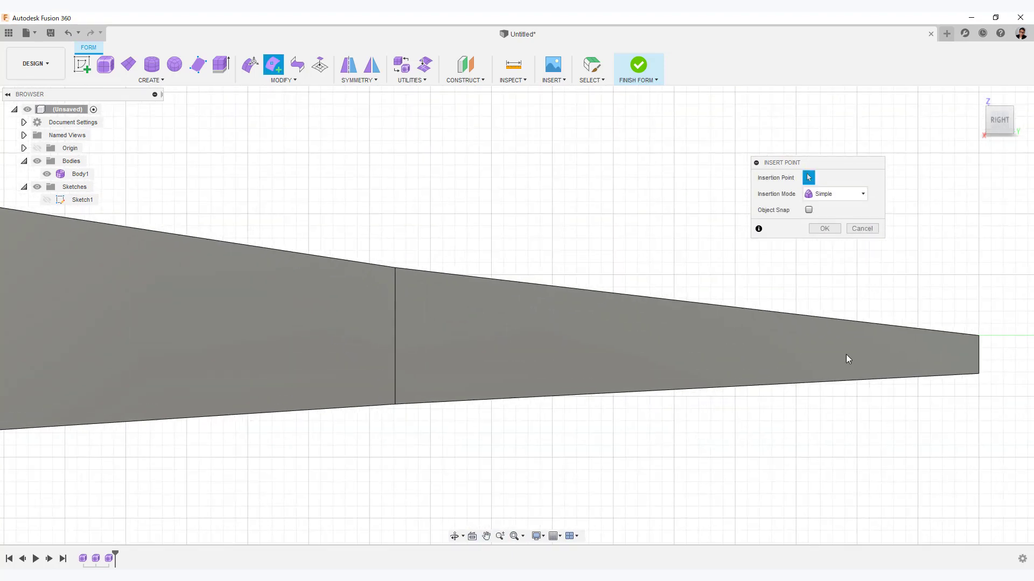
click(978, 358)
scroll(678, 448, down, 5)
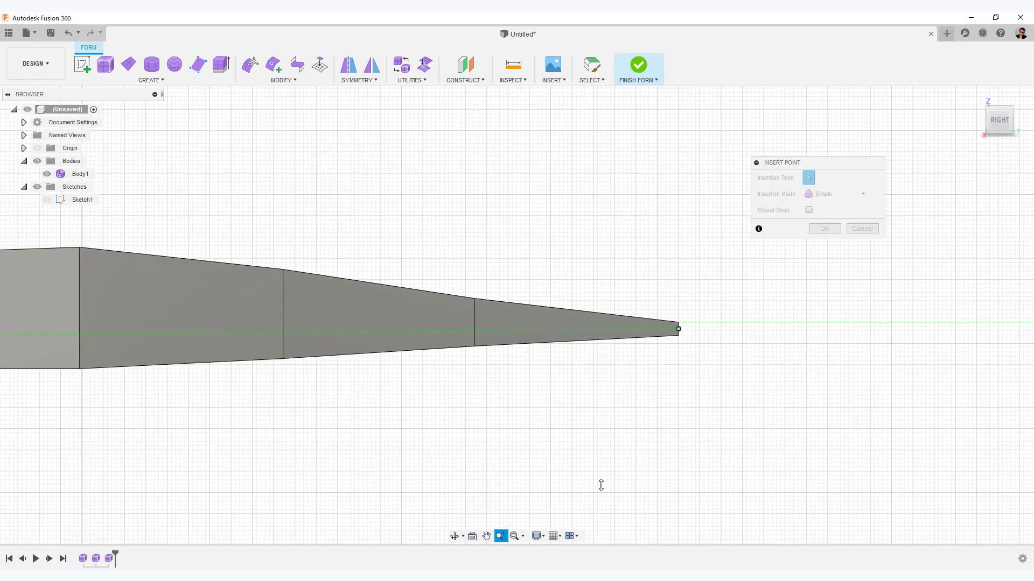
middle_drag(611, 422, 712, 413)
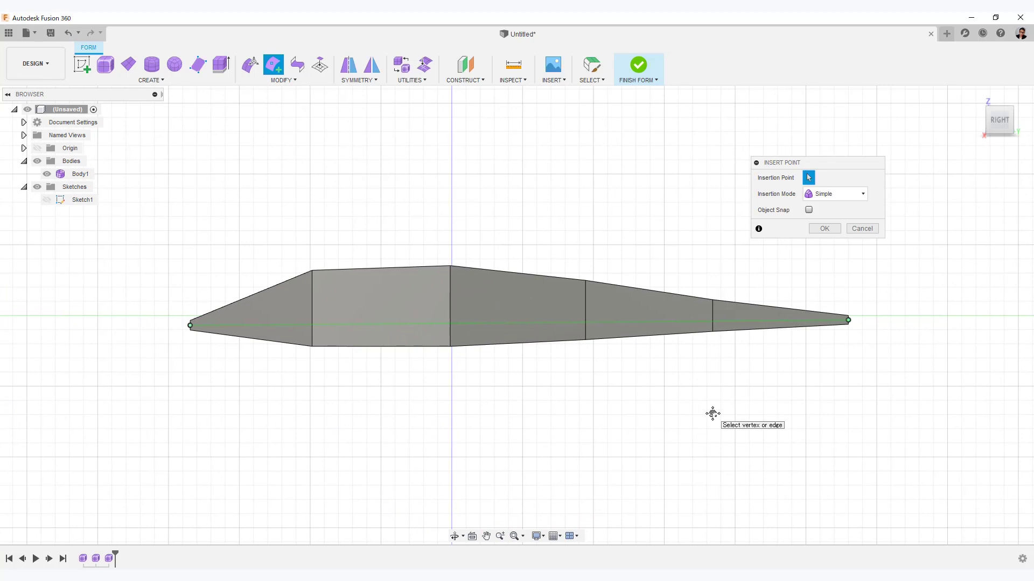
click(825, 228)
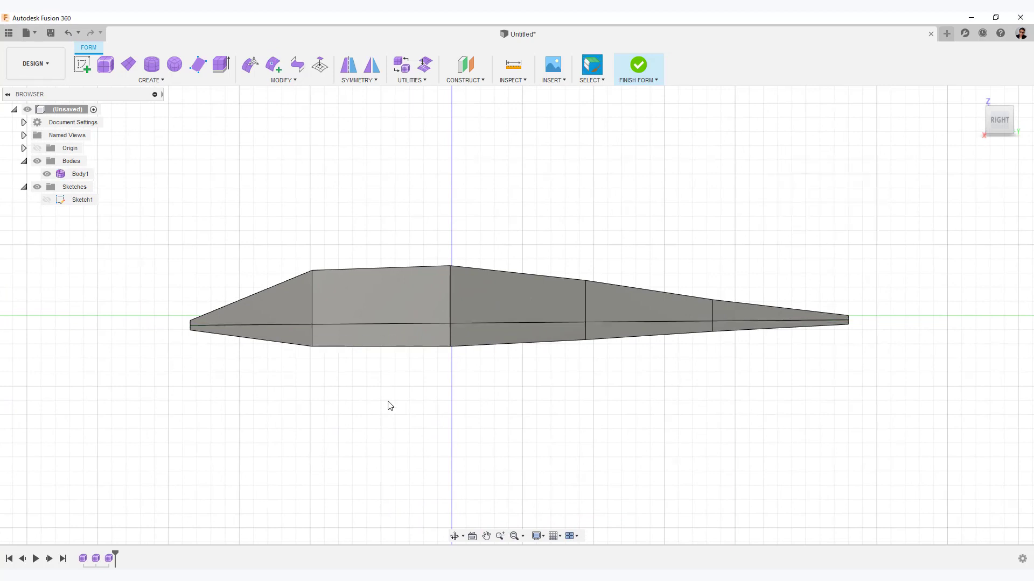
- Insert a lengthwise edge from nose to tail along the fuselage side, arching slightly upward through both edges of the middle section
middle_drag(311, 417, 367, 403)
scroll(368, 404, up, 2)
click(273, 66)
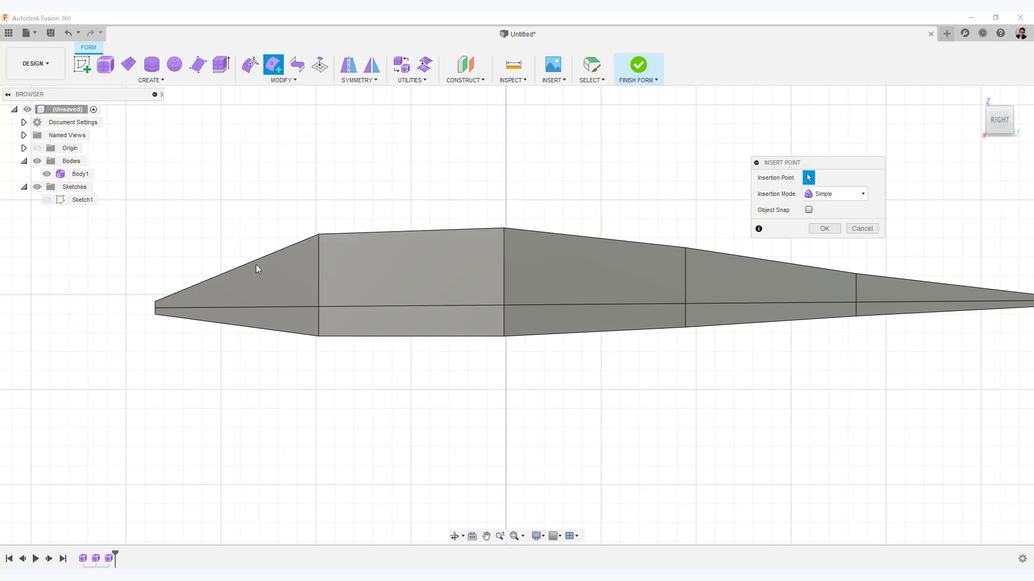
click(319, 300)
click(505, 298)
middle_drag(855, 392, 499, 369)
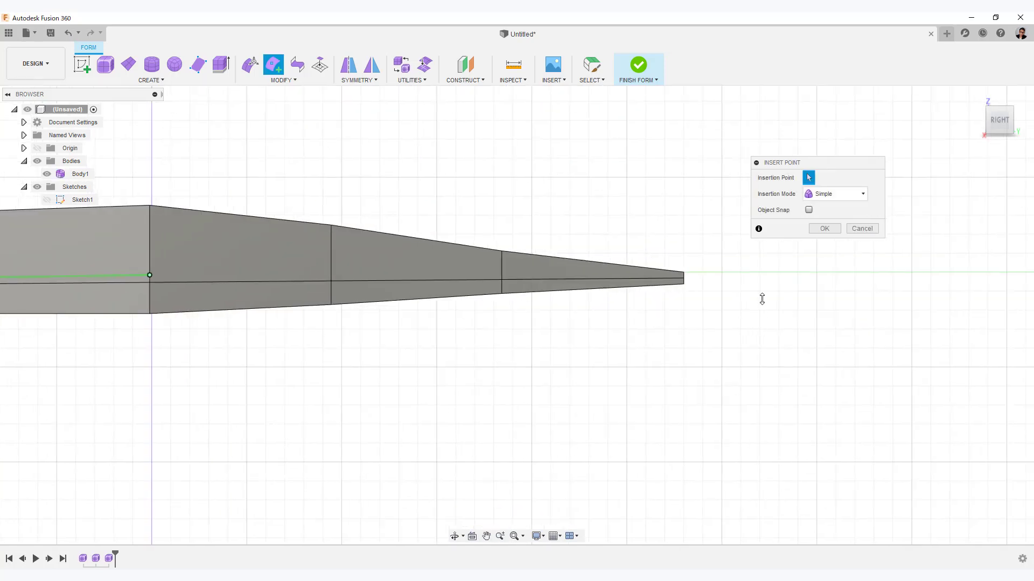
scroll(780, 286, up, 3)
click(786, 256)
scroll(579, 378, down, 5)
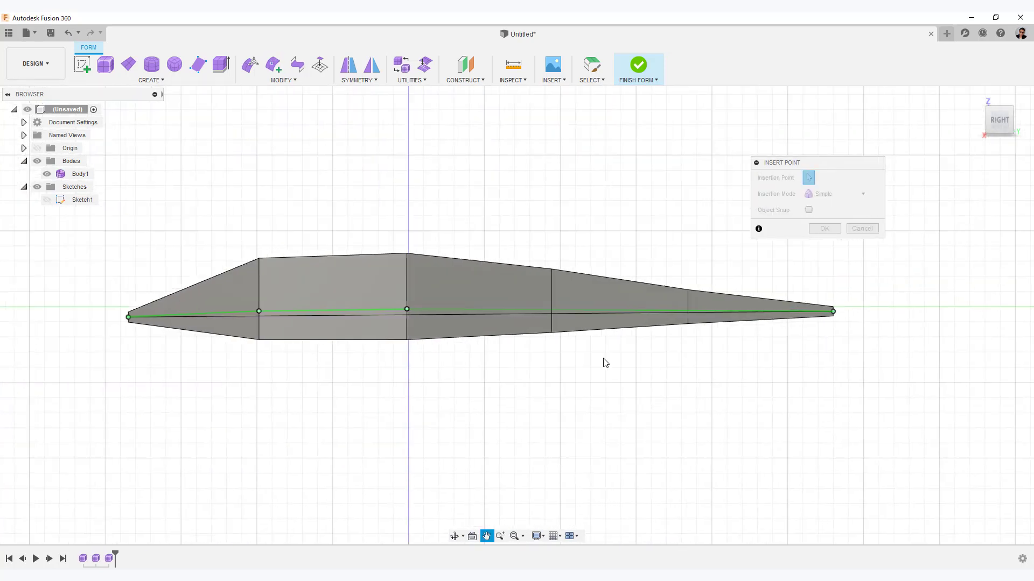
click(825, 230)
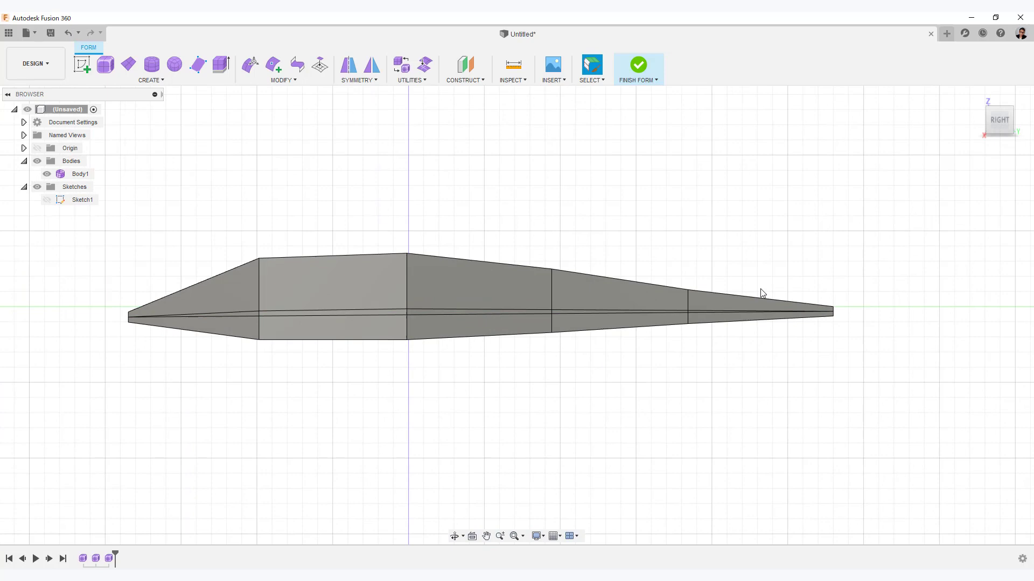
- Delete the lower, straight lengthwise edge along the fuselage side
double_click(370, 316)
right_click(398, 409)
click(374, 394)
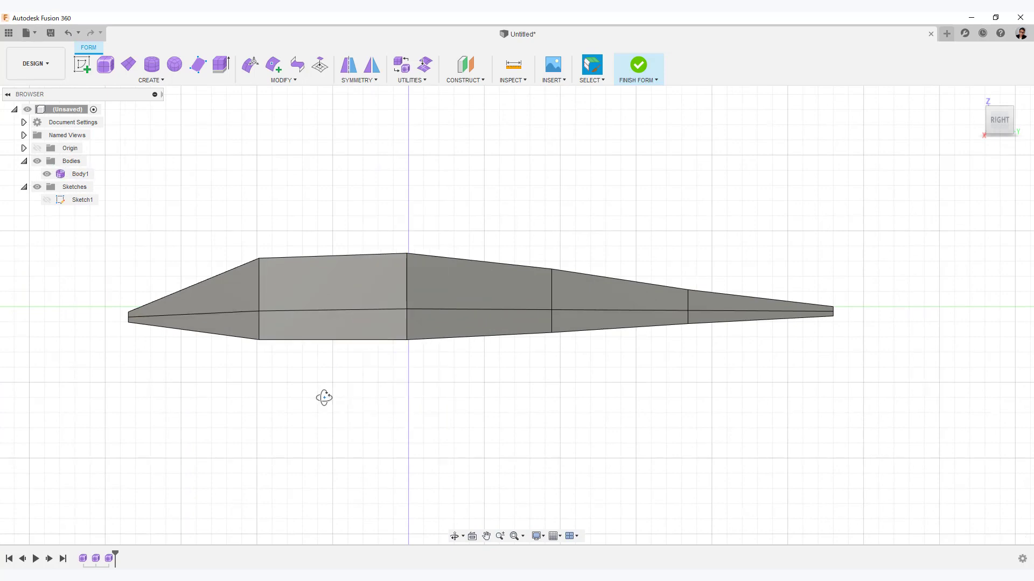
- Insert a horizontal edge across the nose end face and another across the tail end face, joining the side edges' endpoints
shift+middle_drag(323, 398, 409, 399)
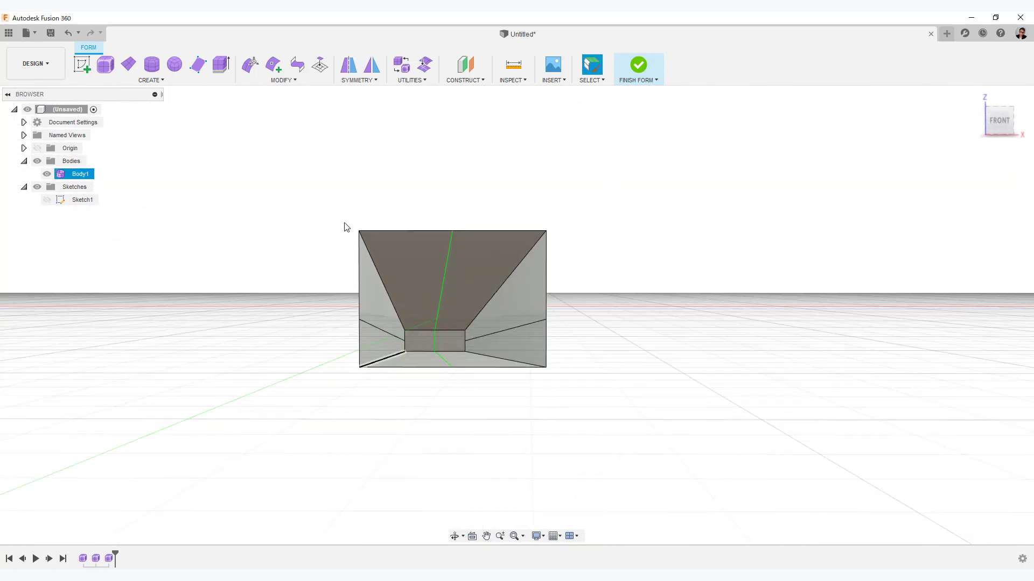
click(273, 65)
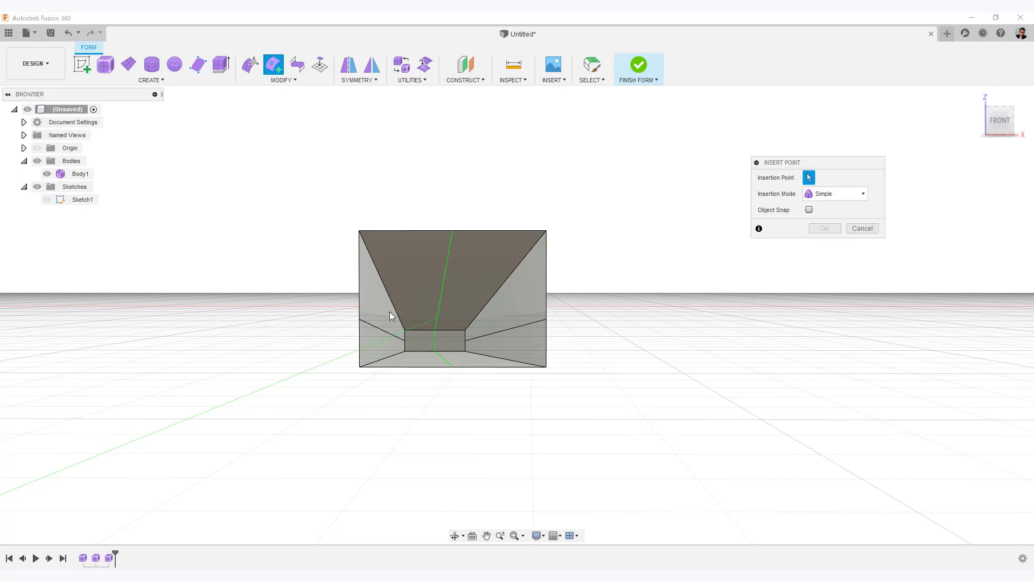
right_click(673, 341)
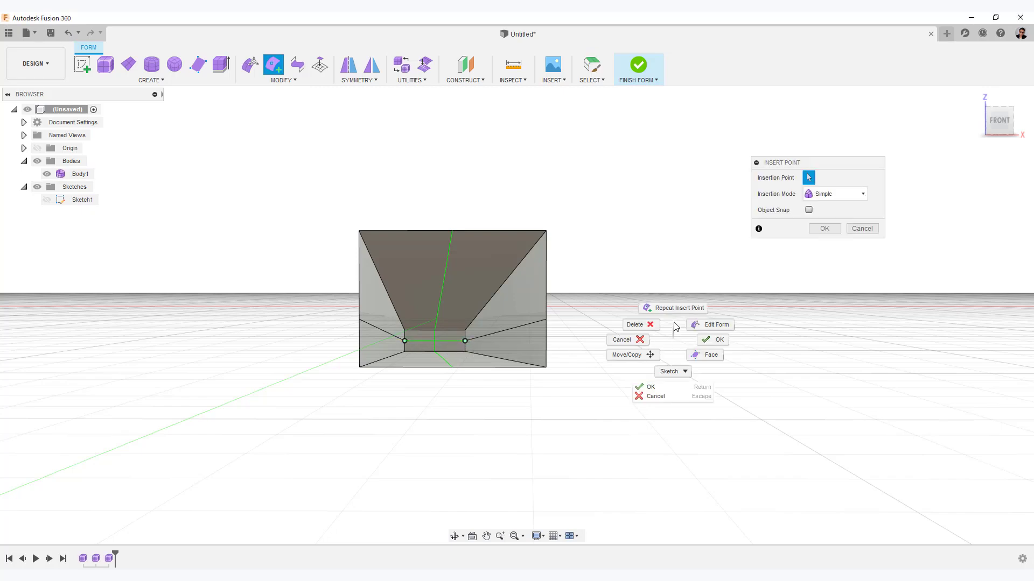
click(675, 309)
shift+middle_drag(797, 335, 653, 339)
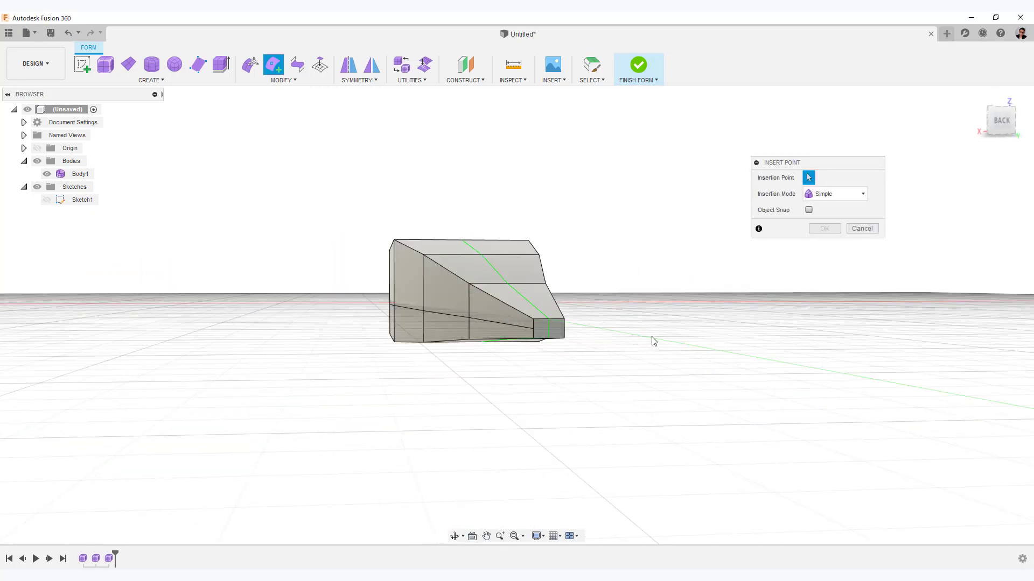
right_click(652, 337)
click(653, 305)
click(534, 327)
right_click(624, 338)
click(657, 339)
- Extrude the lower side face of the fuselage's middle section outward into mirrored wings reaching about 260 mm from the centerline
shift+middle_drag(586, 399, 502, 387)
key(alt+3)
key(alt+1)
click(476, 357)
right_click(503, 388)
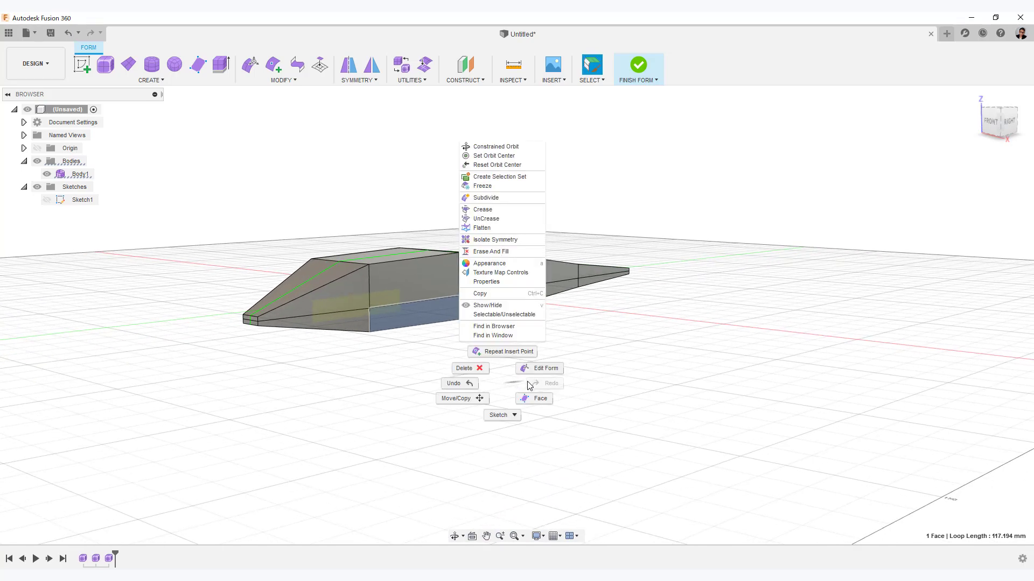
click(547, 368)
shift+middle_drag(437, 410, 472, 415)
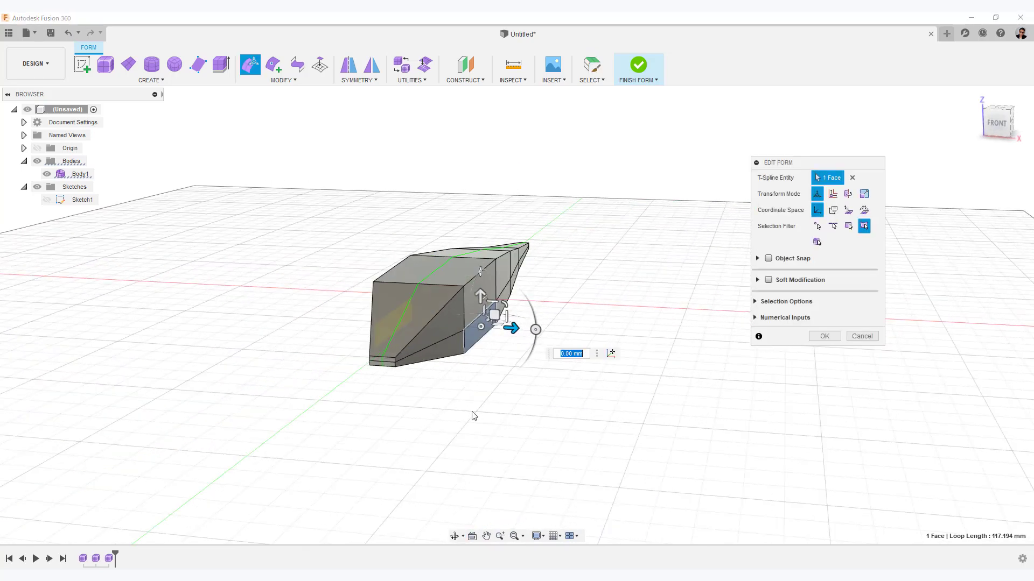
drag(513, 328, 915, 349)
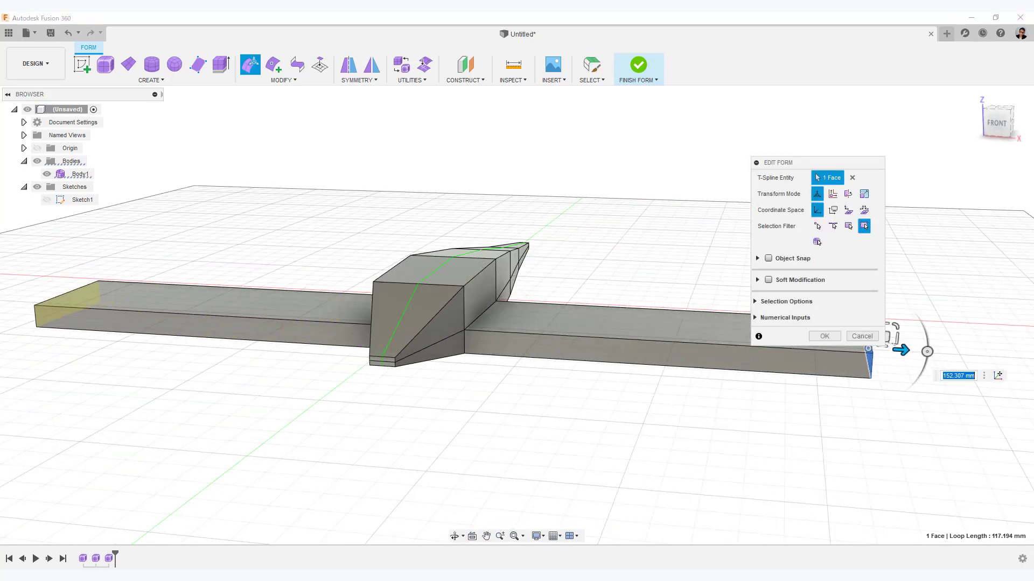
click(996, 123)
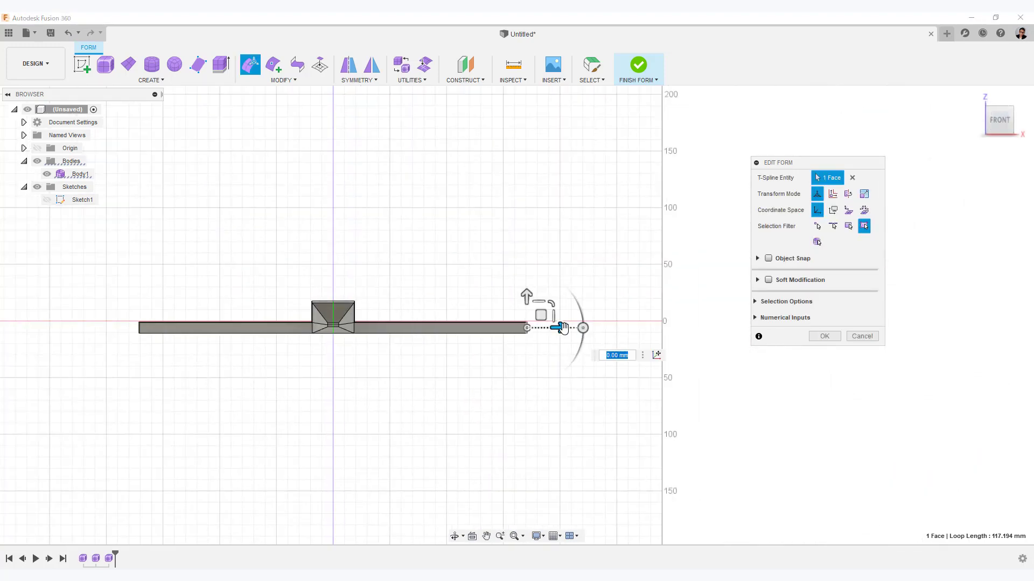
drag(560, 327, 667, 341)
- Scale the wing tip face down vertically so the wing thins toward its tip
middle_drag(610, 413, 584, 245)
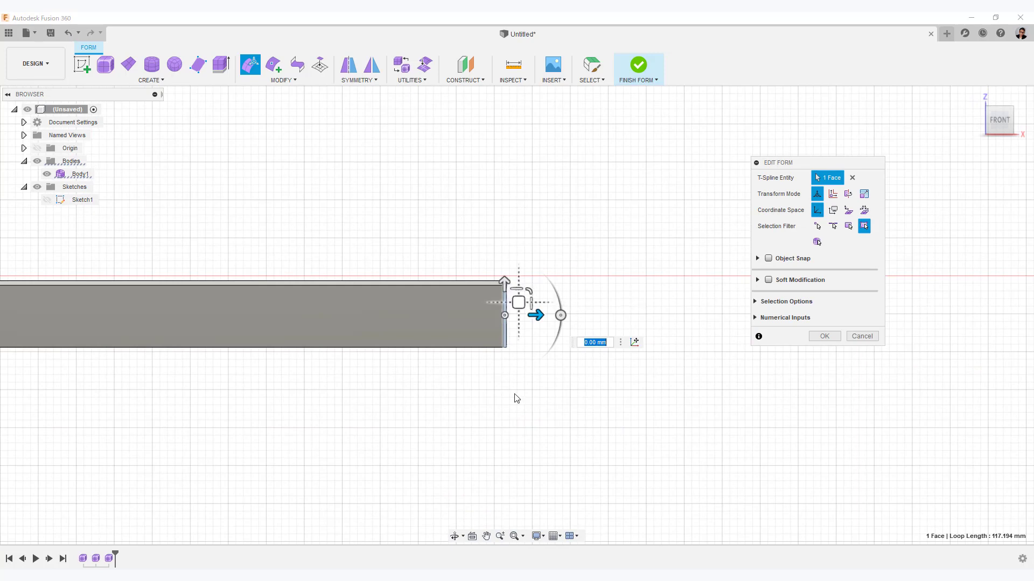
ctrl+shift+middle_drag(516, 399, 519, 366)
drag(503, 287, 510, 331)
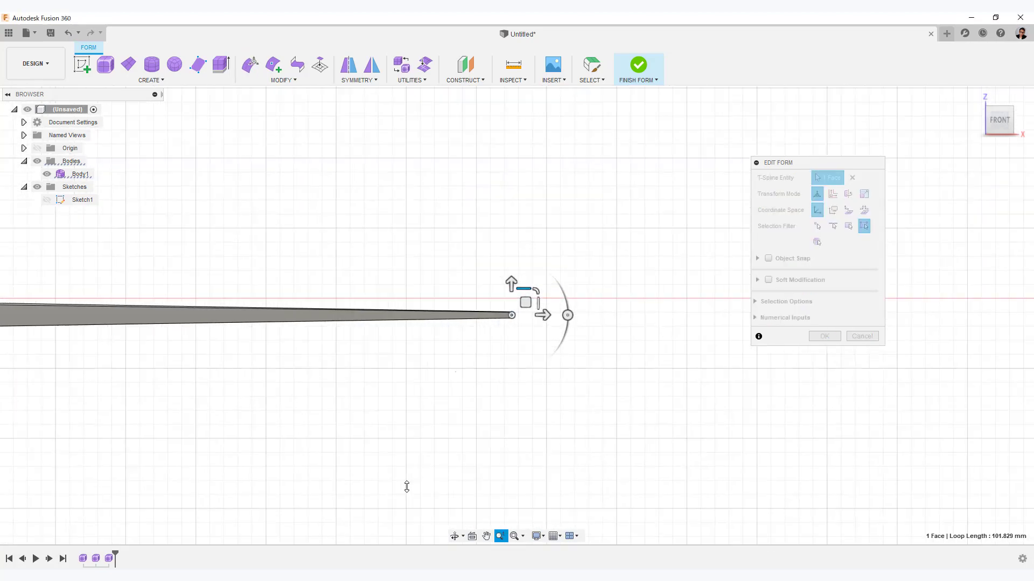
- Scale the wing tip face along the fuselage direction to about 0.6 to taper the wing's chord
shift+middle_drag(457, 437, 401, 463)
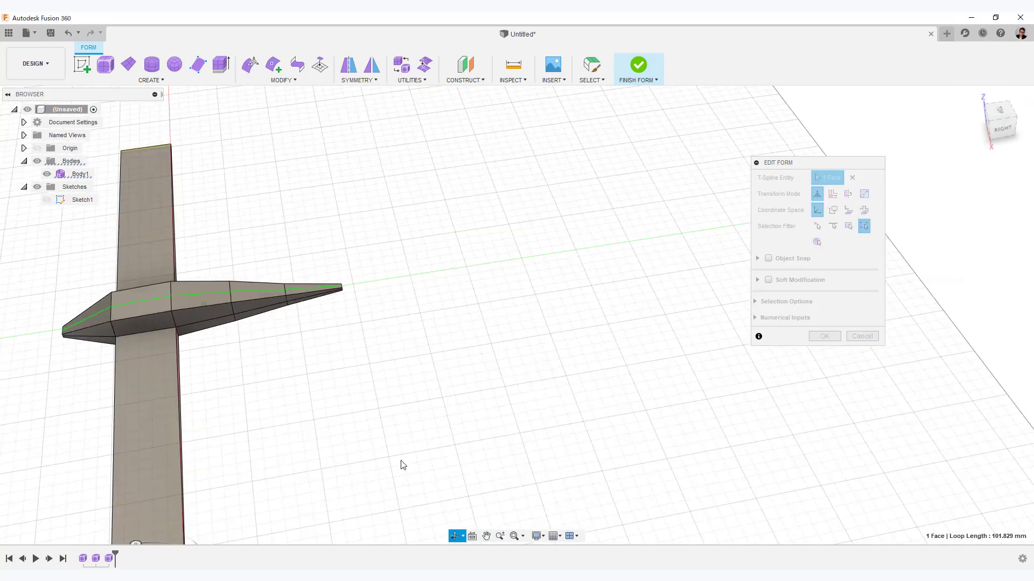
click(1000, 118)
middle_drag(512, 417, 775, 250)
scroll(613, 379, up, 3)
scroll(546, 459, up, 2)
middle_drag(546, 460, 628, 293)
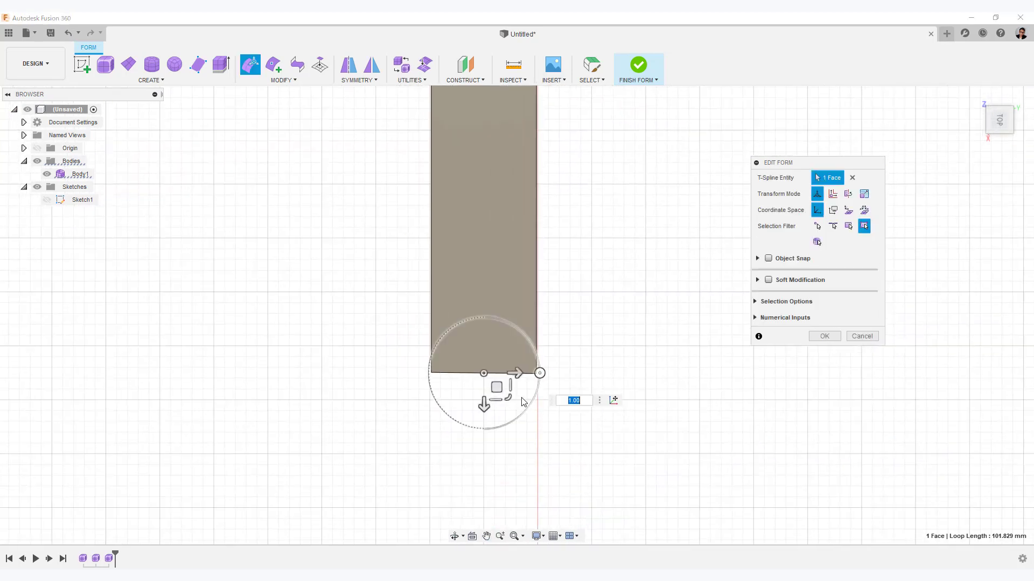
drag(511, 385, 500, 391)
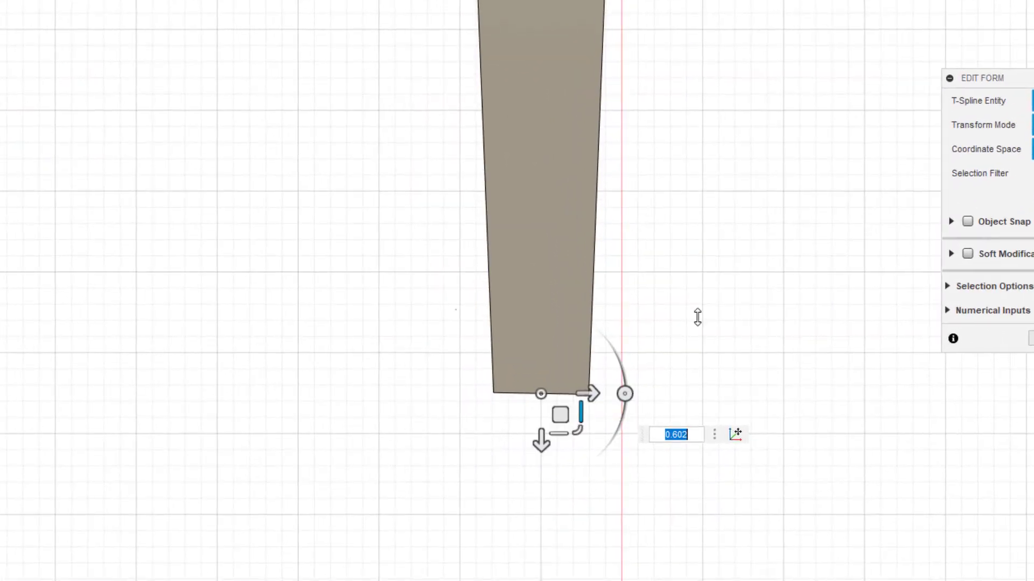
- Sweep the mirrored wings back by moving the wing tip face about 132 mm along the fuselage toward the tail
scroll(697, 317, down, 5)
scroll(662, 450, up, 2)
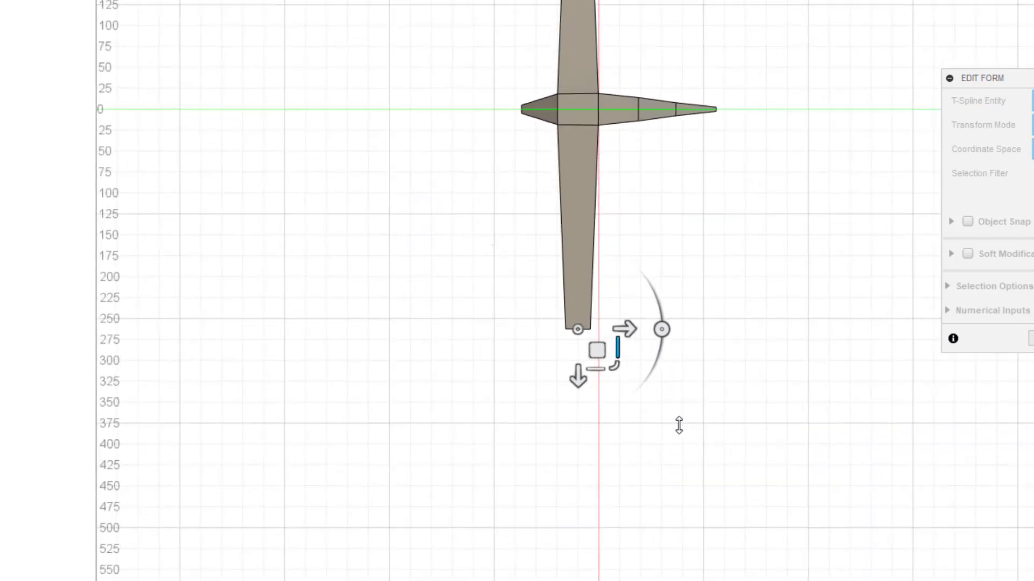
middle_drag(710, 431, 685, 480)
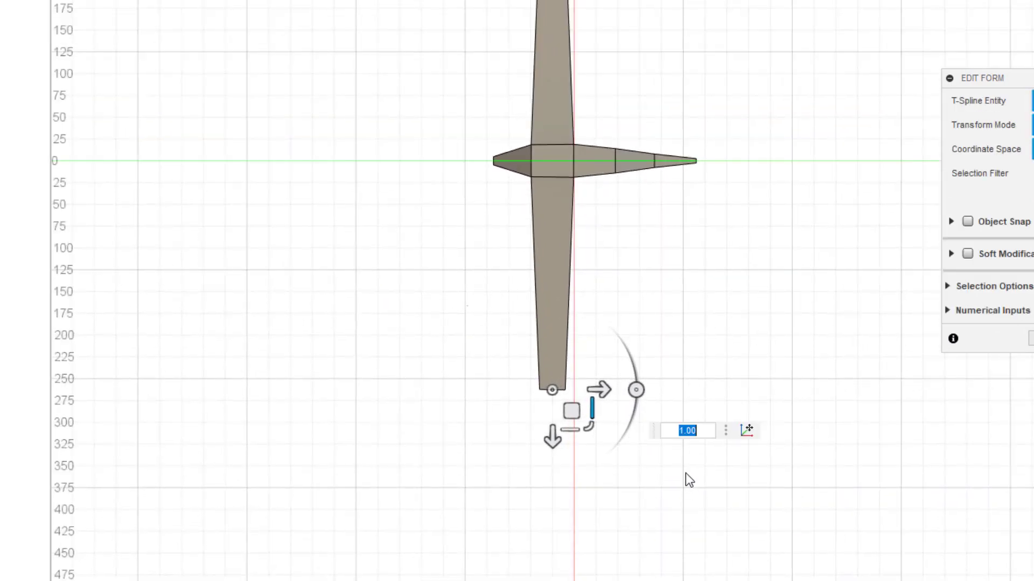
drag(603, 390, 545, 416)
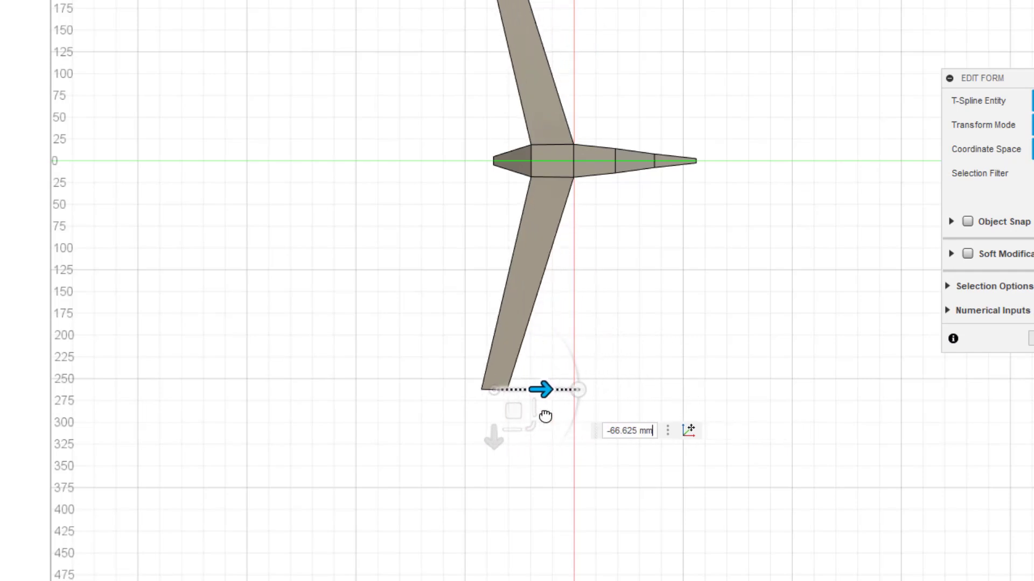
drag(533, 411, 693, 415)
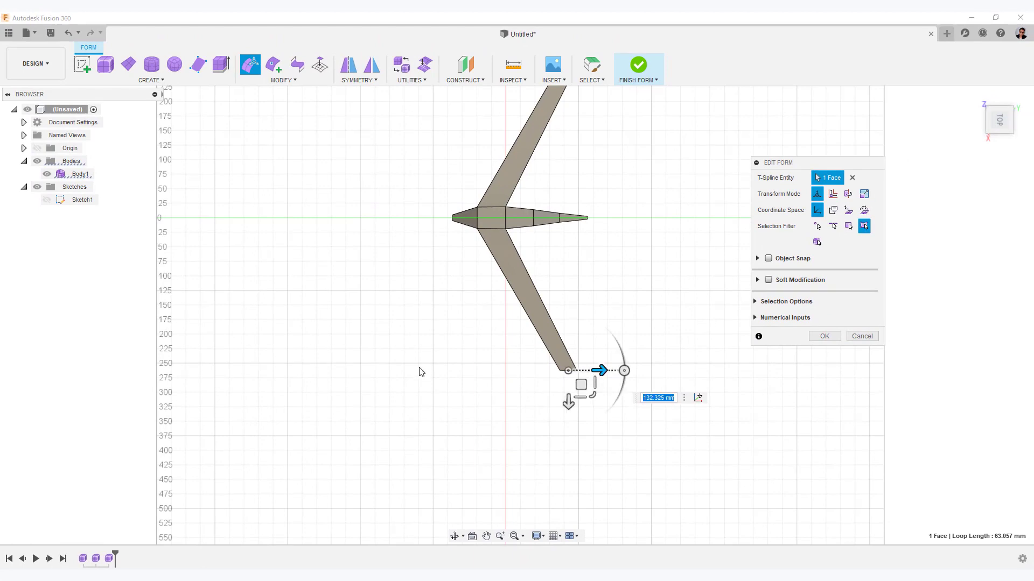
click(462, 334)
middle_drag(461, 334, 554, 323)
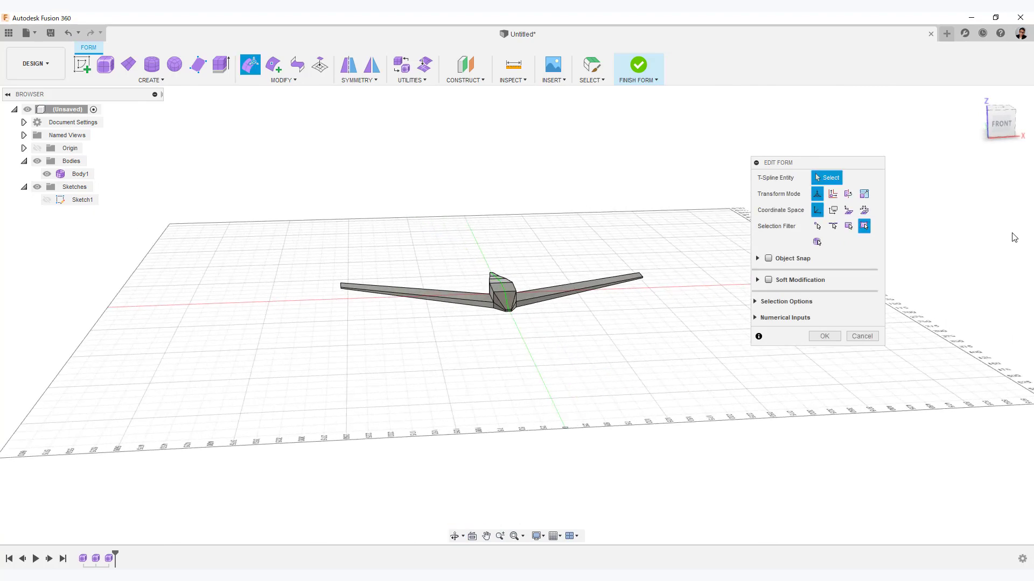
middle_drag(645, 345, 588, 413)
scroll(588, 412, up, 3)
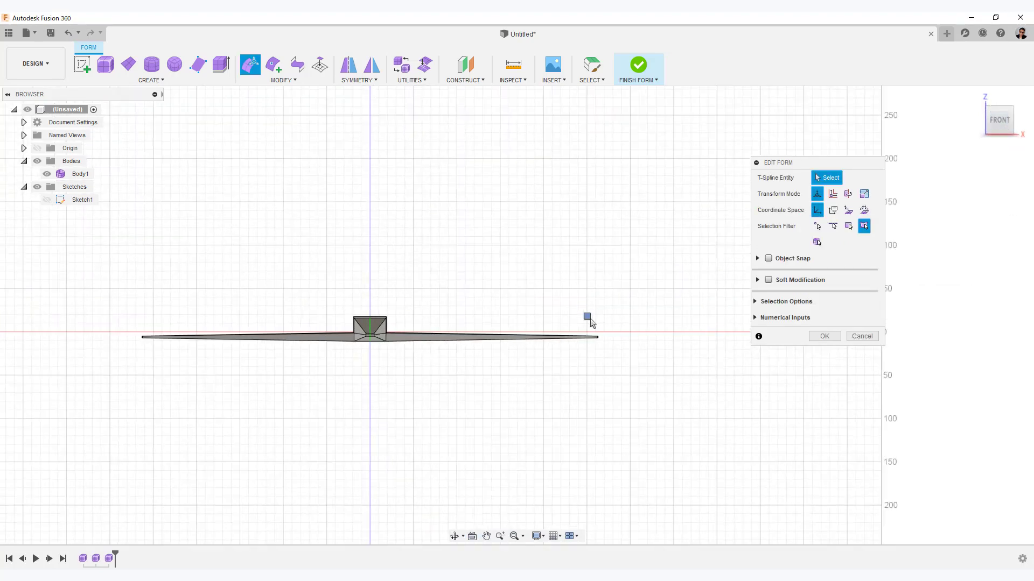
click(824, 335)
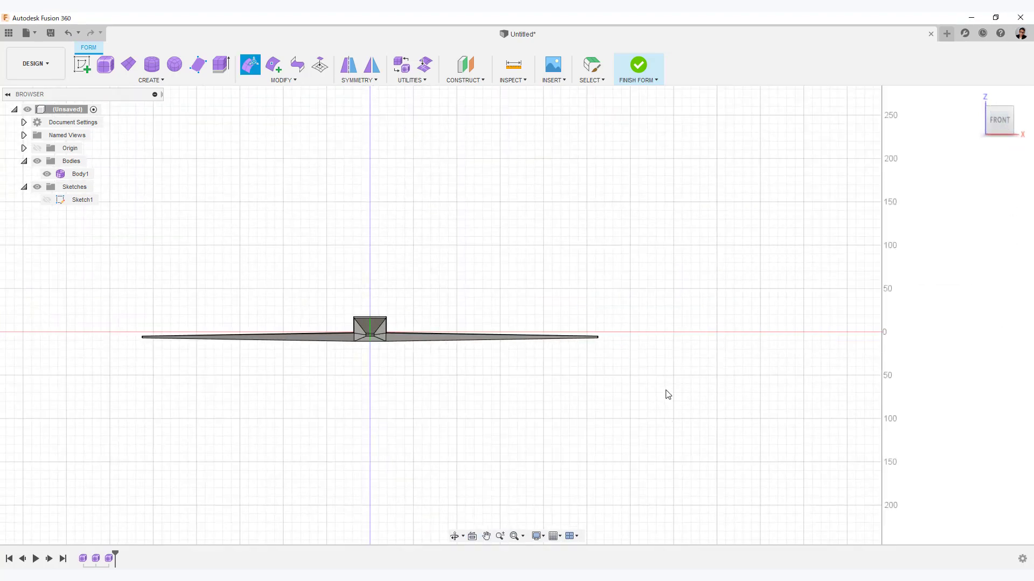
- Window-select the wing tip in the front view and raise it vertically to angle the wings upward
scroll(597, 222, up, 3)
click(603, 81)
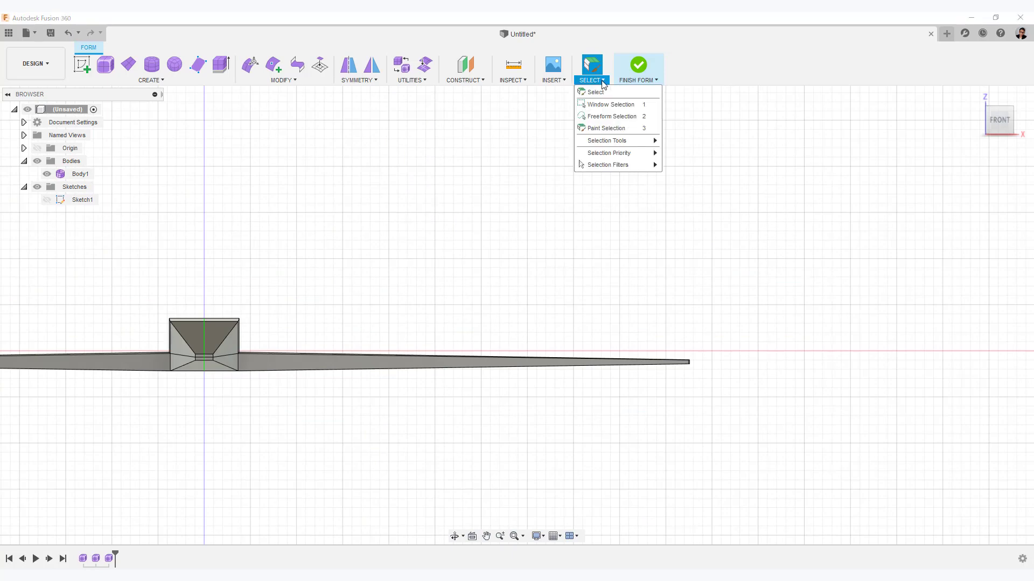
click(597, 106)
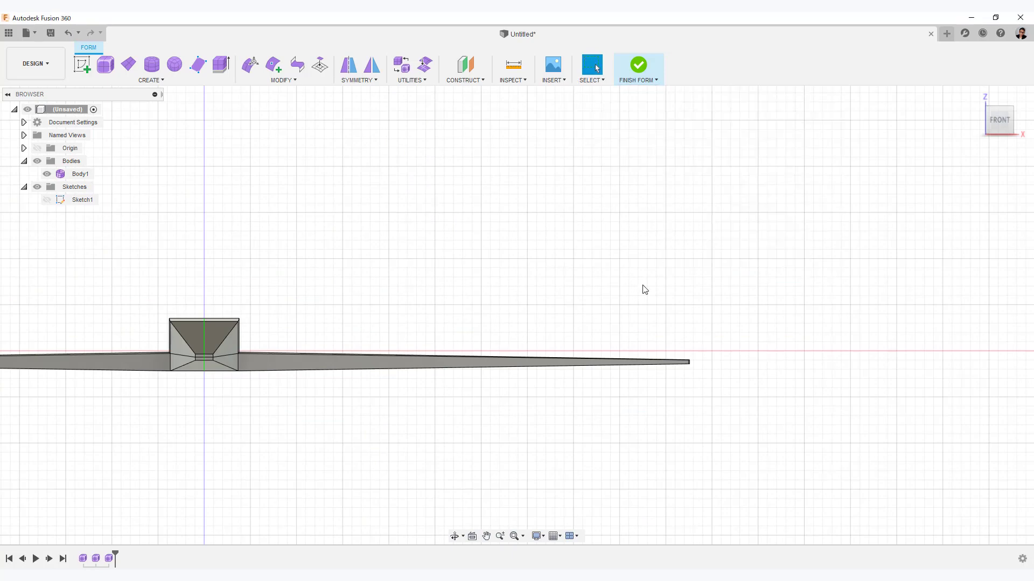
drag(645, 289, 757, 410)
right_click(703, 277)
click(728, 264)
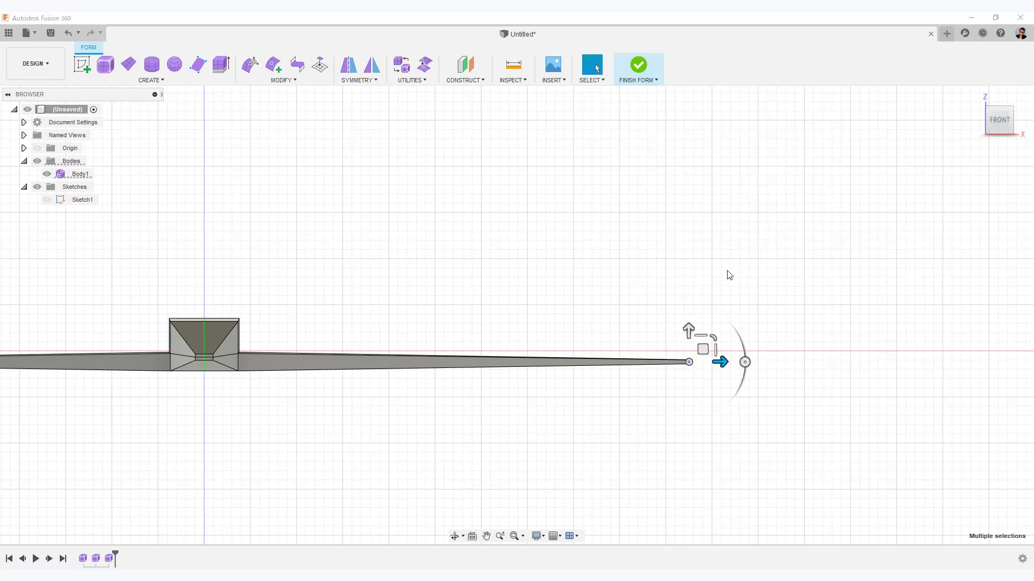
drag(689, 329, 695, 289)
scroll(616, 231, down, 5)
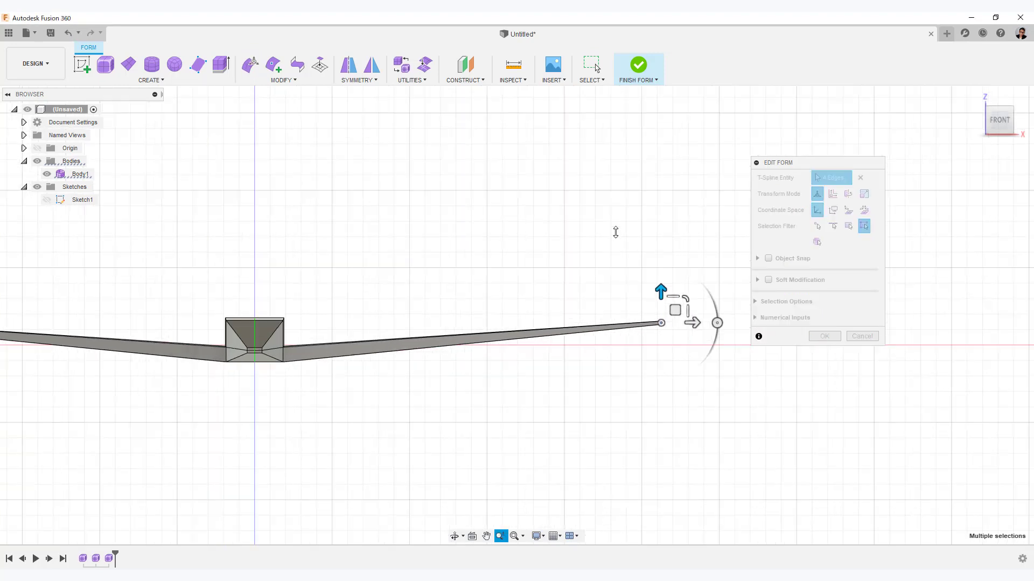
shift+middle_drag(612, 233, 534, 294)
click(824, 336)
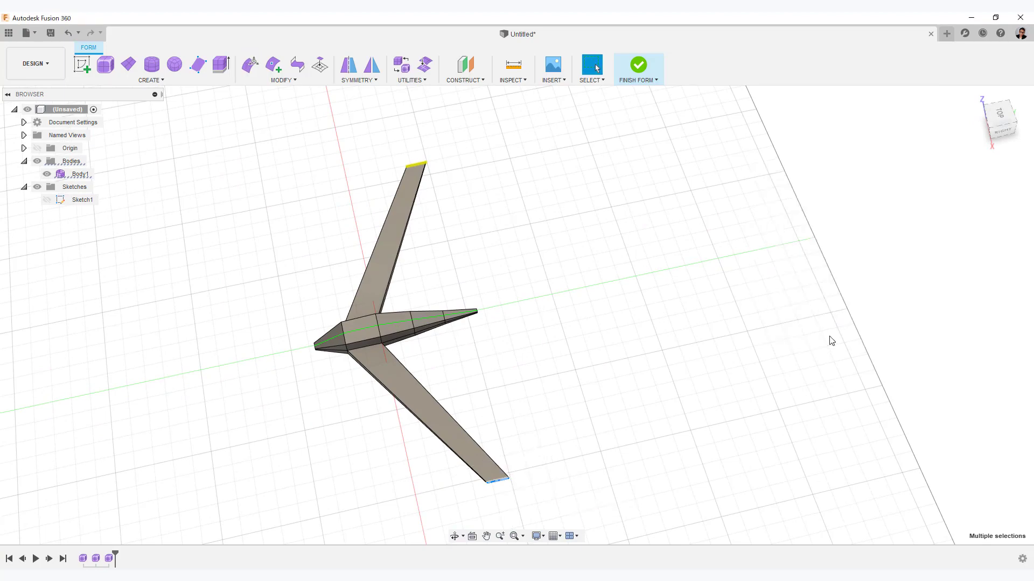
- Preview the aircraft in smooth display and return it to box display
key(alt+3)
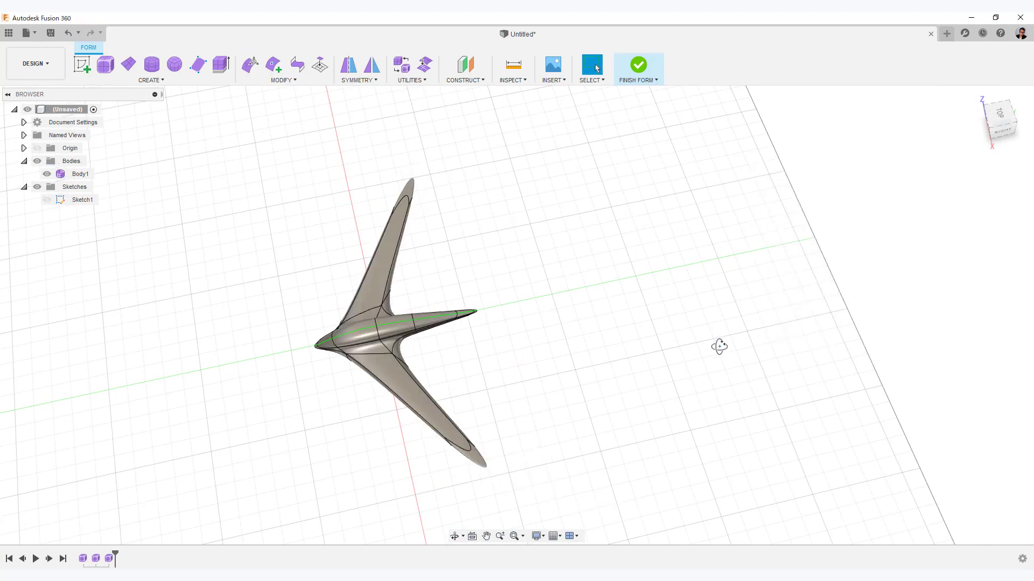
shift+middle_drag(719, 346, 662, 335)
key(alt+1)
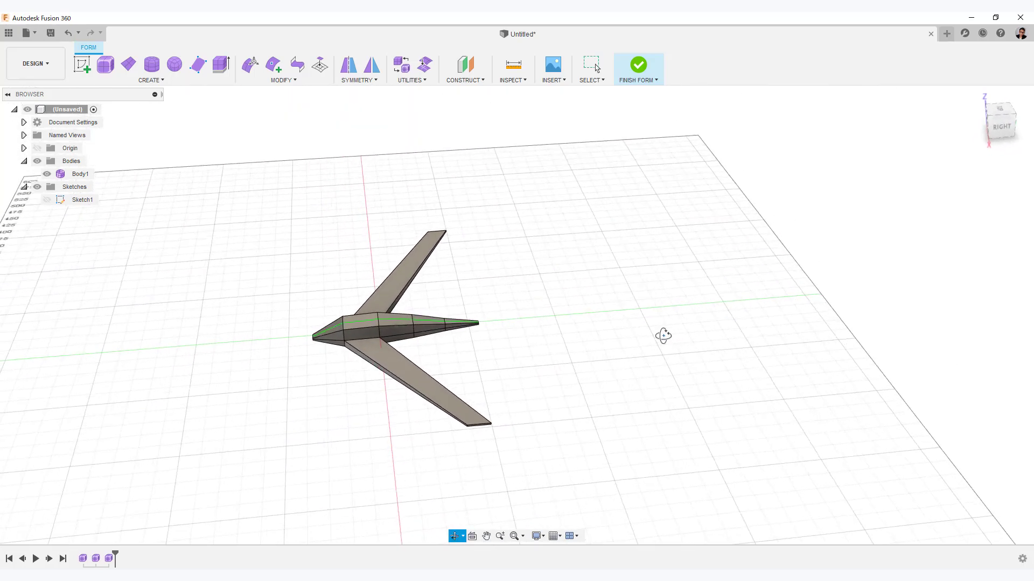
- Scale the whole aircraft body along the fuselage direction to about 1.76
click(996, 124)
scroll(561, 457, up, 6)
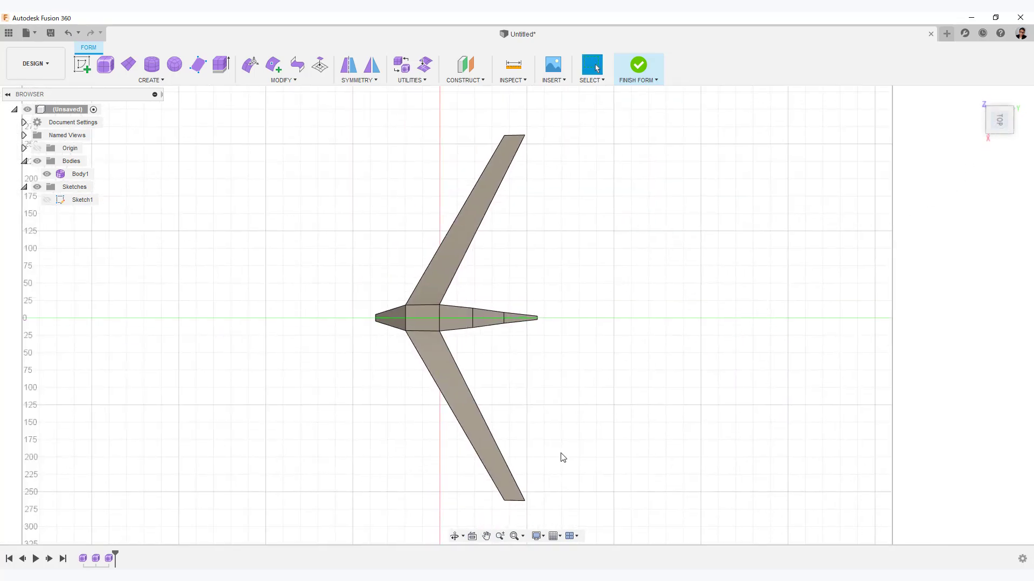
scroll(621, 385, up, 2)
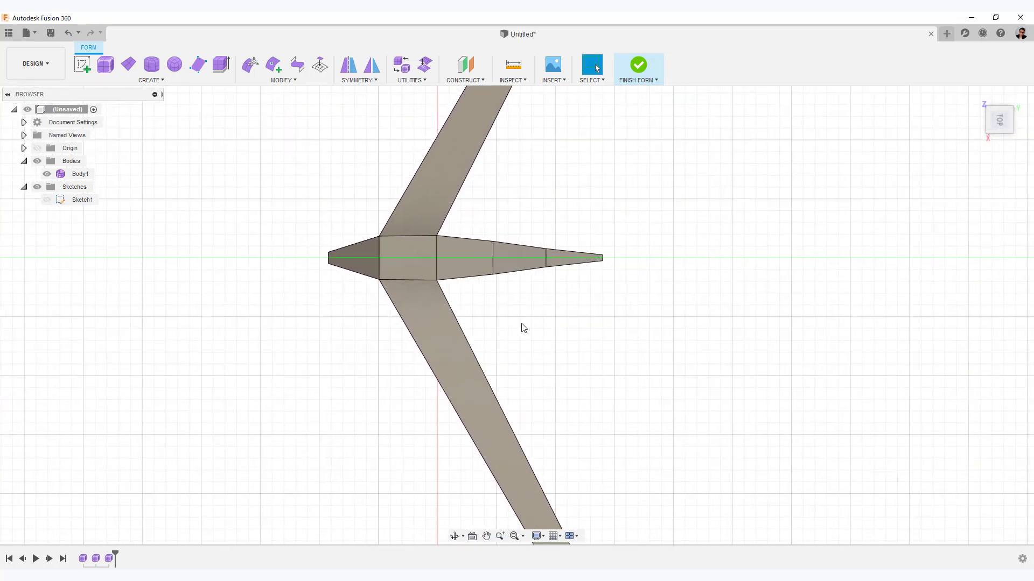
scroll(654, 371, down, 5)
scroll(677, 400, up, 3)
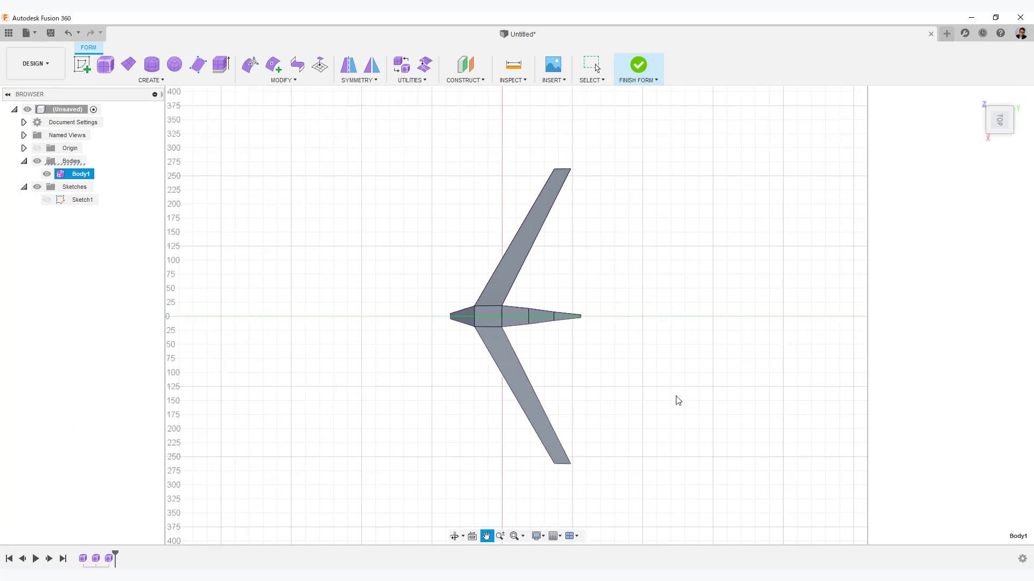
right_click(609, 352)
click(649, 335)
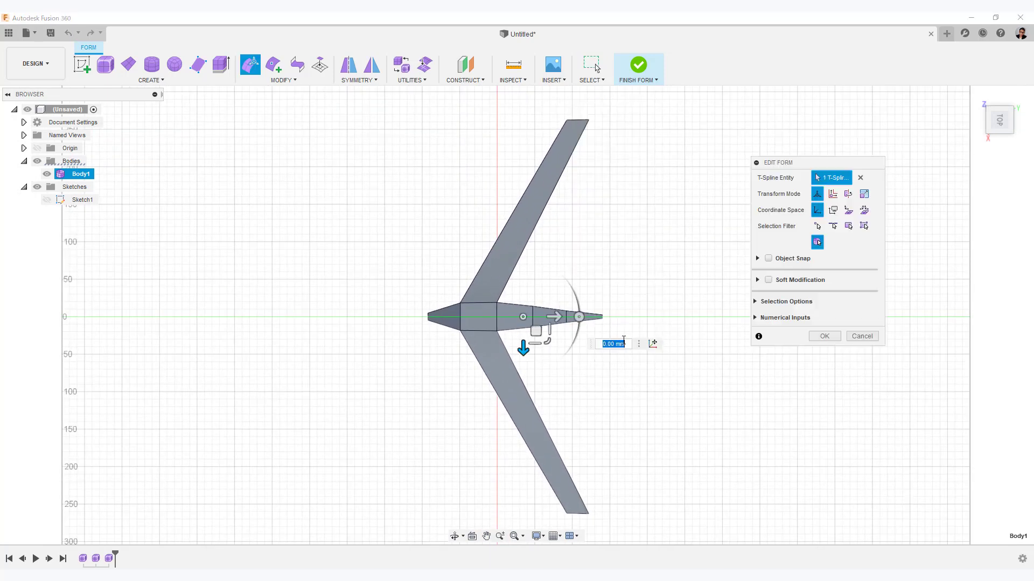
drag(550, 329, 573, 337)
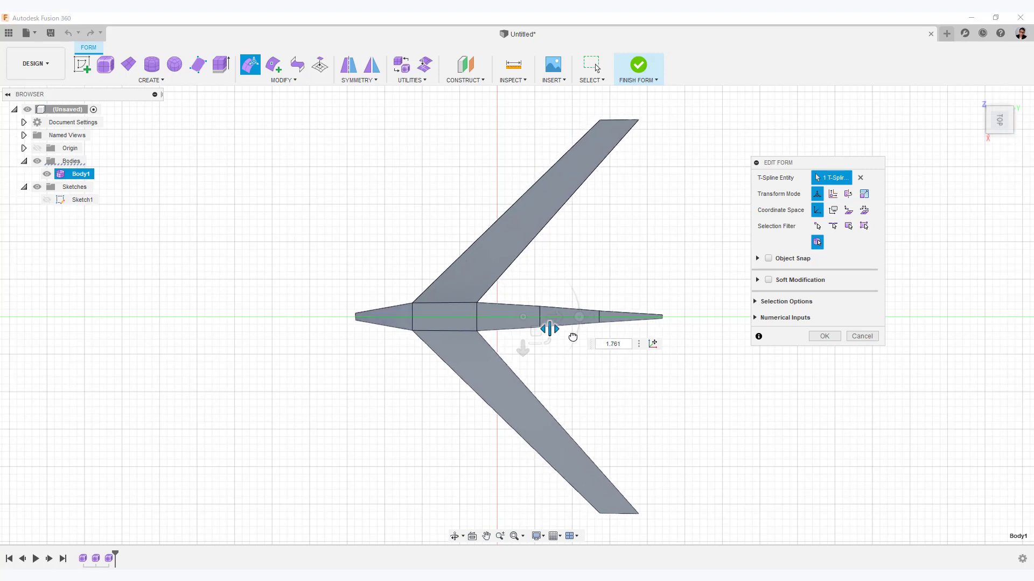
scroll(658, 404, down, 3)
click(661, 408)
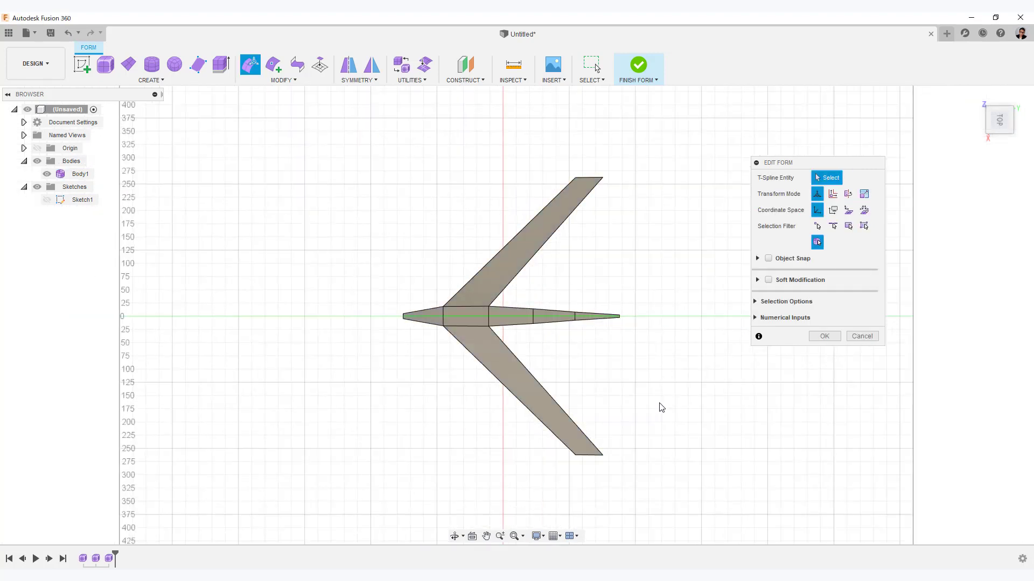
- Reduce the wing sweep by moving the selected wing tip about 81 mm toward the nose
drag(473, 426, 668, 504)
key(Return)
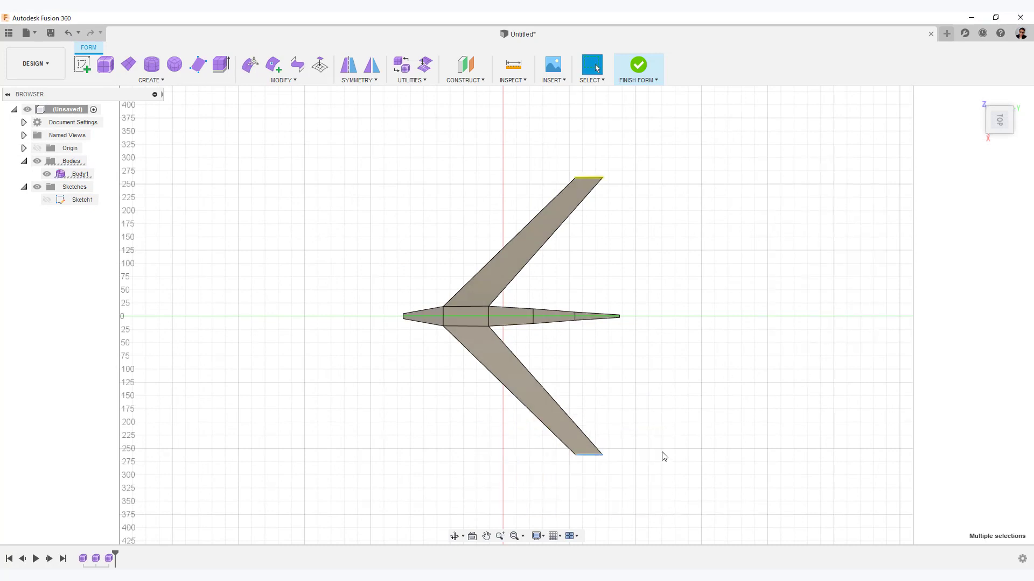
right_click(664, 456)
click(697, 431)
drag(622, 455, 579, 473)
click(823, 337)
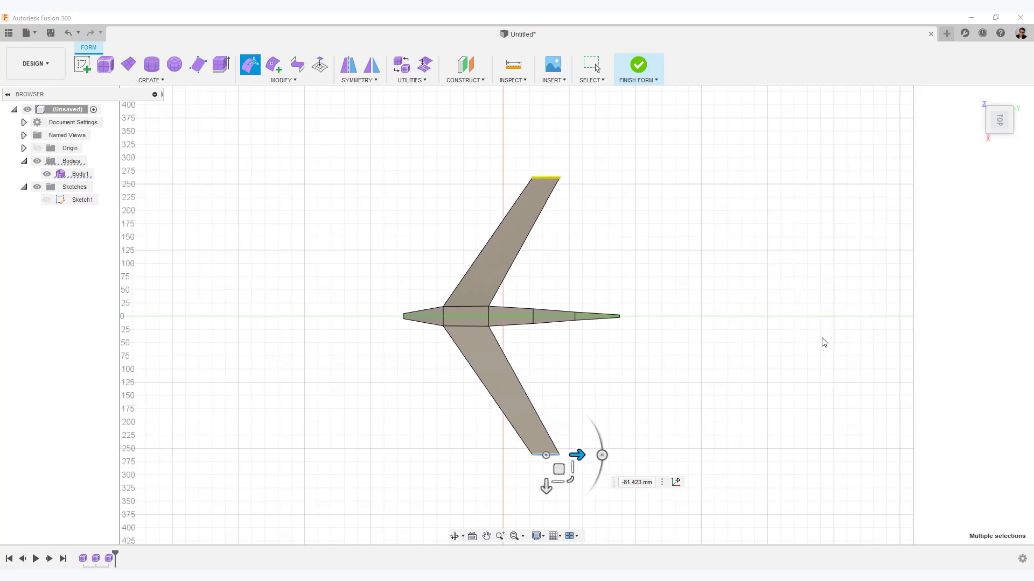
- Examine the fuselage and wings from several angles, comparing box and smooth display and ending in smooth display
shift+middle_drag(729, 432, 717, 364)
scroll(704, 390, up, 3)
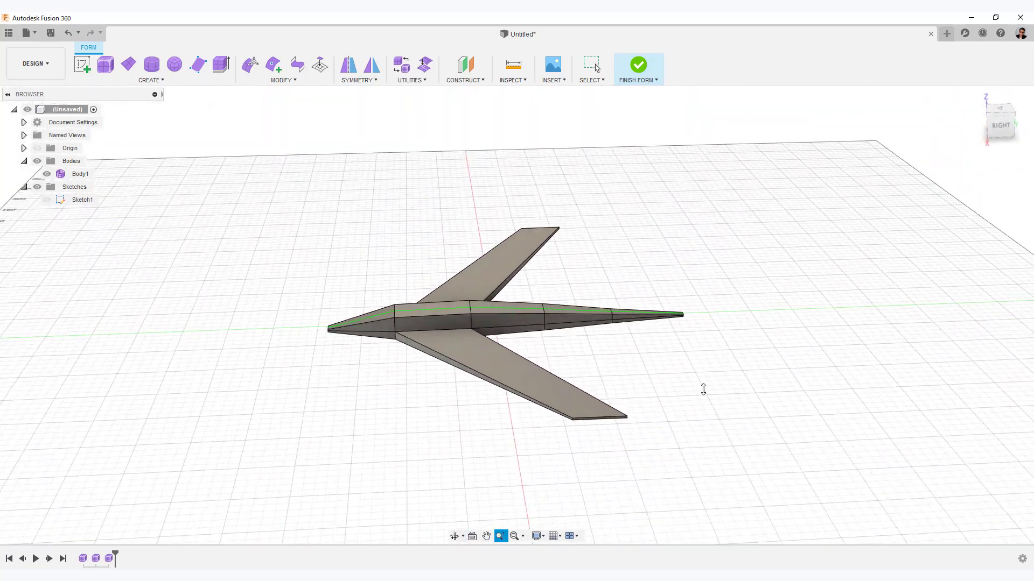
middle_drag(713, 400, 558, 415)
scroll(567, 373, up, 5)
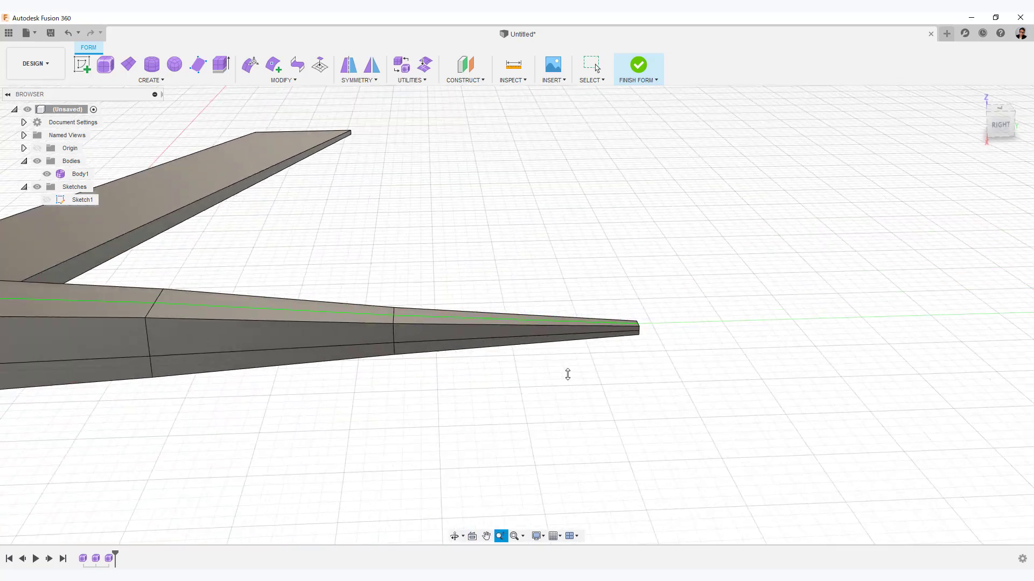
shift+middle_drag(434, 411, 541, 410)
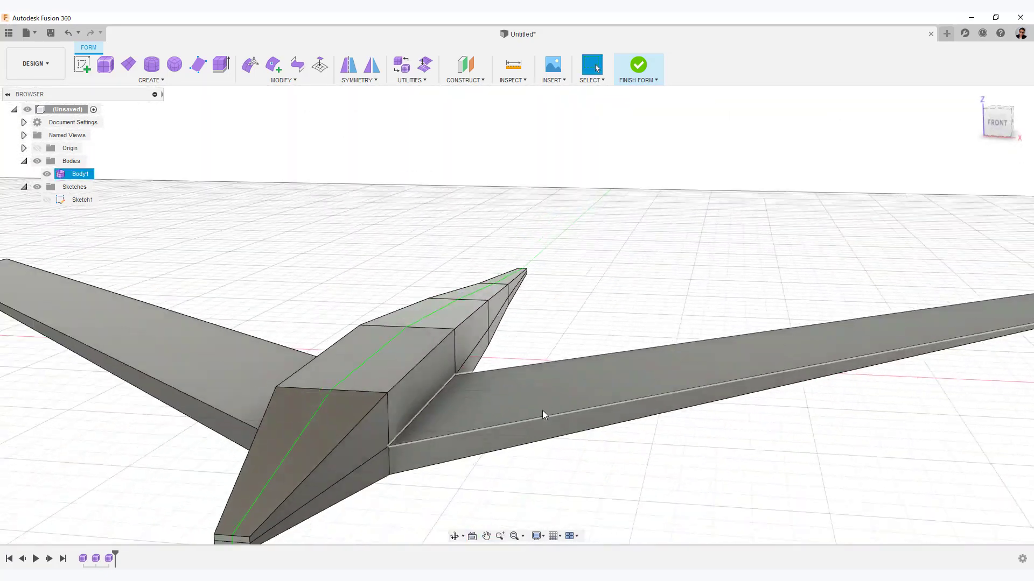
key(alt+3)
shift+middle_drag(569, 468, 535, 468)
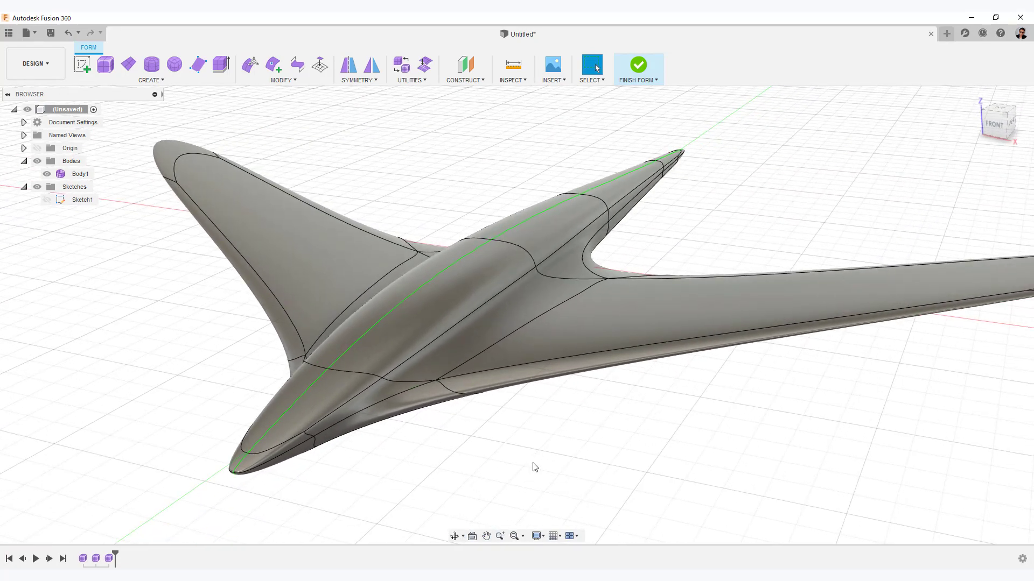
key(alt+1)
key(alt+3)
key(alt+1)
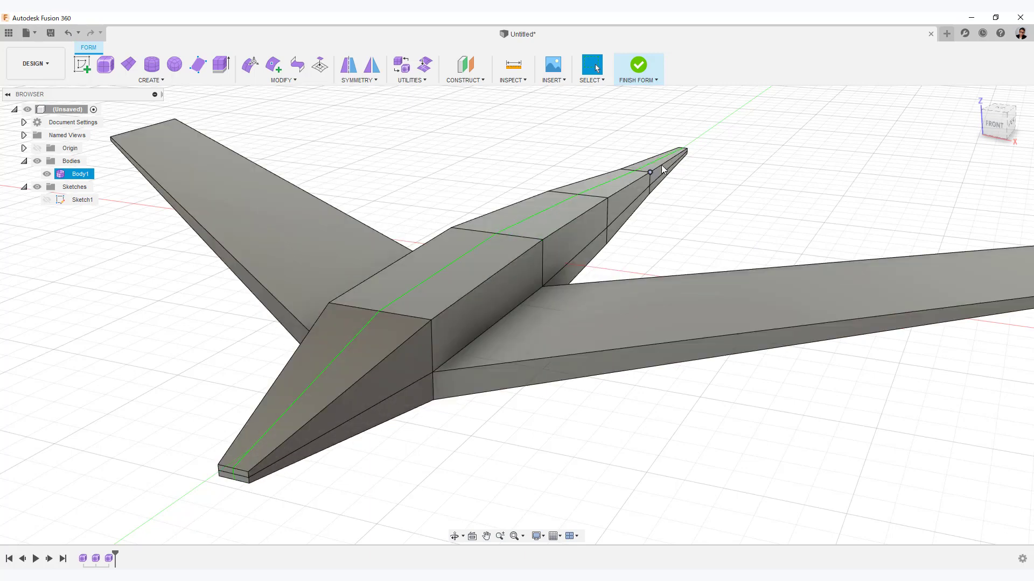
key(alt+3)
key(alt+1)
key(alt+3)
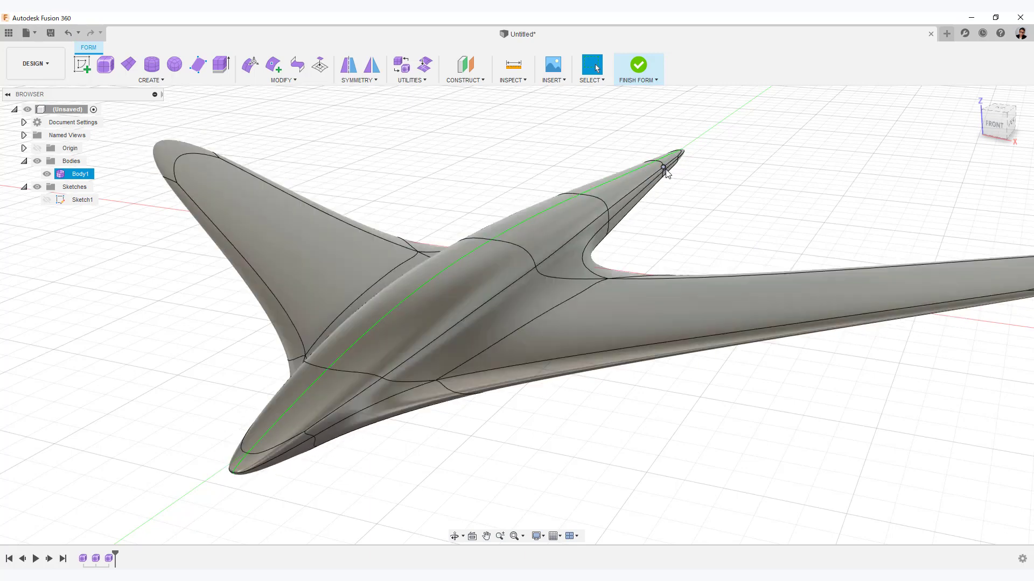
- Apply Make Uniform to the aircraft body and compare it in box and smooth display
click(410, 80)
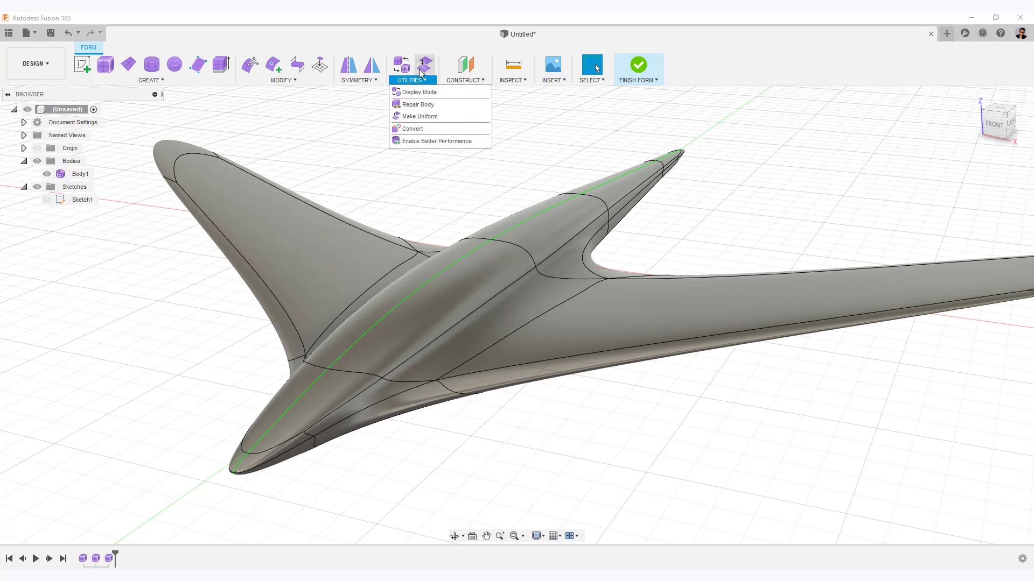
click(420, 116)
click(535, 270)
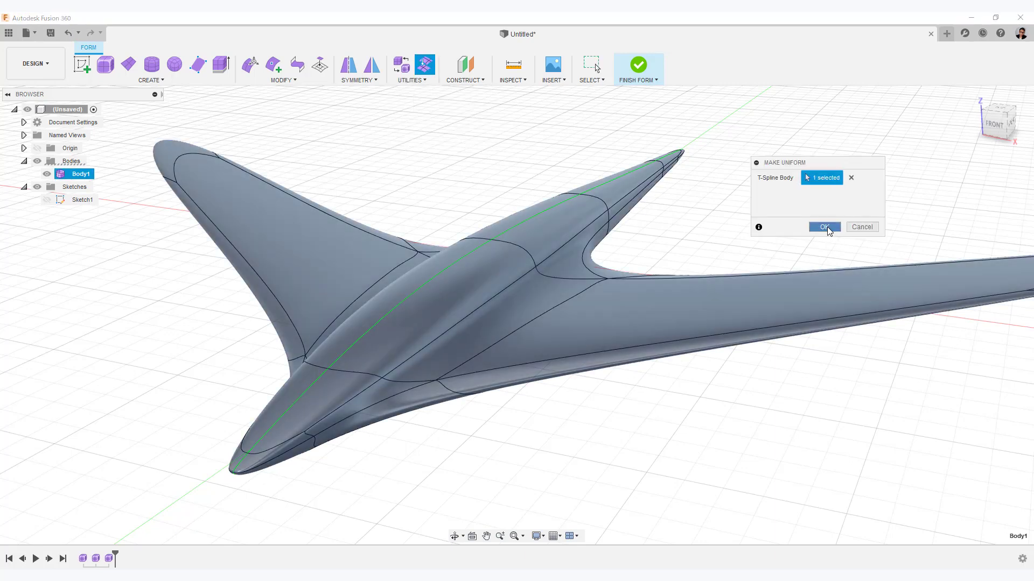
click(825, 226)
key(alt+1)
key(alt+3)
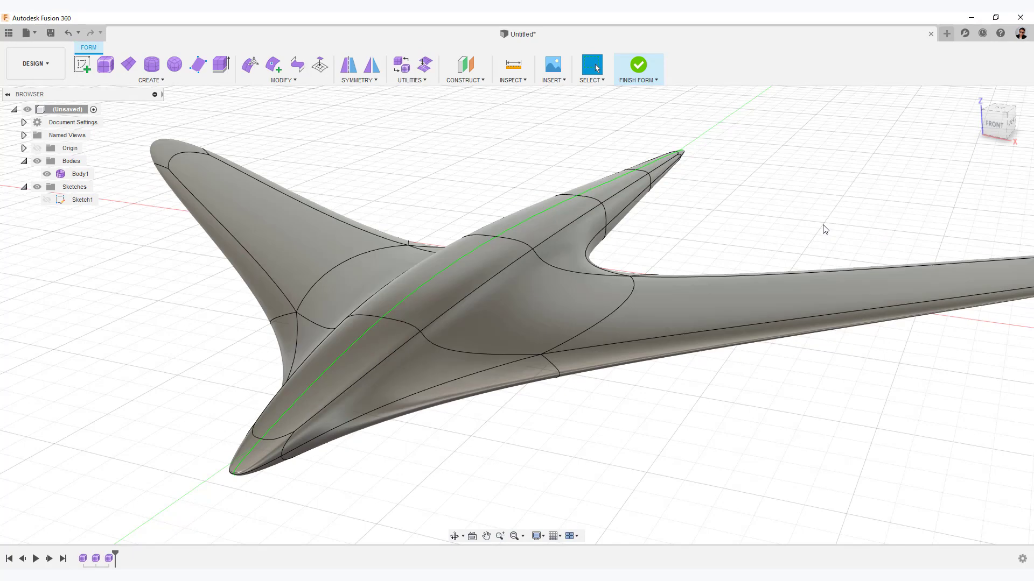
- Raise the centreline vertex at the top of the fuselage hump by about 7.4 mm
shift+middle_drag(677, 409, 727, 322)
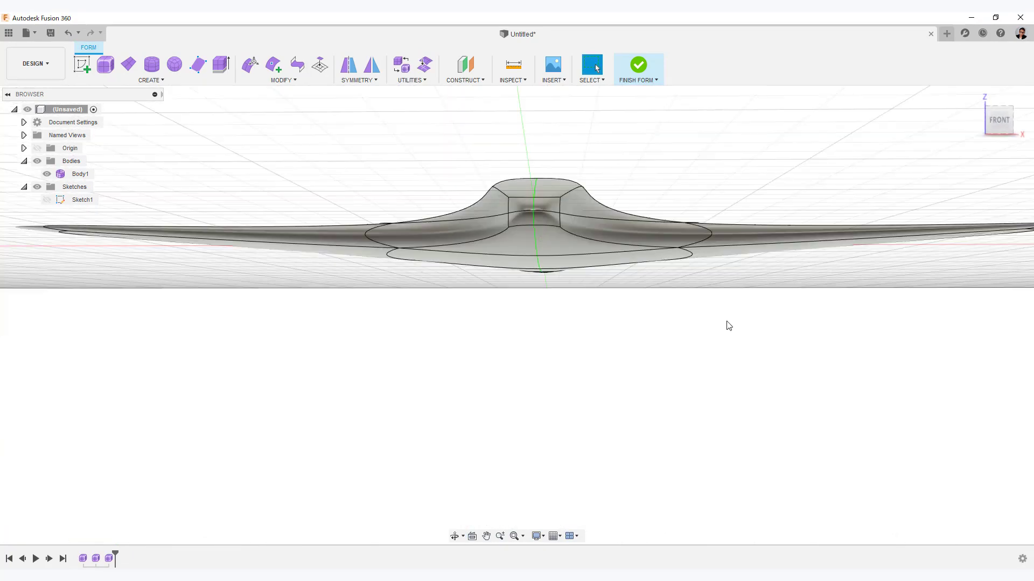
click(1001, 127)
scroll(740, 422, up, 5)
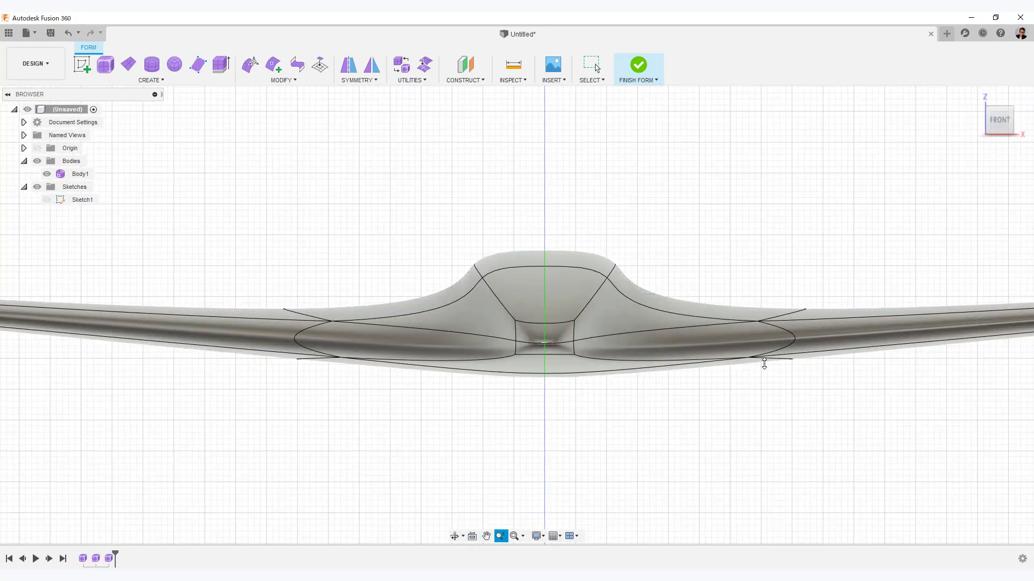
middle_drag(780, 277, 765, 309)
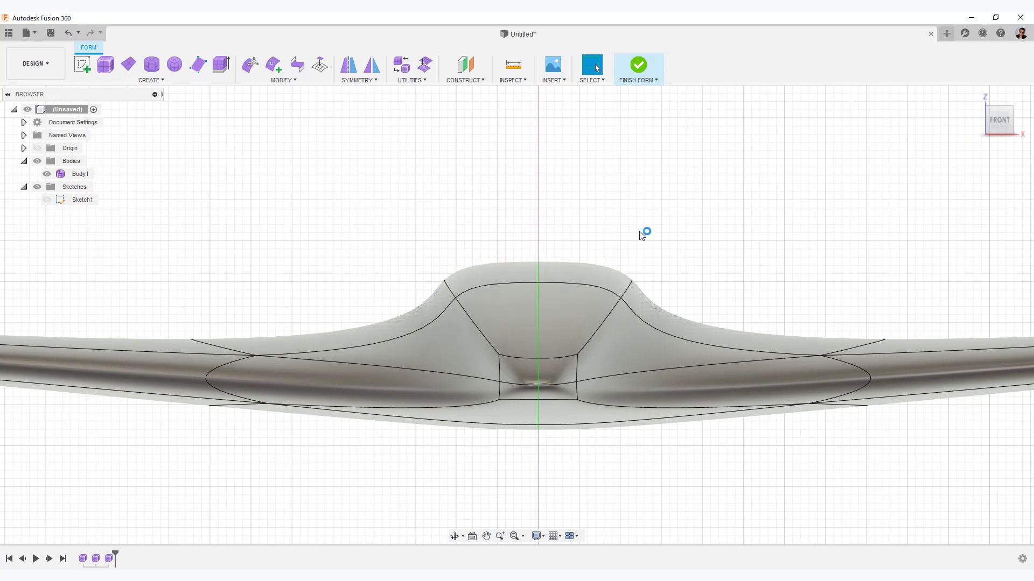
middle_drag(649, 221, 644, 259)
scroll(644, 258, up, 3)
click(538, 294)
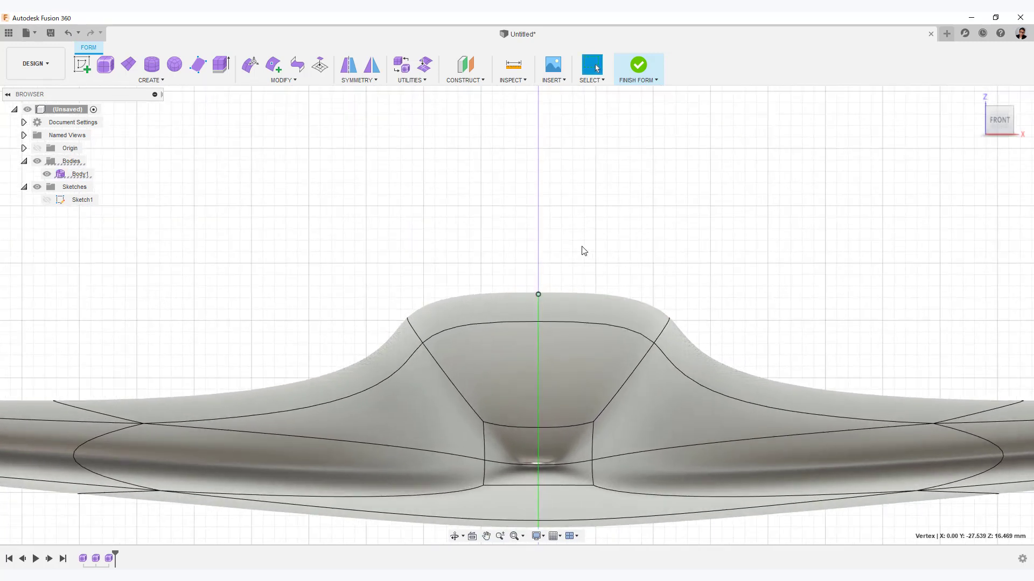
right_click(582, 251)
click(616, 230)
drag(539, 224, 556, 141)
mouse_move(661, 180)
ctrl+shift+middle_down()
mouse_move(657, 249)
mouse_move(657, 192)
ctrl+shift+middle_up()
drag(533, 176, 537, 161)
ctrl+shift+middle_drag(645, 178, 648, 219)
shift+middle_drag(682, 235, 622, 231)
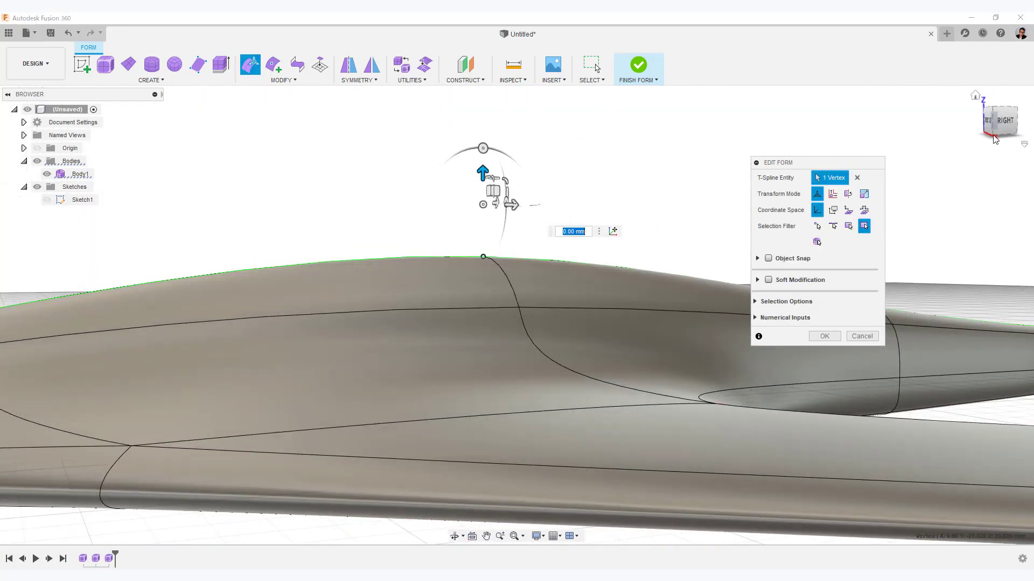
- Raise the top centreline vertex between the nose and the hump by about 6.8 mm and finish the form edit
click(994, 135)
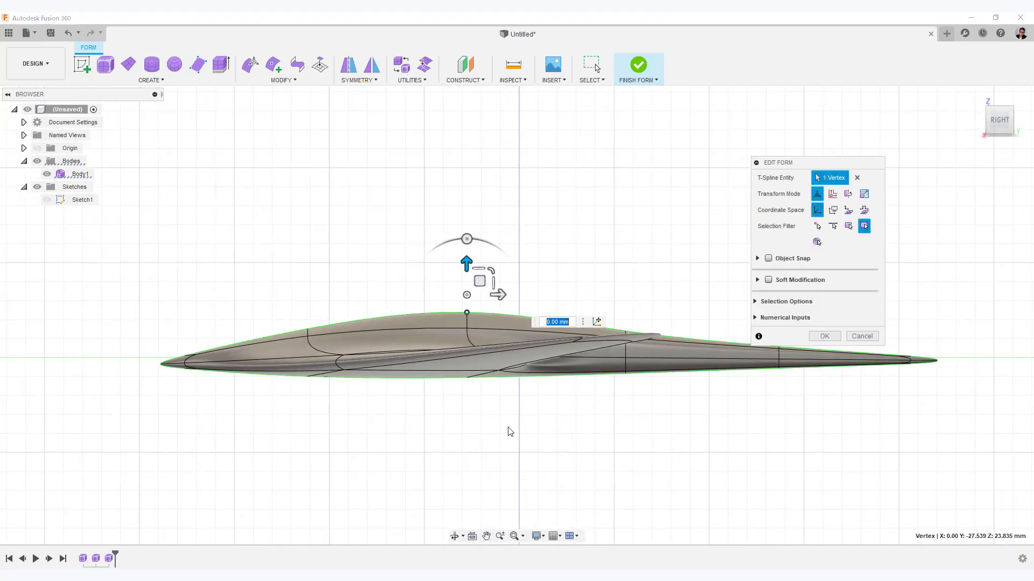
scroll(510, 432, up, 2)
click(273, 340)
drag(272, 309, 281, 286)
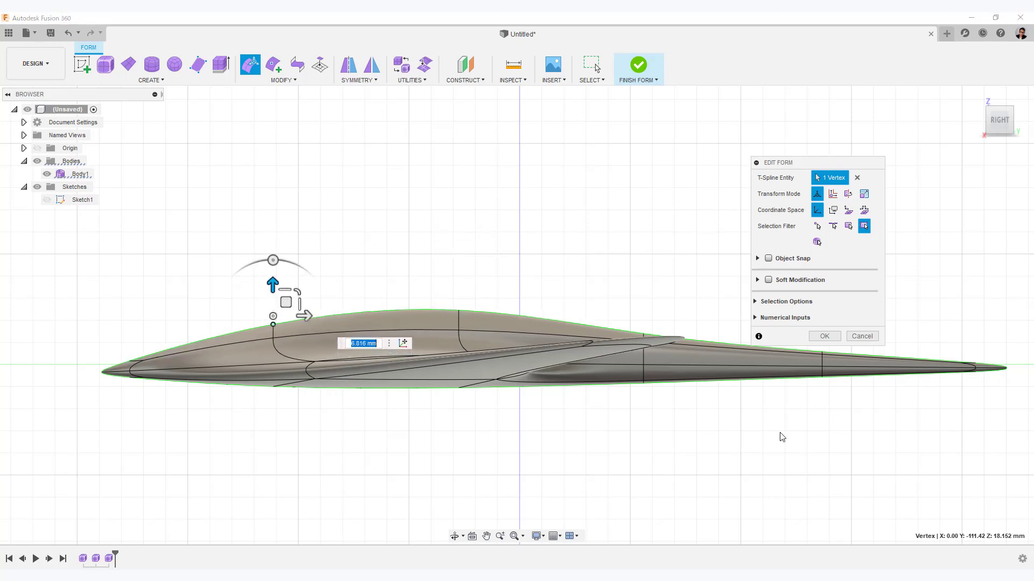
click(824, 336)
scroll(778, 257, down, 2)
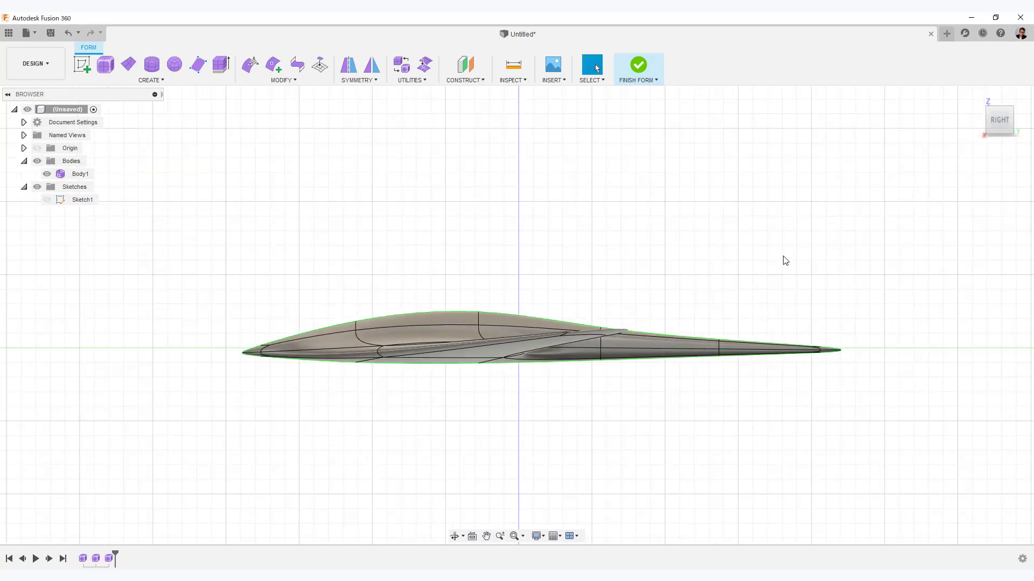
- Switch the body to box display and raise the top centreline vertex just behind the fuselage hump by about 6.1 mm
key(alt+1)
scroll(506, 422, up, 3)
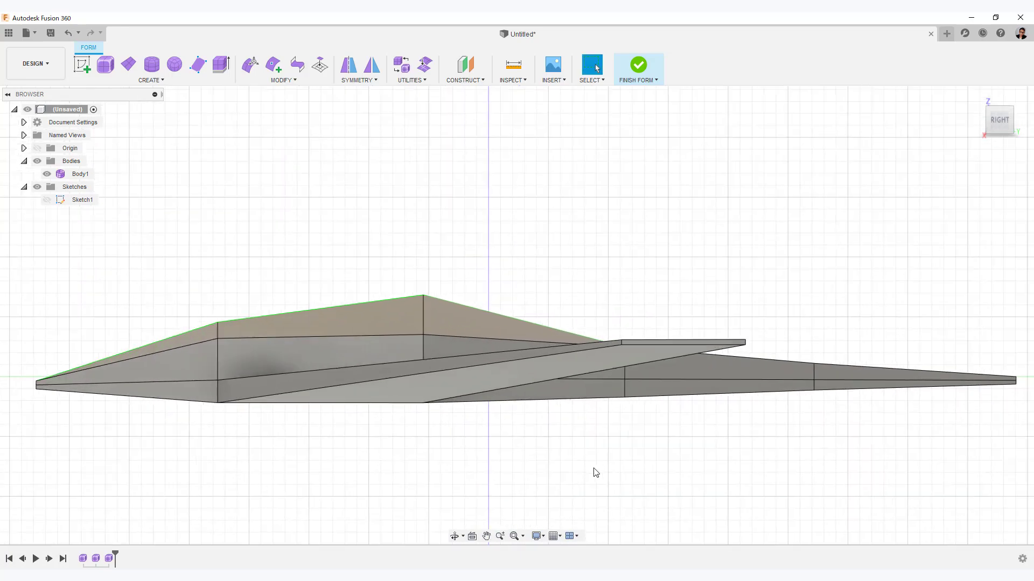
shift+middle_drag(729, 282, 707, 289)
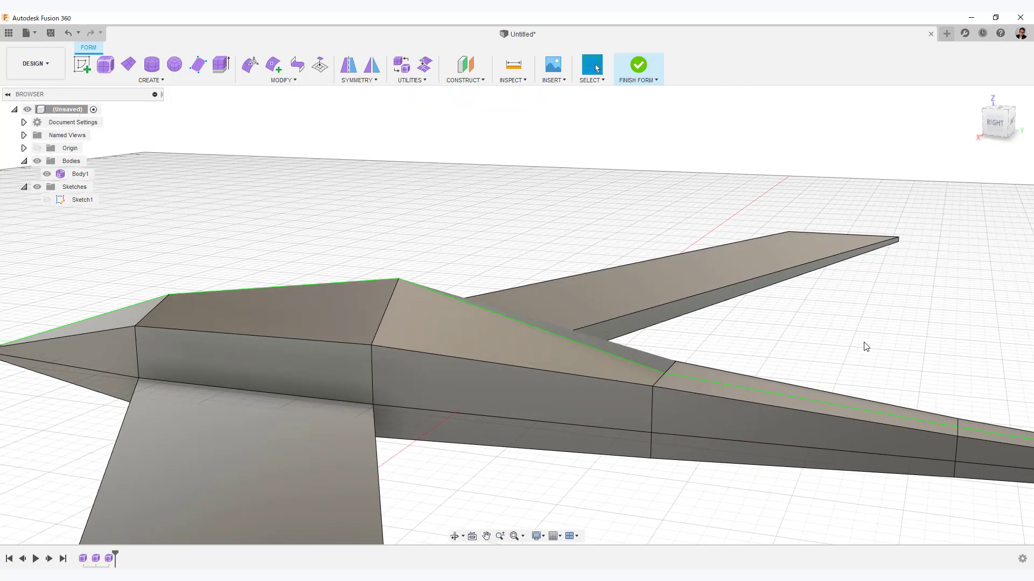
shift+middle_drag(866, 346, 577, 376)
click(427, 340)
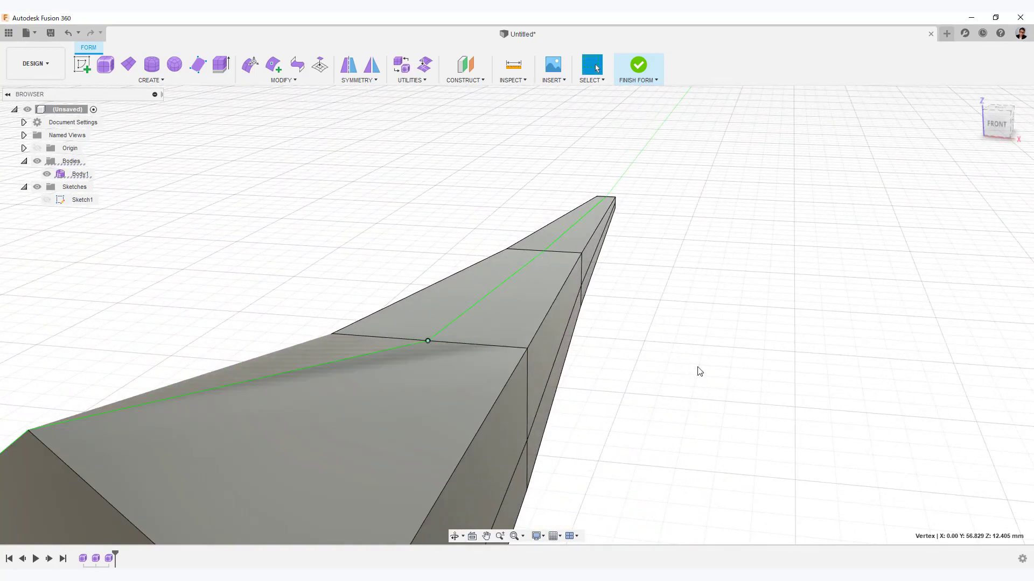
shift+middle_drag(698, 367, 698, 338)
click(1004, 136)
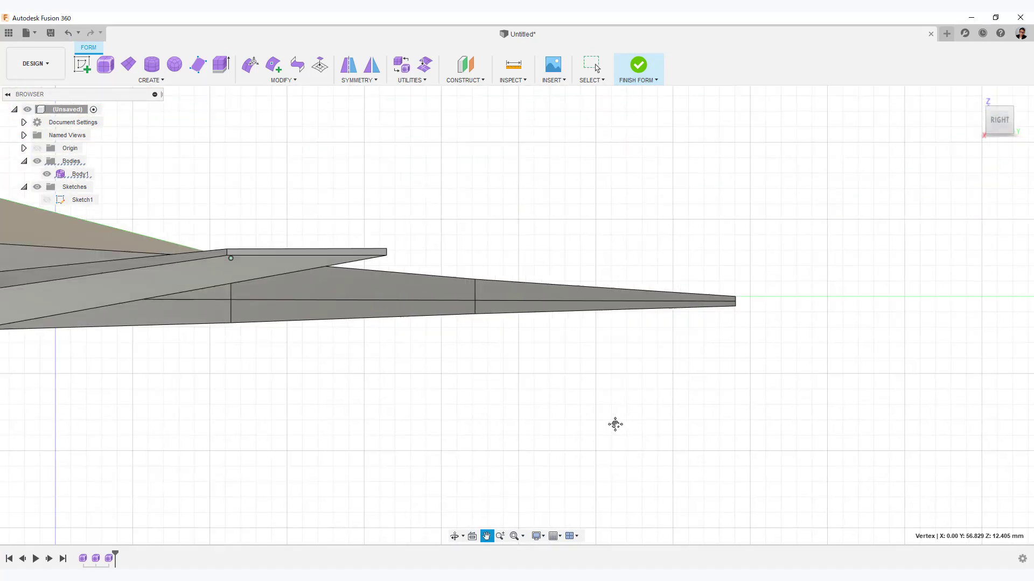
right_click(580, 230)
click(609, 217)
drag(298, 269, 303, 252)
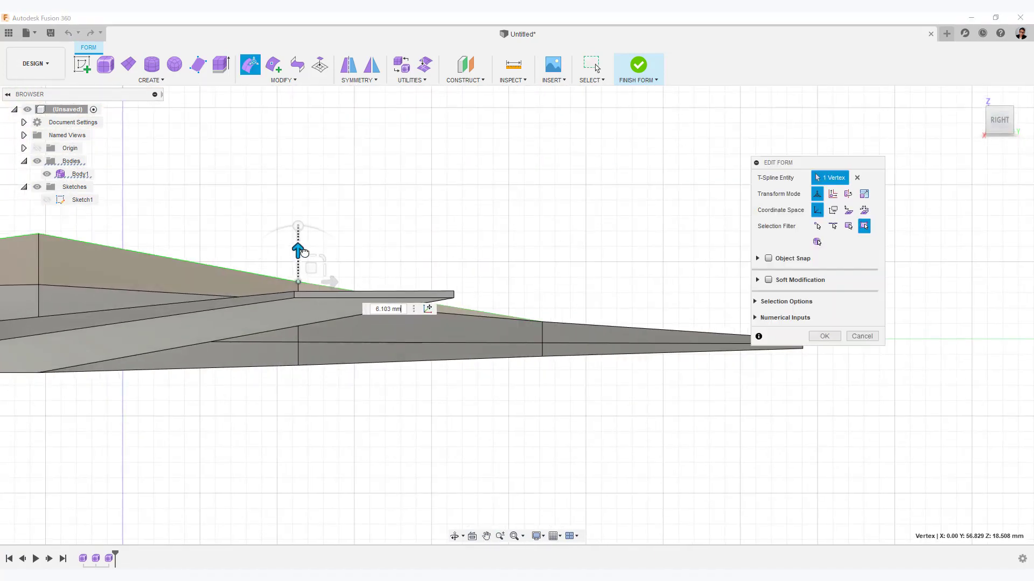
- Raise the rearmost top centreline edge of the tail slightly, and lift the vertex at its front end a little more
shift+middle_drag(506, 237, 515, 263)
scroll(581, 351, down, 8)
shift+middle_drag(582, 351, 491, 364)
scroll(512, 321, up, 5)
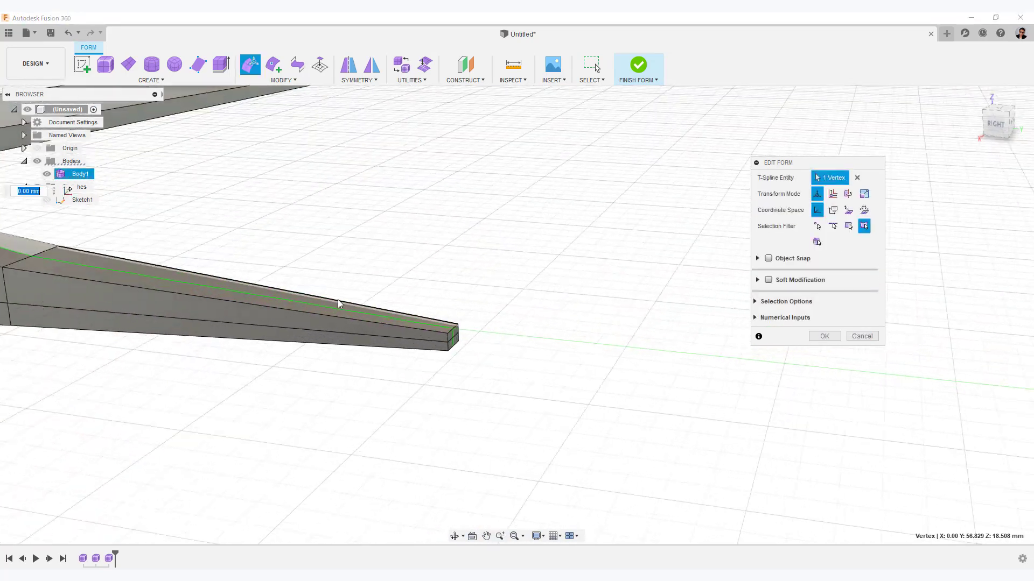
click(276, 297)
click(999, 135)
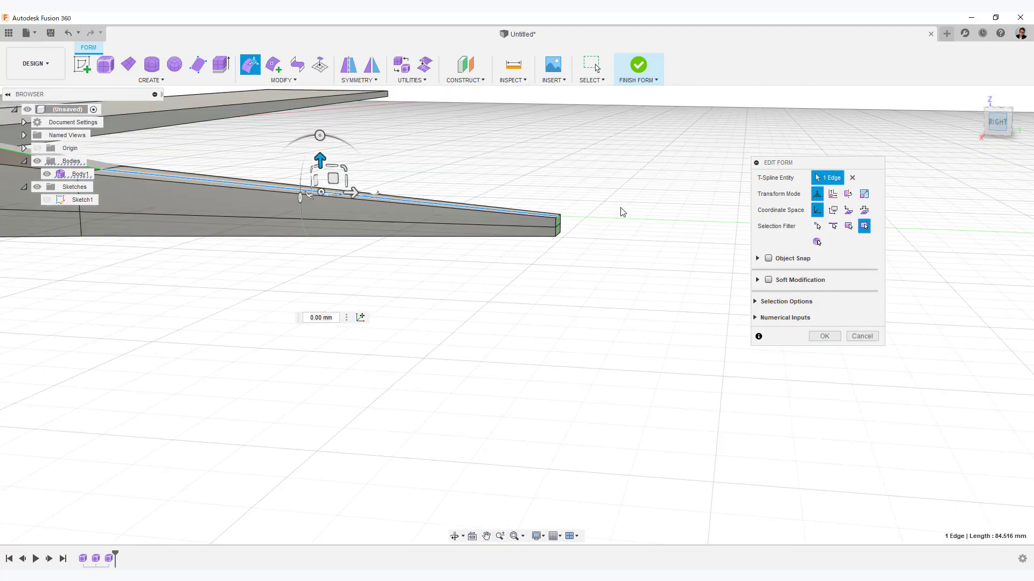
drag(506, 220, 509, 211)
click(372, 234)
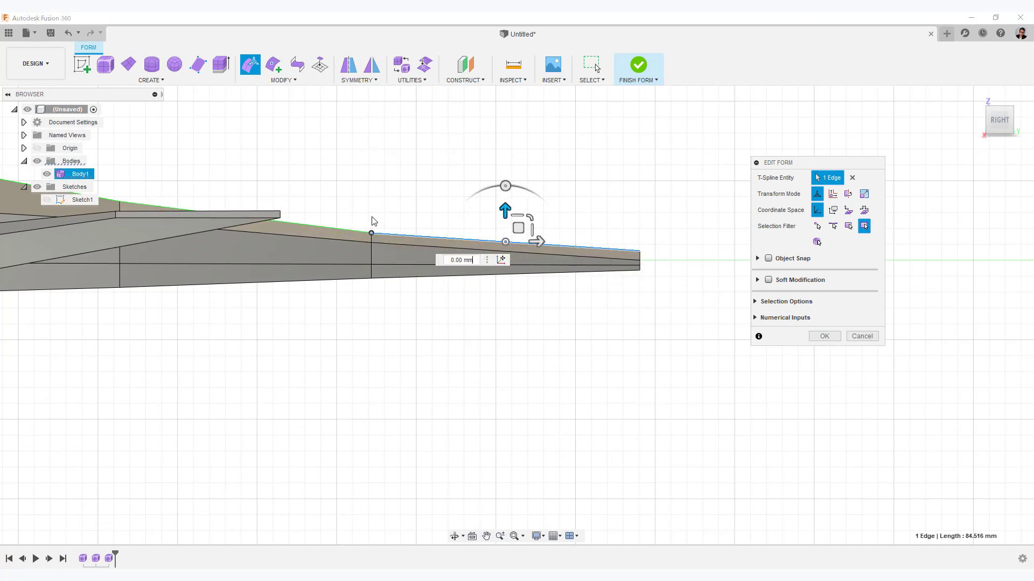
drag(371, 203, 370, 197)
scroll(326, 376, down, 4)
middle_drag(325, 376, 520, 381)
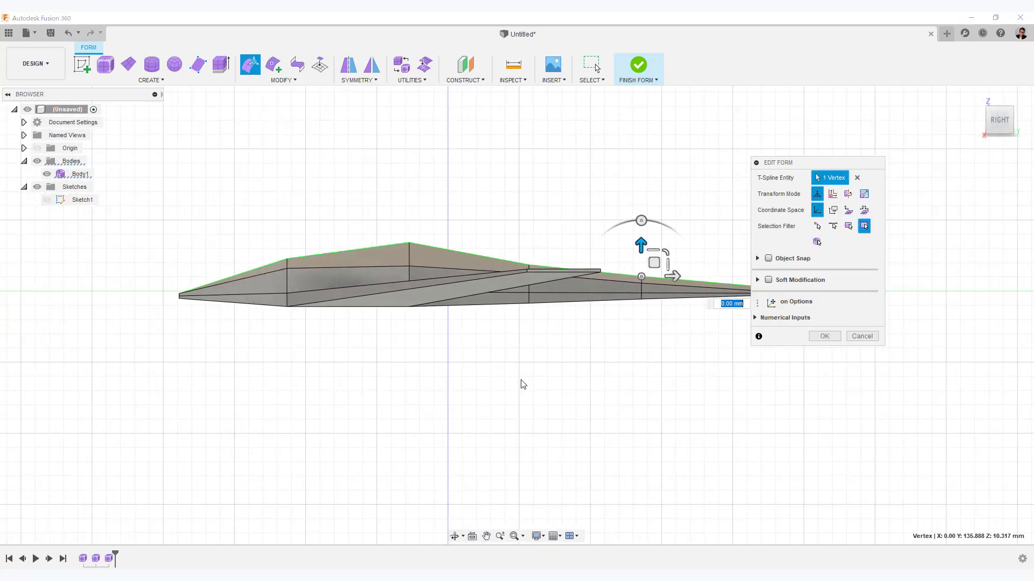
- Raise the upper side vertex of the fuselage beside the hump by about 4.5 mm
scroll(520, 381, up, 2)
mouse_move(238, 370)
shift+middle_down()
mouse_move(307, 375)
mouse_move(249, 376)
mouse_move(245, 361)
shift+middle_up()
click(1002, 131)
middle_drag(576, 395, 518, 393)
scroll(512, 396, down, 1)
click(432, 421)
click(364, 283)
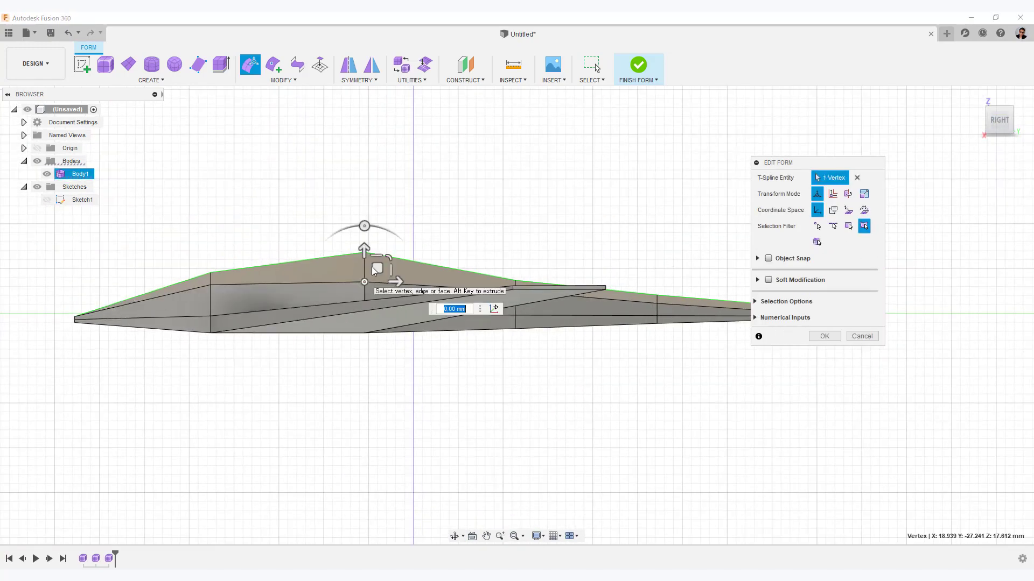
drag(364, 253, 364, 245)
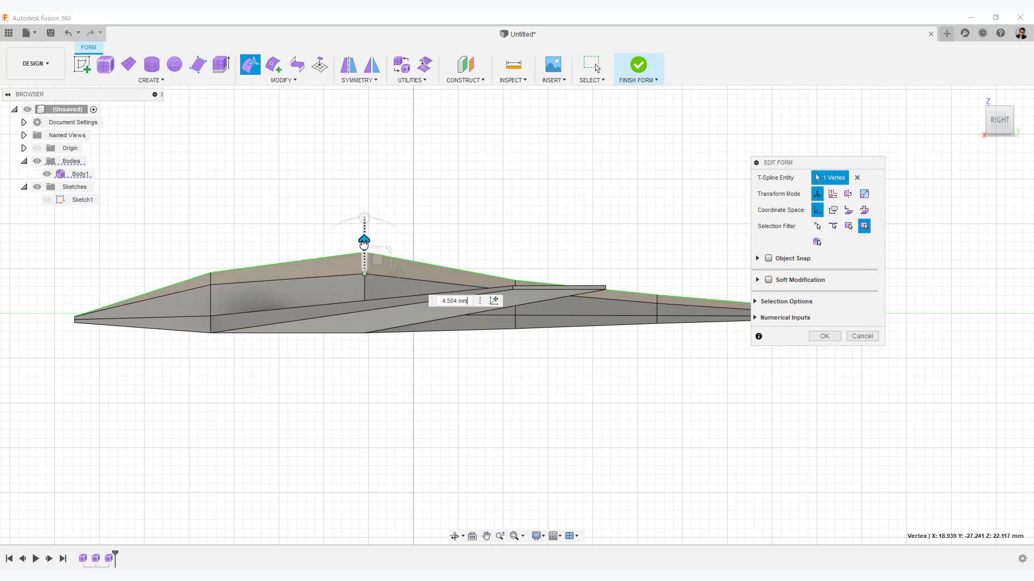
- Raise the upper side vertex of the fuselage just behind the wing by about 0.9 mm and clear the selection
shift+middle_drag(533, 381, 475, 394)
click(492, 291)
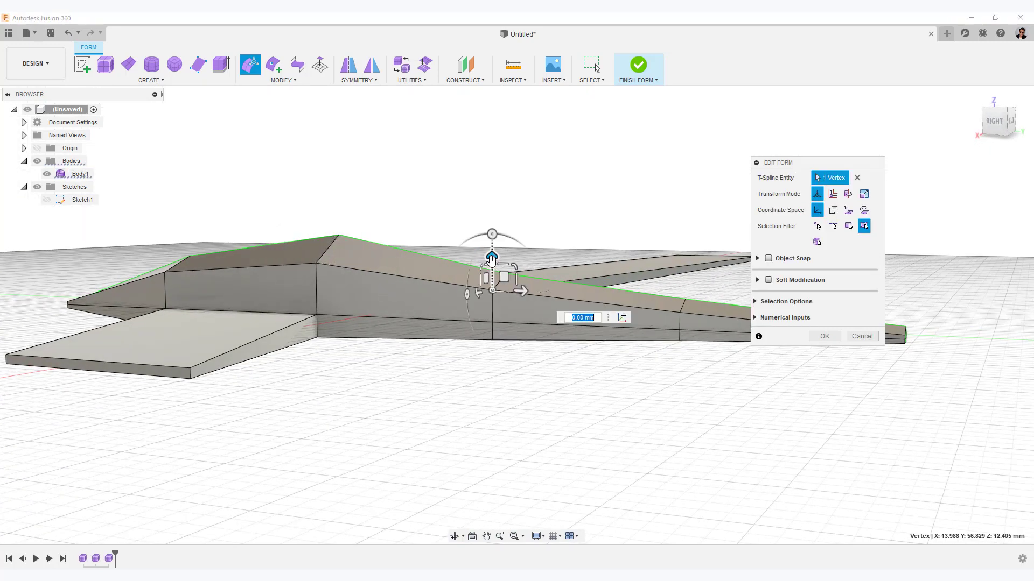
drag(491, 259, 492, 257)
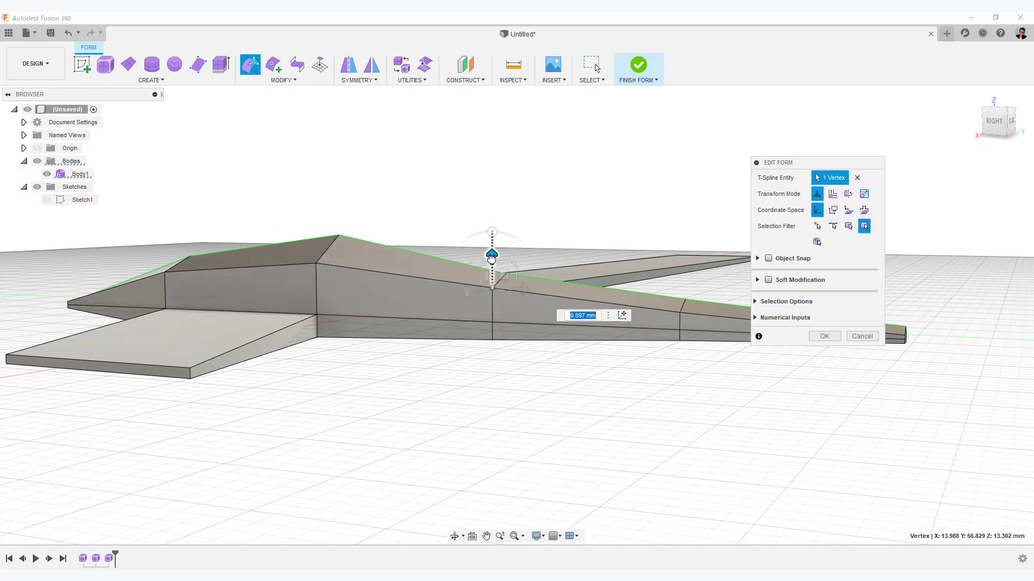
click(989, 131)
click(588, 415)
scroll(593, 429, down, 4)
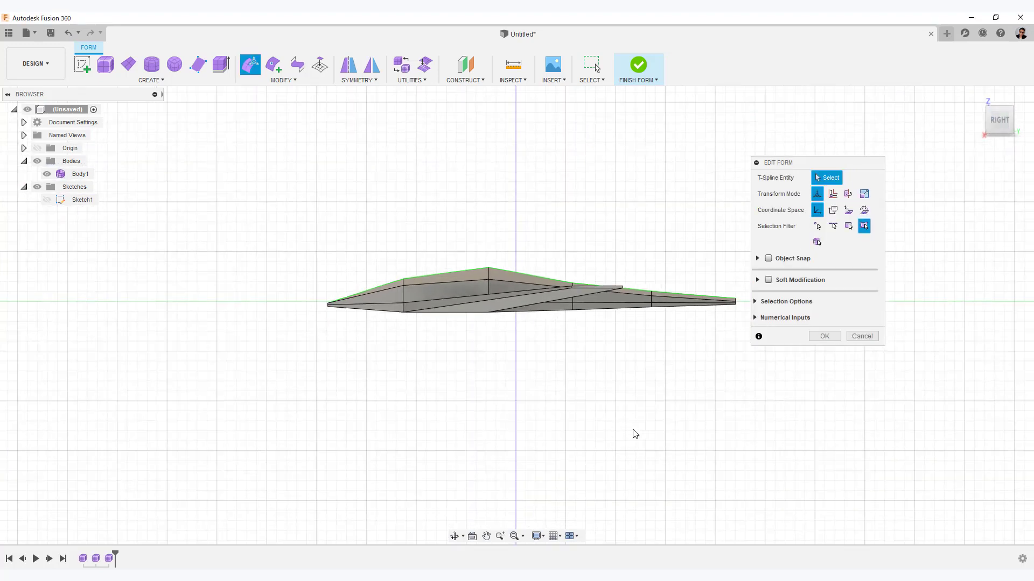
- Insert a full edge loop around the tail close to its tip, using Simple mode on a single side of the existing loop
middle_drag(632, 431, 529, 444)
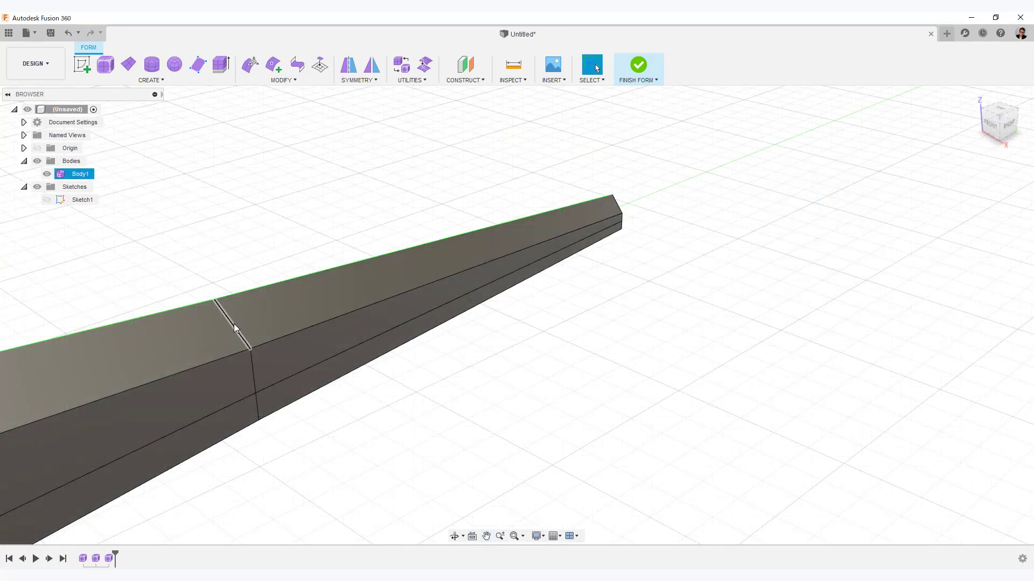
click(233, 324)
right_click(480, 349)
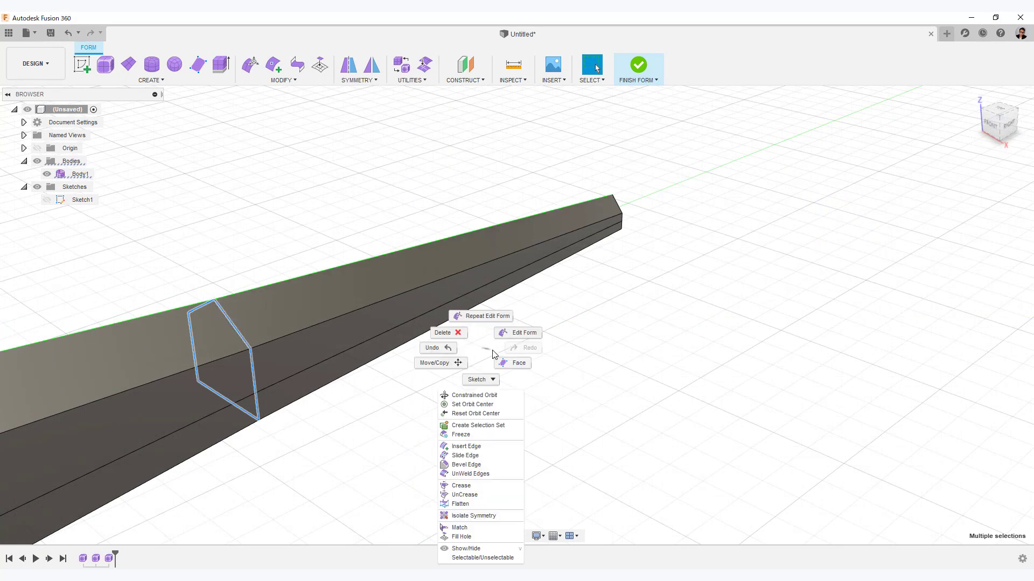
click(487, 447)
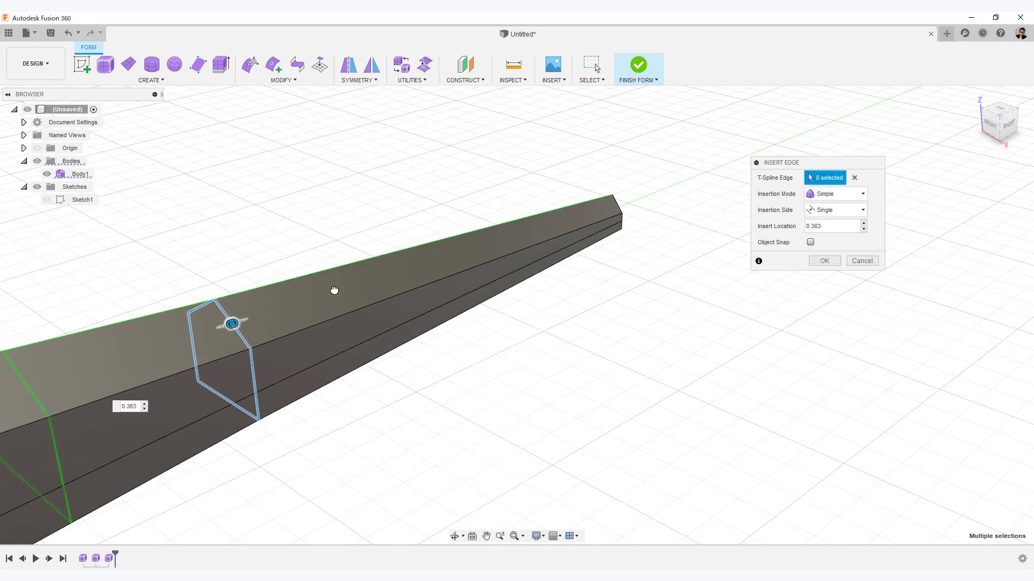
drag(334, 291, 655, 203)
drag(655, 203, 697, 191)
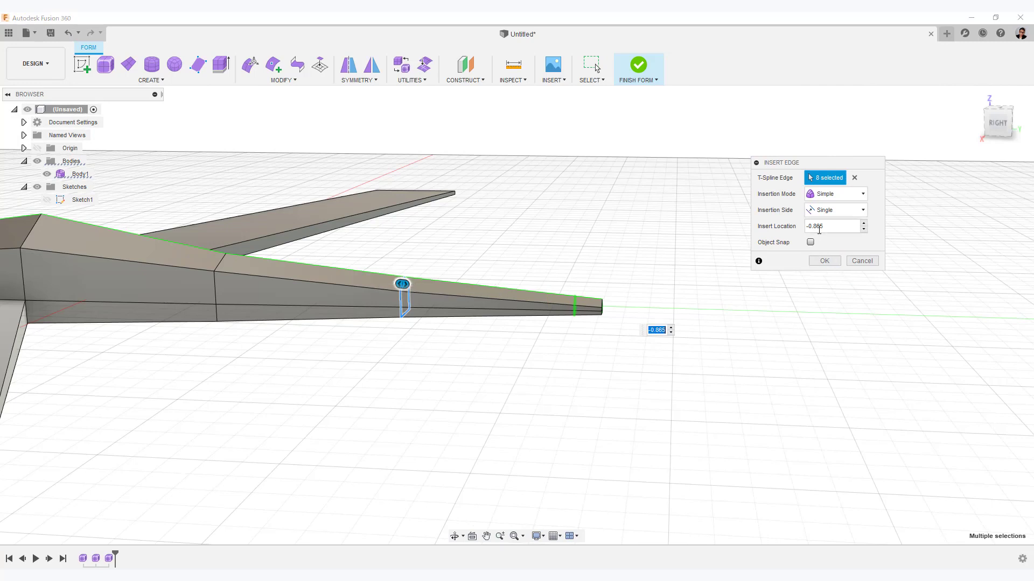
drag(816, 226, 842, 230)
click(824, 261)
- Extrude the lower side face of the tail, just ahead of its tip, straight outward to form the horizontal tailplane
shift+middle_drag(646, 334, 494, 219)
scroll(526, 353, down, 5)
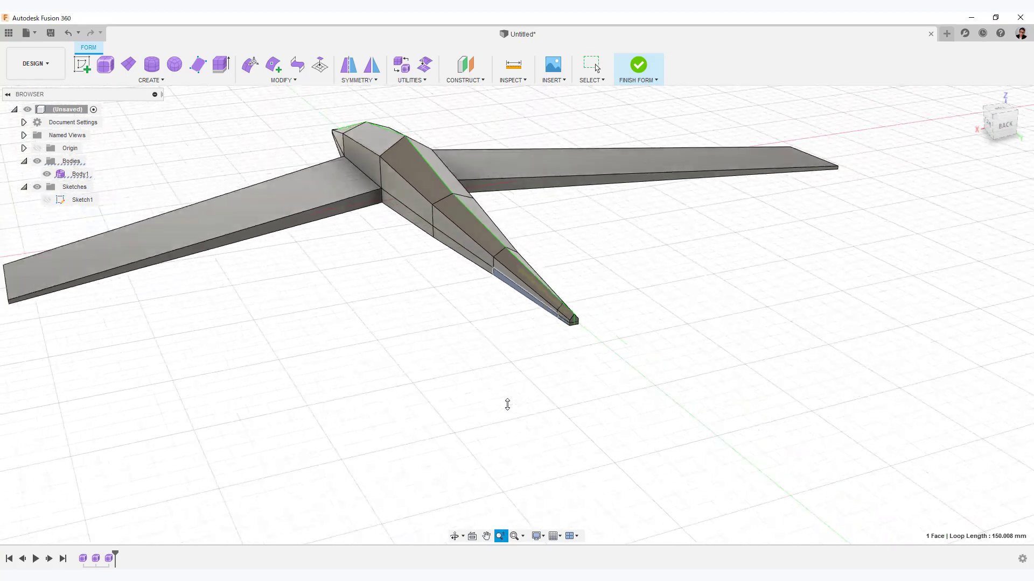
right_click(454, 331)
click(490, 318)
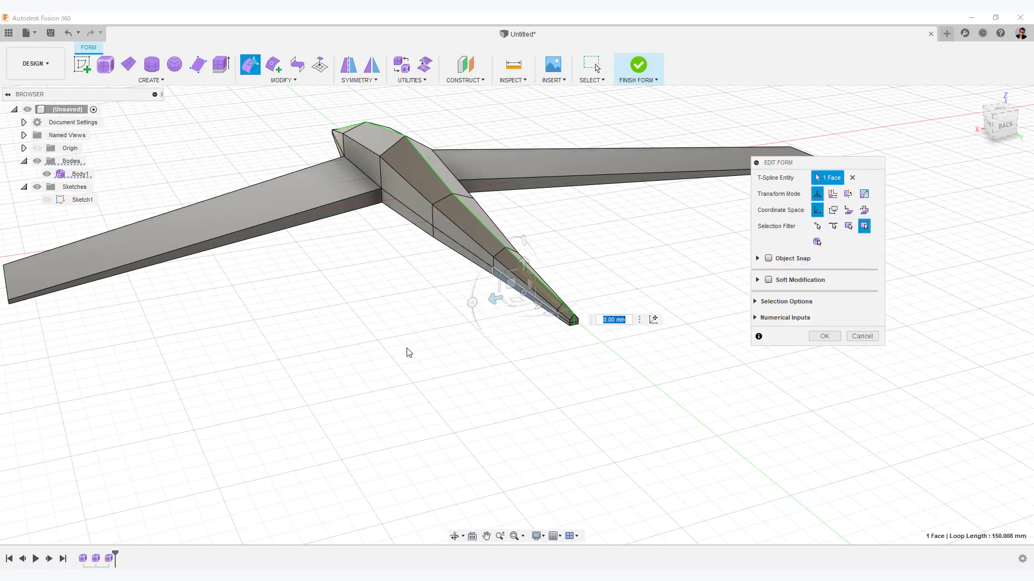
shift+middle_drag(409, 350, 805, 278)
click(1001, 120)
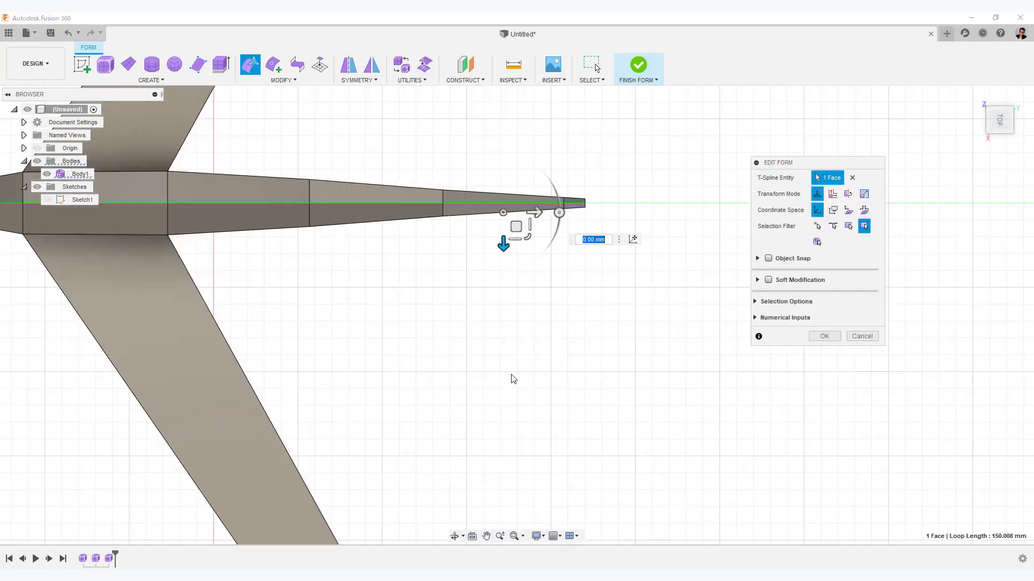
drag(503, 244, 503, 445)
scroll(605, 416, down, 3)
scroll(611, 396, up, 3)
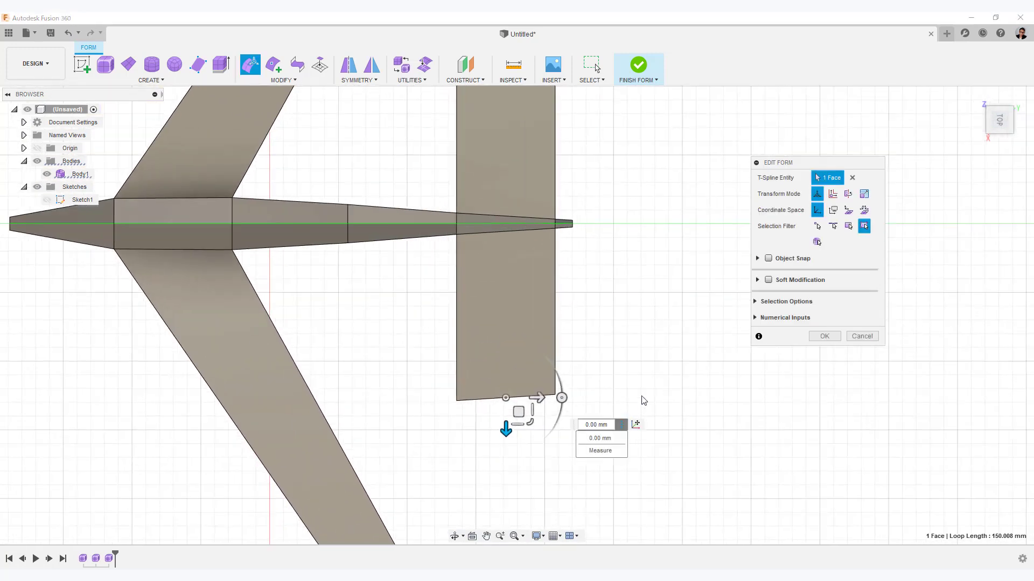
- Flatten the slanted tip face of the tailplane by scaling it to 0 across the span direction
scroll(641, 452, up, 4)
middle_drag(669, 340, 699, 181)
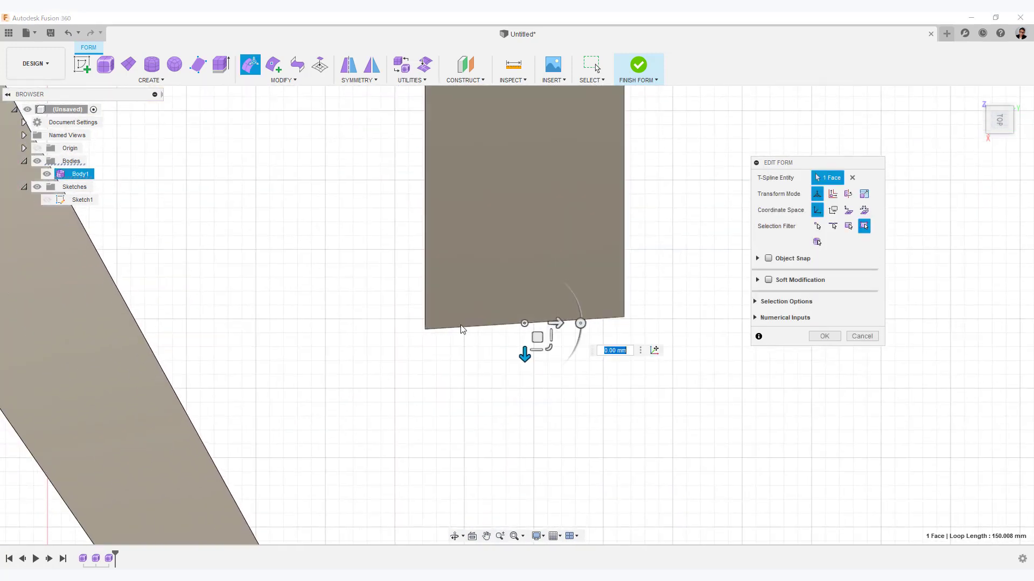
drag(538, 352, 543, 263)
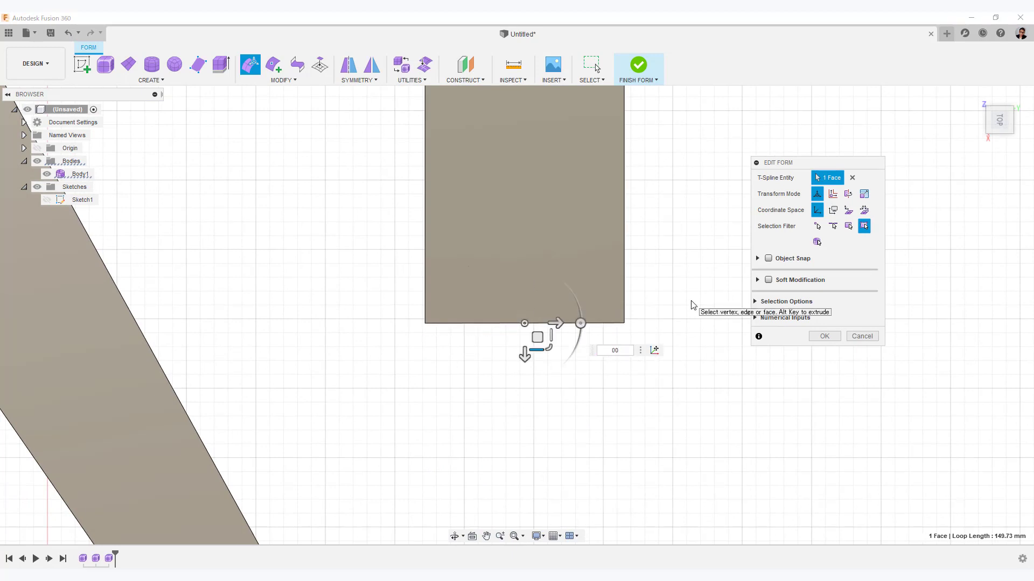
click(825, 336)
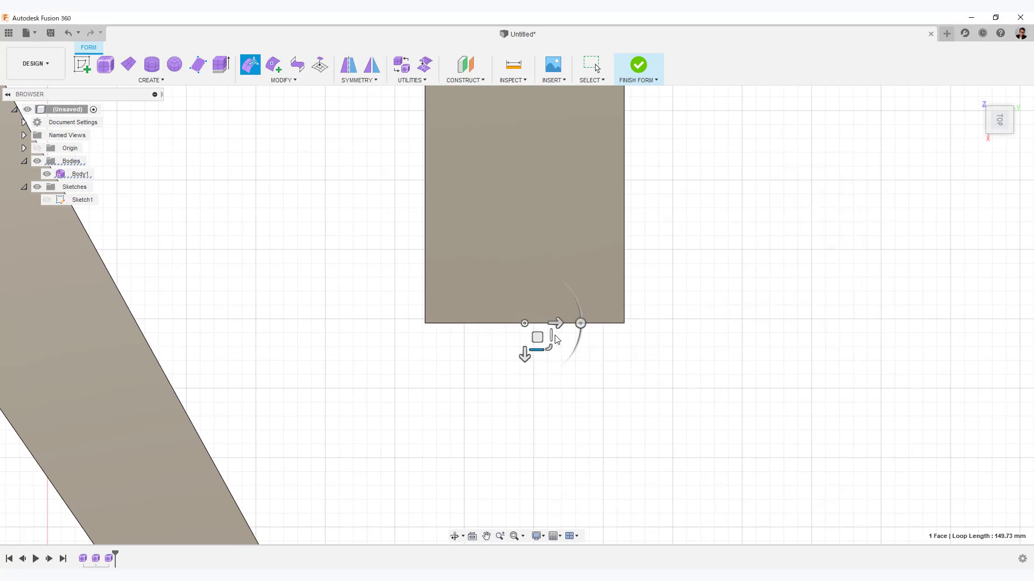
- Taper the tailplane by scaling its tip edges to about 0.42 along the fuselage direction
scroll(693, 441, down, 5)
scroll(696, 417, up, 2)
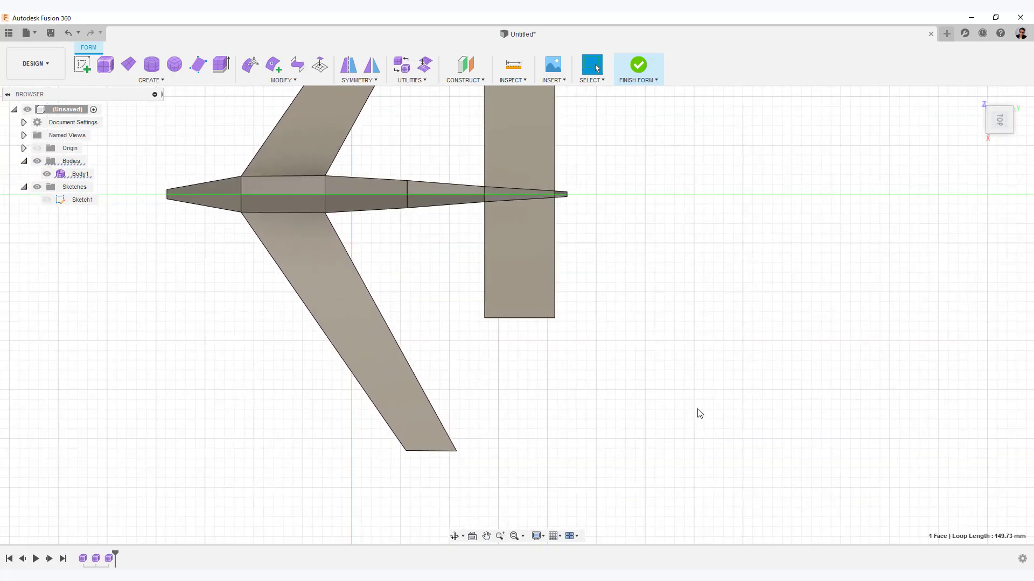
drag(459, 298, 607, 362)
right_click(606, 362)
click(644, 351)
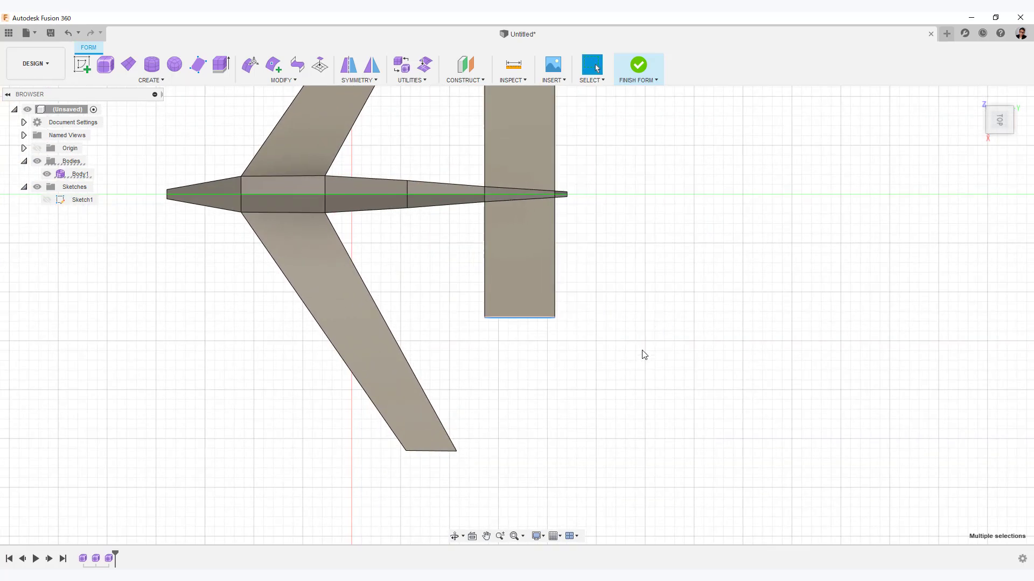
drag(546, 329, 526, 339)
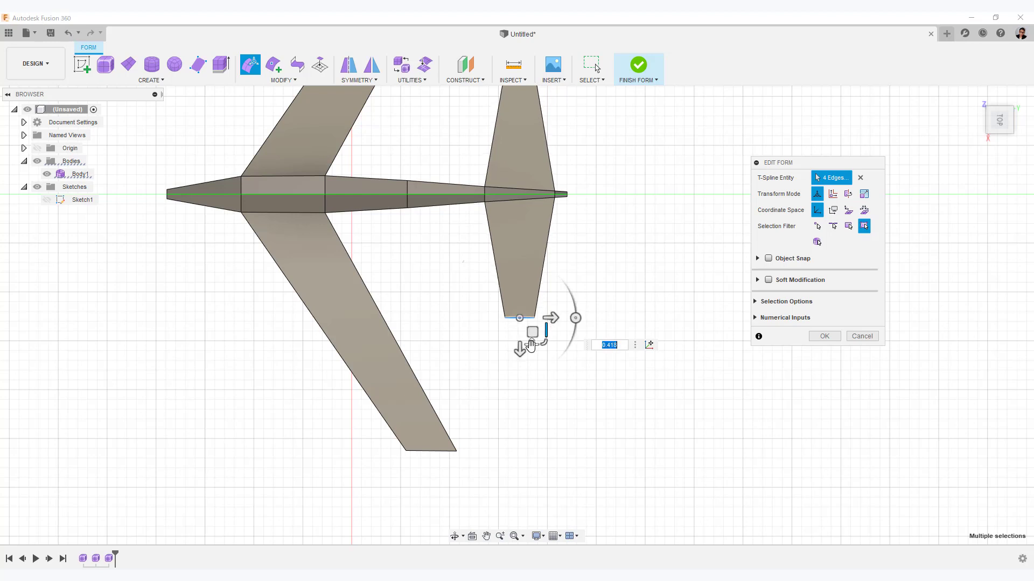
- Shorten the tailplane by moving its tip about 38 mm inward, and sweep the tip back toward the tail end
drag(519, 347, 521, 312)
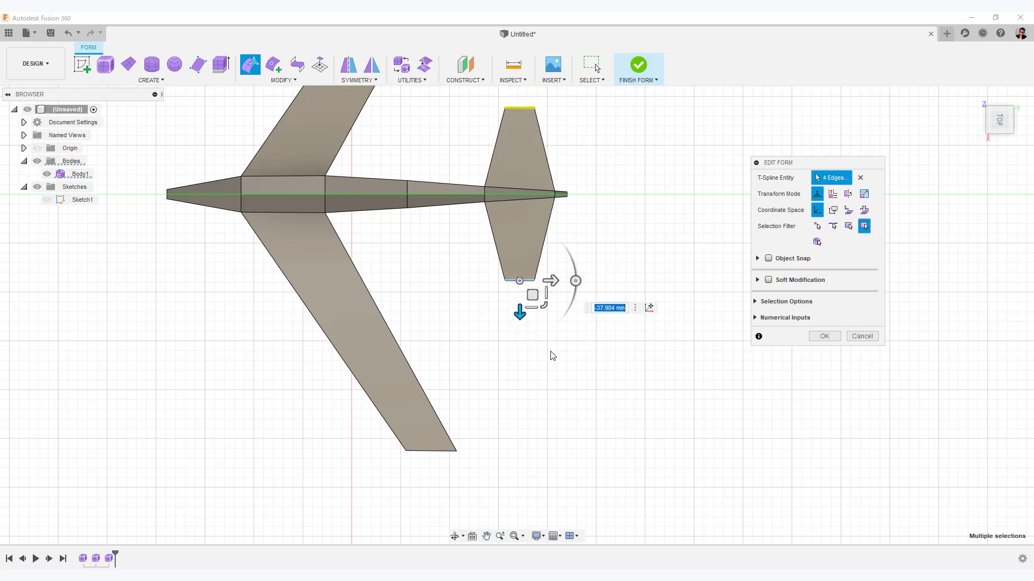
middle_drag(573, 388, 583, 448)
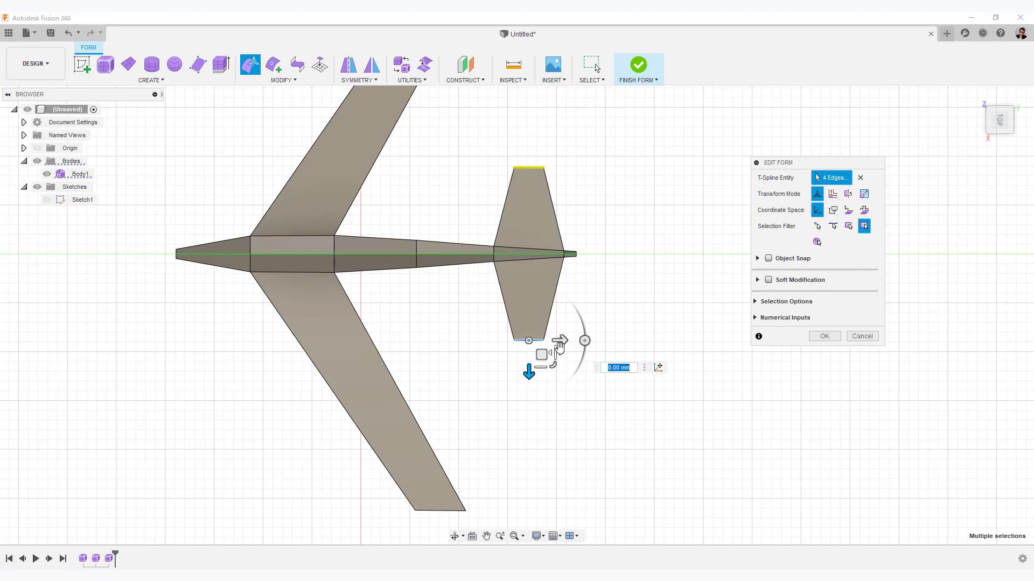
drag(560, 347, 630, 325)
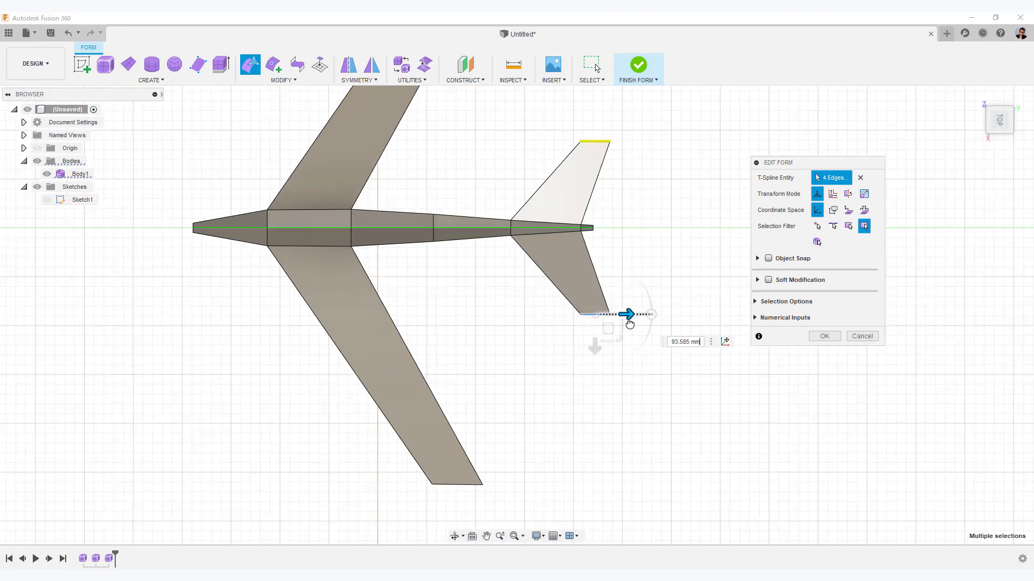
- Lower the tailplane's tip in the back view so the tailplane slopes downward away from the fuselage
shift+middle_drag(607, 387, 525, 307)
click(1007, 128)
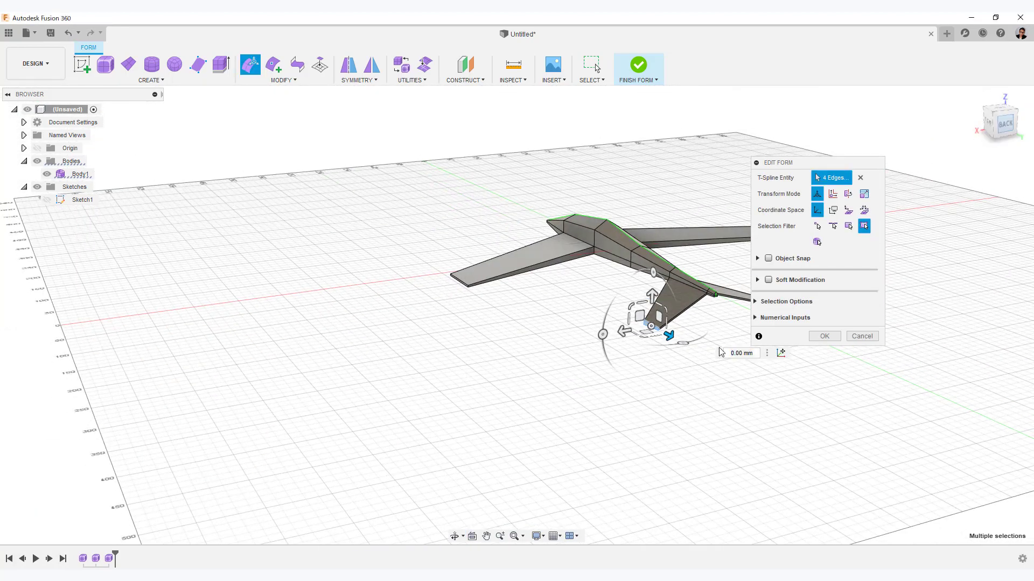
middle_drag(690, 372, 499, 411)
scroll(499, 411, up, 3)
drag(522, 356, 526, 371)
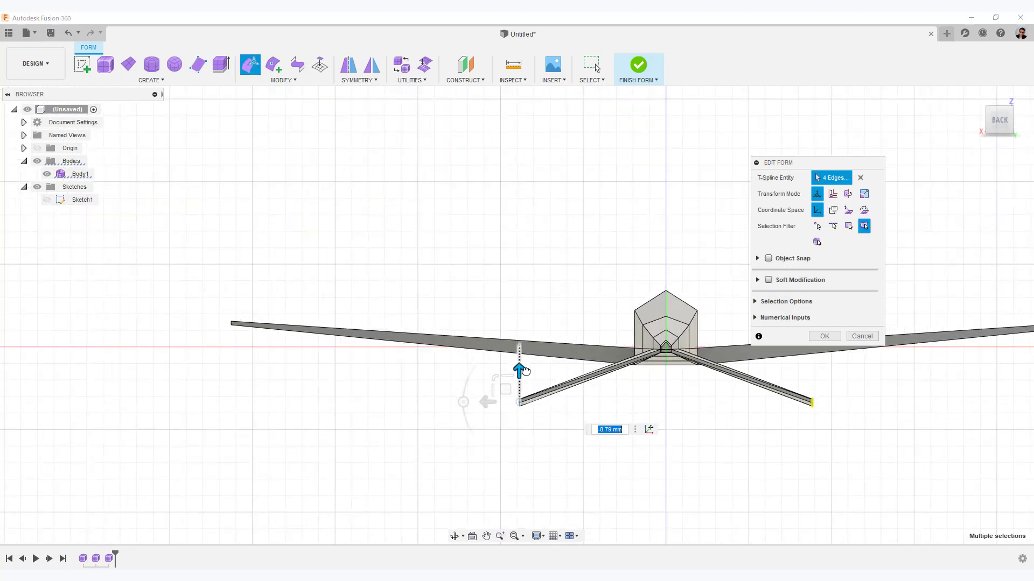
- Thin the tailplane's tip by scaling its end edges vertically to about 0.63
scroll(500, 392, up, 5)
middle_drag(457, 379, 401, 180)
scroll(362, 404, up, 3)
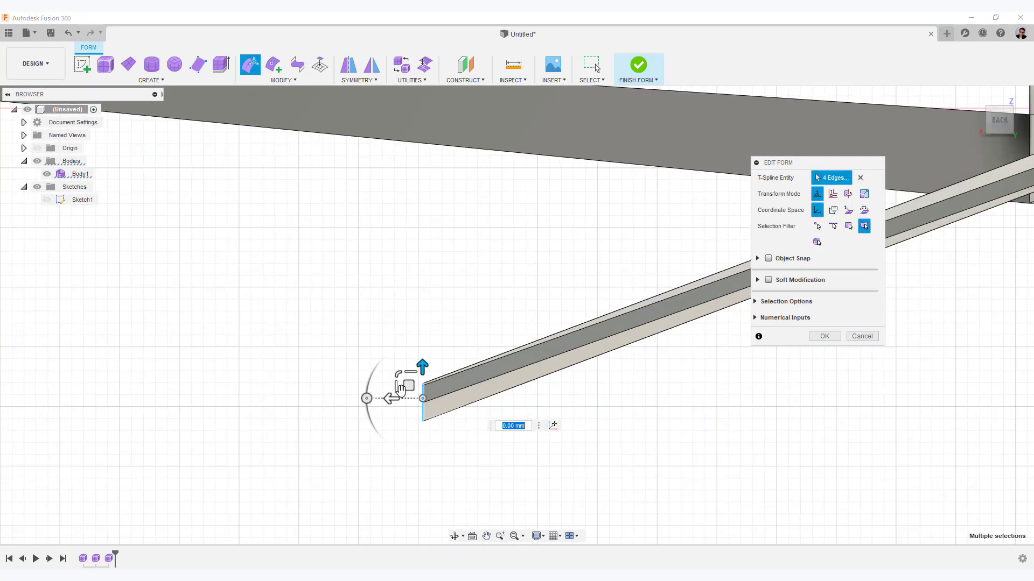
middle_drag(409, 371, 422, 352)
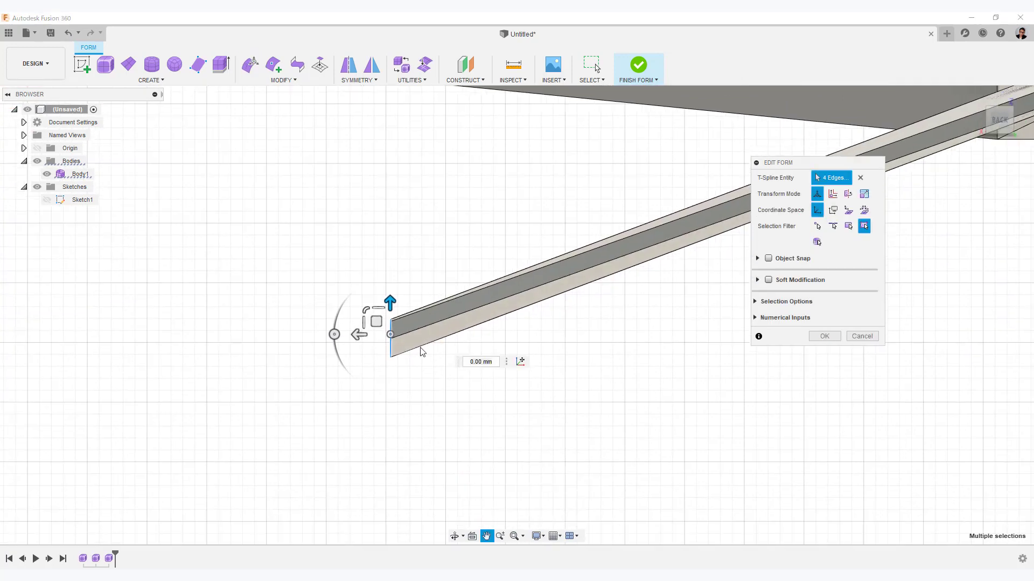
click(377, 312)
scroll(416, 368, up, 4)
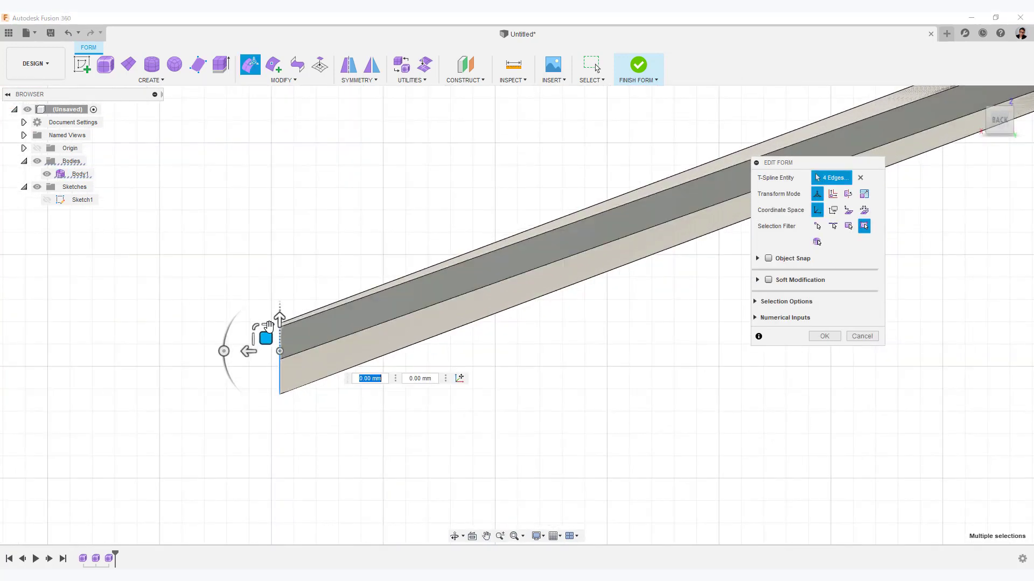
middle_drag(304, 314, 392, 216)
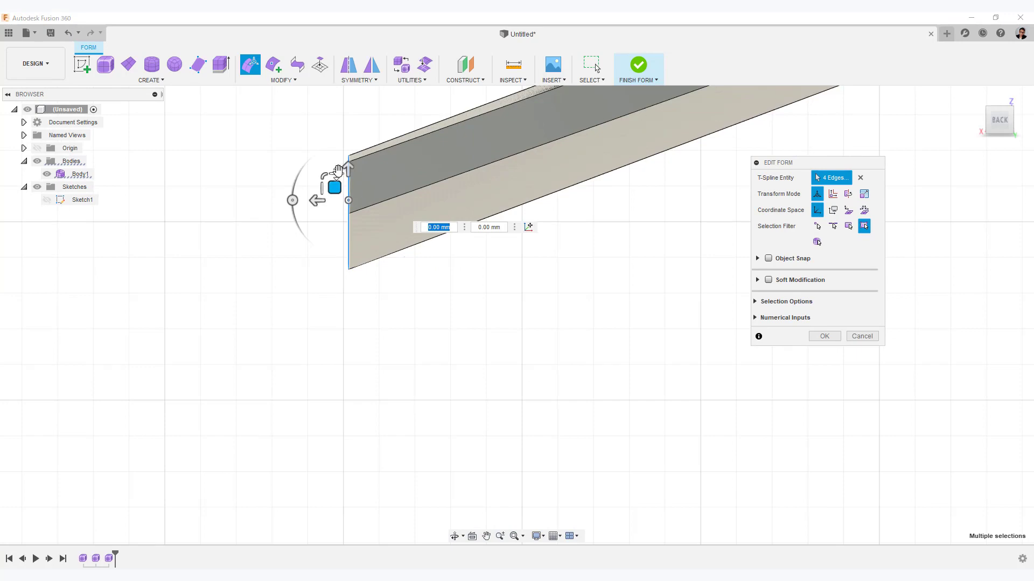
scroll(337, 172, down, 3)
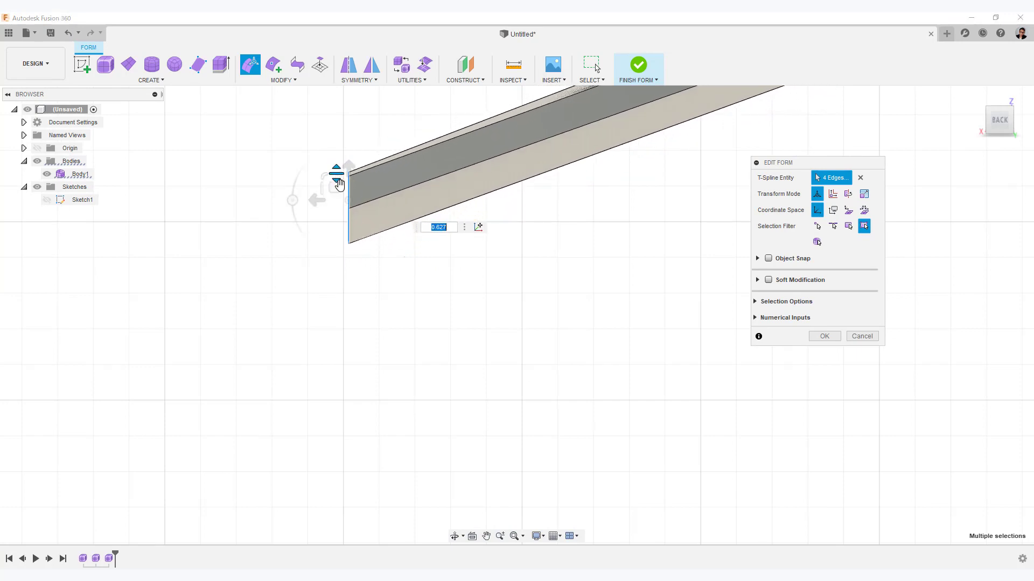
scroll(428, 408, down, 3)
scroll(428, 409, down, 3)
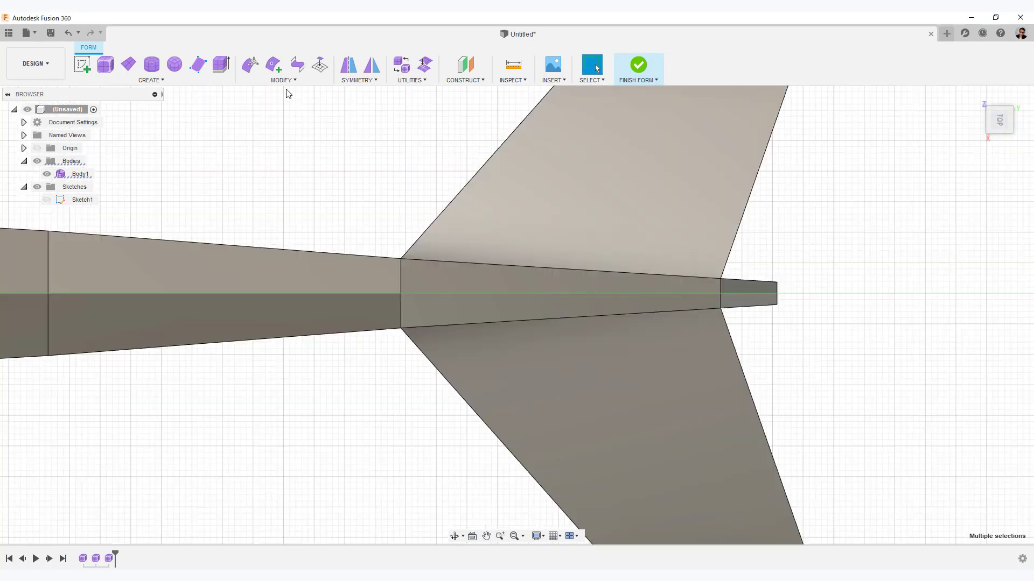
- Insert points in Simple mode to add a lengthwise edge beside the centreline on the tail's top, spanning the tailplane root
click(273, 66)
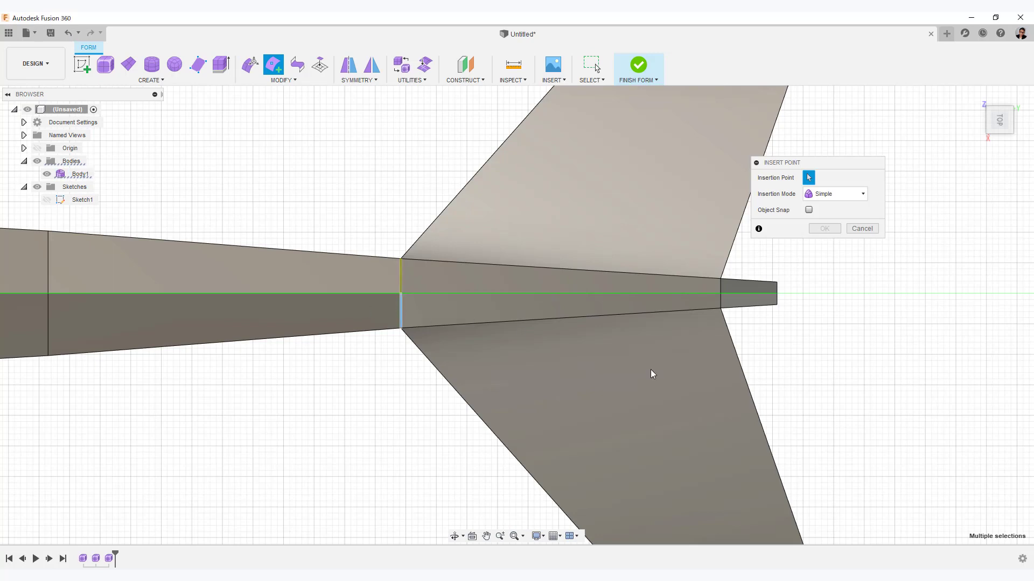
scroll(652, 373, up, 5)
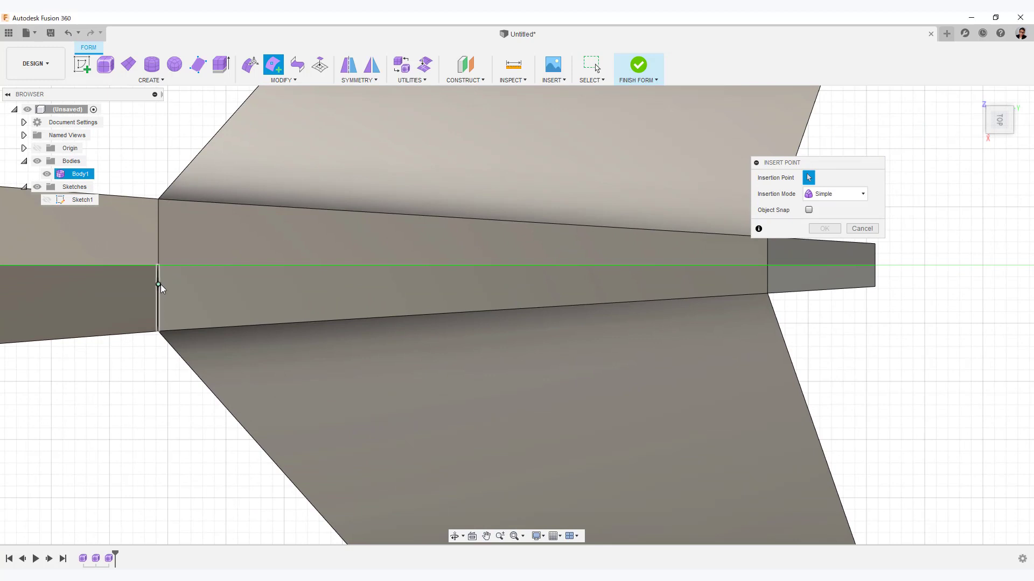
click(160, 284)
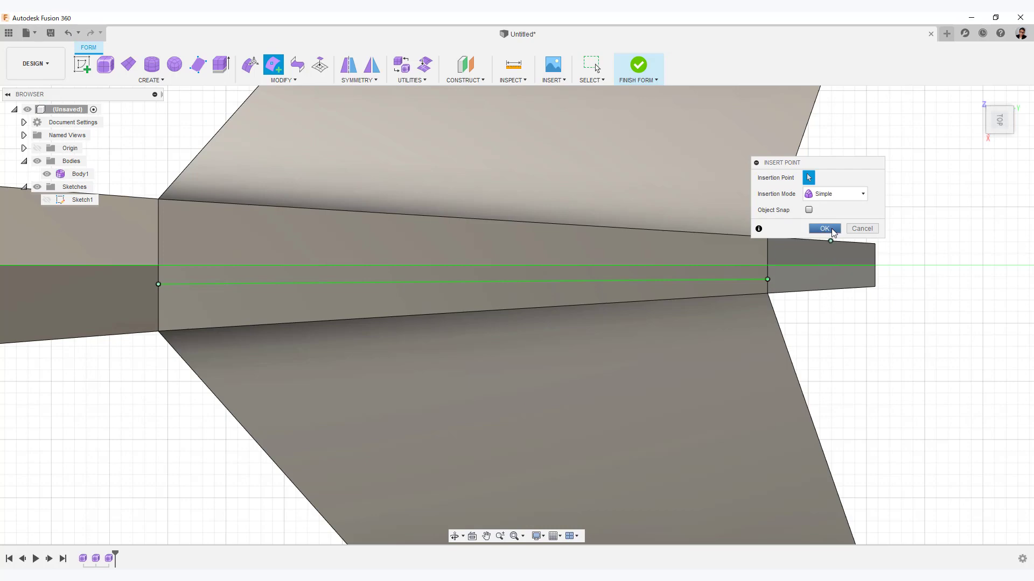
click(824, 229)
middle_drag(222, 438, 356, 438)
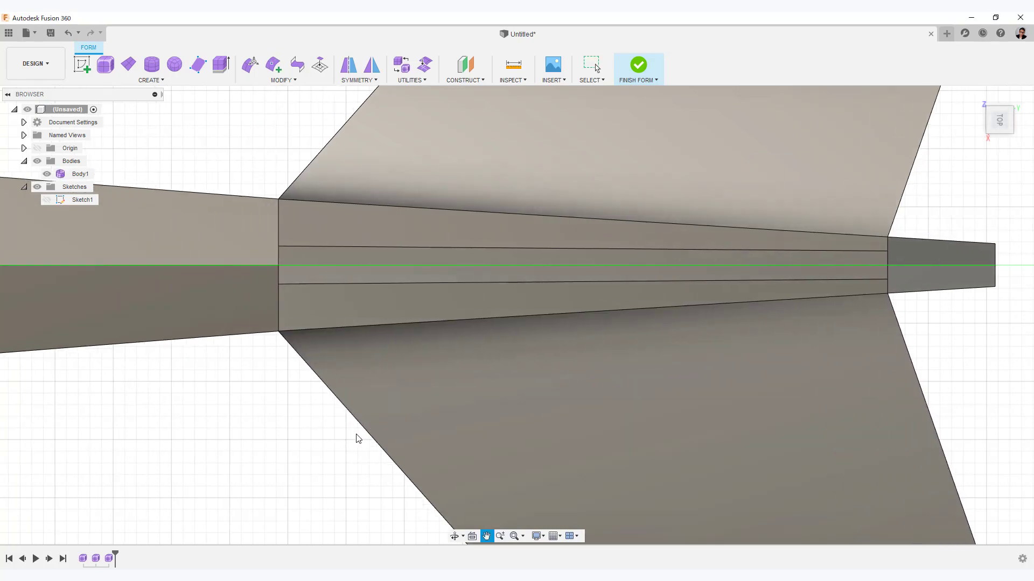
- Try to extrude one narrow face beside the centreline on the tail's top upward by about 47 mm
click(279, 75)
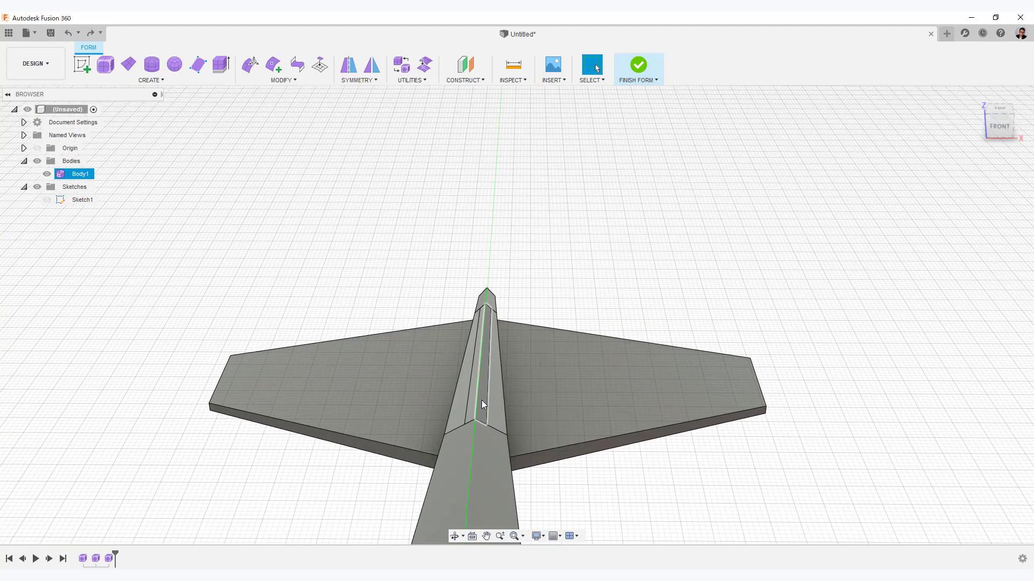
click(483, 405)
shift+middle_drag(560, 319, 584, 257)
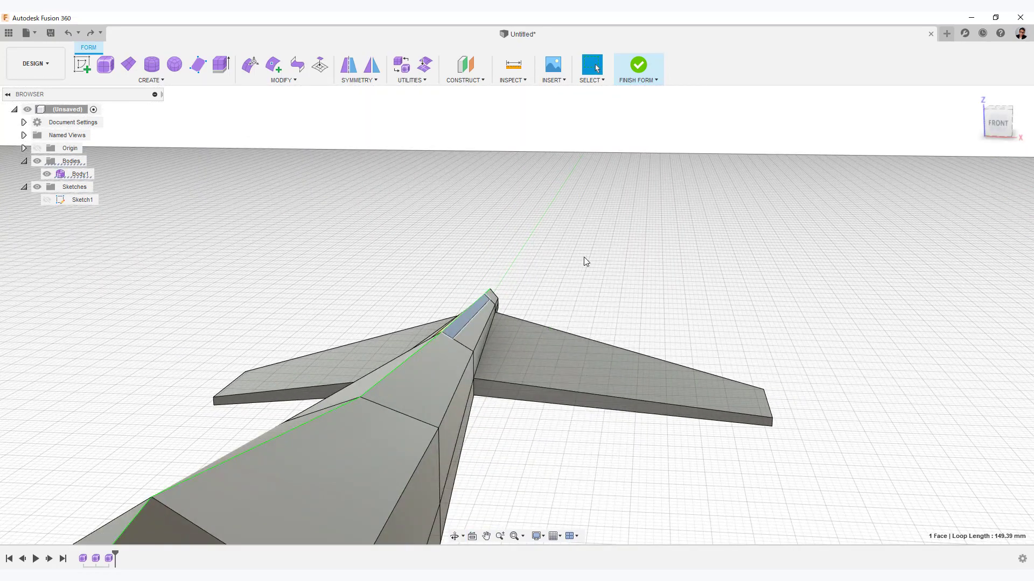
right_click(584, 257)
click(622, 246)
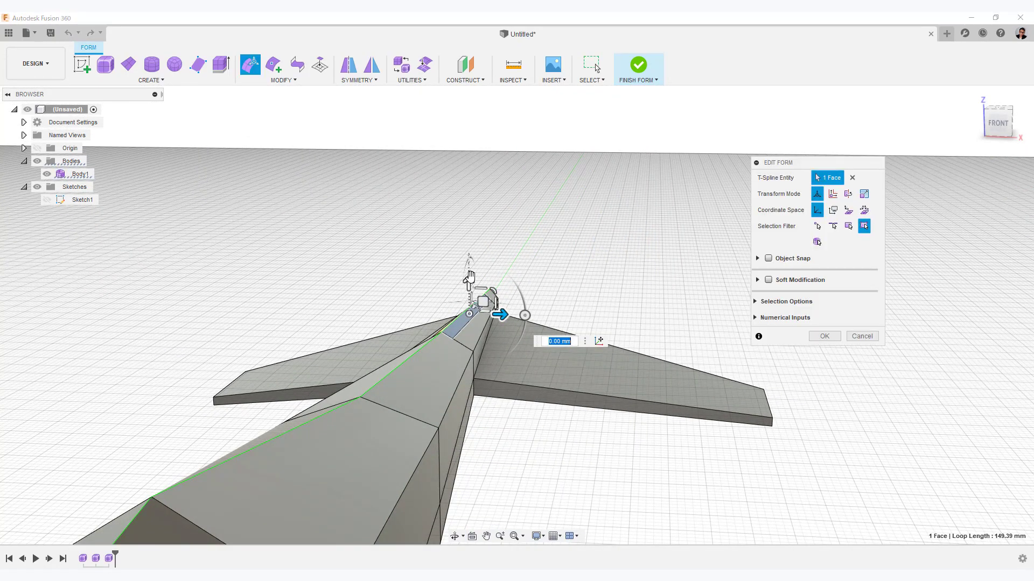
drag(470, 276, 539, 103)
click(993, 129)
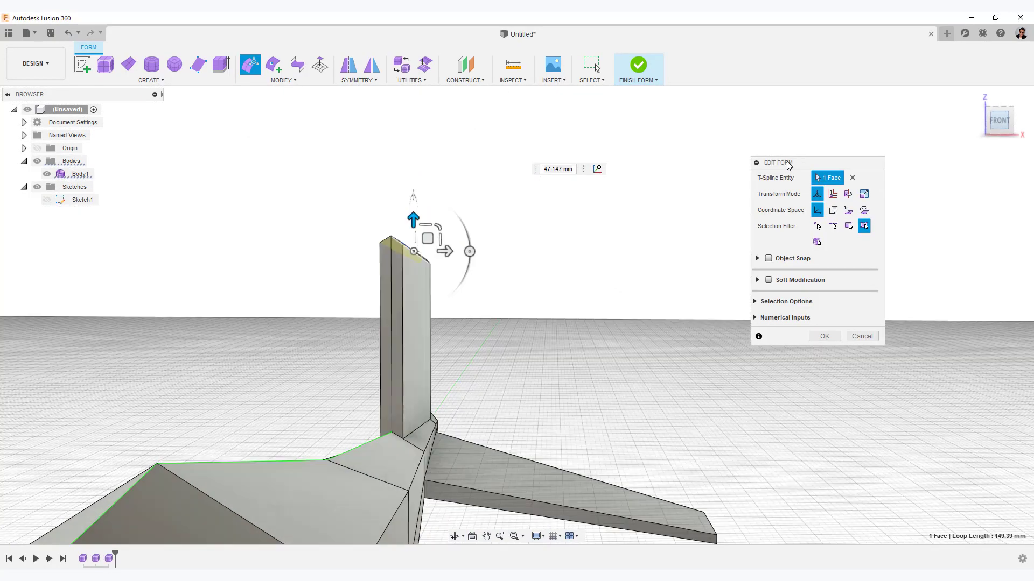
scroll(604, 272, down, 4)
middle_drag(613, 328, 651, 269)
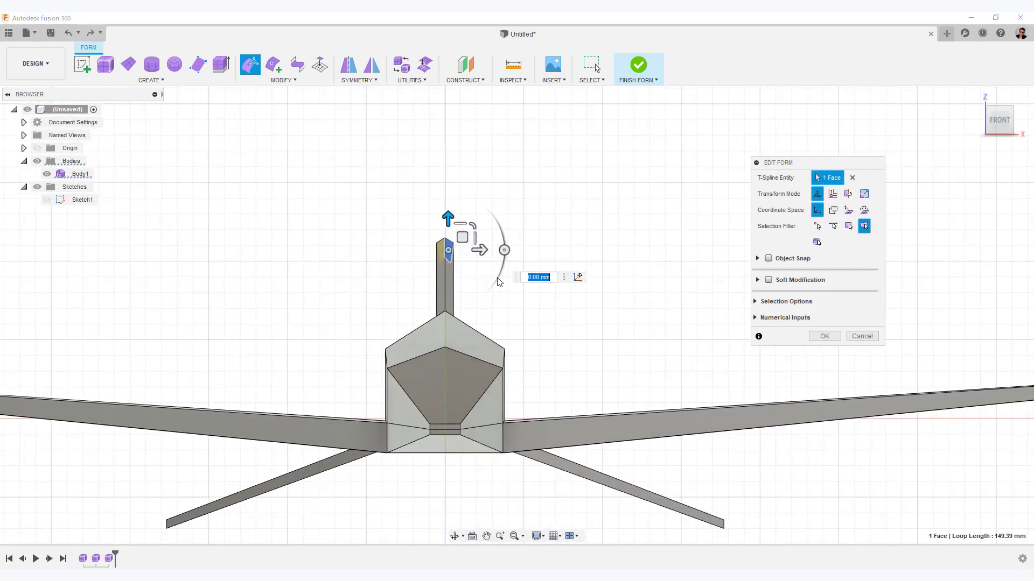
drag(485, 251, 538, 253)
- Extrude both narrow faces on the tail's top upward into a vertical fin, and flatten its tip by scaling it to 0 vertically
shift+middle_drag(538, 253, 559, 379)
scroll(547, 474, up, 3)
shift+click(541, 467)
scroll(557, 391, down, 3)
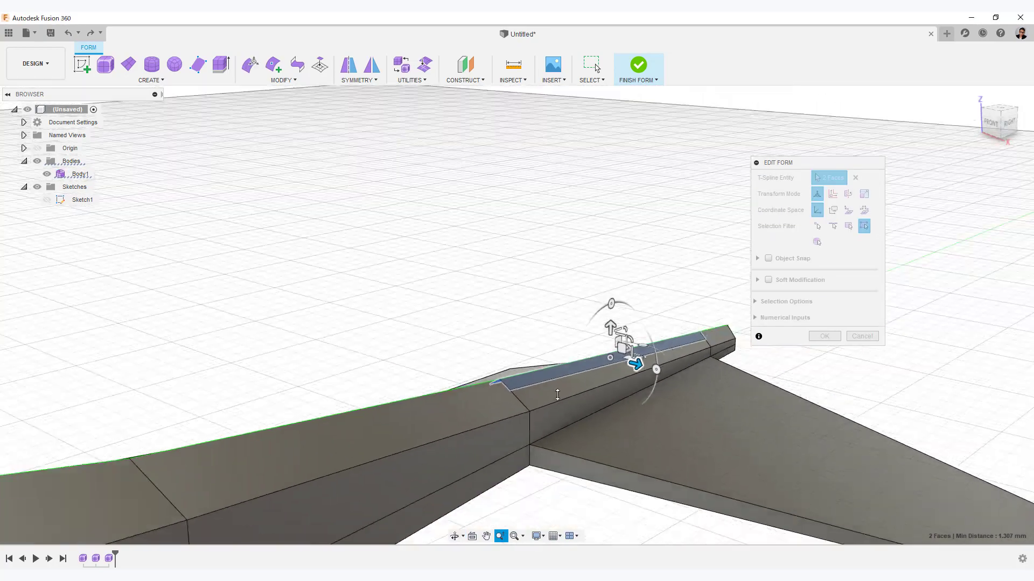
alt+drag(600, 323, 623, 161)
click(1009, 122)
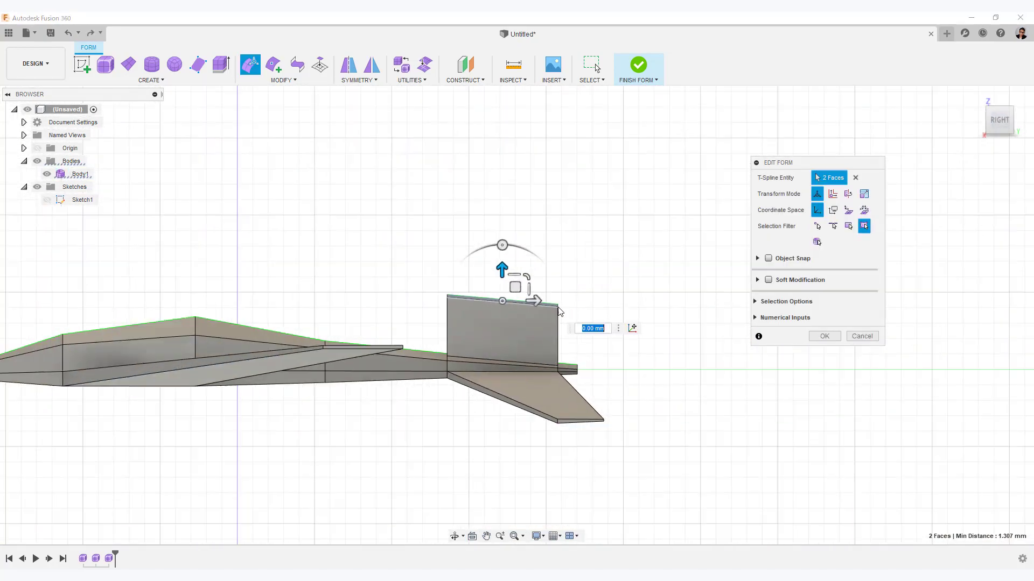
drag(501, 271, 514, 161)
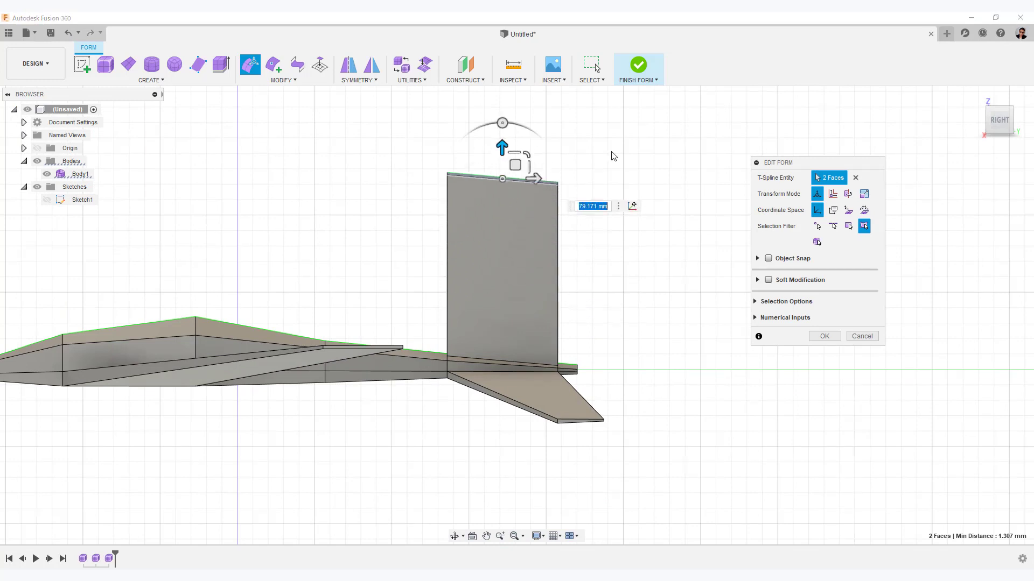
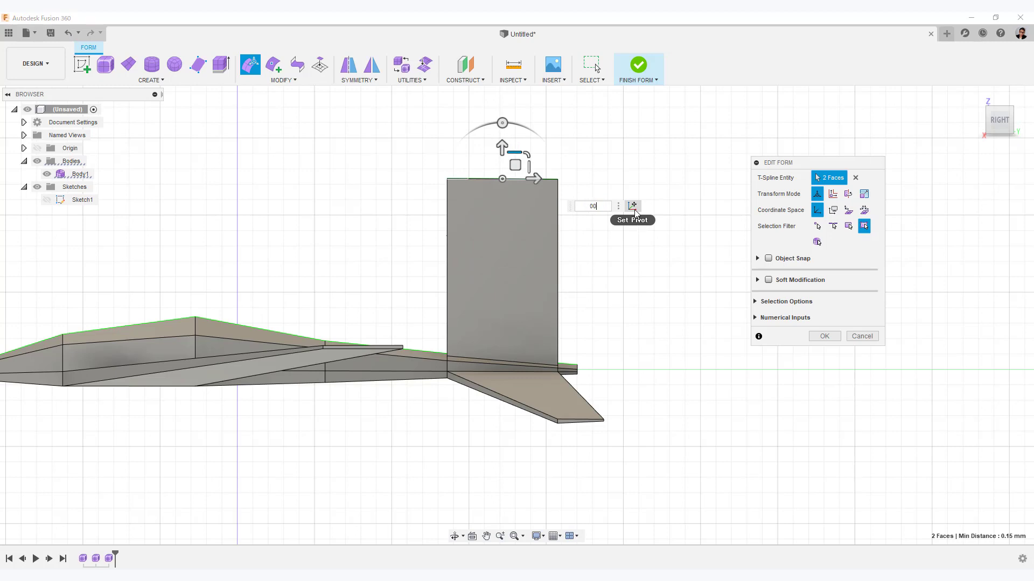
- Scale the fin's tip to about 0.4 lengthwise, lower it about 72 mm and sweep it back about 64 mm
drag(534, 168, 506, 182)
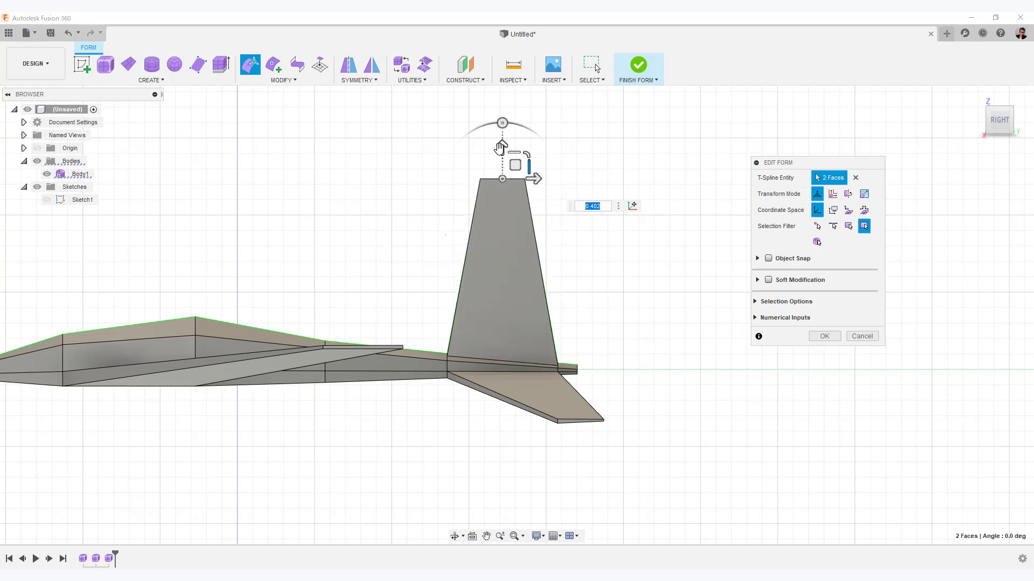
drag(502, 145, 505, 256)
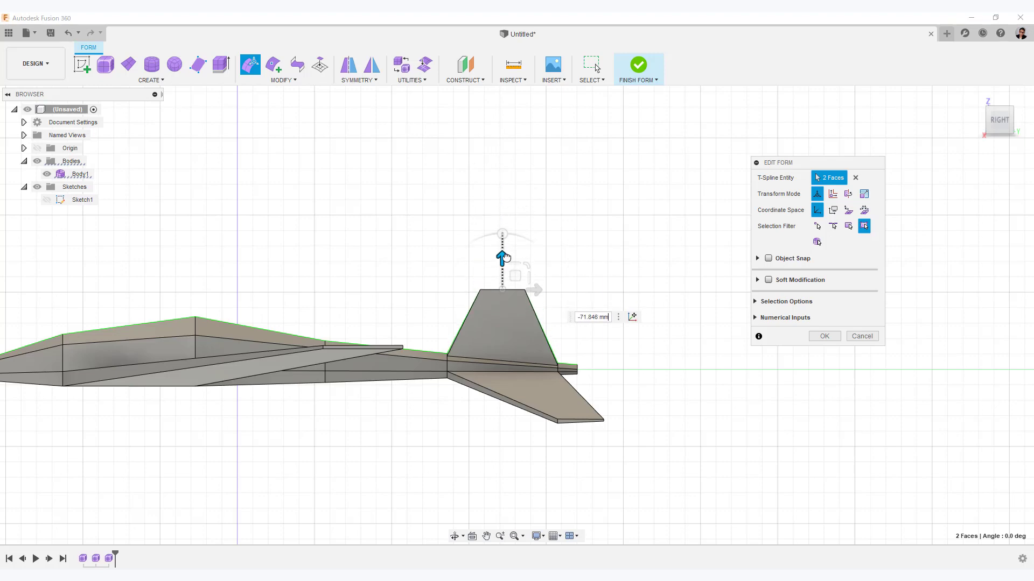
drag(533, 291, 632, 314)
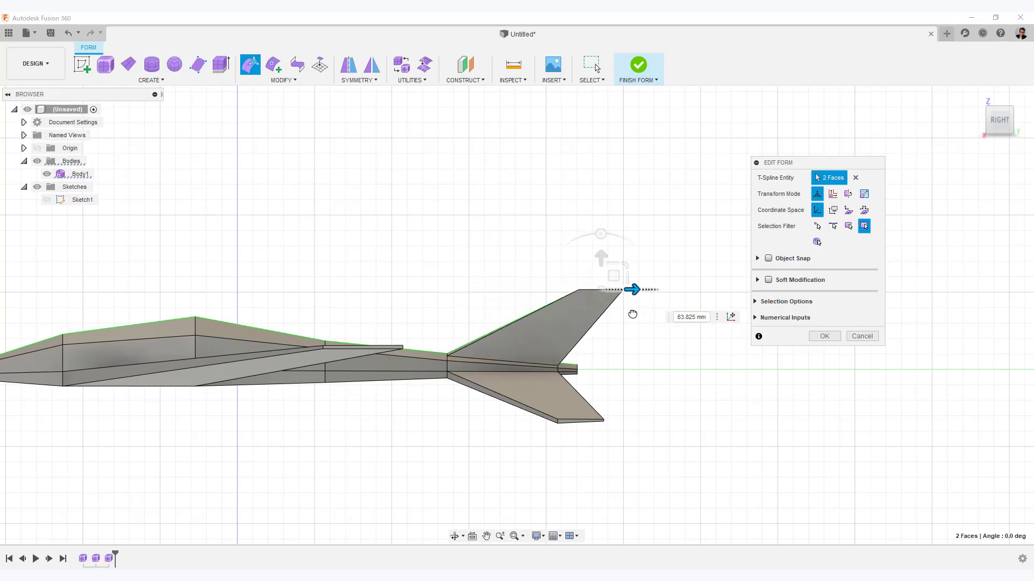
- Switch to smooth display and examine the vertical fin and its transition into the fuselage
shift+middle_drag(632, 314, 623, 430)
key(alt+3)
scroll(524, 420, up, 5)
shift+middle_drag(524, 420, 449, 425)
shift+middle_drag(541, 341, 605, 444)
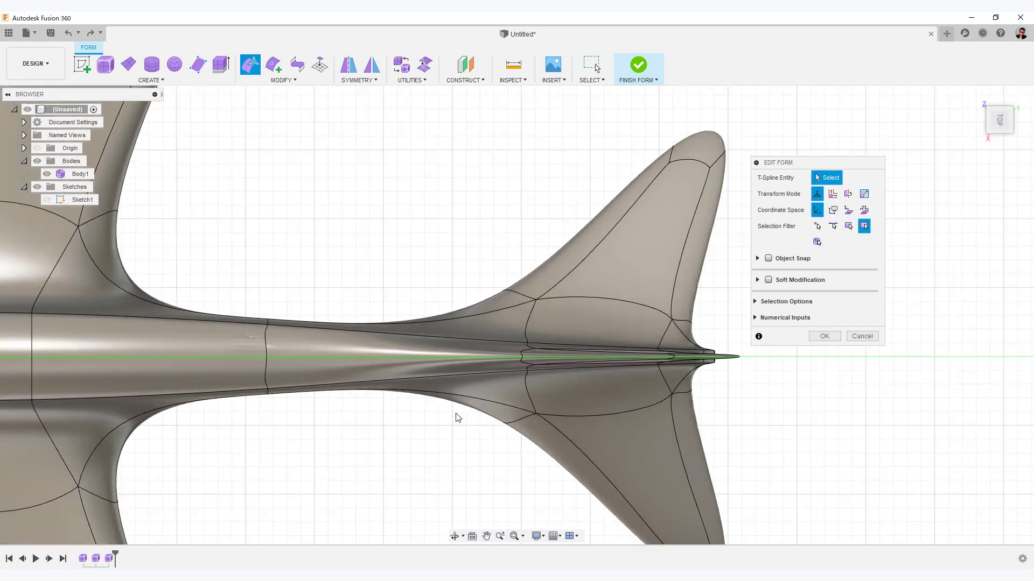
- In box display, insert points to extend the fin's two base edges forward to the next cross edge on the fuselage
key(alt+1)
scroll(496, 425, up, 5)
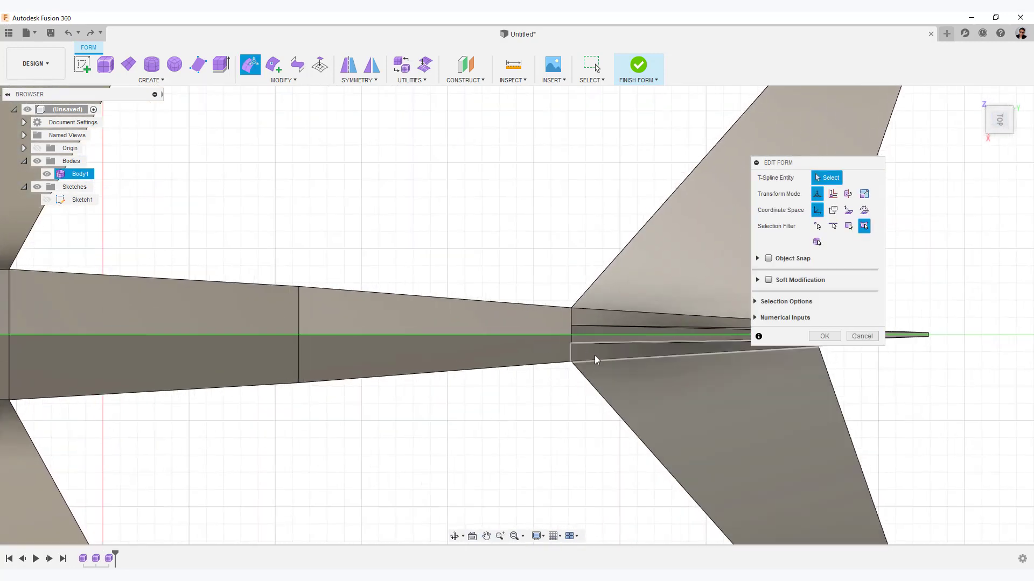
click(274, 65)
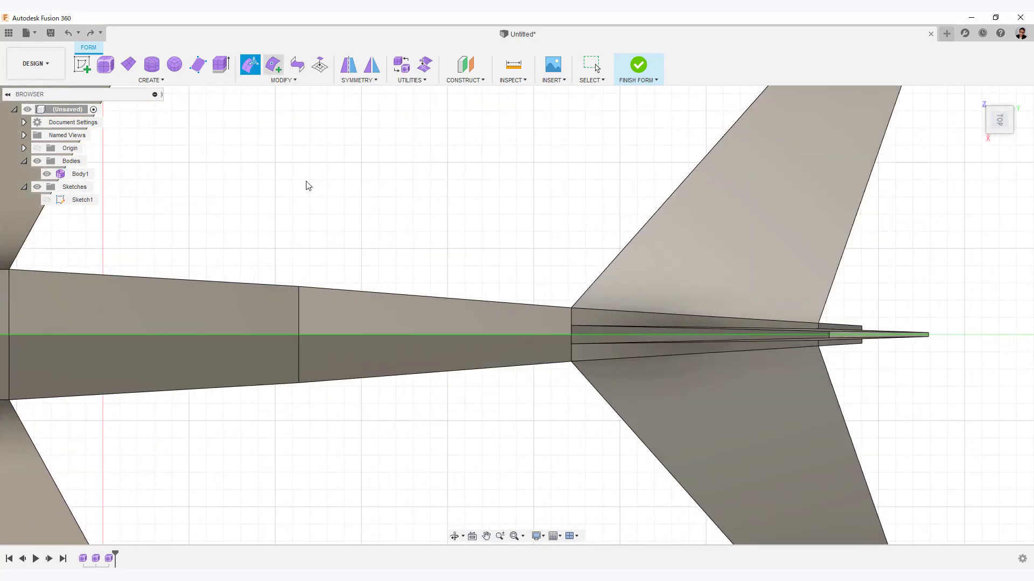
right_click(299, 351)
click(339, 360)
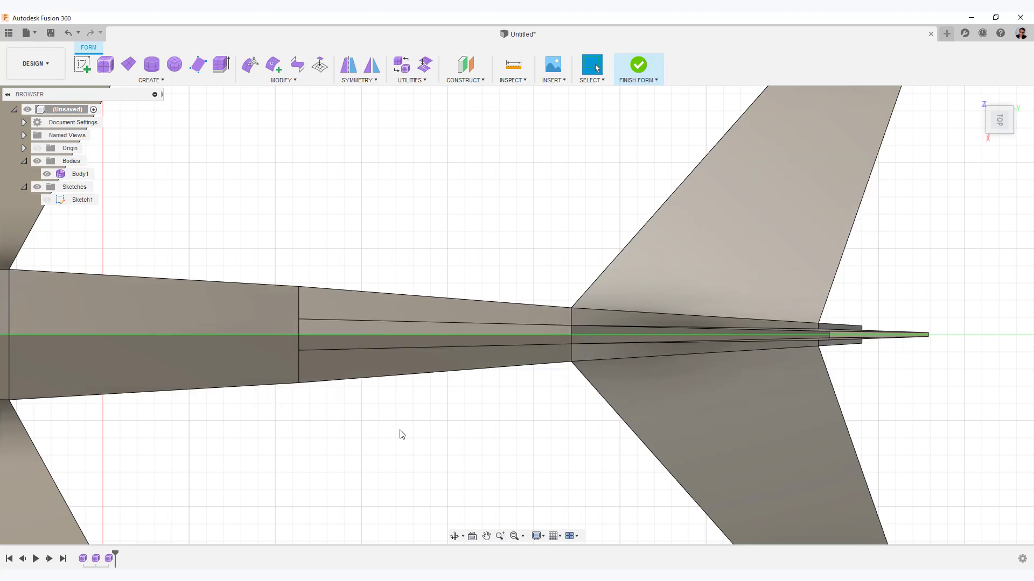
- Return to smooth display and examine how the fin blends into the rear fuselage
key(alt+3)
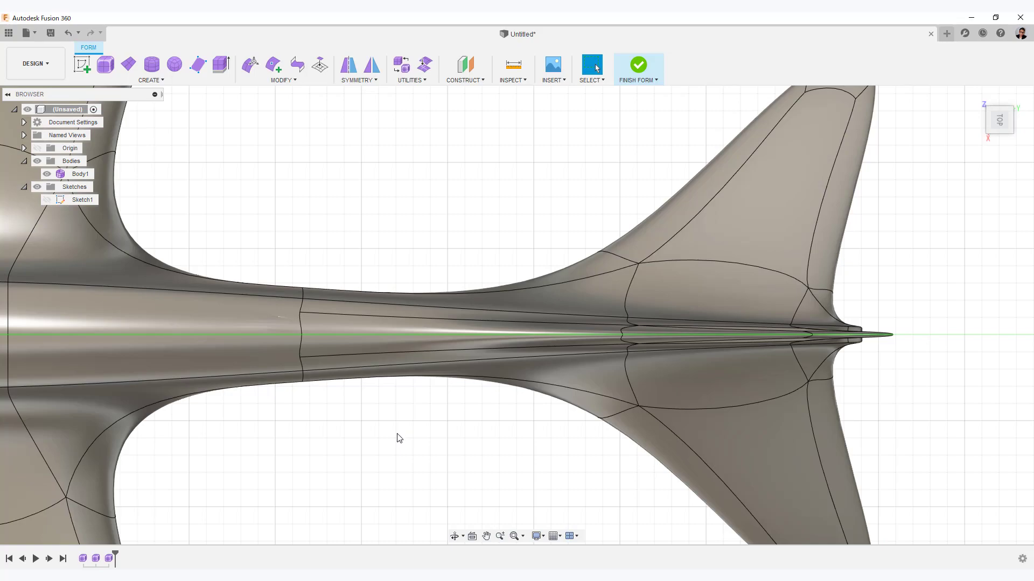
shift+middle_drag(399, 438, 632, 389)
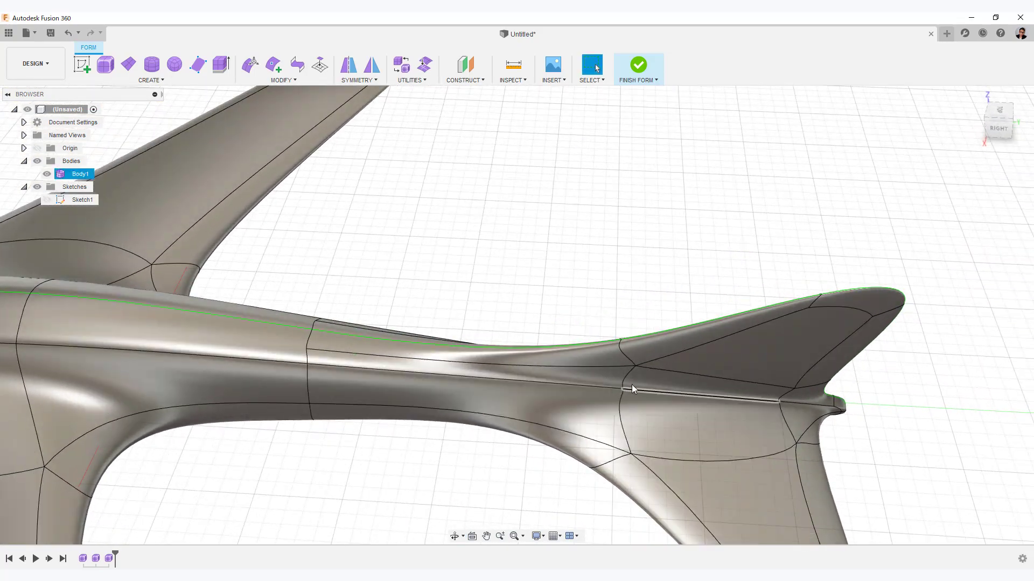
shift+middle_drag(405, 475, 312, 442)
- Run a Zebra Analysis on the aircraft body with horizontal stripes and check the surface continuity from several angles
click(513, 81)
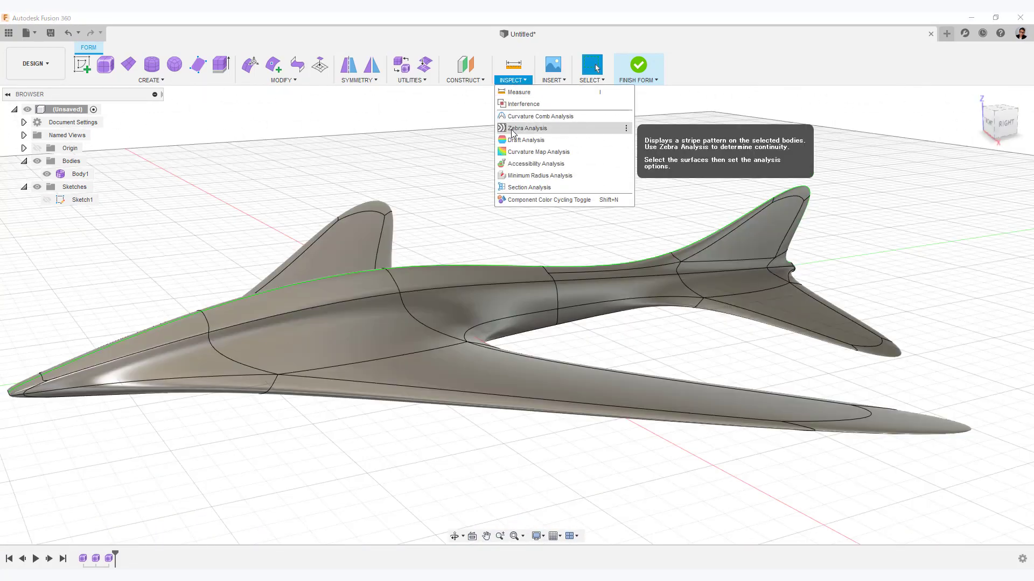
click(511, 129)
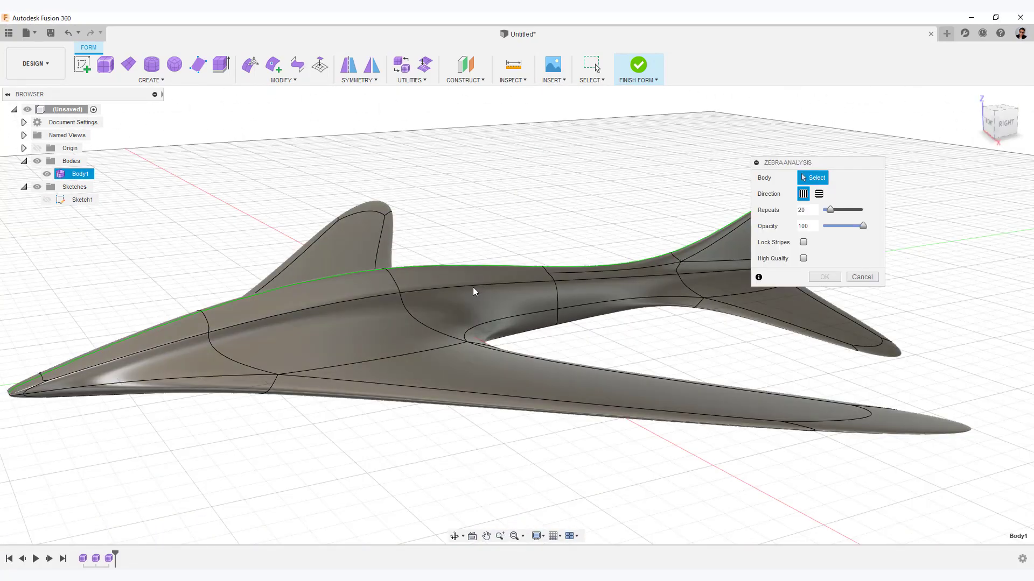
click(473, 290)
shift+middle_drag(607, 341, 608, 347)
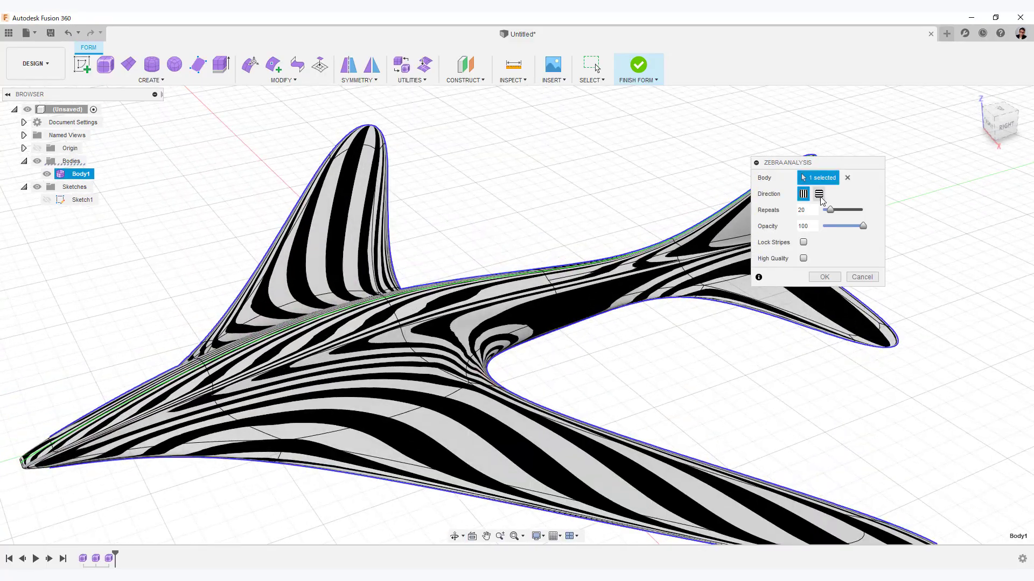
click(819, 193)
shift+middle_drag(716, 355, 167, 290)
shift+middle_drag(265, 387, 397, 481)
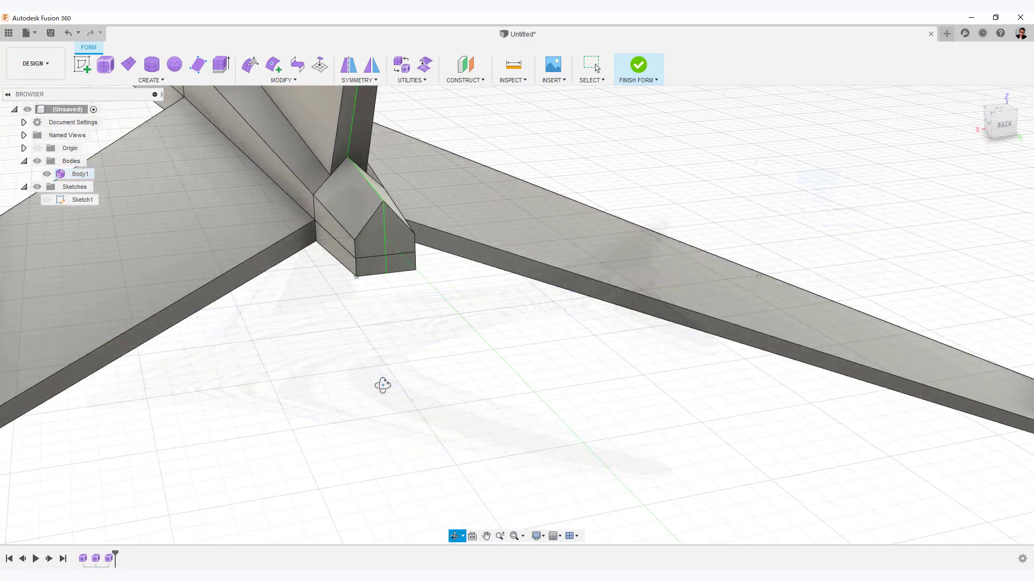
- Insert points to add edges along both upper slopes of the tail stub and across its end face
click(273, 65)
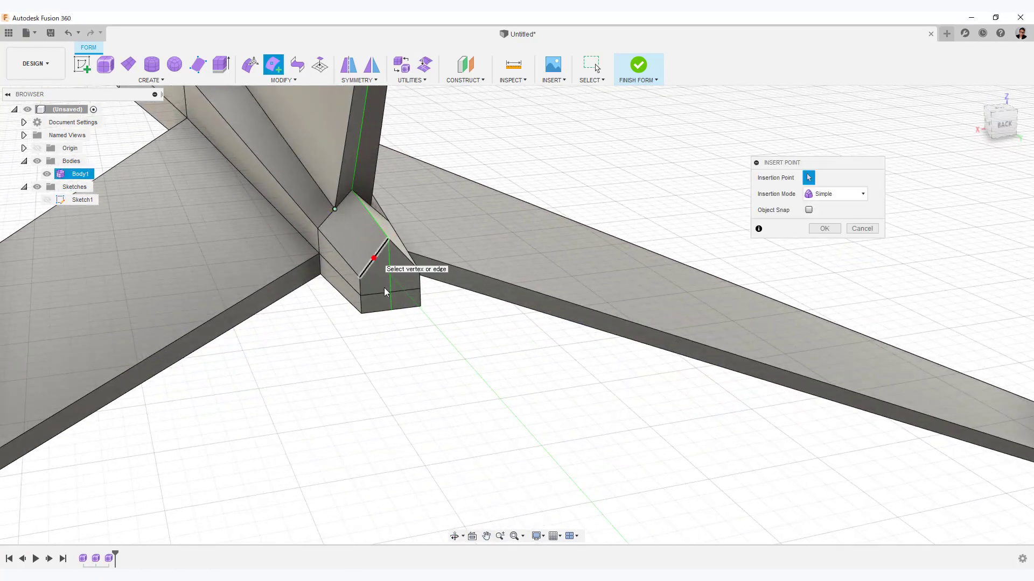
right_click(510, 247)
shift+middle_drag(384, 287, 347, 154)
click(507, 217)
click(622, 288)
shift+middle_drag(622, 288, 667, 235)
click(826, 230)
shift+middle_drag(827, 230, 639, 316)
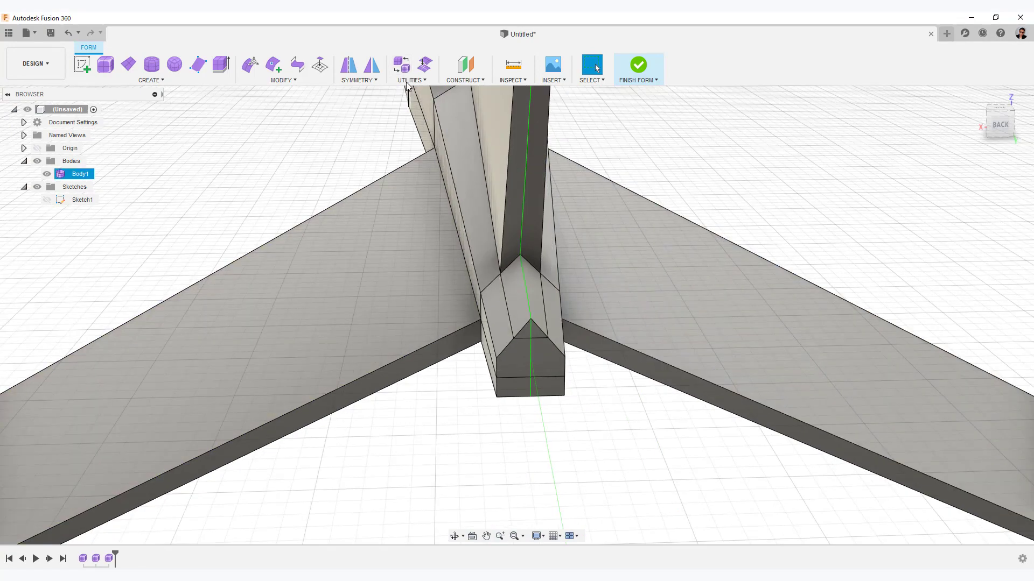
- Run Repair Body on the aircraft form and apply AutoRepair
click(403, 66)
click(862, 228)
click(410, 80)
click(419, 105)
click(428, 256)
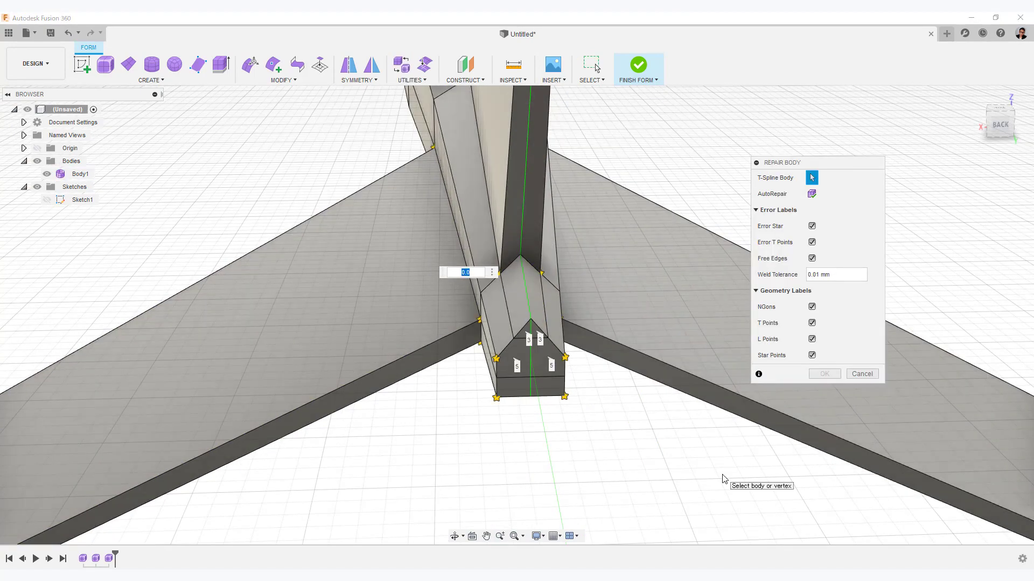
click(811, 194)
click(828, 377)
- Delete the short horizontal edge across the upper part of the tail stub's end face in box display
shift+middle_drag(430, 457, 494, 457)
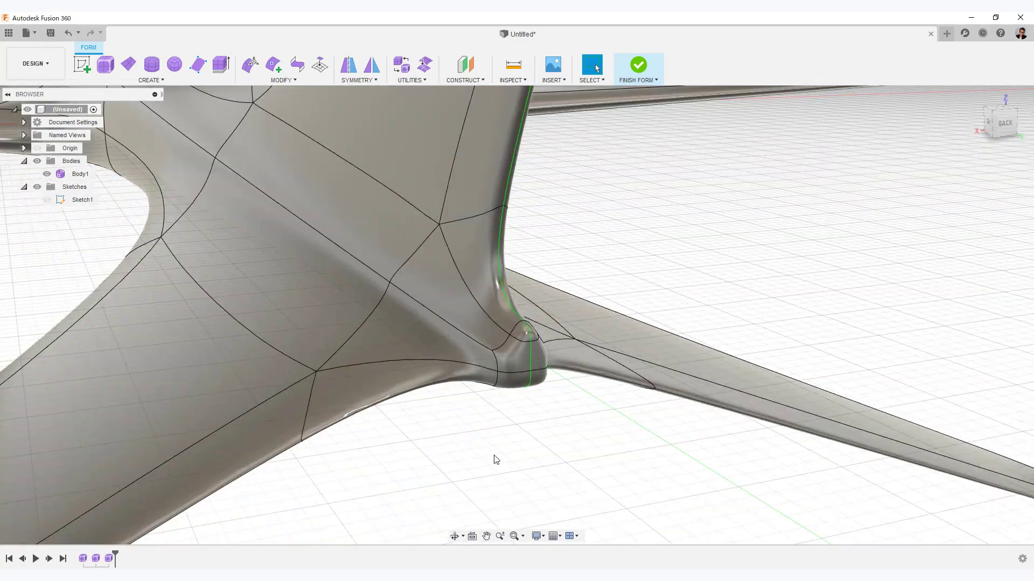
key(alt+1)
scroll(536, 440, up, 5)
shift+middle_drag(541, 359, 603, 304)
scroll(536, 439, down, 5)
click(509, 299)
right_click(780, 208)
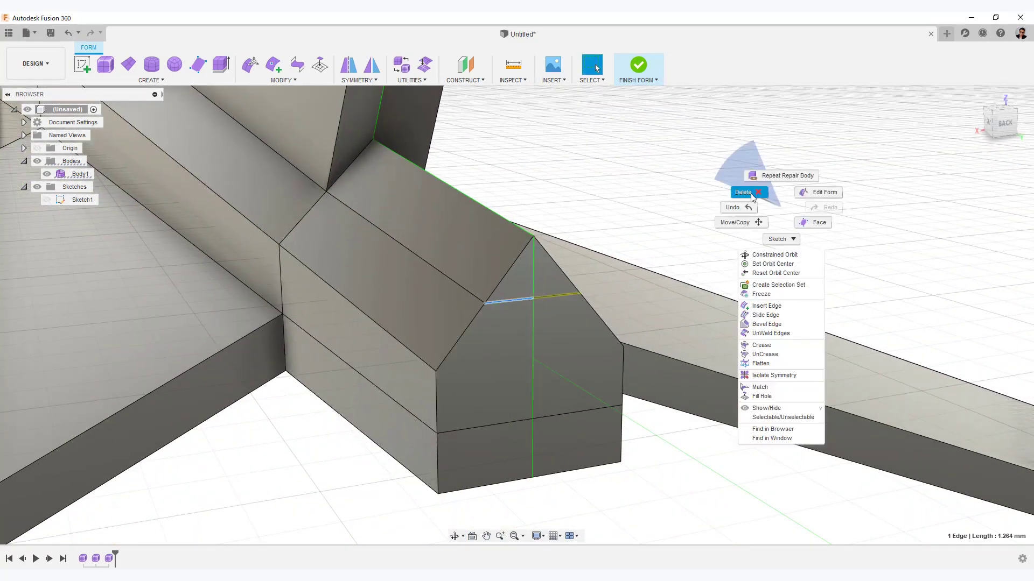
click(749, 192)
- Insert a single edge on the vertical fin parallel to its trailing edge at location 0.142
key(alt+3)
shift+middle_drag(720, 270, 492, 224)
scroll(558, 462, down, 6)
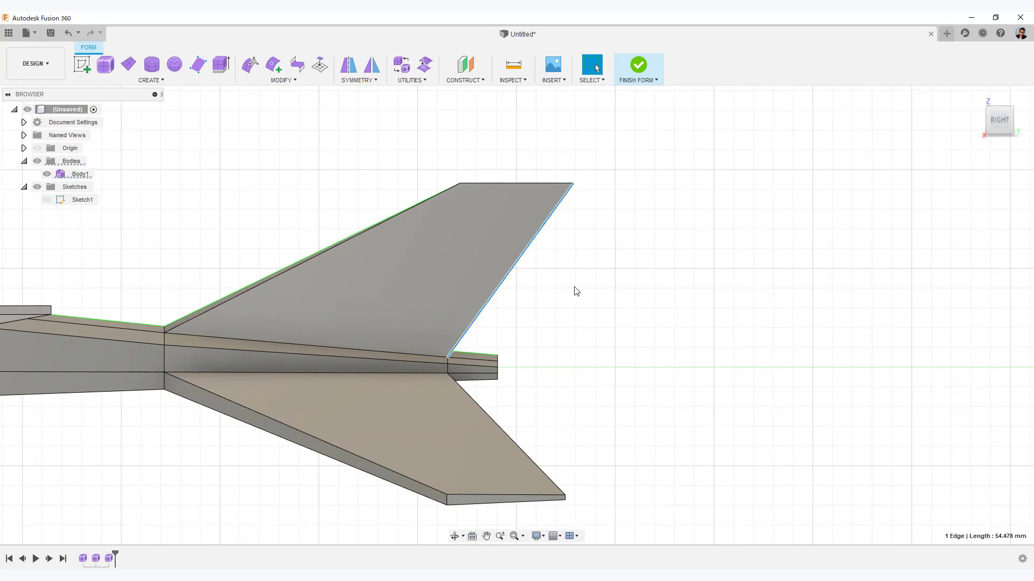
right_click(580, 291)
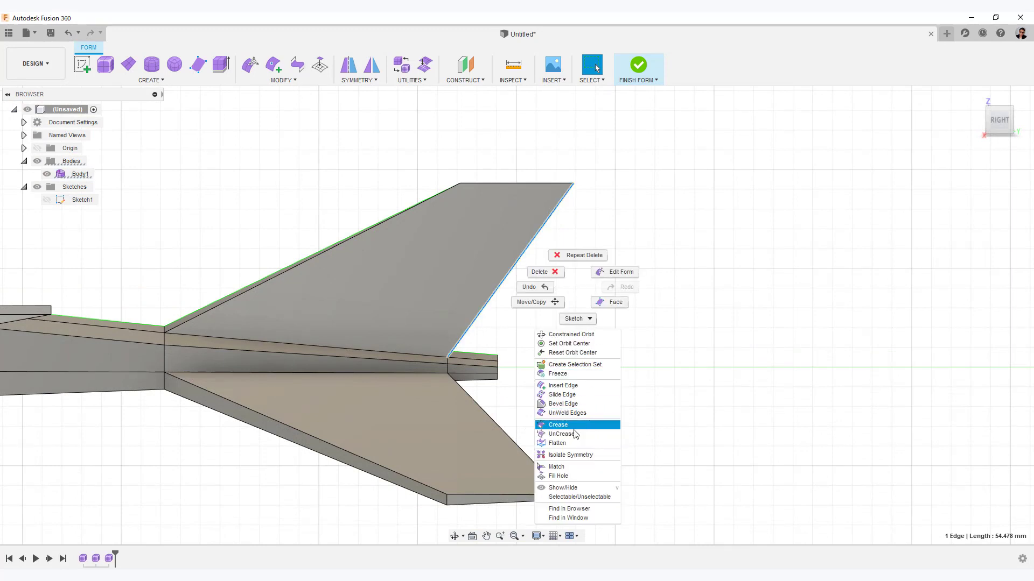
click(564, 385)
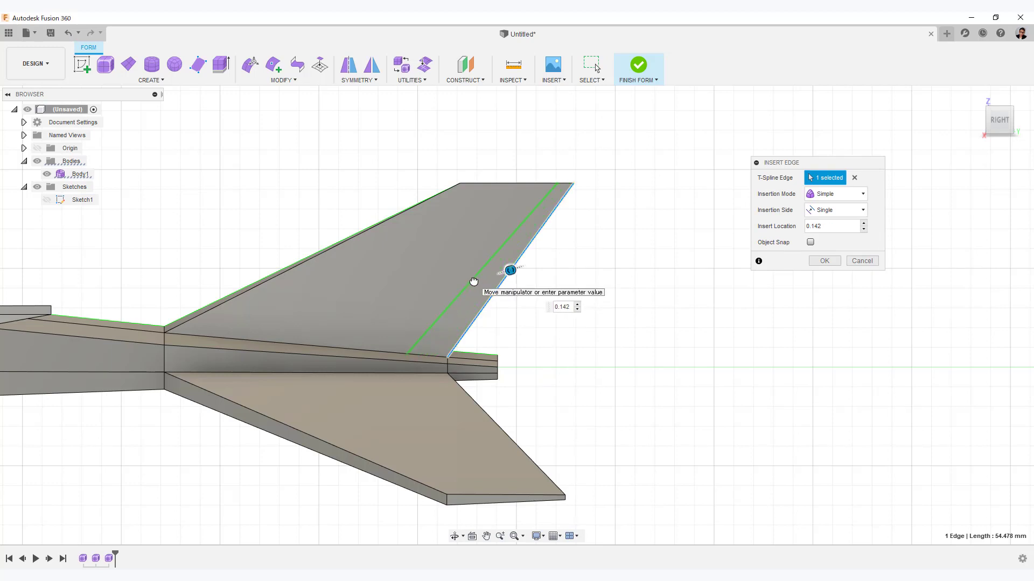
click(828, 264)
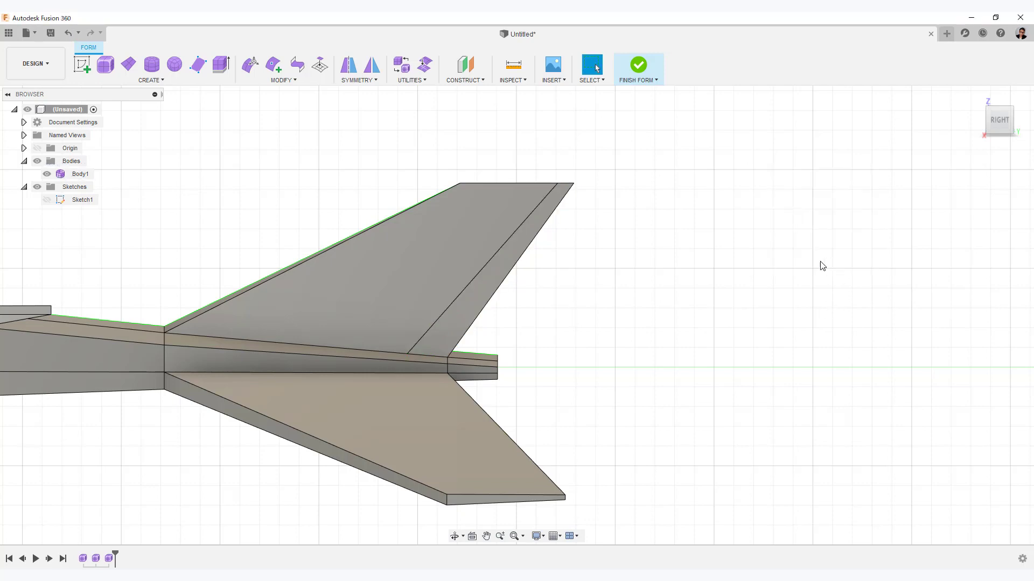
- Insert an edge on the horizontal stabiliser's upper surface beside its trailing edge at location -0.146
shift+middle_drag(665, 365, 498, 369)
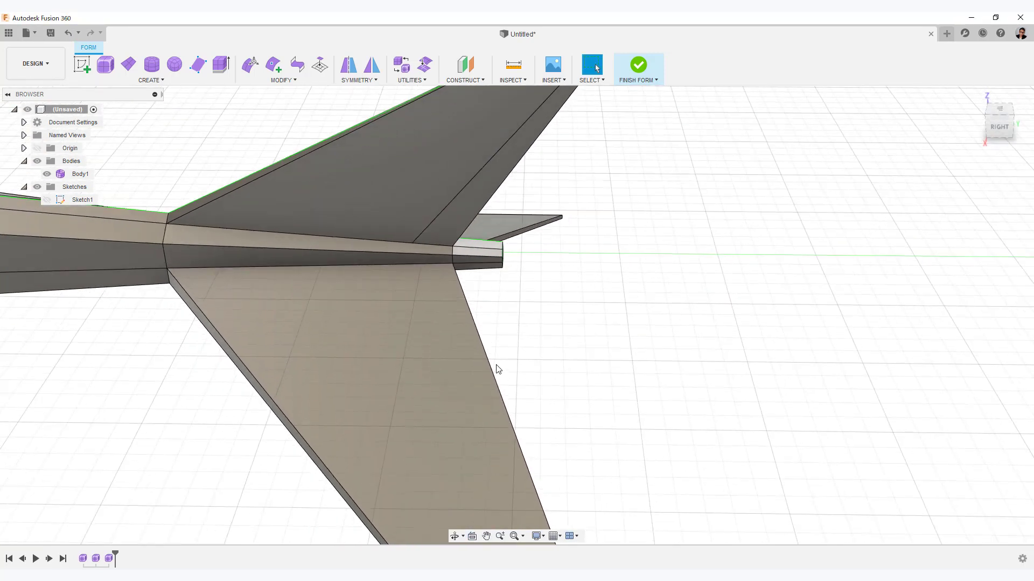
right_click(629, 366)
click(629, 184)
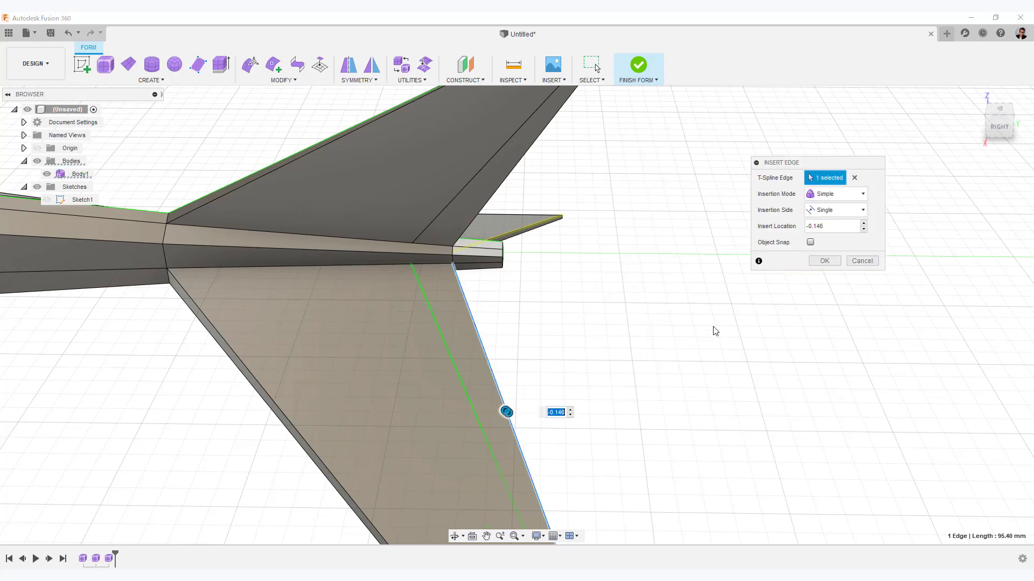
shift+middle_drag(715, 332, 679, 286)
click(824, 260)
- Insert a matching edge on the horizontal stabiliser's underside beside its trailing edge at location 0.139
shift+middle_drag(748, 265, 595, 224)
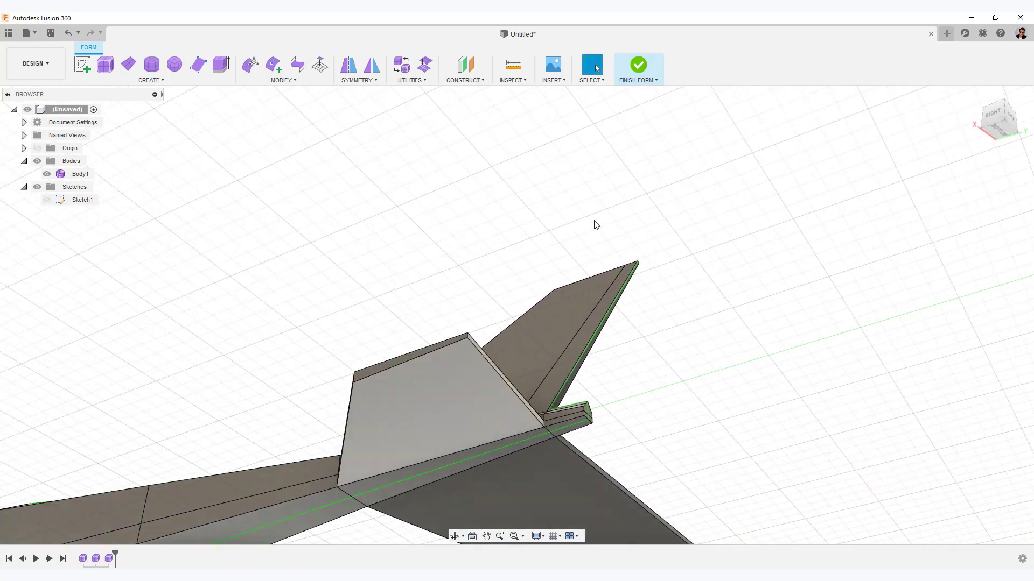
right_click(501, 376)
click(486, 194)
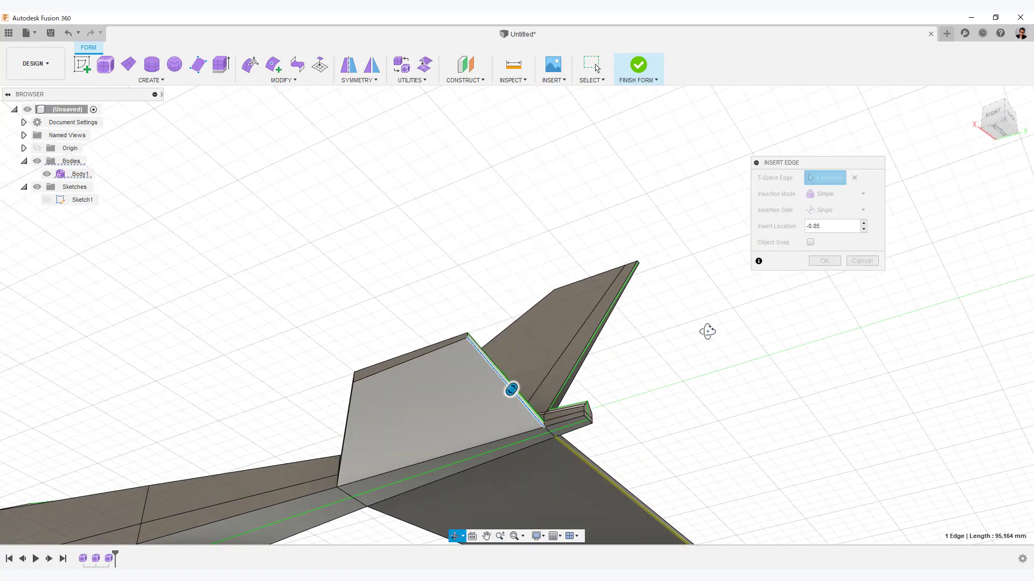
shift+middle_drag(709, 330, 715, 342)
shift+middle_drag(682, 416, 547, 316)
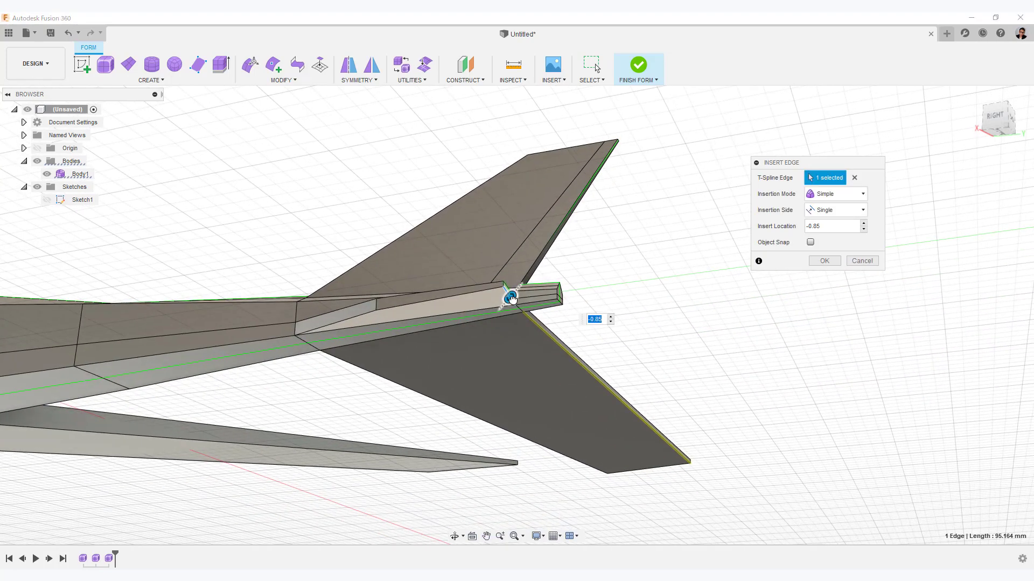
shift+middle_drag(652, 336, 678, 320)
scroll(673, 302, up, 4)
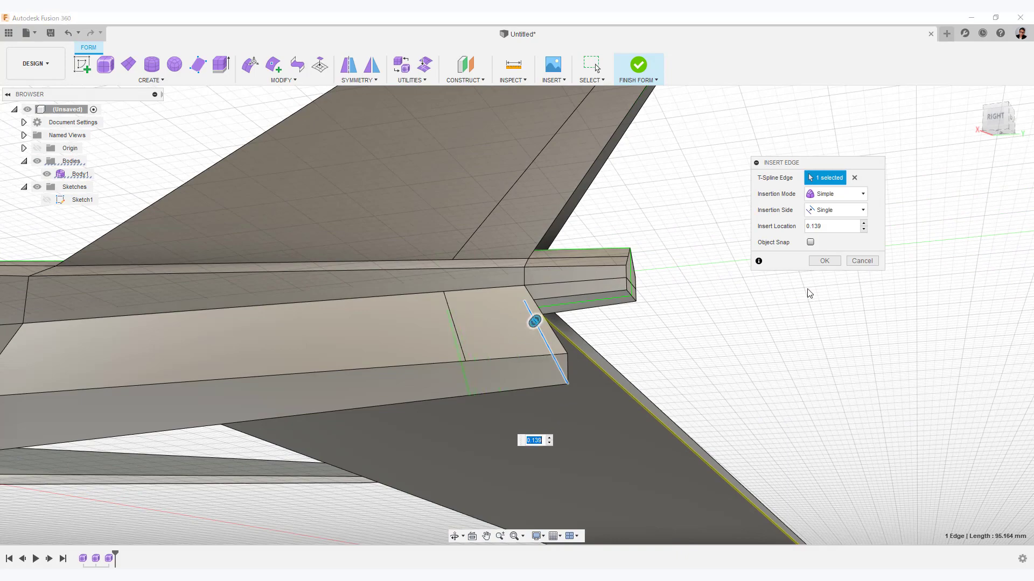
click(824, 261)
- Connect the upper and lower inserted stabiliser edges across the stabiliser tip using Insert Point
shift+middle_drag(768, 339, 679, 262)
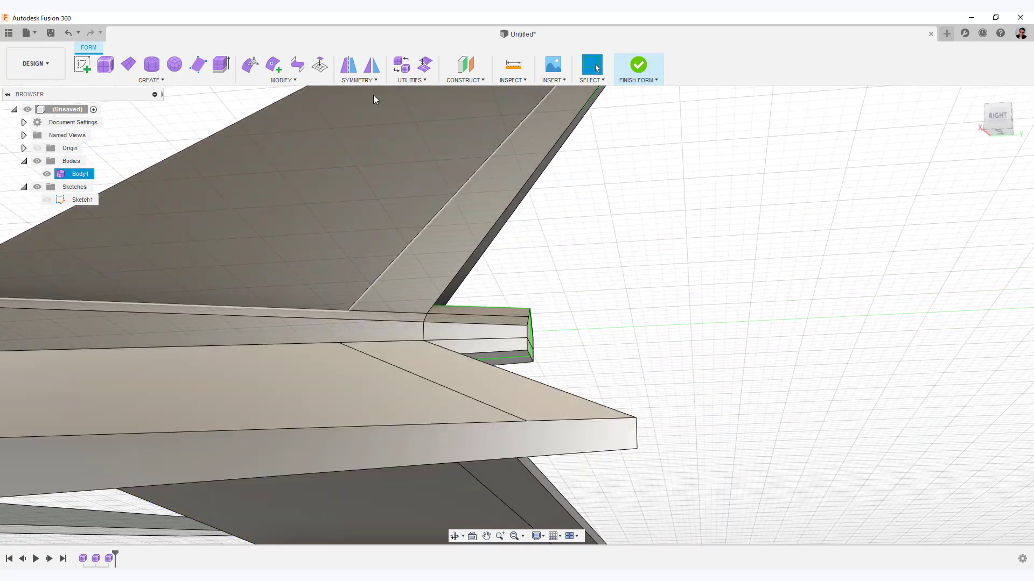
click(273, 66)
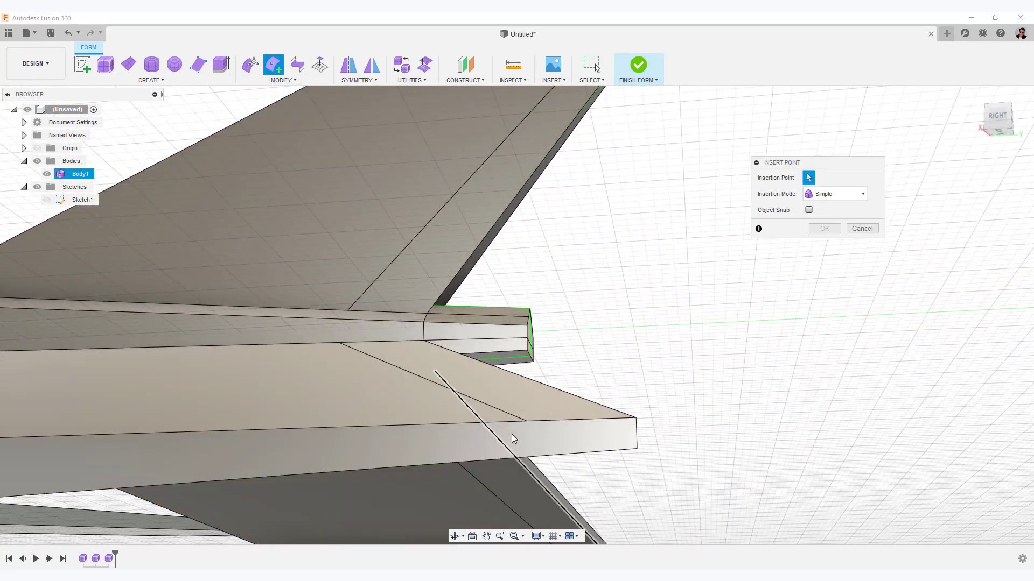
click(532, 457)
right_click(566, 265)
click(566, 236)
- Insert points up the rear fuselage side to connect the stabiliser's inserted edge with the fin's inserted edge
click(340, 344)
shift+middle_drag(356, 302, 358, 325)
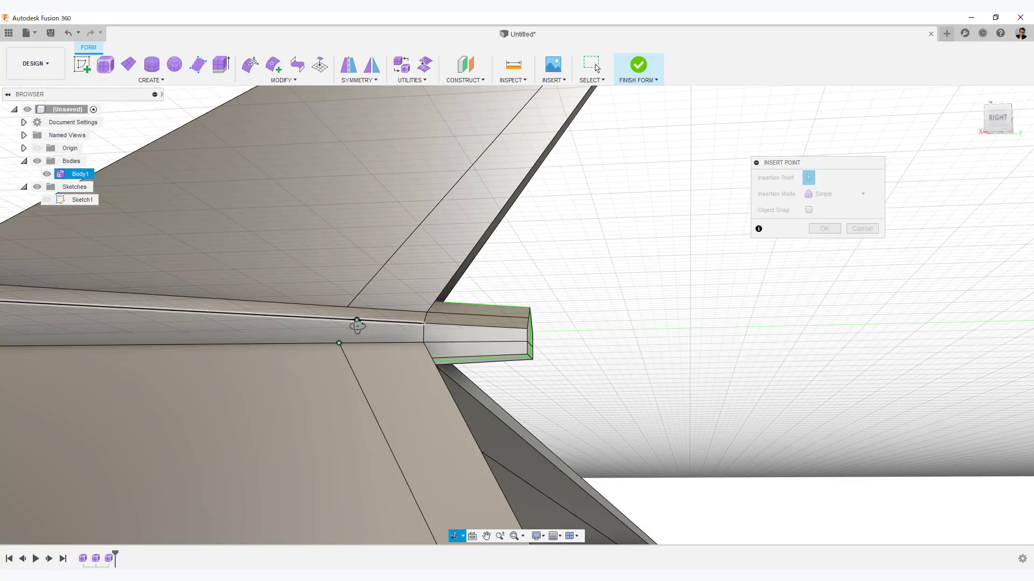
click(341, 319)
click(350, 306)
right_click(350, 305)
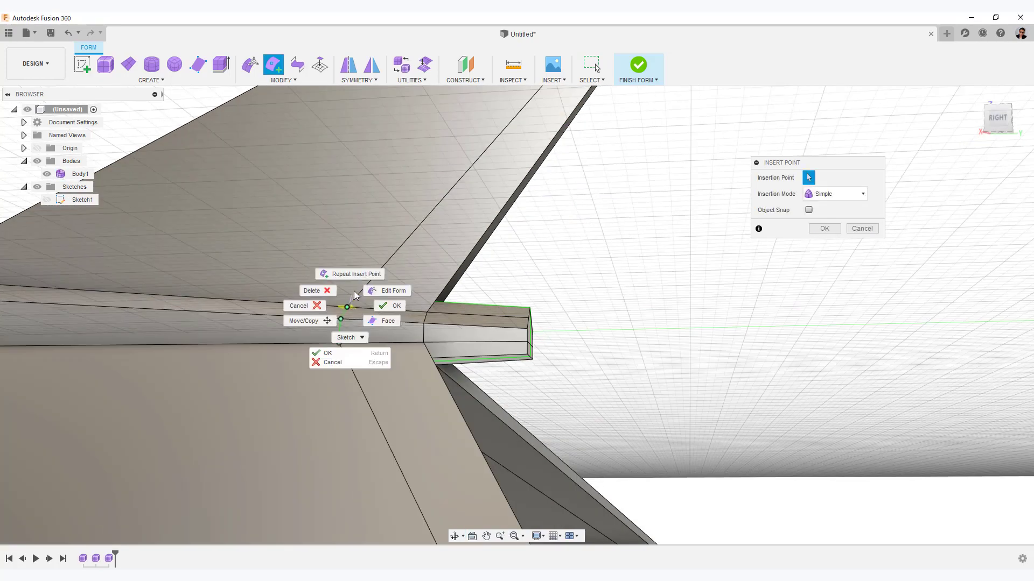
click(389, 305)
- Connect the fin's inserted edge across the fin tip and check the tail in smooth display
scroll(581, 281, down, 3)
shift+middle_drag(581, 282, 459, 302)
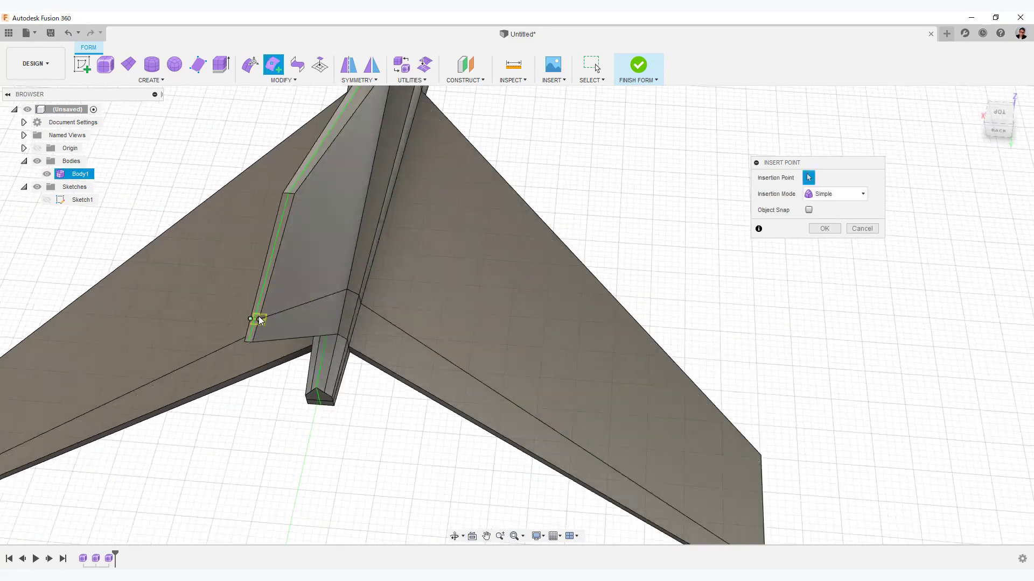
right_click(259, 320)
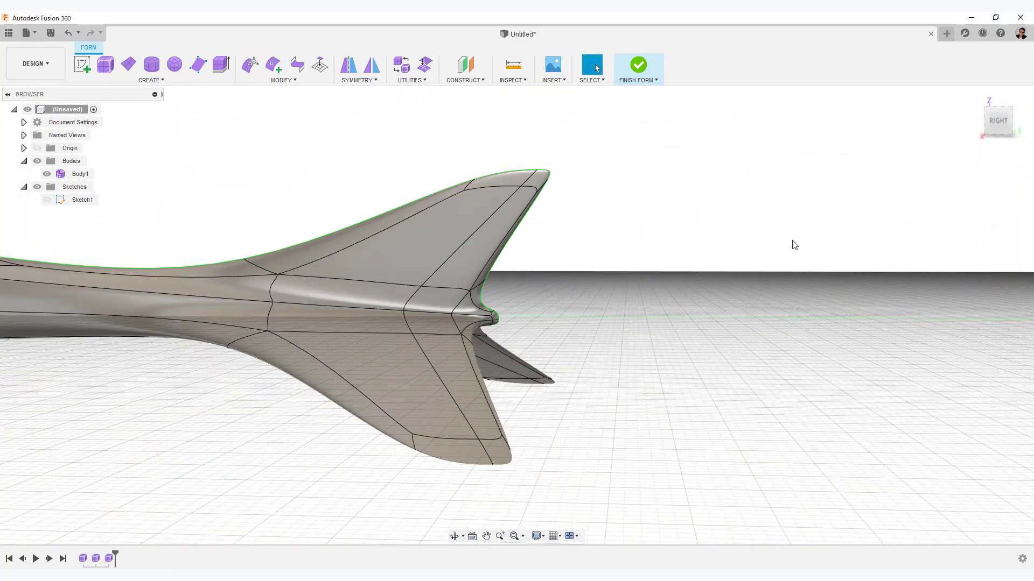
shift+middle_drag(711, 256, 692, 345)
click(996, 116)
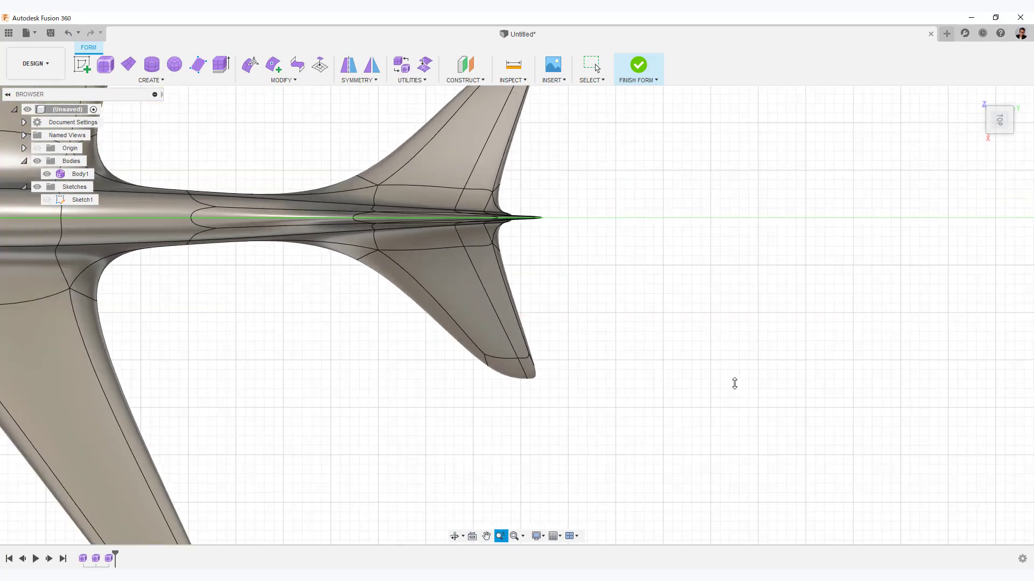
shift+middle_drag(734, 383, 704, 362)
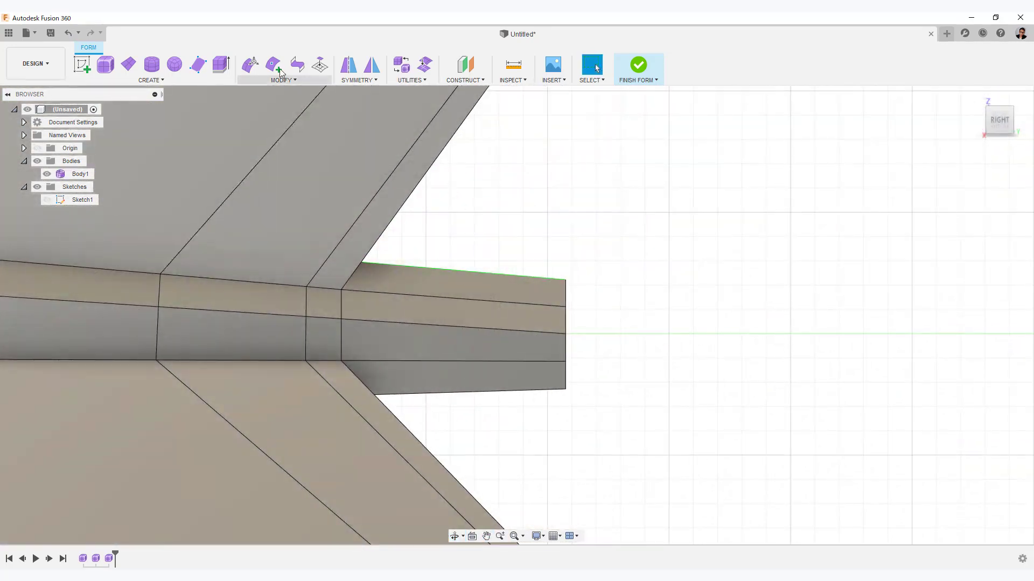
- Insert edges on the tail stub diagonally from its top ridge to the rear corners and across the end face
click(273, 64)
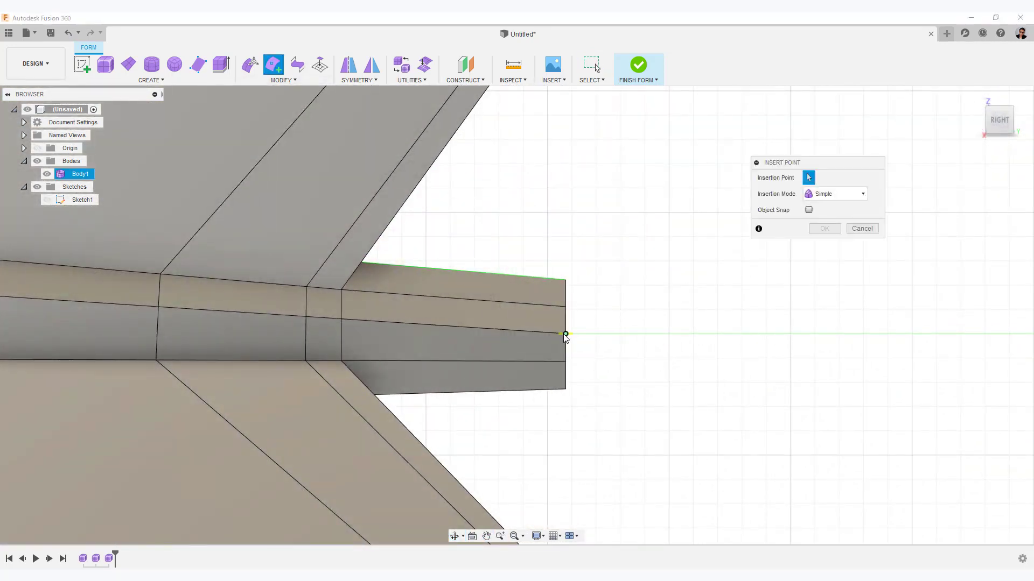
click(485, 274)
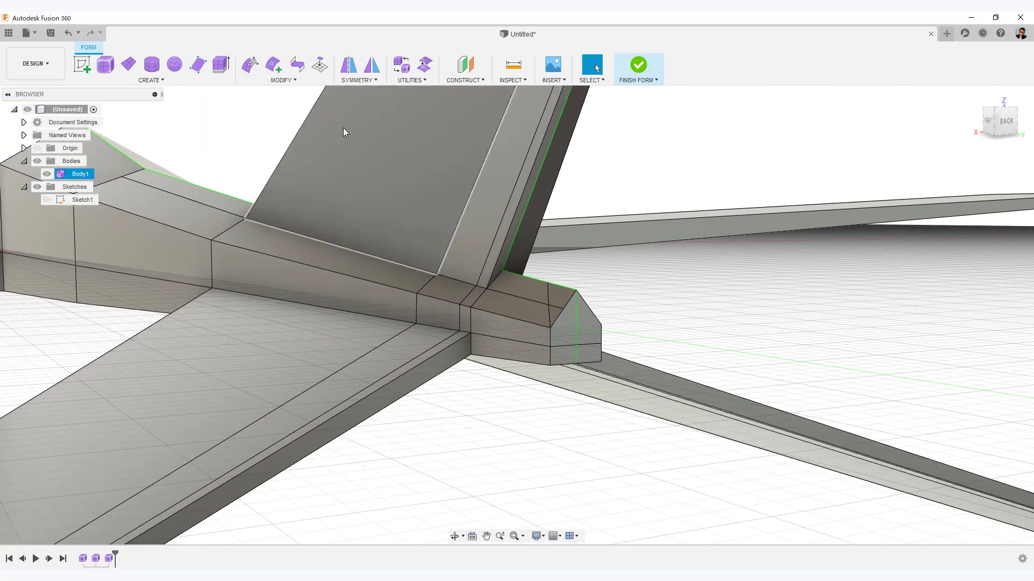
click(602, 325)
right_click(601, 326)
click(652, 323)
- Delete the leftover edges behind the diagonal cut to slope the tail stub's upper end
shift+middle_drag(697, 289, 694, 292)
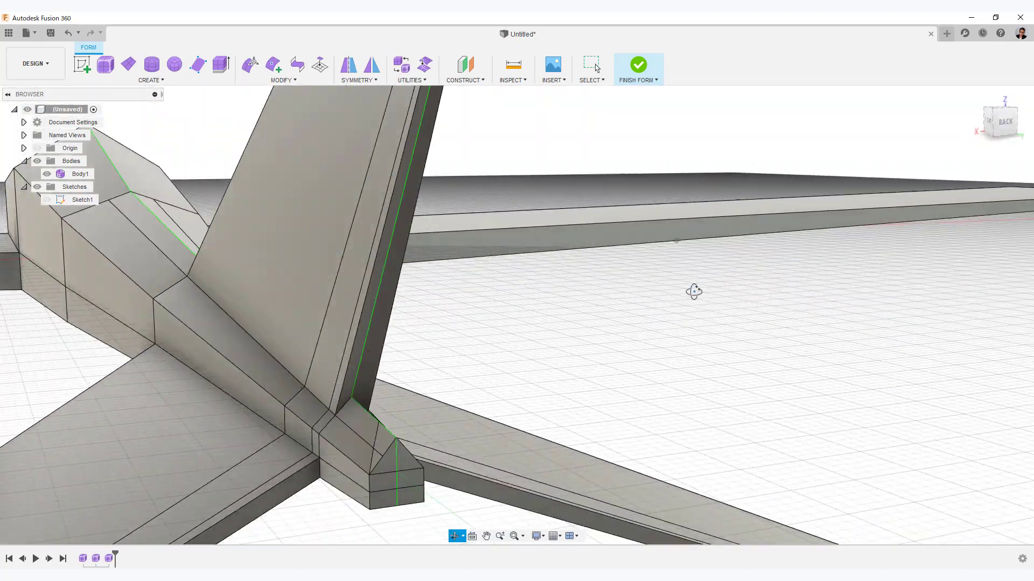
middle_drag(506, 455, 515, 409)
scroll(464, 406, up, 3)
shift+middle_drag(376, 455, 322, 436)
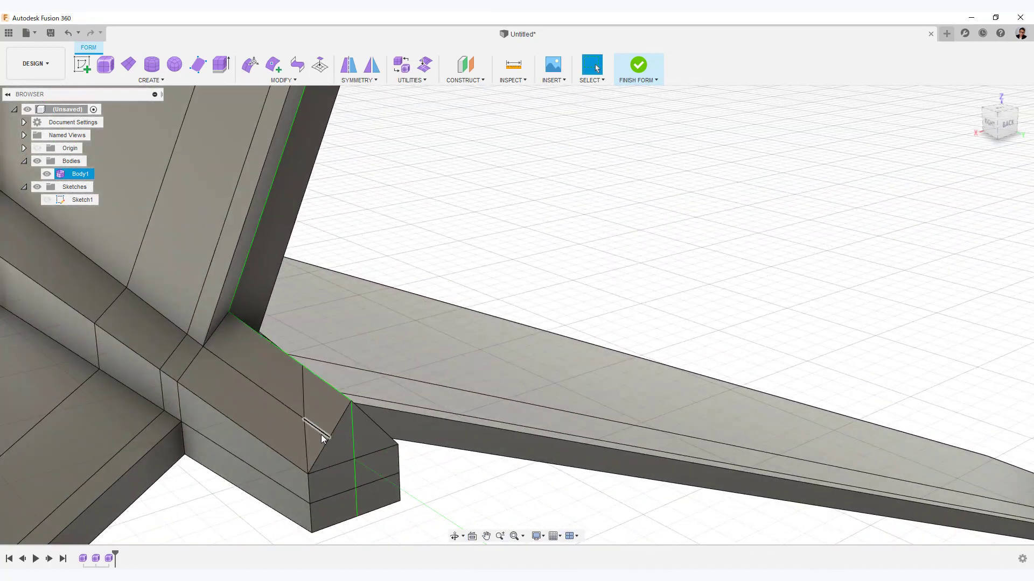
shift+middle_drag(559, 247, 662, 258)
right_click(558, 436)
click(525, 420)
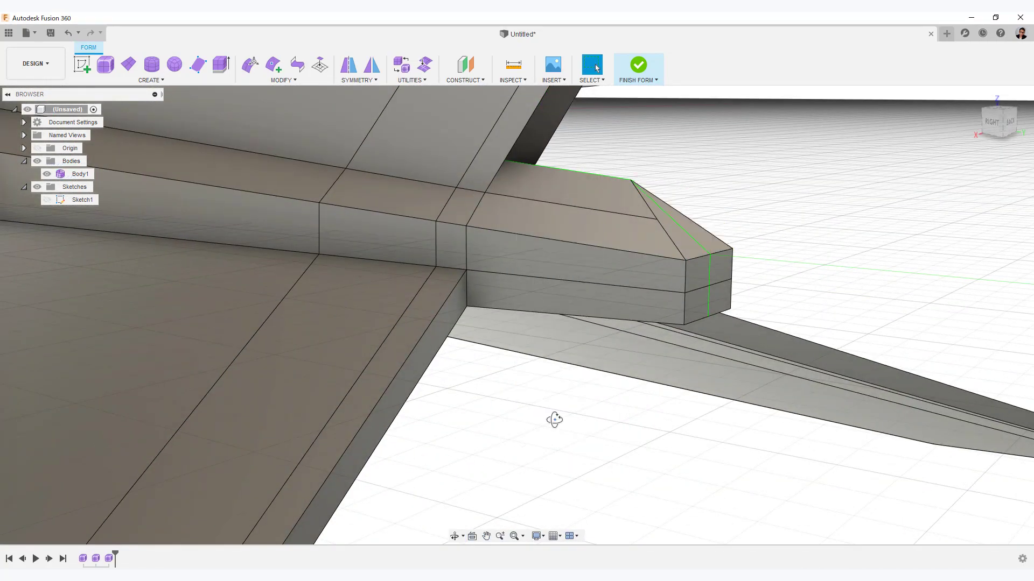
- Inspect the tapered tail stub in smooth display from the rear and right side
shift+middle_drag(553, 420, 300, 491)
mouse_move(398, 469)
shift+middle_down()
mouse_move(349, 491)
mouse_move(318, 461)
mouse_move(388, 489)
mouse_move(411, 484)
shift+middle_up()
middle_drag(411, 484, 414, 494)
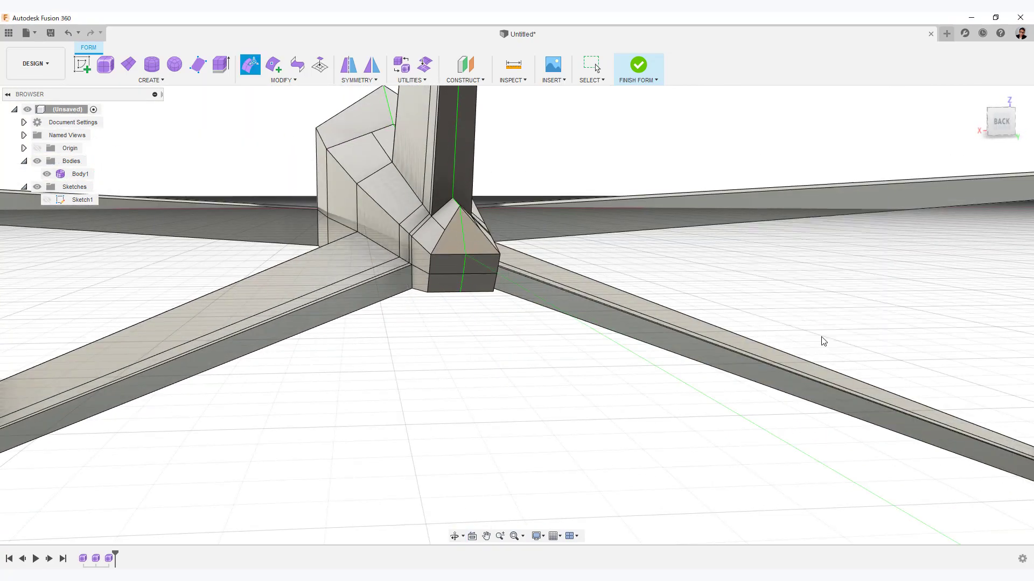
shift+middle_drag(821, 341, 512, 402)
key(alt+3)
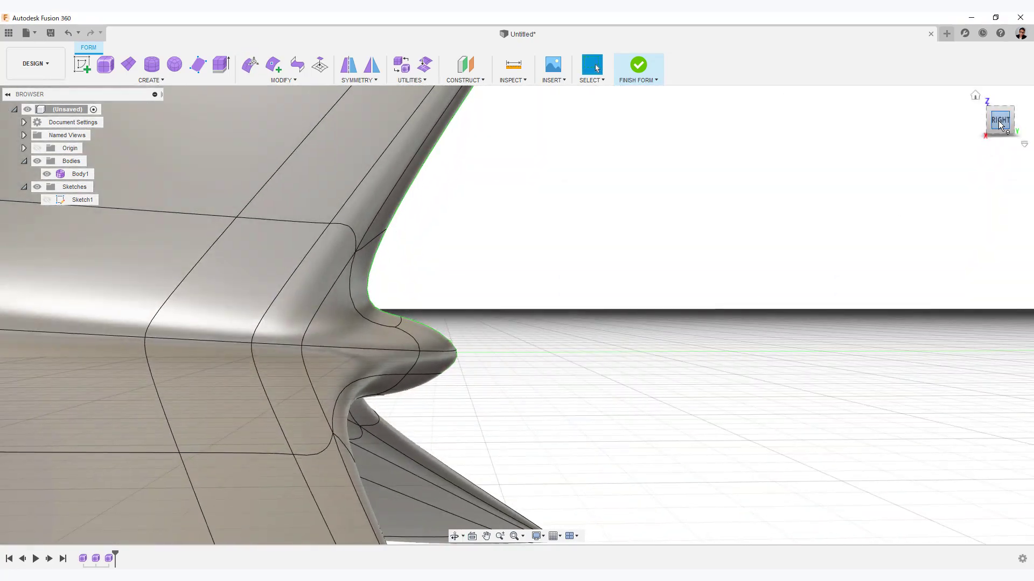
middle_drag(531, 371, 657, 312)
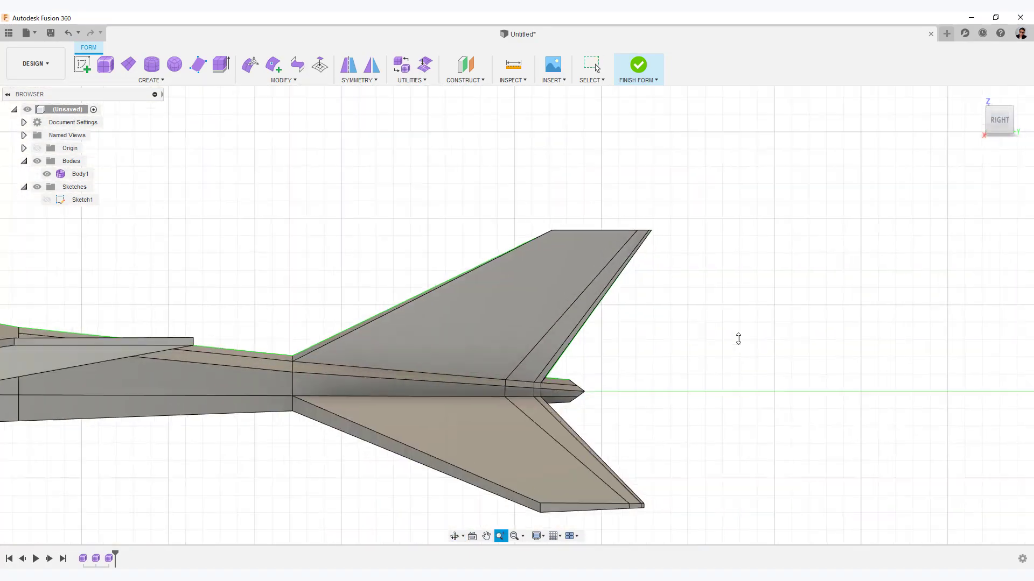
- Window-select the tail stub behind the fin and stabiliser and delete it
drag(738, 338, 688, 416)
key(Escape)
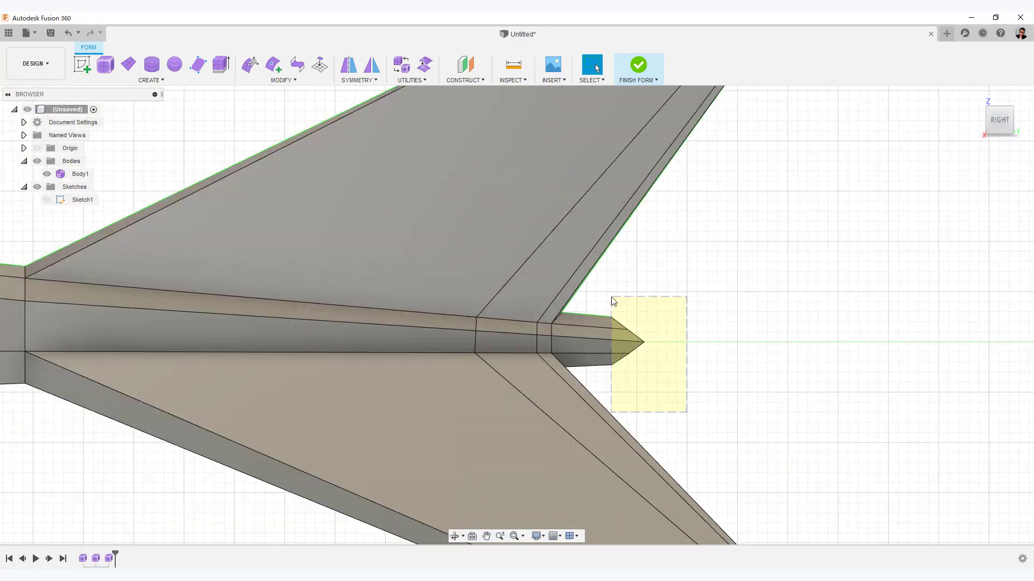
shift+middle_drag(761, 312, 530, 377)
scroll(591, 462, up, 3)
scroll(477, 441, up, 2)
- Close the open rear end of the fuselage with Fill Hole, using a mode that makes one undivided face
click(319, 65)
click(489, 301)
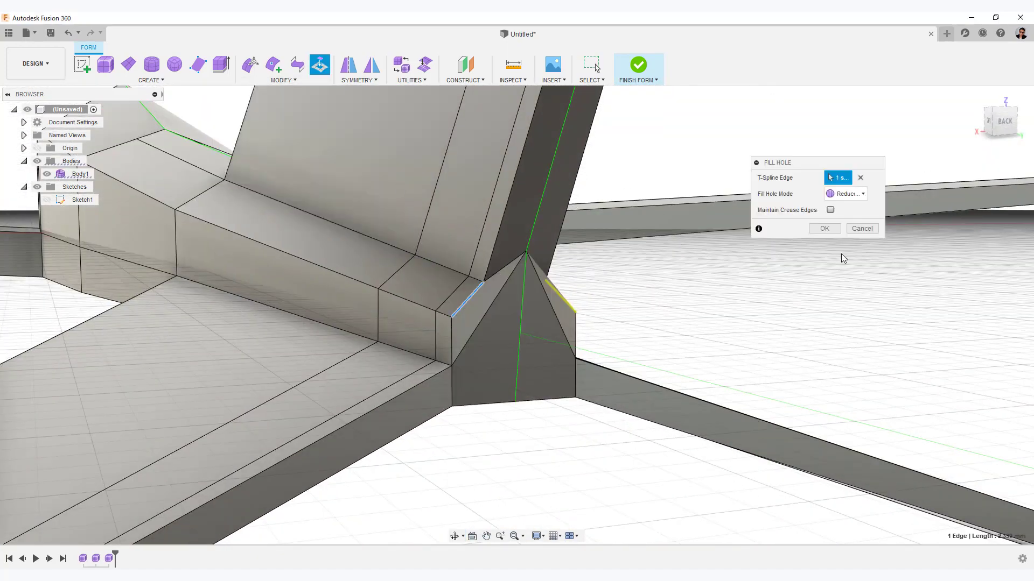
click(848, 221)
click(828, 232)
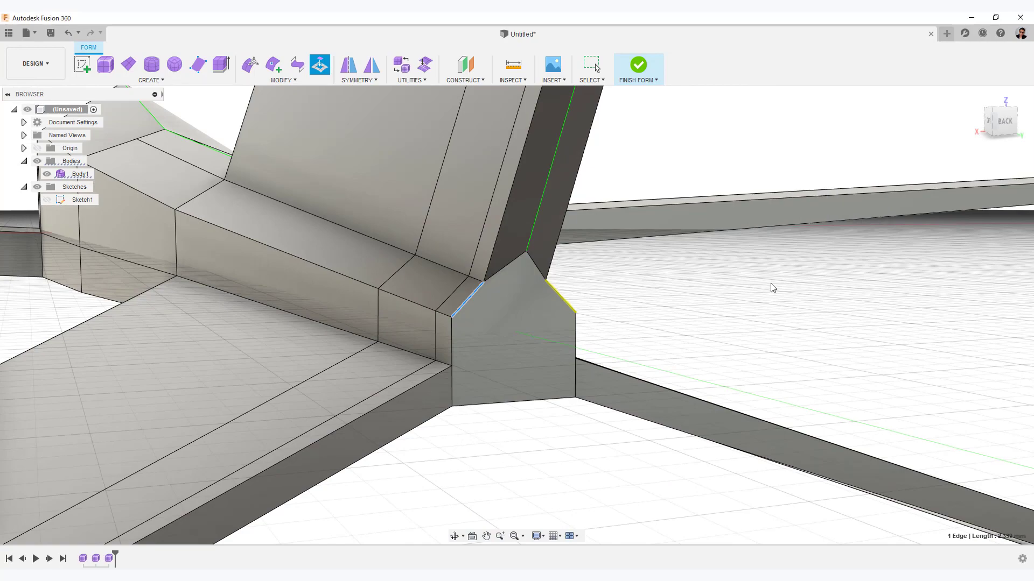
- Inspect the filled rear face and the adjoining fin and stabiliser edges from behind and below
shift+middle_drag(773, 289, 728, 300)
scroll(583, 399, down, 5)
scroll(331, 380, up, 3)
shift+middle_drag(584, 399, 560, 388)
scroll(331, 380, up, 5)
middle_drag(559, 388, 419, 346)
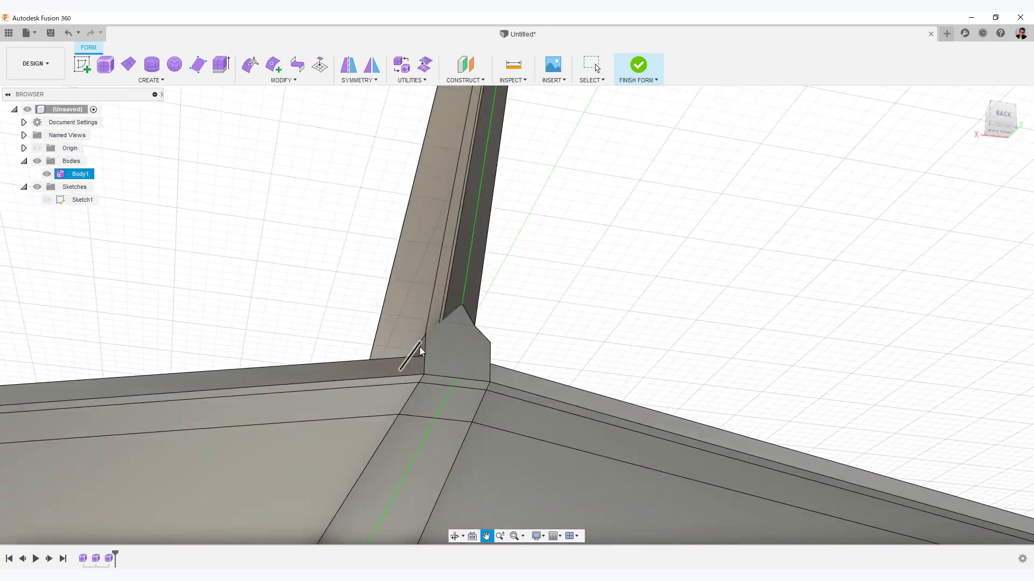
- Insert an edge down the centreline of the filled rear face, from its apex to the bottom edge, with Insert Point
click(1000, 116)
click(274, 65)
click(509, 189)
shift+middle_drag(509, 188, 490, 339)
click(488, 335)
click(836, 231)
shift+middle_drag(831, 235, 732, 331)
scroll(713, 226, up, 3)
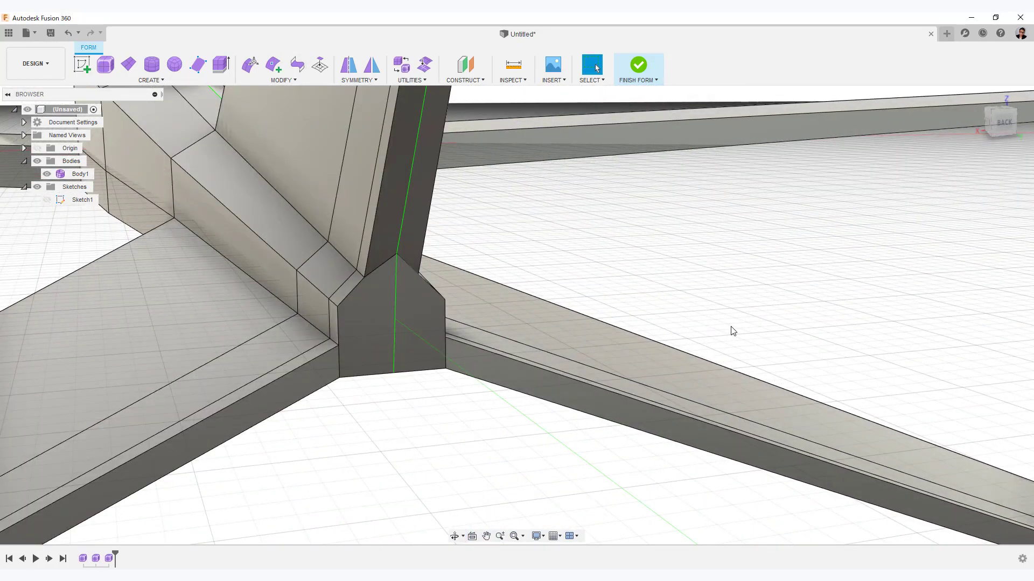
- Insert an edge across the rear face between the two lower fin corners and remove the peaked edges above it
click(380, 266)
shift+middle_drag(550, 259, 643, 247)
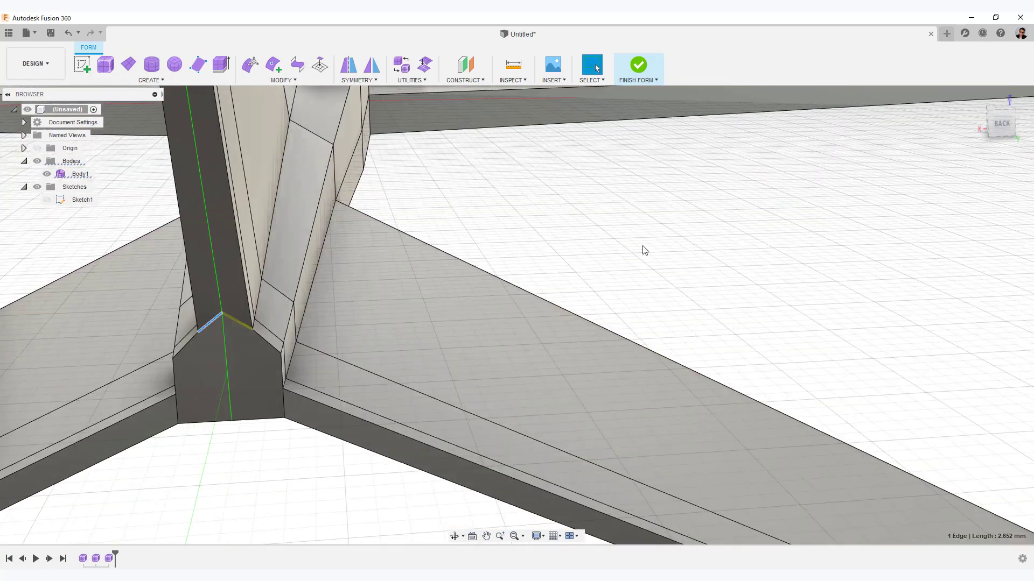
click(1004, 132)
click(273, 65)
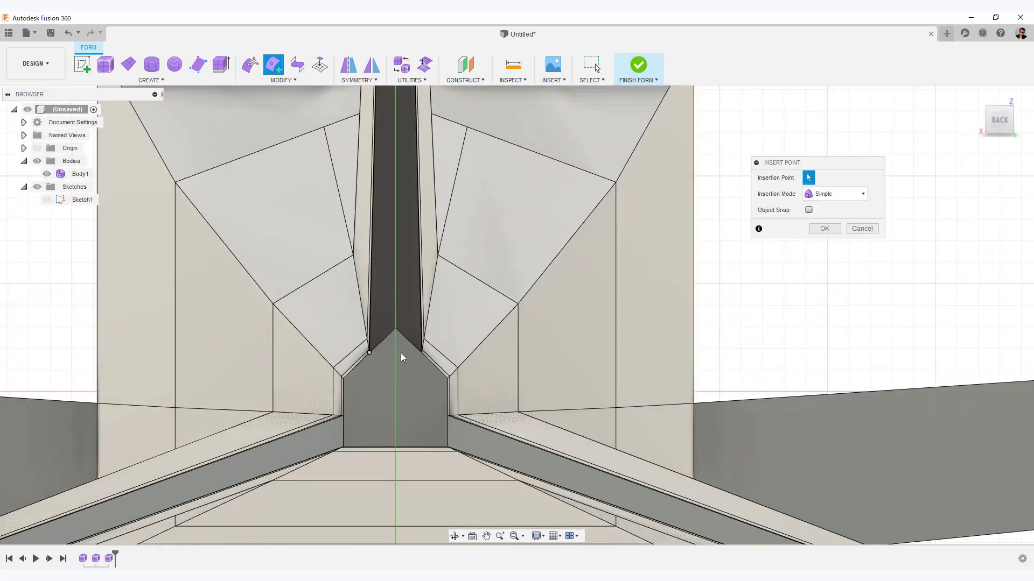
click(455, 357)
shift+middle_drag(377, 398, 491, 362)
scroll(493, 361, up, 2)
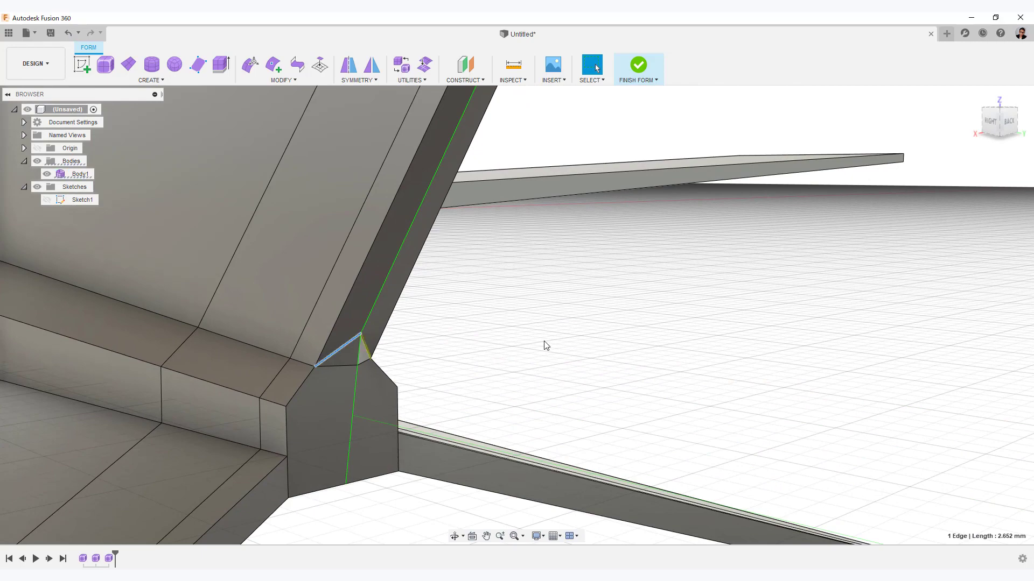
- Move the centre vertex at the fin's lower rear end forward about 0.7 mm in Edit Form
click(989, 121)
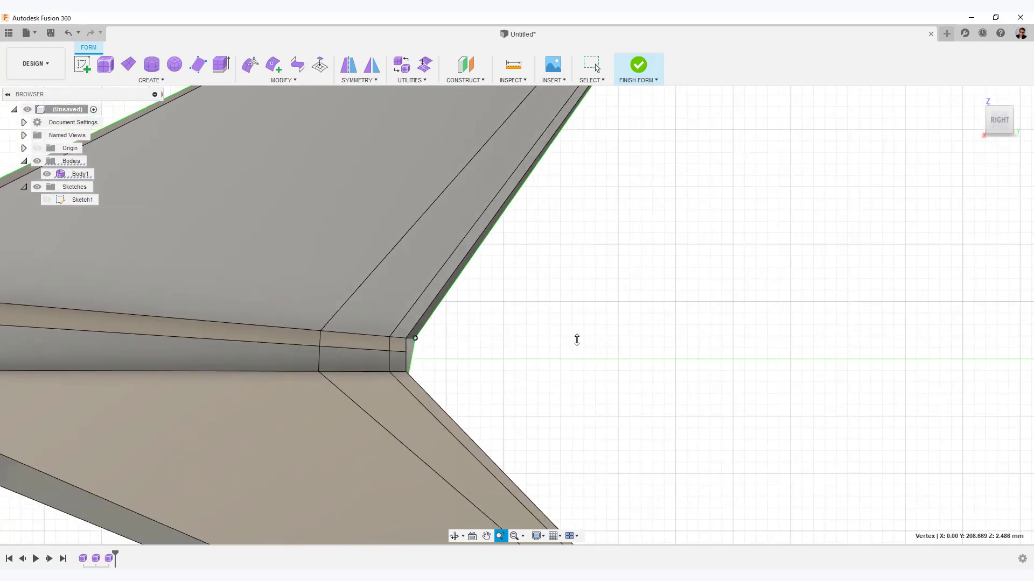
right_click(469, 326)
click(504, 312)
drag(370, 321, 355, 338)
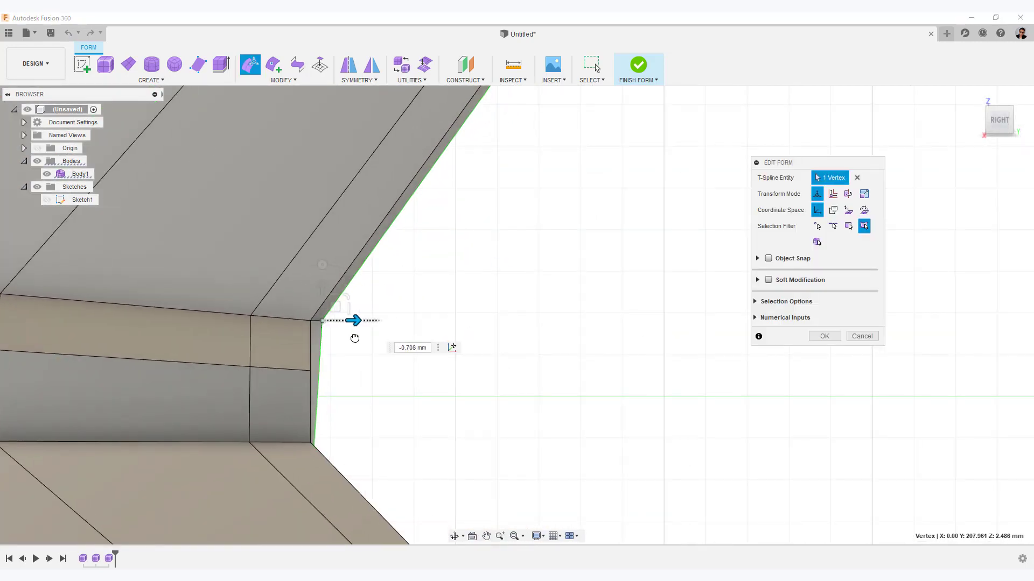
shift+middle_drag(530, 286, 432, 450)
scroll(432, 450, up, 2)
click(829, 338)
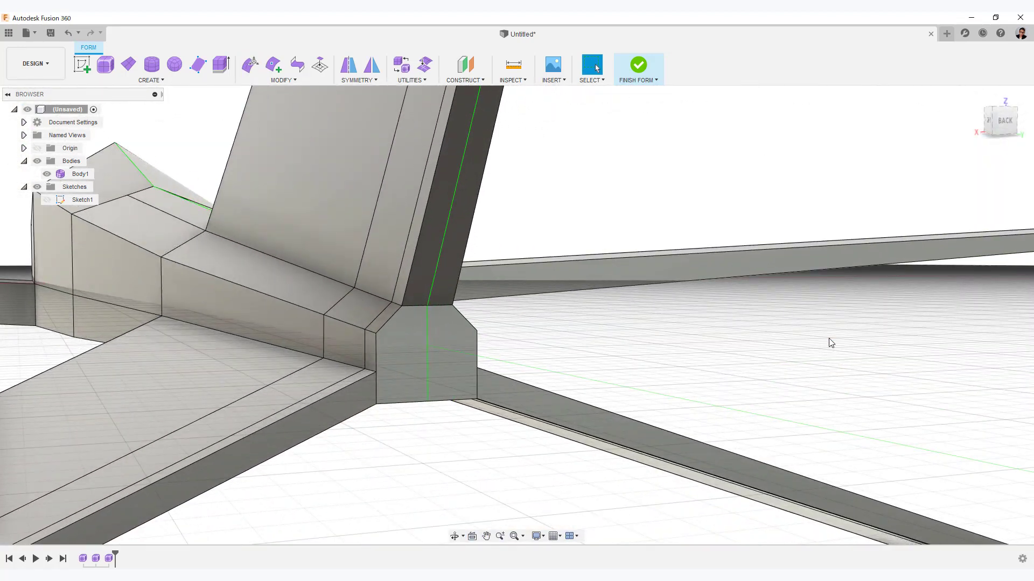
- Examine the junction of fin, stabilisers and fuselage end in smooth display, ending in box display
key(alt+3)
mouse_move(420, 393)
shift+middle_down()
mouse_move(477, 456)
mouse_move(425, 376)
shift+middle_up()
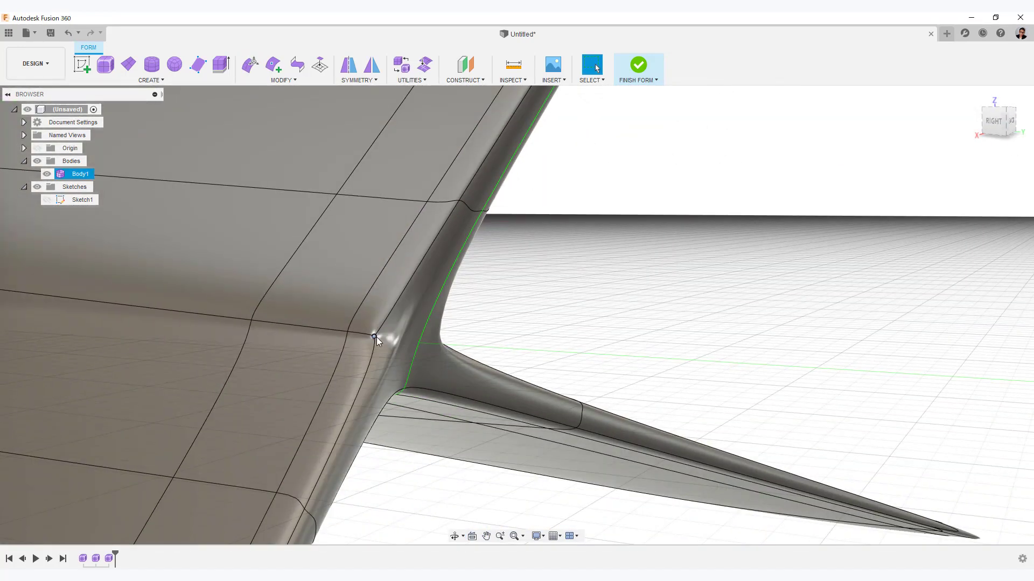
scroll(395, 419, up, 2)
shift+middle_drag(572, 374, 648, 332)
mouse_move(735, 323)
shift+middle_down()
mouse_move(717, 328)
mouse_move(613, 296)
mouse_move(676, 330)
mouse_move(693, 307)
mouse_move(721, 315)
shift+middle_up()
key(alt+1)
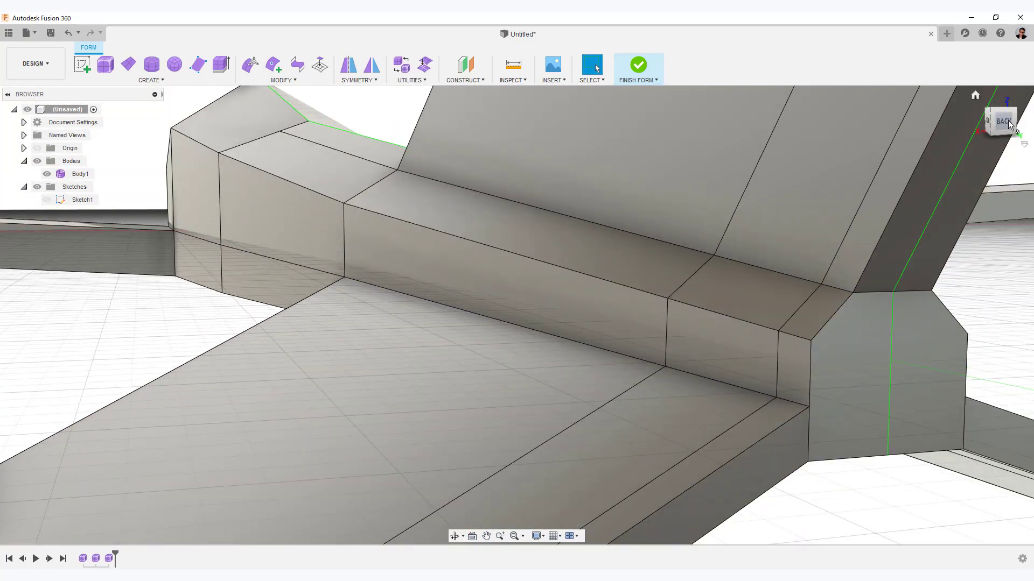
- Insert an edge across the rear fuselage face between its side corners with Insert Point
click(1003, 123)
middle_drag(807, 237, 396, 138)
click(273, 65)
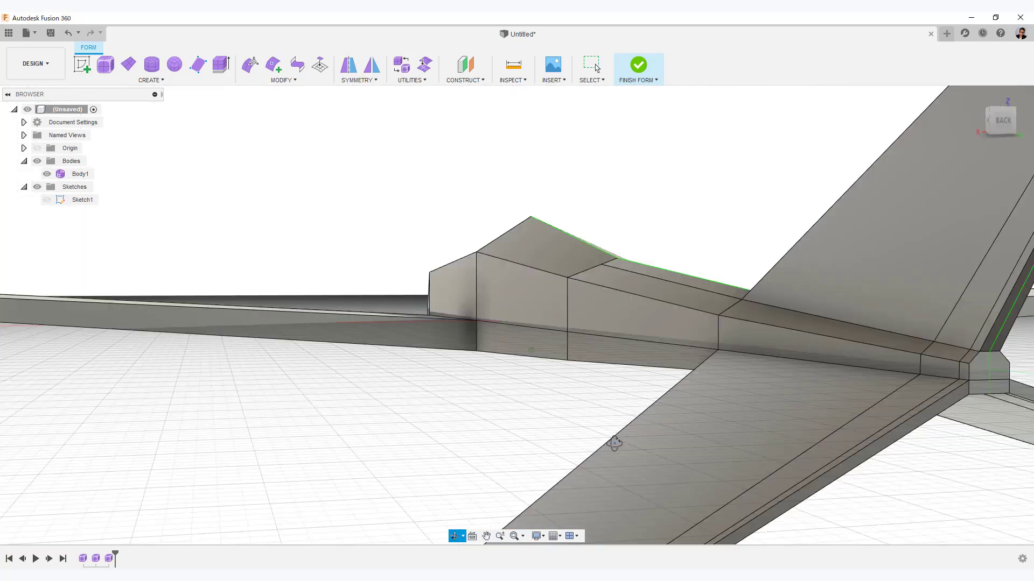
- Insert a single edge just inboard of the wing tip's end edge, in Simple mode at location -0.027
shift+middle_drag(615, 443, 486, 487)
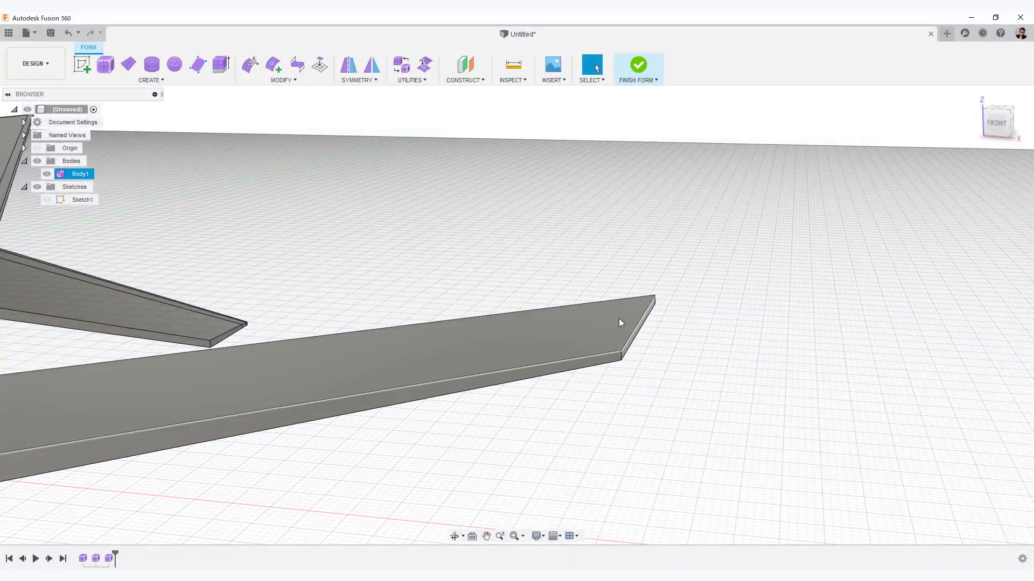
click(639, 323)
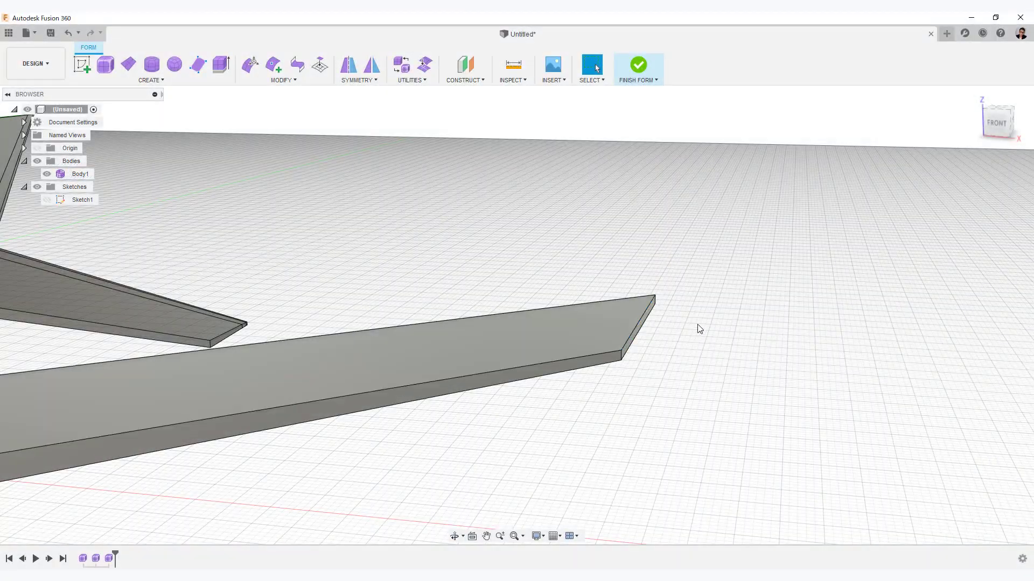
shift+middle_drag(700, 329, 683, 302)
click(677, 322)
right_click(695, 242)
click(687, 342)
shift+middle_drag(695, 372, 689, 429)
scroll(689, 429, up, 2)
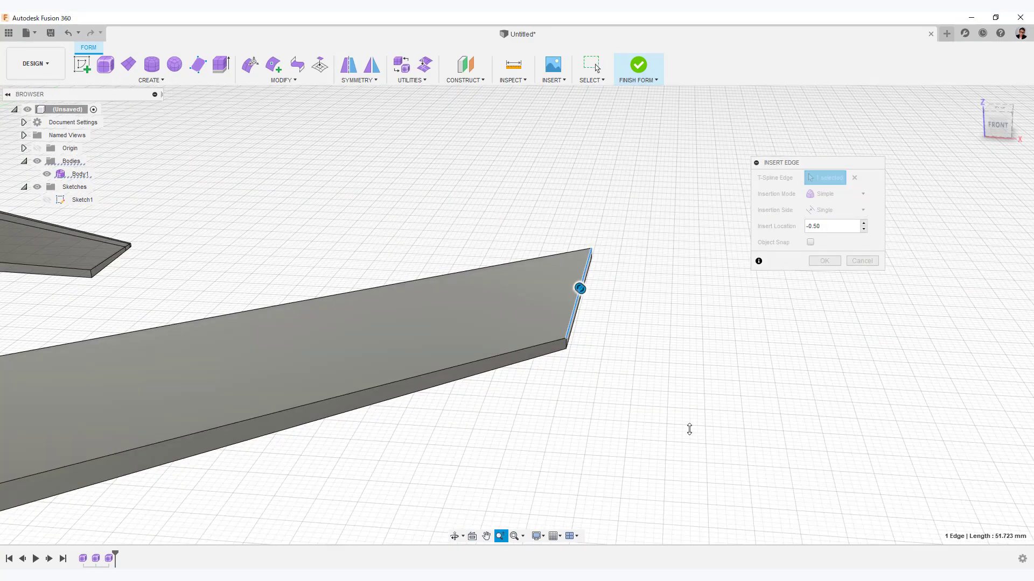
scroll(689, 429, down, 3)
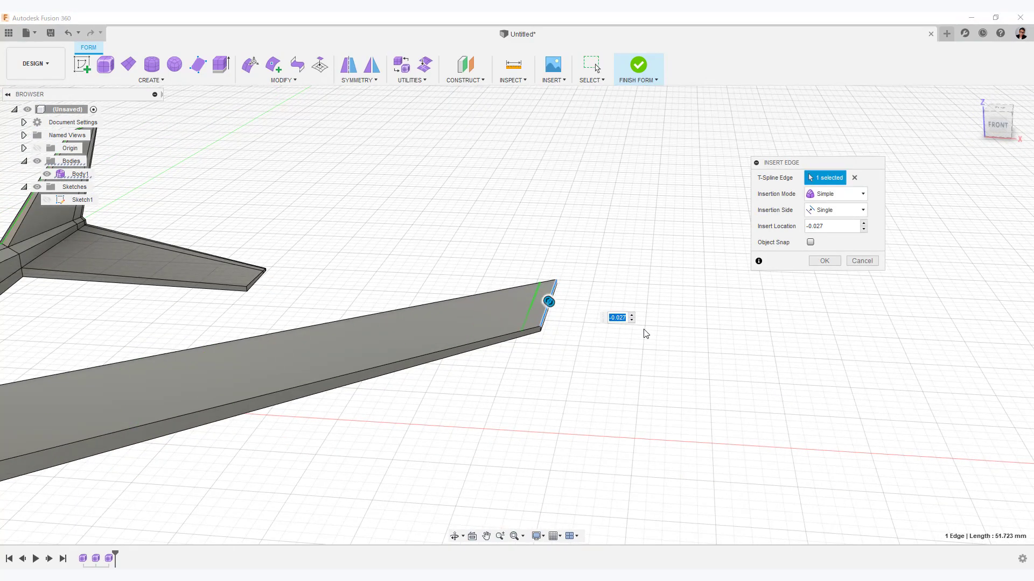
click(824, 261)
- Extrude the narrow top face at the wing tip upward into a winglet and shift its end outward about 31 mm
scroll(609, 374, up, 3)
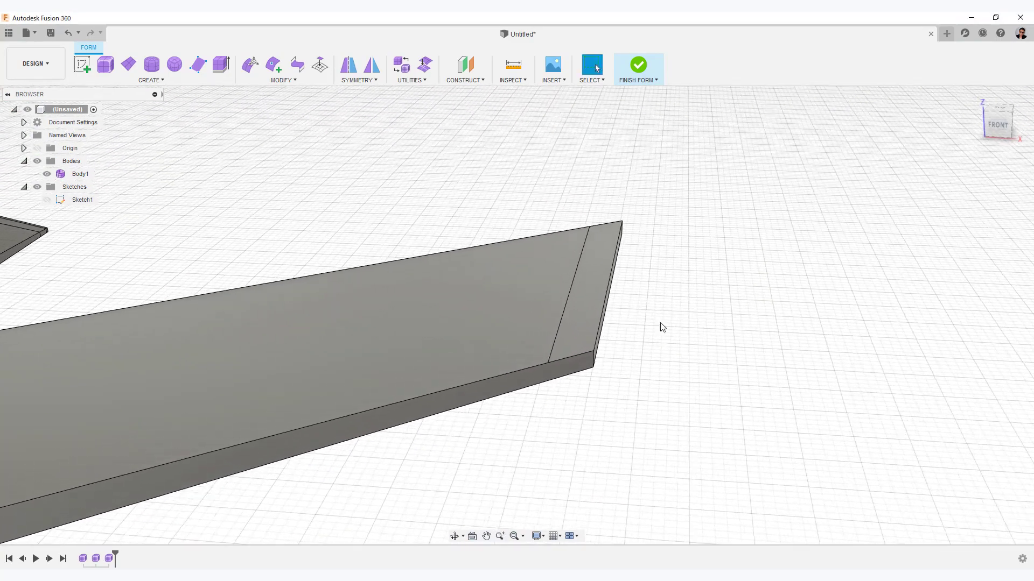
shift+middle_drag(644, 421, 634, 408)
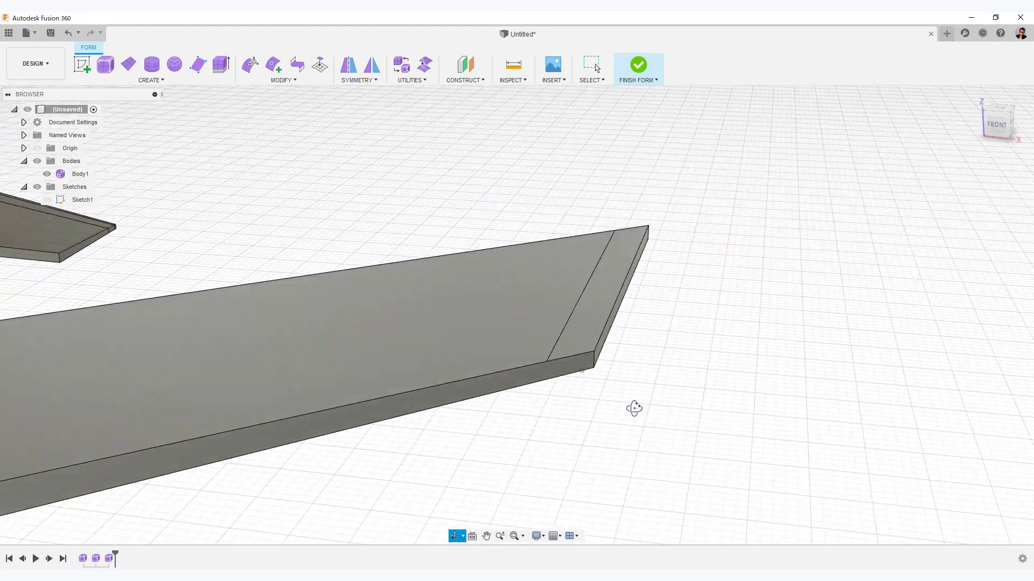
click(995, 125)
right_click(655, 279)
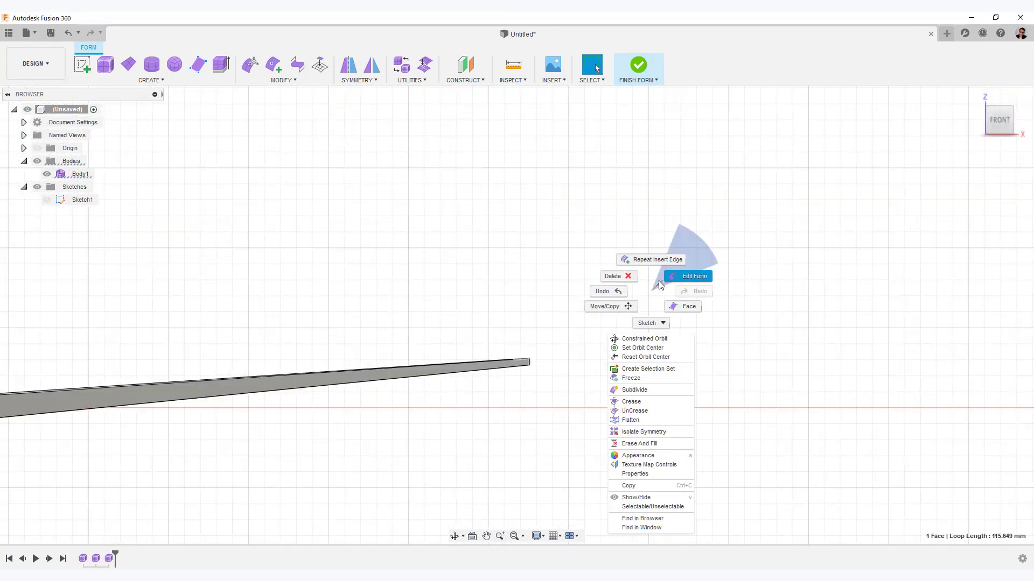
click(692, 276)
drag(538, 318, 537, 221)
scroll(604, 182, down, 3)
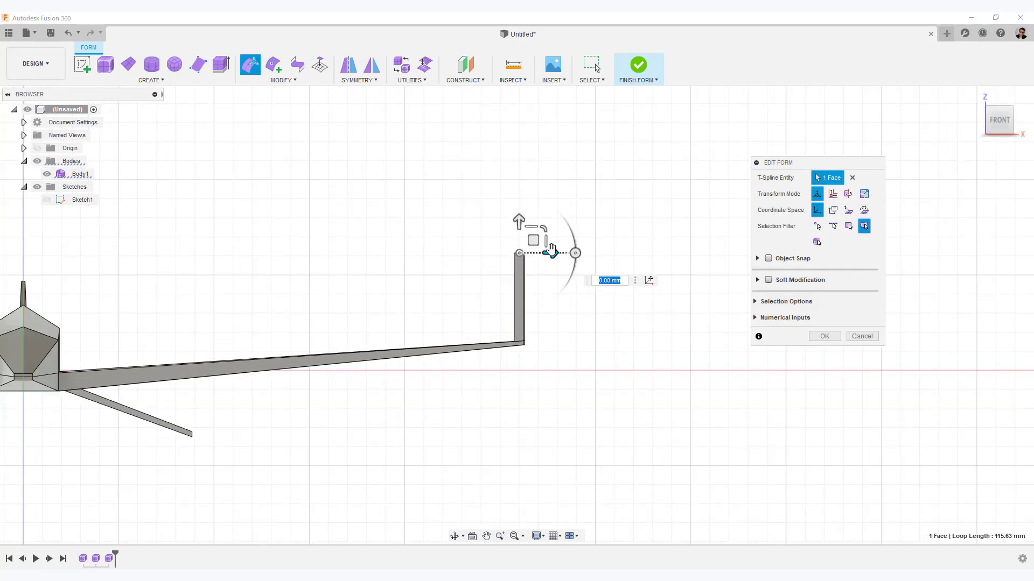
drag(554, 255, 614, 266)
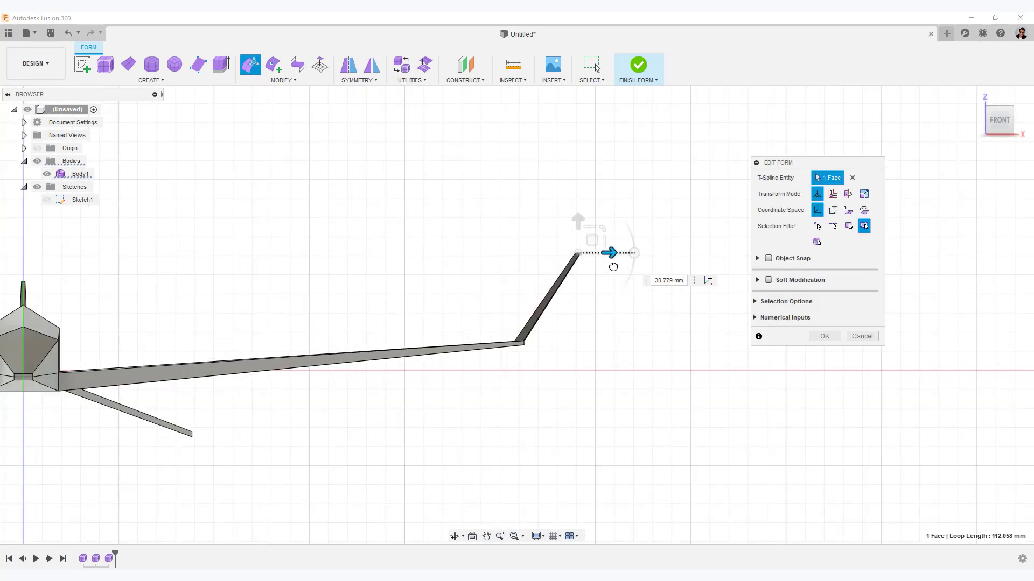
- Sweep the winglet's end face rearward about 26 mm to follow the wing's sweep in plan view
scroll(572, 421, down, 5)
shift+middle_drag(572, 421, 479, 458)
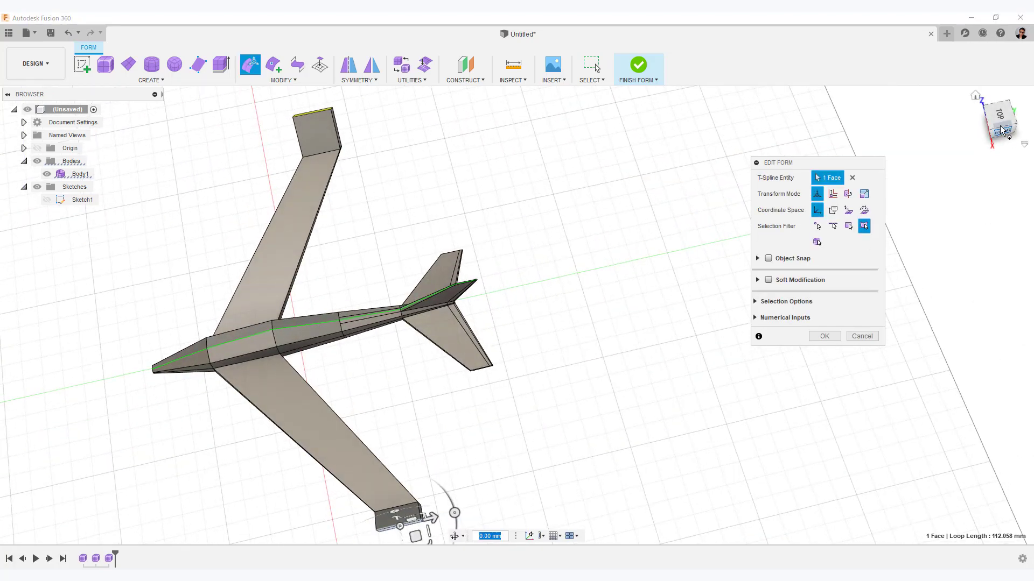
click(999, 127)
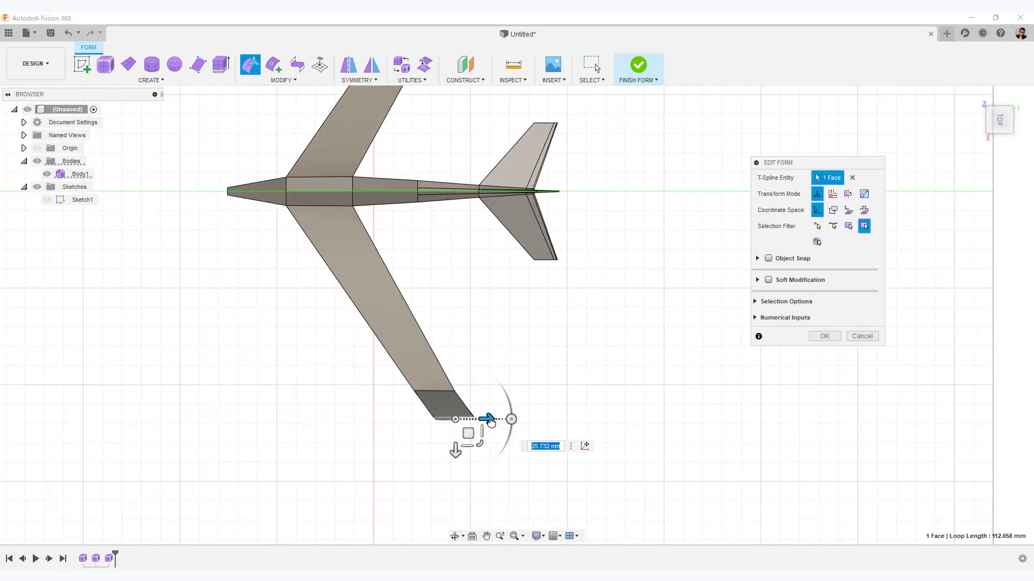
scroll(490, 423, up, 5)
drag(514, 445, 514, 446)
drag(486, 400, 475, 419)
click(377, 469)
- Move the outer trailing corner vertex of the winglet tip forward about 0.5 mm
scroll(451, 454, up, 4)
scroll(389, 478, up, 3)
middle_drag(389, 478, 683, 469)
click(516, 399)
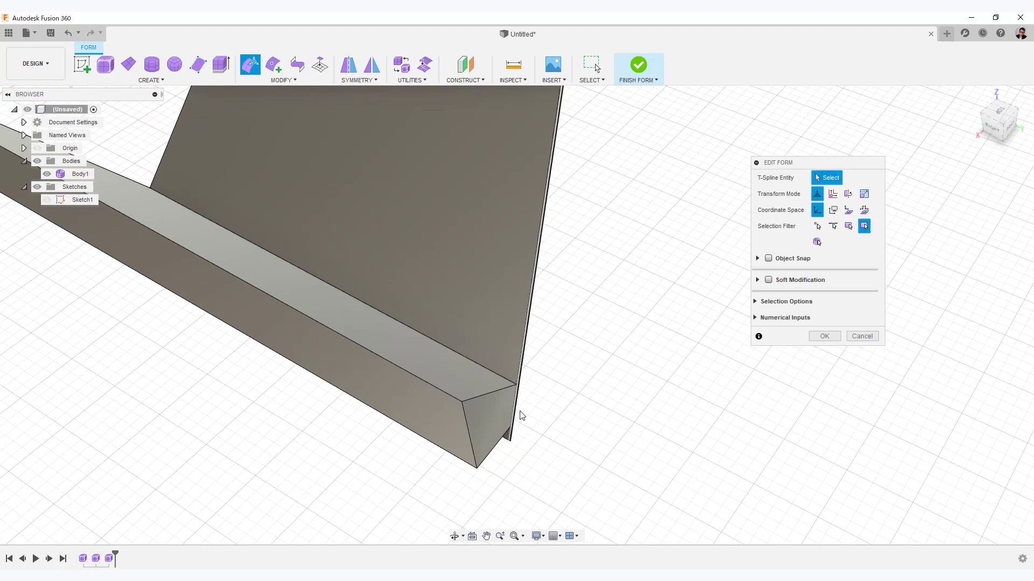
scroll(521, 414, down, 3)
click(999, 111)
middle_drag(649, 526, 517, 389)
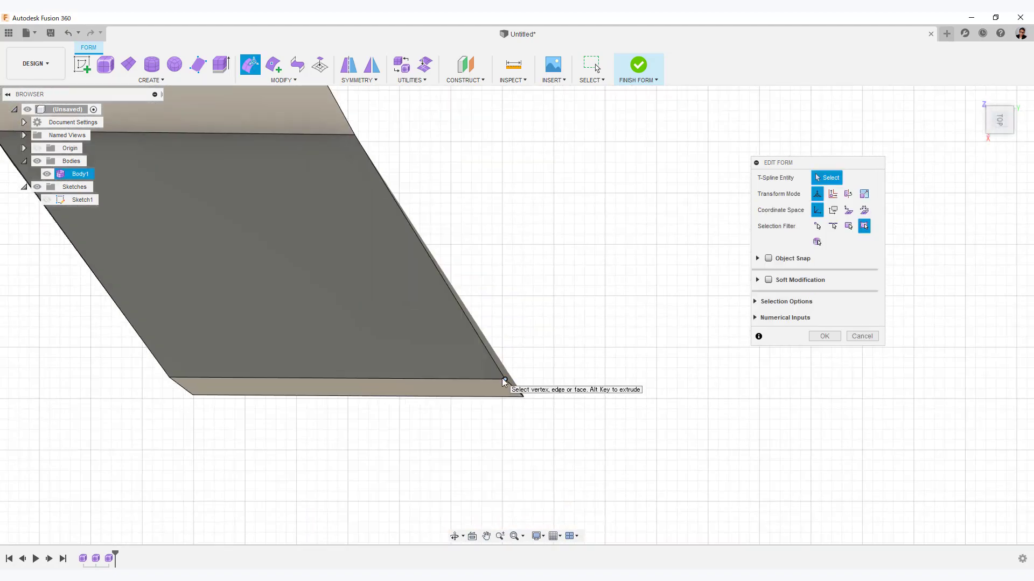
click(522, 396)
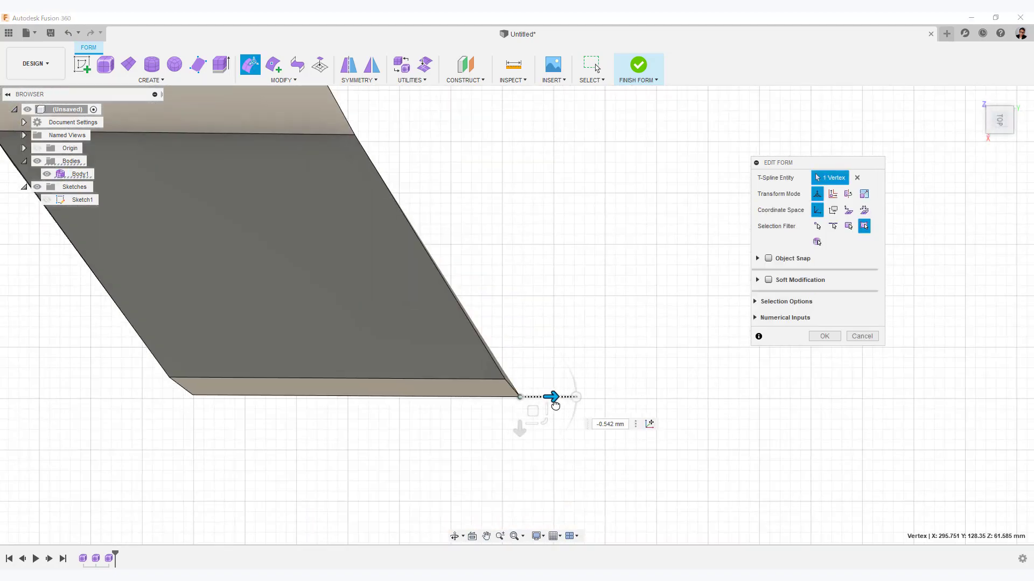
scroll(593, 410, down, 2)
- Shift the four edges around the winglet tip slightly rearward
scroll(492, 419, down, 4)
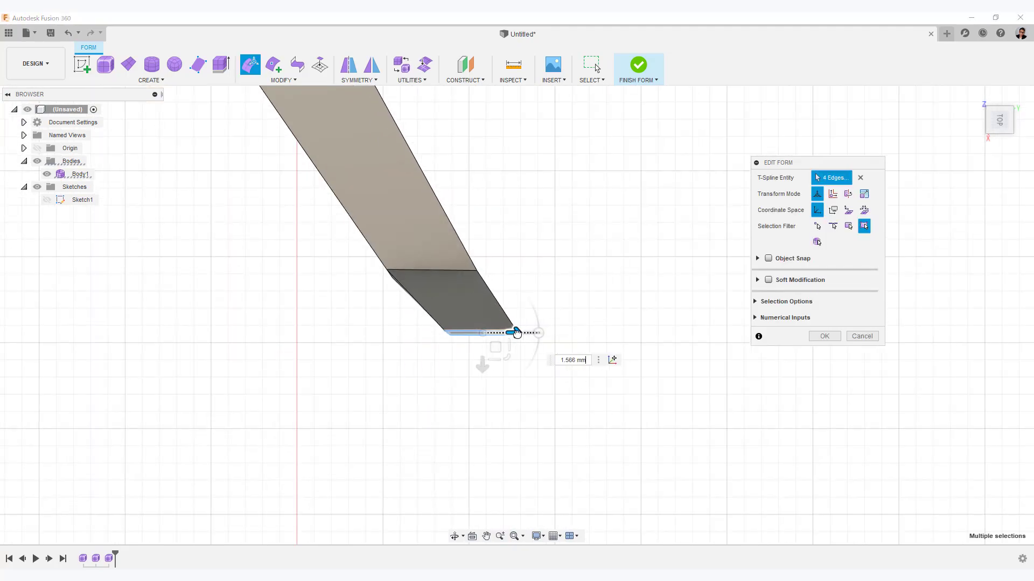
drag(516, 333, 526, 333)
shift+middle_drag(526, 333, 406, 422)
click(406, 422)
- Insert diagonal edges on the front and rear sides of the wing-tip block, from the inner bend corner to the lower outer corner
scroll(406, 422, up, 3)
shift+middle_drag(503, 404, 450, 387)
mouse_move(359, 175)
shift+middle_down()
mouse_move(388, 217)
mouse_move(363, 176)
shift+middle_up()
click(277, 70)
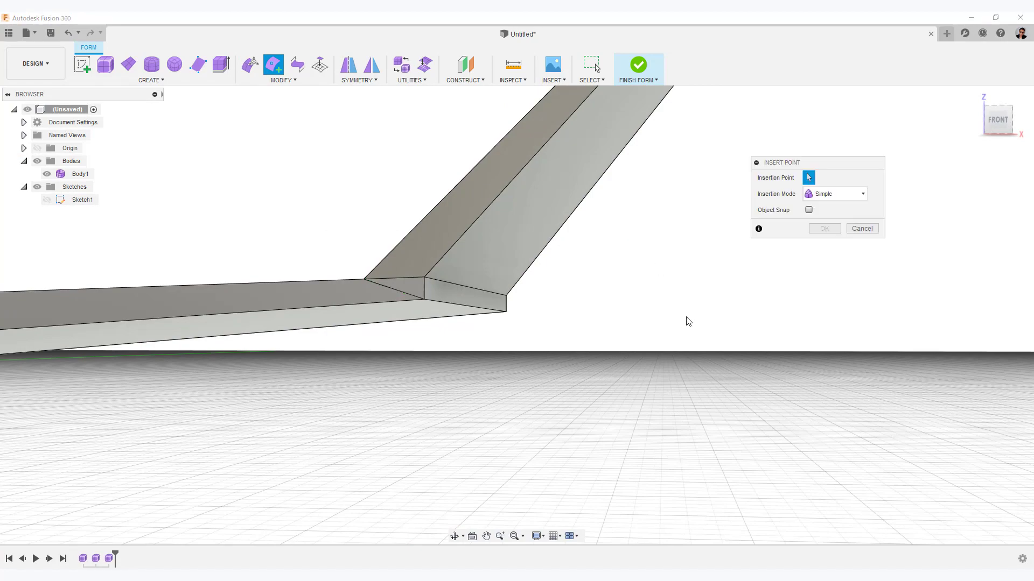
shift+middle_drag(689, 321, 468, 335)
right_click(423, 378)
click(425, 336)
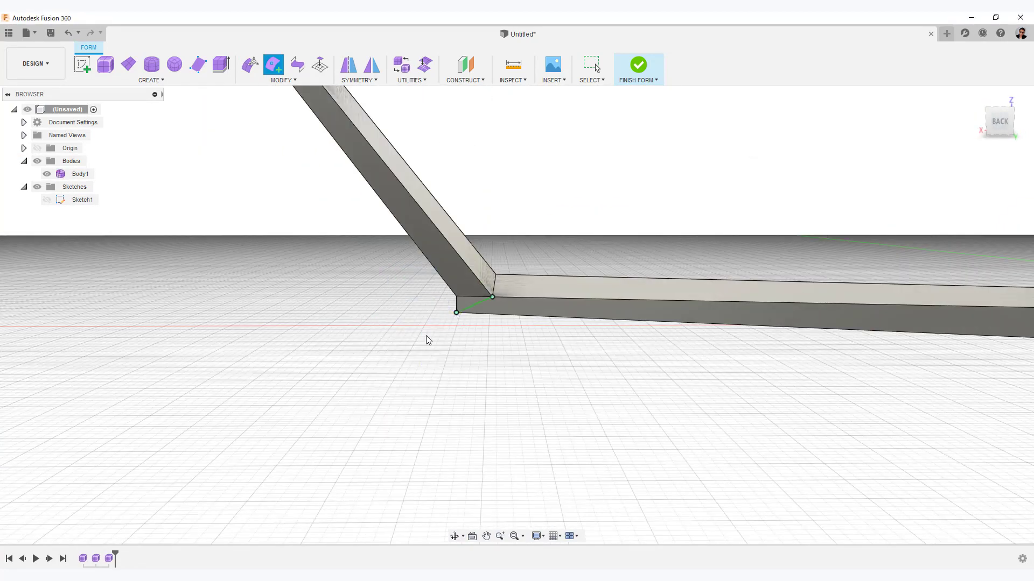
shift+middle_drag(410, 389, 432, 374)
scroll(432, 375, up, 2)
key(Escape)
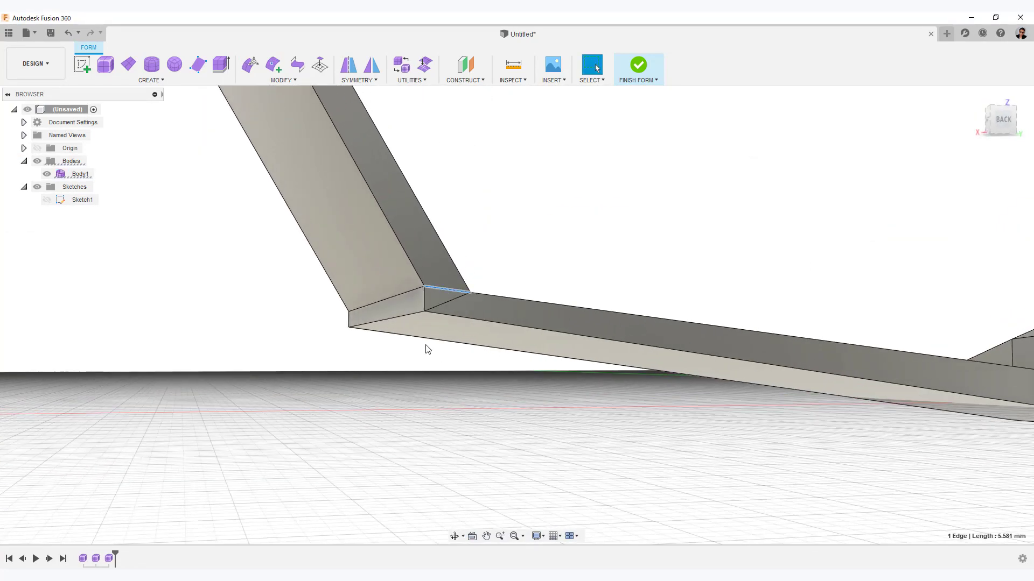
- Select the leftover edges of the outer corner block beneath the winglet and delete them
shift+click(410, 292)
shift+middle_drag(314, 360, 502, 392)
shift+click(340, 316)
right_click(464, 384)
click(441, 360)
- Move the lower outer edge of the winglet bend inward about 0.95 mm in the front view
click(1012, 120)
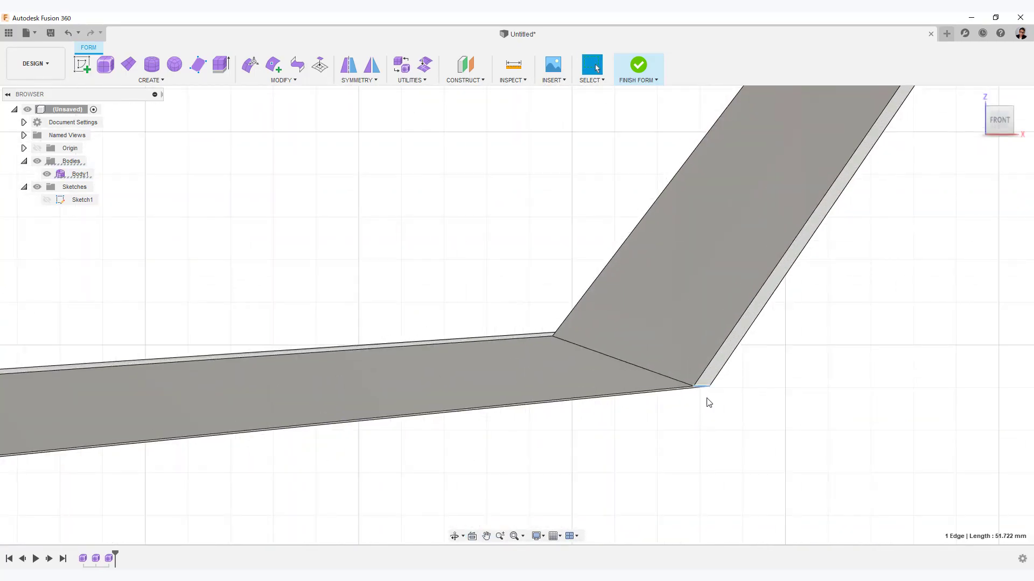
ctrl+shift+middle_drag(707, 398, 504, 332)
click(548, 352)
click(592, 324)
click(596, 316)
right_click(658, 351)
click(686, 347)
drag(627, 315, 491, 314)
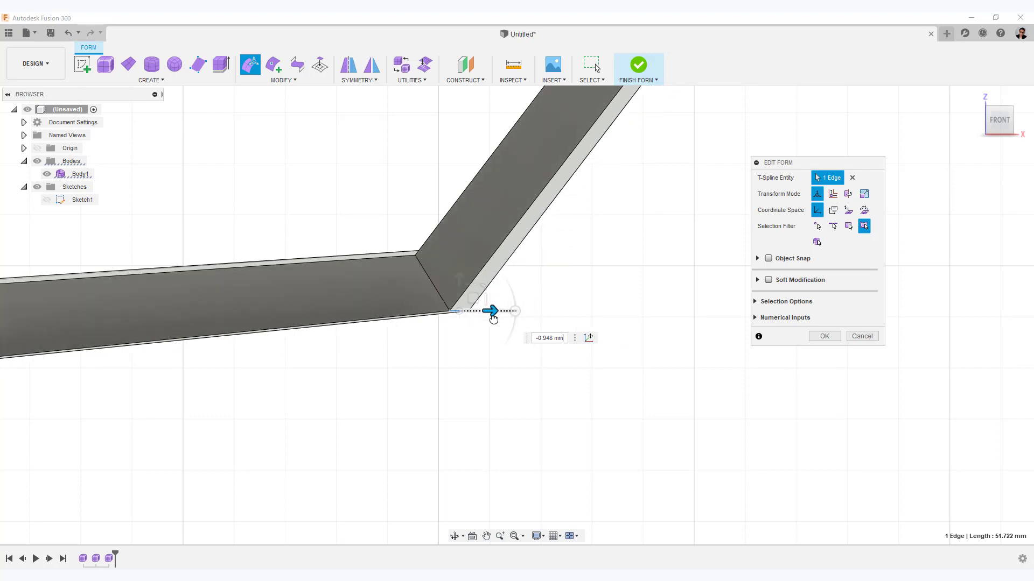
- Reshape the end of the winglet in Edit Form so its thickness tapers towards the tip
ctrl+shift+middle_drag(540, 358, 630, 372)
middle_drag(648, 312, 613, 447)
ctrl+shift+middle_drag(613, 446, 673, 253)
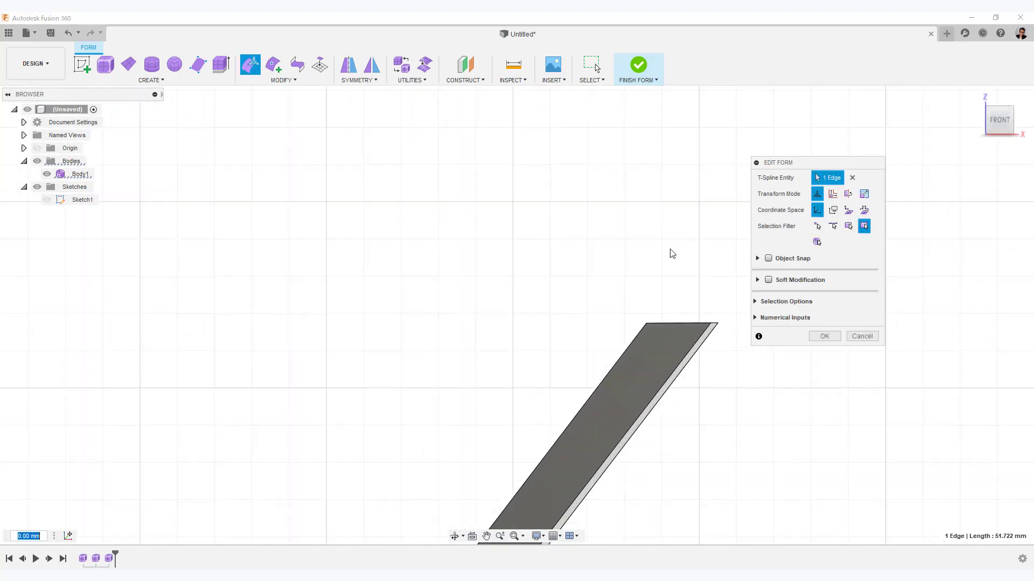
drag(634, 320, 714, 331)
ctrl+shift+middle_drag(654, 377, 571, 544)
click(490, 284)
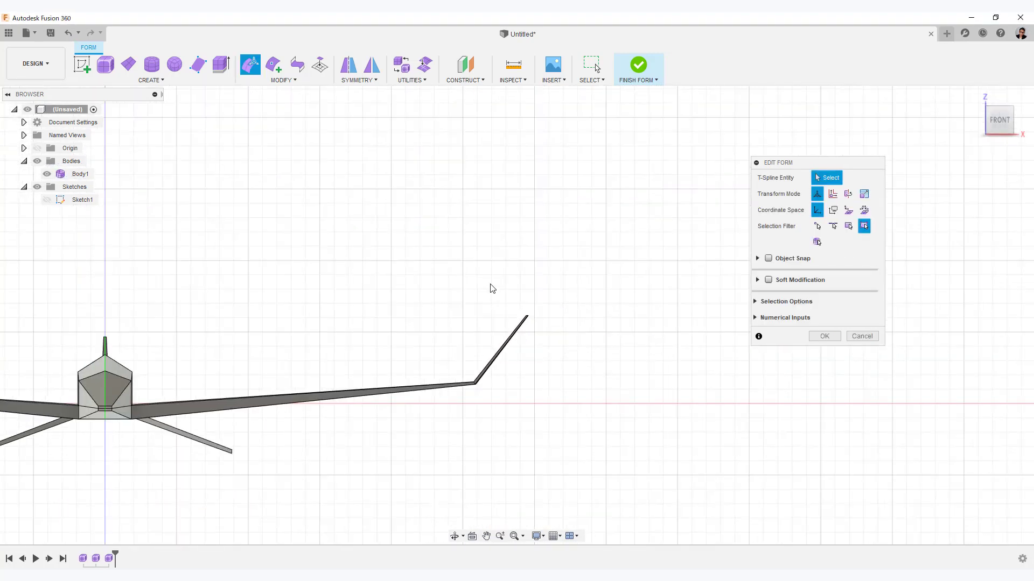
click(441, 436)
- Examine the winglet's curved transition in smooth display, ending in box display
shift+middle_drag(590, 414, 543, 452)
ctrl+shift+middle_drag(543, 452, 761, 387)
key(alt+3)
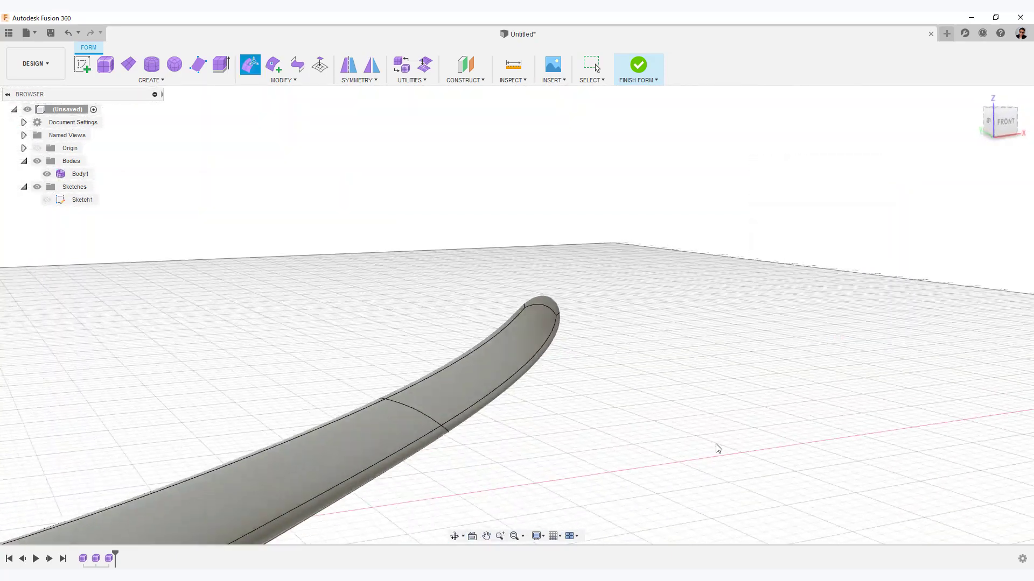
shift+middle_drag(718, 448, 611, 344)
key(alt+1)
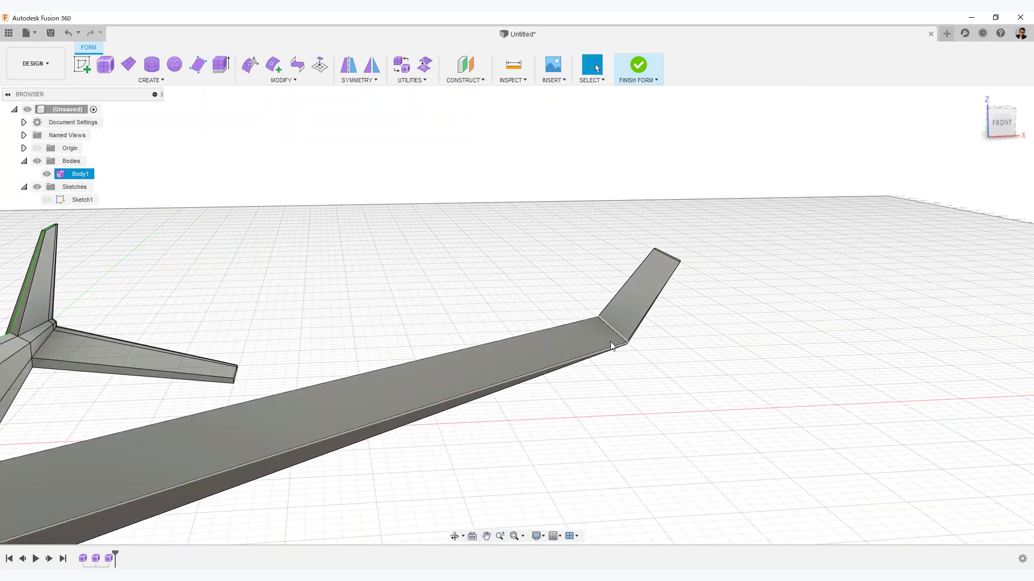
- Insert an edge loop on the wing inboard of the winglet bend at insert location 0.18
double_click(615, 331)
right_click(692, 356)
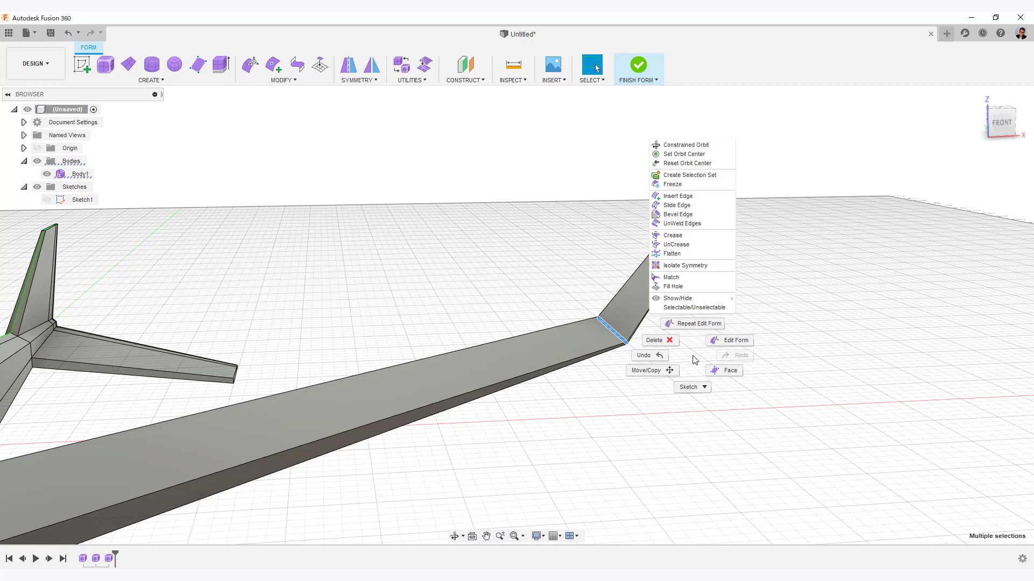
click(678, 199)
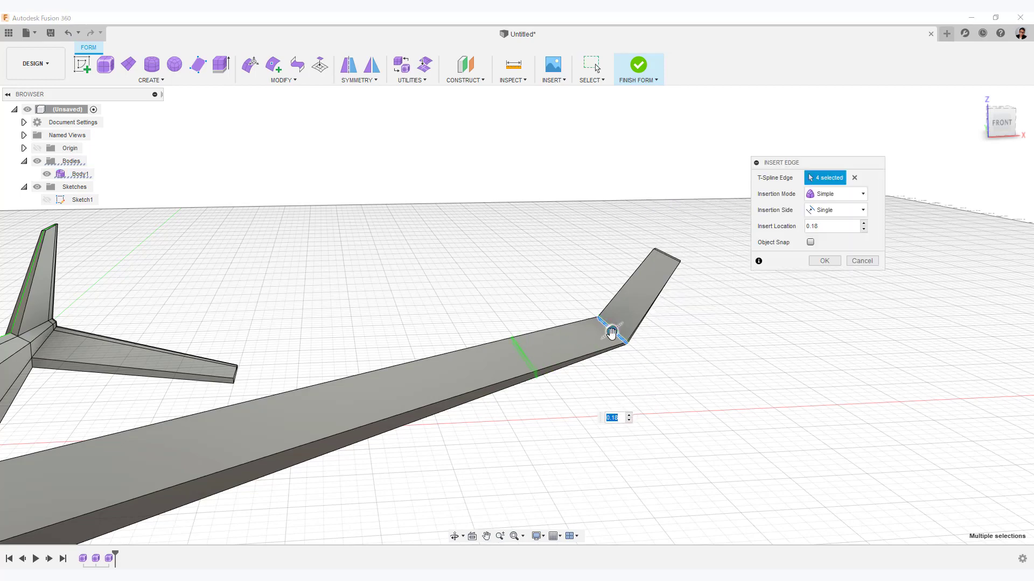
click(822, 261)
key(alt+3)
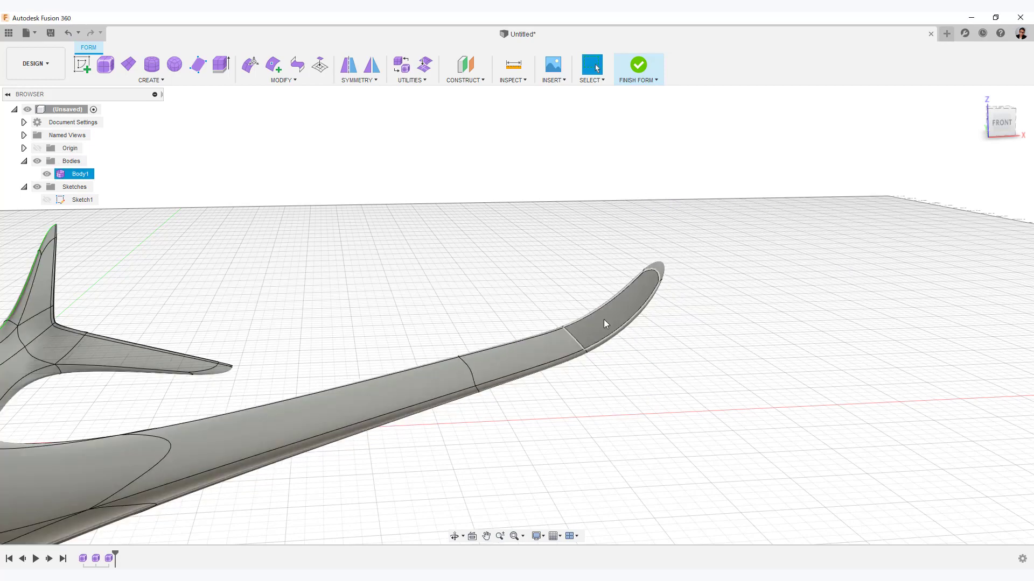
scroll(678, 434, down, 5)
scroll(703, 380, up, 5)
key(alt+1)
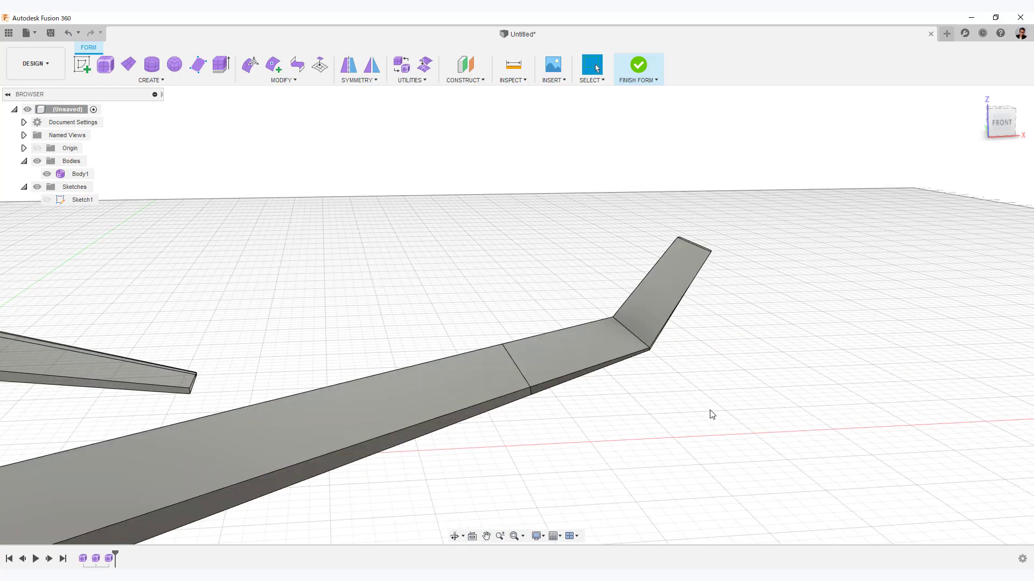
- Insert edge loops on both sides of the winglet bend at insert location -0.494
double_click(633, 334)
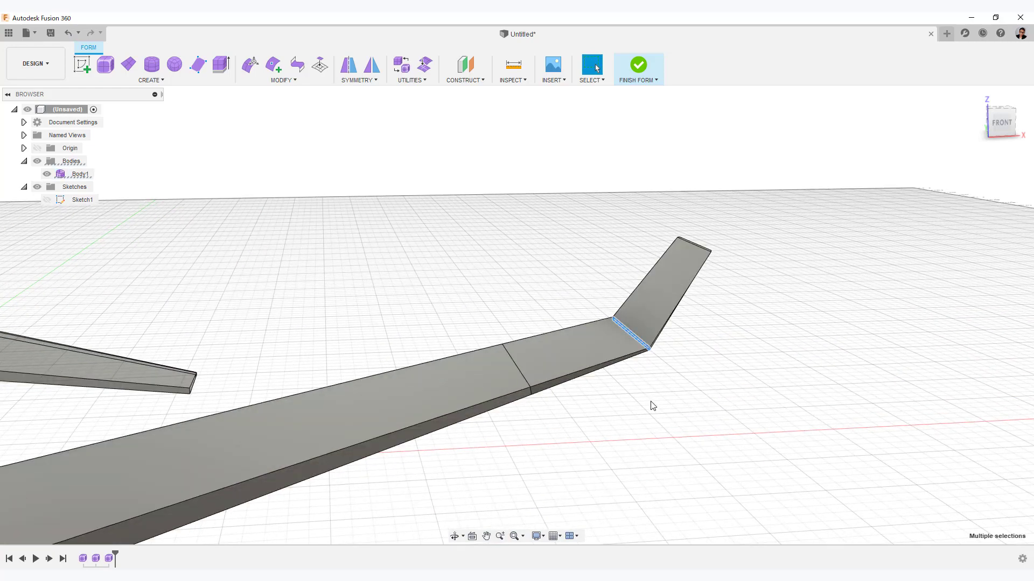
right_click(651, 405)
click(653, 370)
click(845, 192)
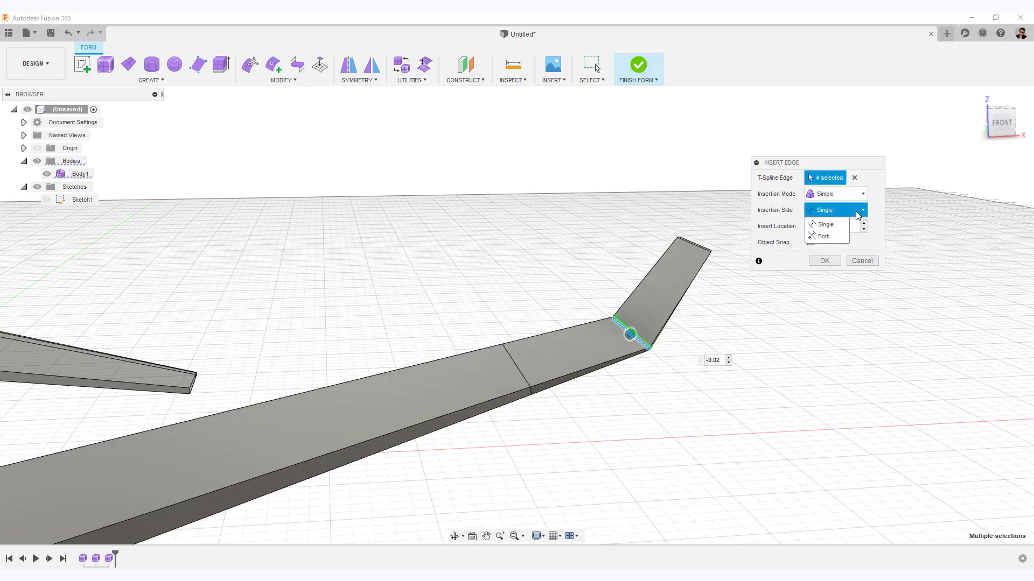
click(839, 209)
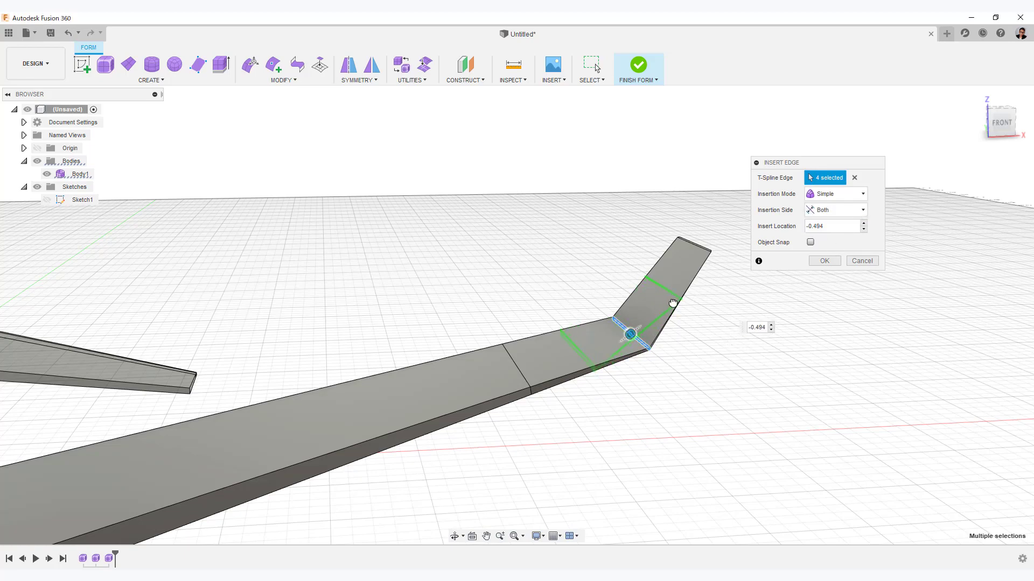
click(825, 260)
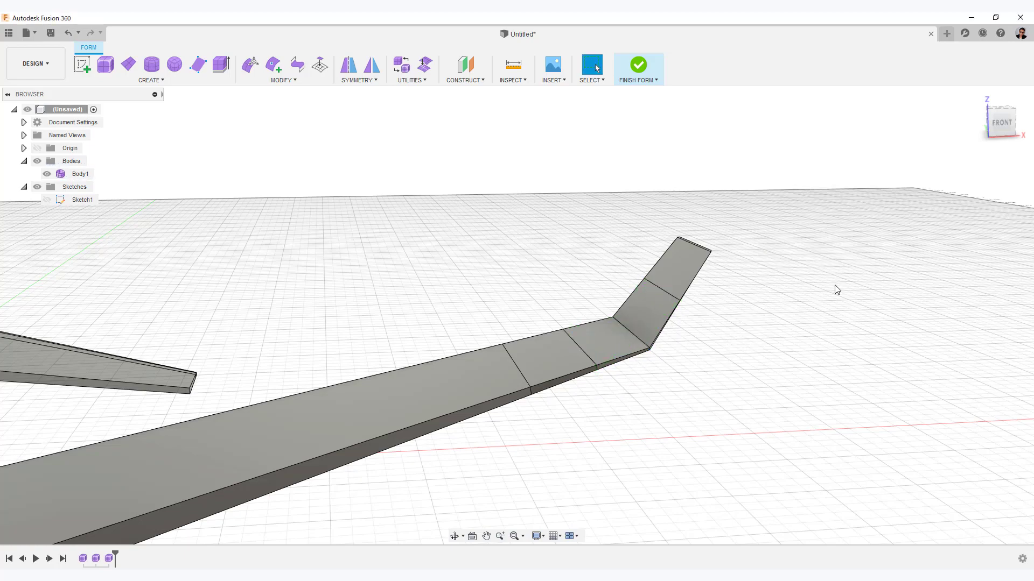
- Make the T-Spline body uniform with the winglet shown in smooth display
key(alt+3)
mouse_move(786, 378)
shift+middle_down()
mouse_move(768, 376)
mouse_move(797, 390)
shift+middle_up()
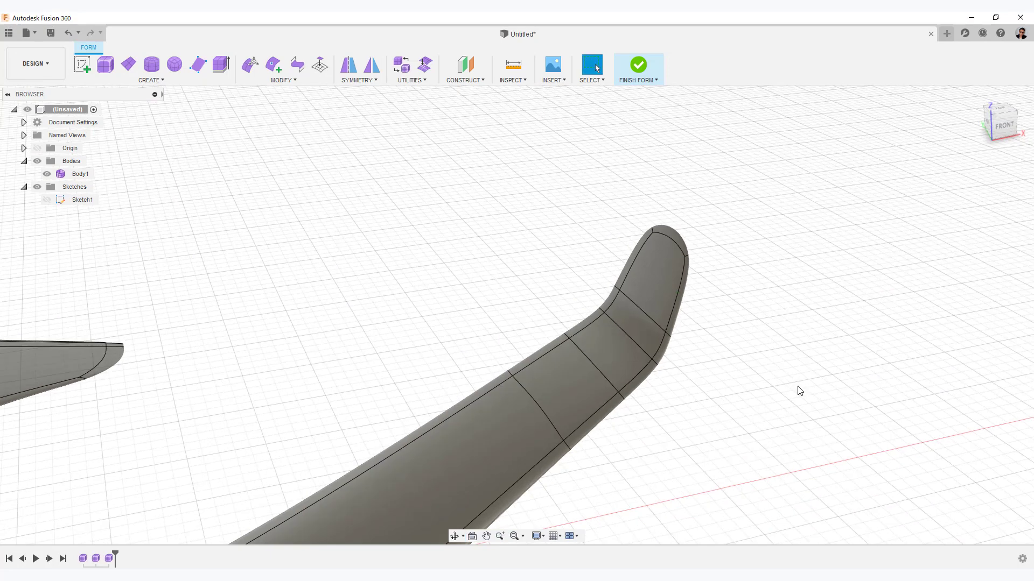
key(alt+1)
key(alt+3)
key(alt+1)
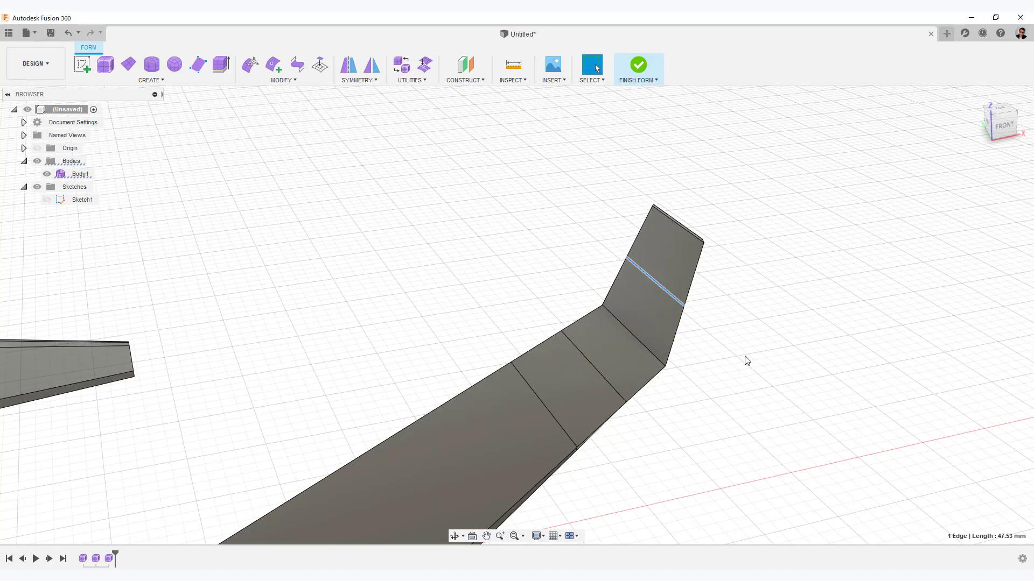
key(alt+3)
click(785, 247)
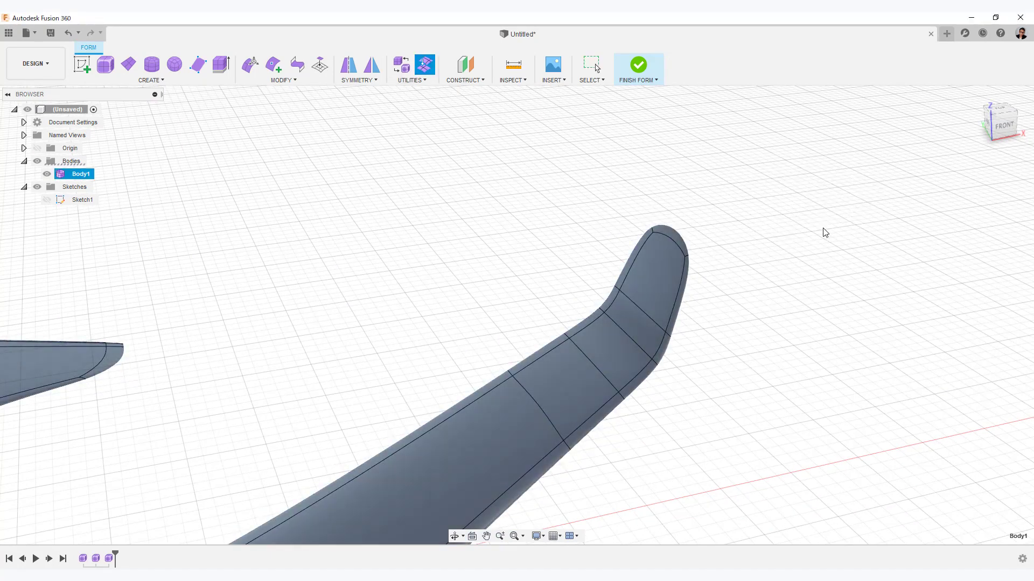
- Examine the winglet and wing from several angles, comparing box and smooth display
key(alt+1)
key(alt+3)
click(654, 281)
click(728, 408)
scroll(728, 408, down, 5)
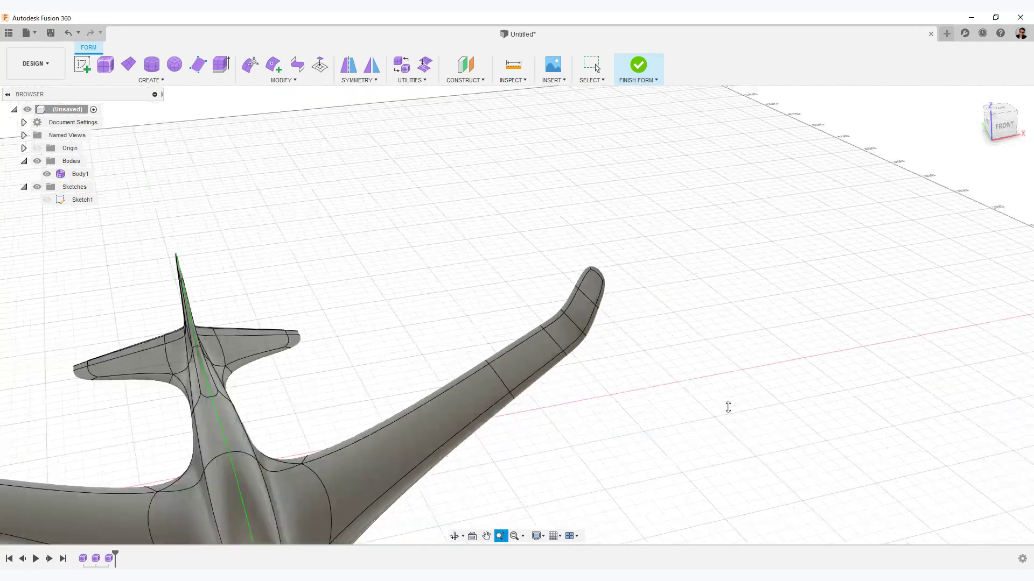
shift+middle_drag(727, 407, 694, 405)
key(alt+1)
key(alt+3)
shift+middle_drag(775, 350, 716, 339)
key(alt+1)
- Insert an edge along the middle of the wing's upper surface from the trailing edge, at insert location -0.50
scroll(720, 362, up, 3)
middle_drag(716, 339, 574, 393)
scroll(591, 418, down, 3)
double_click(486, 368)
shift+middle_drag(506, 453, 533, 459)
right_click(533, 459)
click(533, 409)
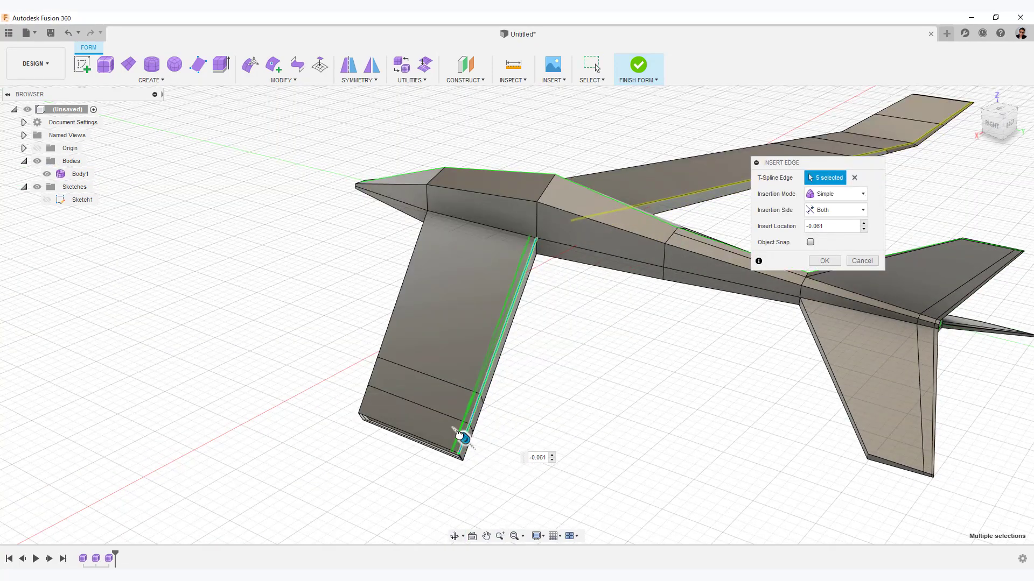
shift+middle_drag(607, 414, 522, 405)
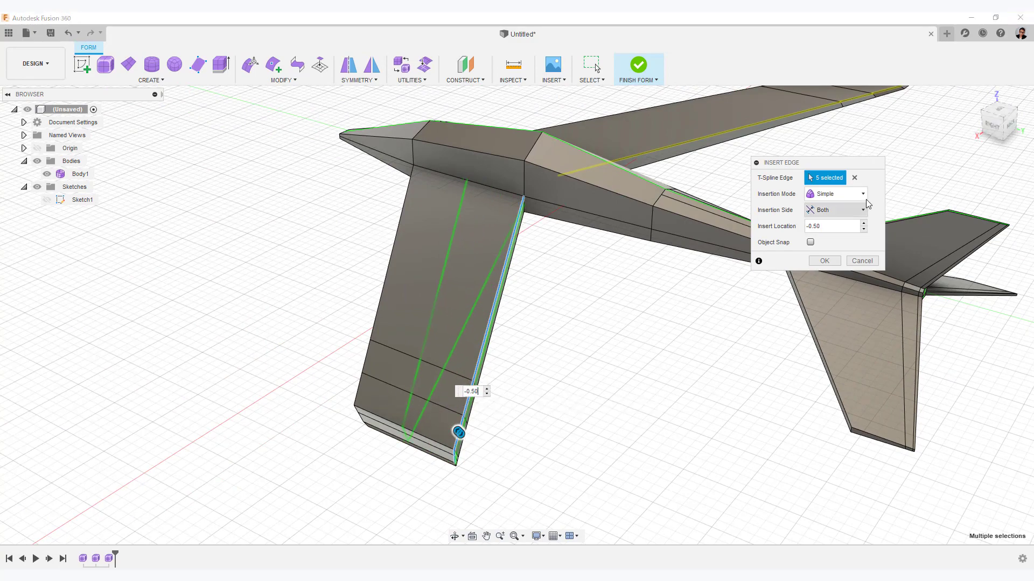
click(824, 260)
- Insert a matching edge along the wing's underside from the same trailing-edge selection
shift+middle_drag(606, 403, 525, 349)
right_click(568, 294)
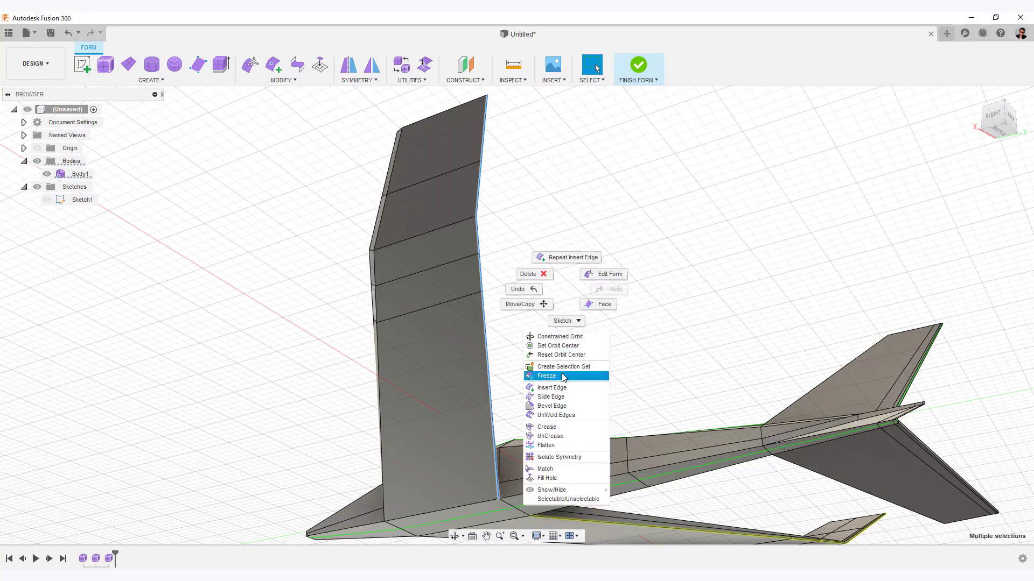
click(566, 376)
key(Return)
- Insert points across the winglet's tip face to connect the middle edges of the upper and lower surfaces
shift+middle_drag(718, 210, 619, 183)
shift+middle_drag(619, 183, 537, 337)
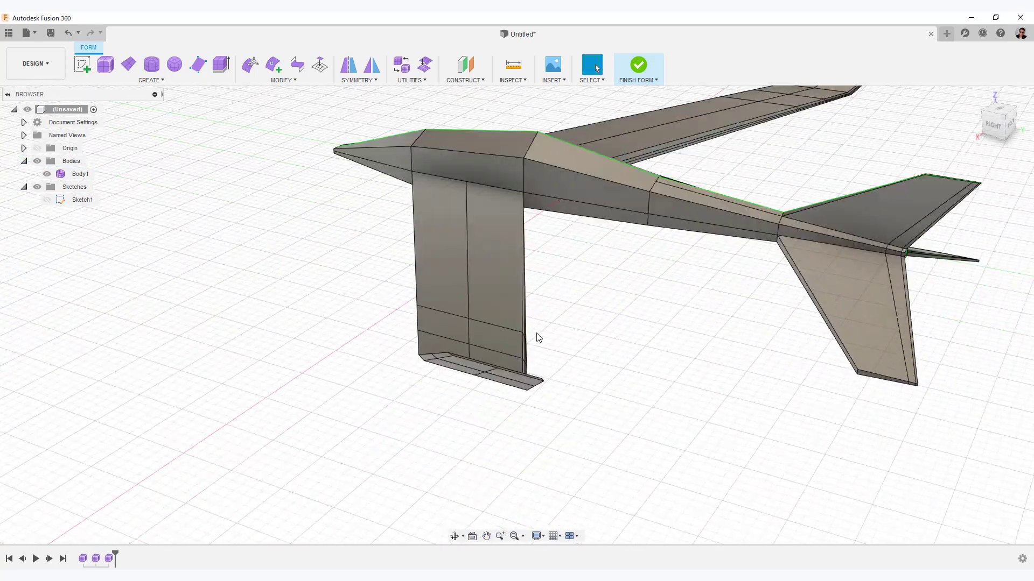
scroll(537, 337, up, 3)
scroll(447, 395, up, 3)
click(447, 395)
shift+middle_drag(447, 395, 479, 430)
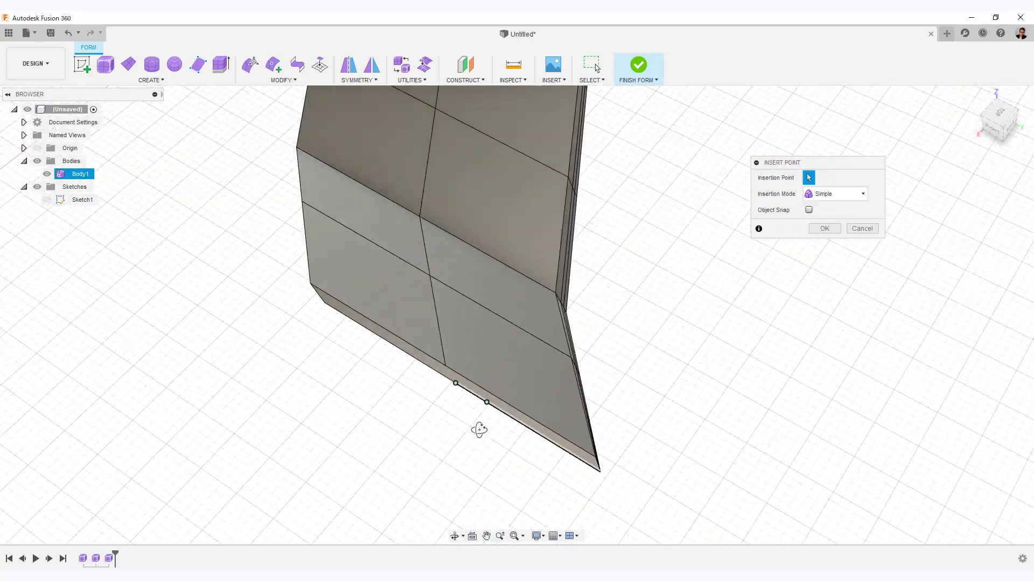
key(Return)
click(541, 372)
- Make the T-Spline body uniform and check the winglet from above in smooth display
key(alt+3)
shift+middle_drag(768, 418, 700, 441)
scroll(700, 441, up, 2)
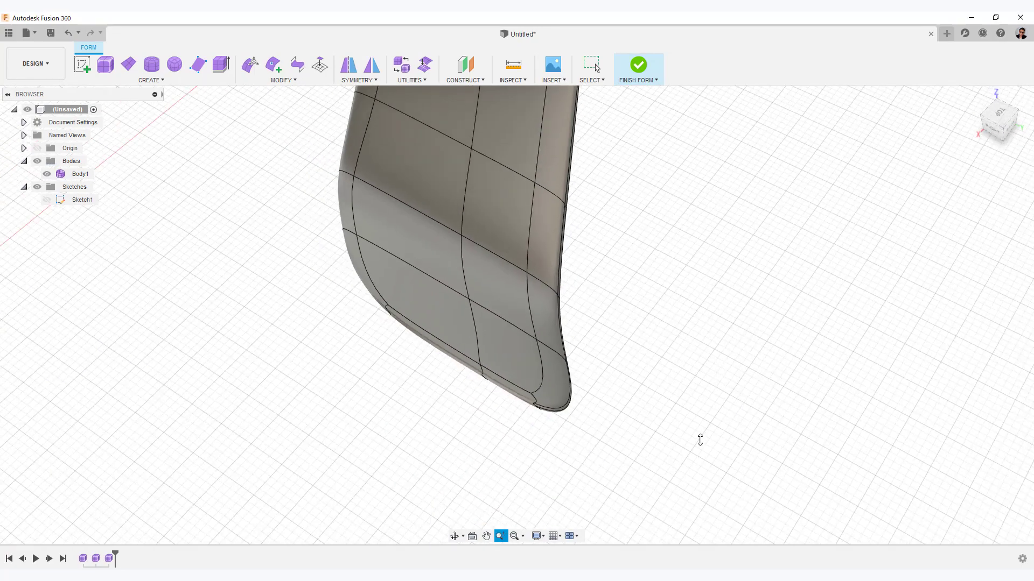
click(1000, 115)
click(425, 65)
click(423, 202)
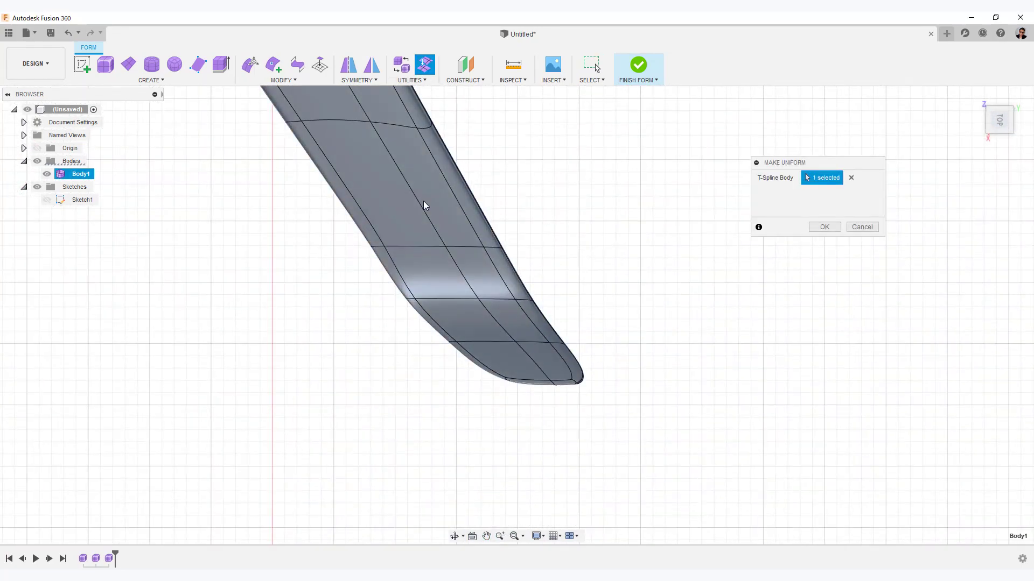
click(824, 227)
- Insert another edge loop between the wing's middle edge loop and its trailing edge
shift+middle_drag(678, 378, 638, 425)
scroll(653, 328, up, 4)
key(alt+1)
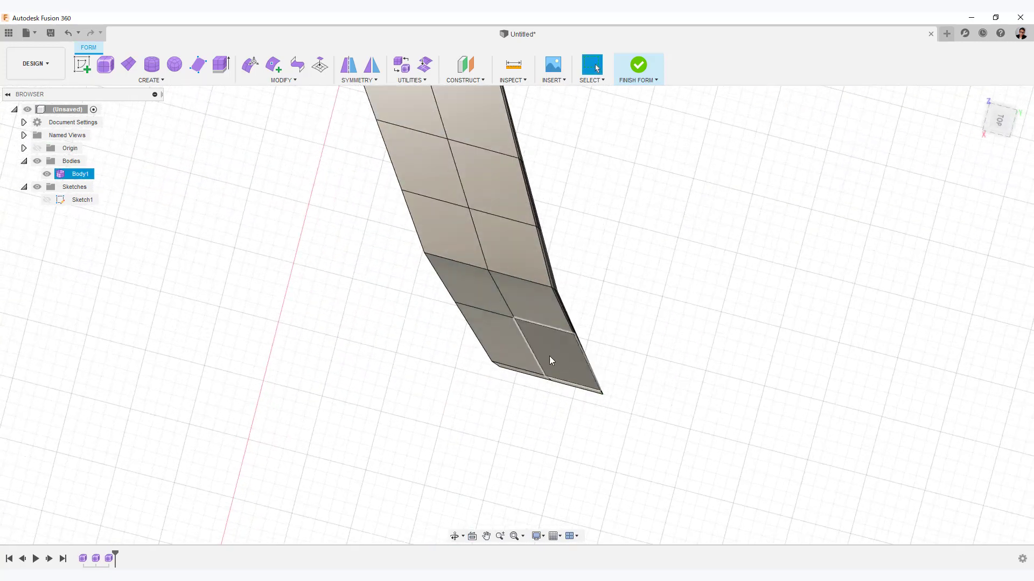
click(530, 348)
double_click(531, 348)
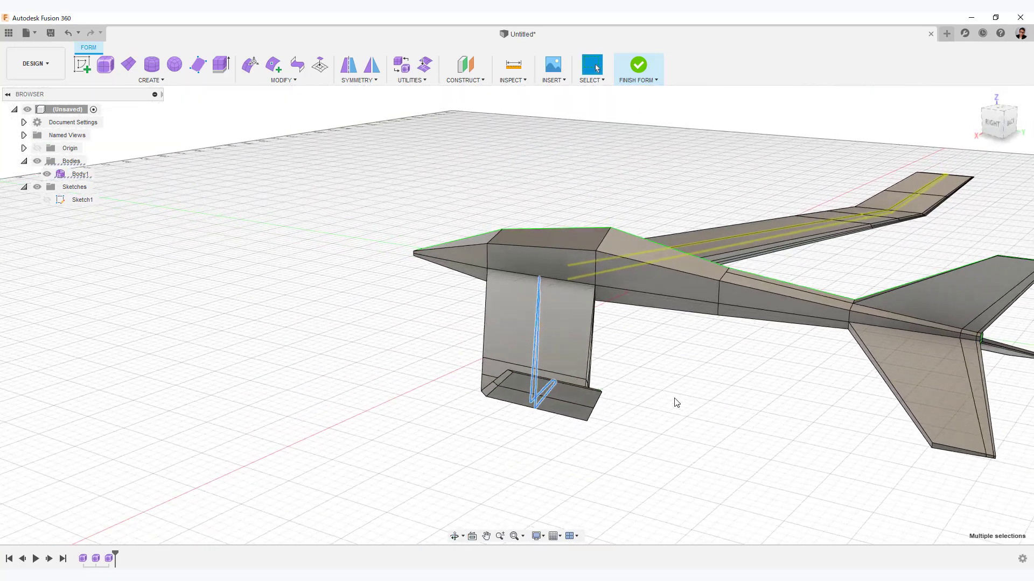
right_click(670, 401)
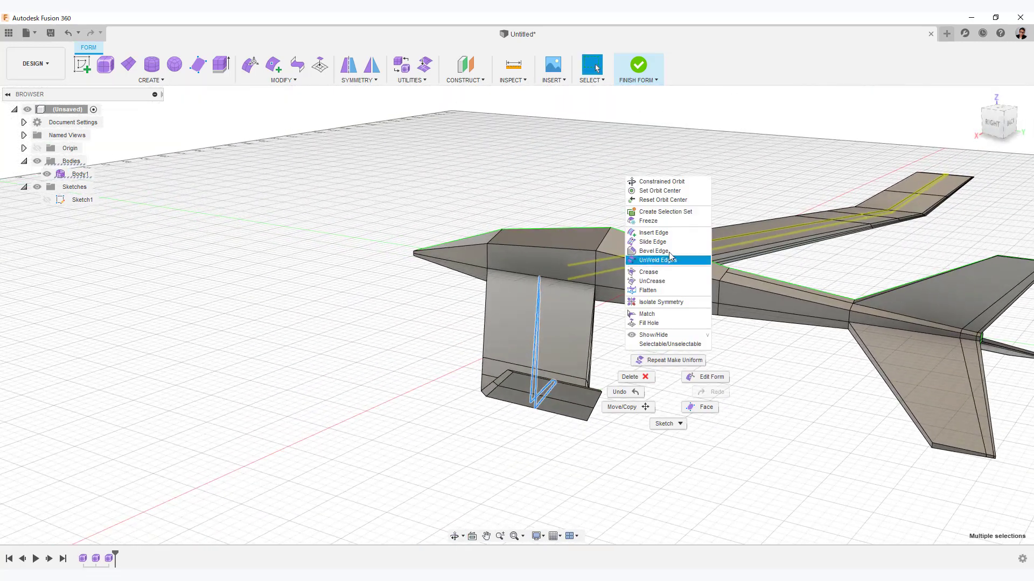
click(669, 252)
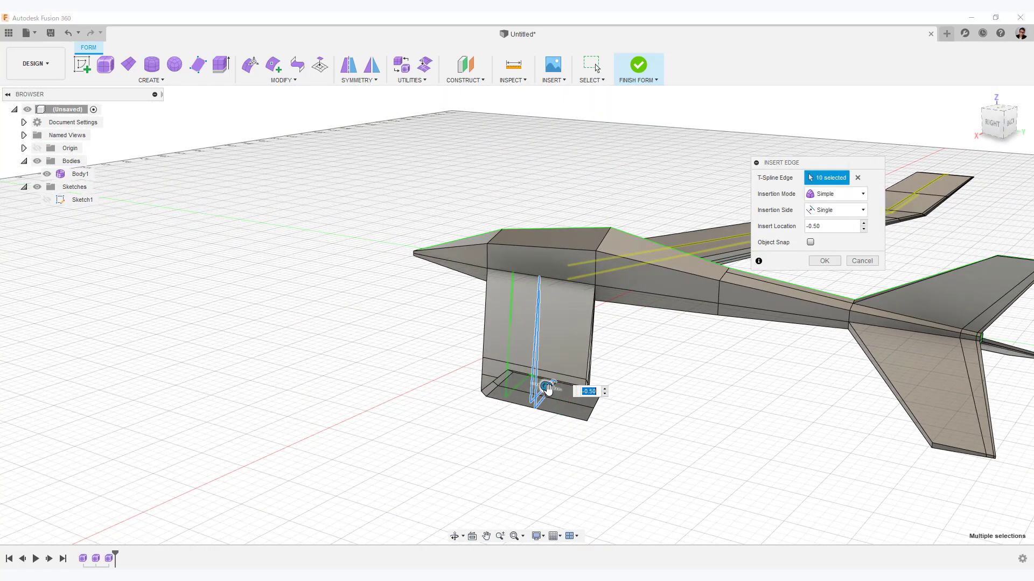
click(824, 261)
- View the winglet in smooth display and open the nine edges around its bend in Edit Form
shift+middle_drag(695, 358, 679, 422)
ctrl+shift+middle_drag(645, 336, 659, 307)
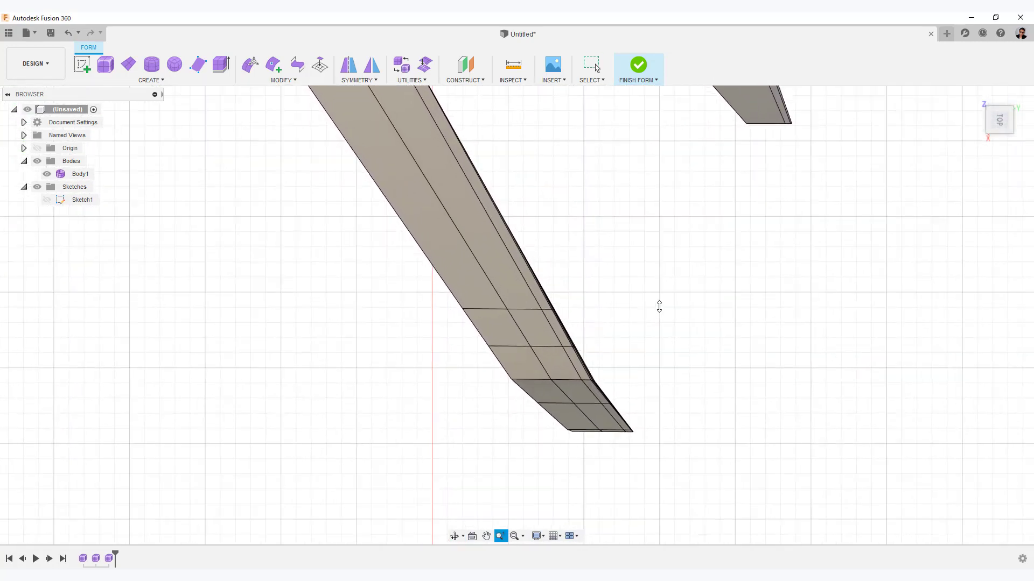
key(alt+3)
drag(659, 307, 657, 323)
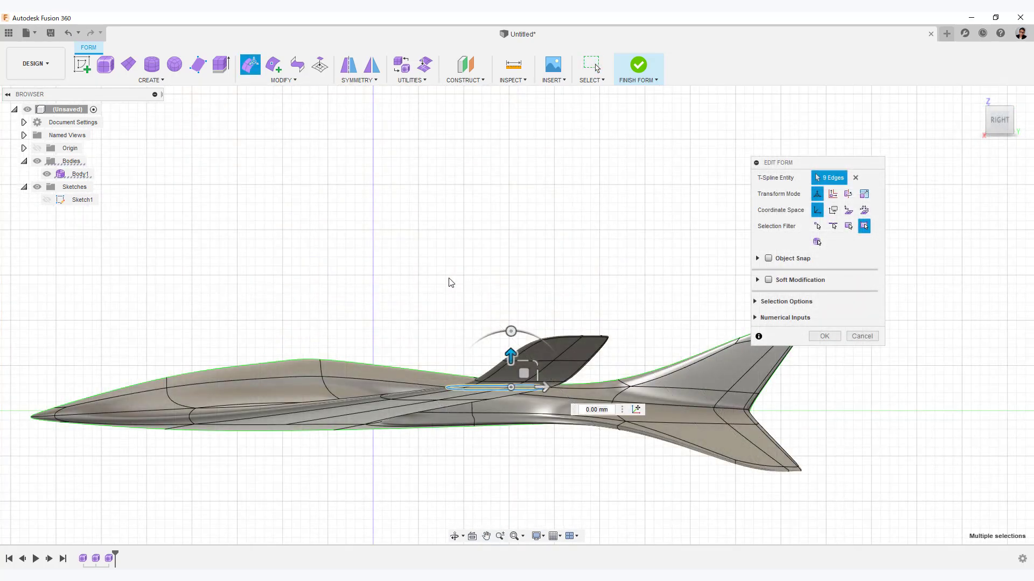
shift+middle_drag(451, 283, 564, 286)
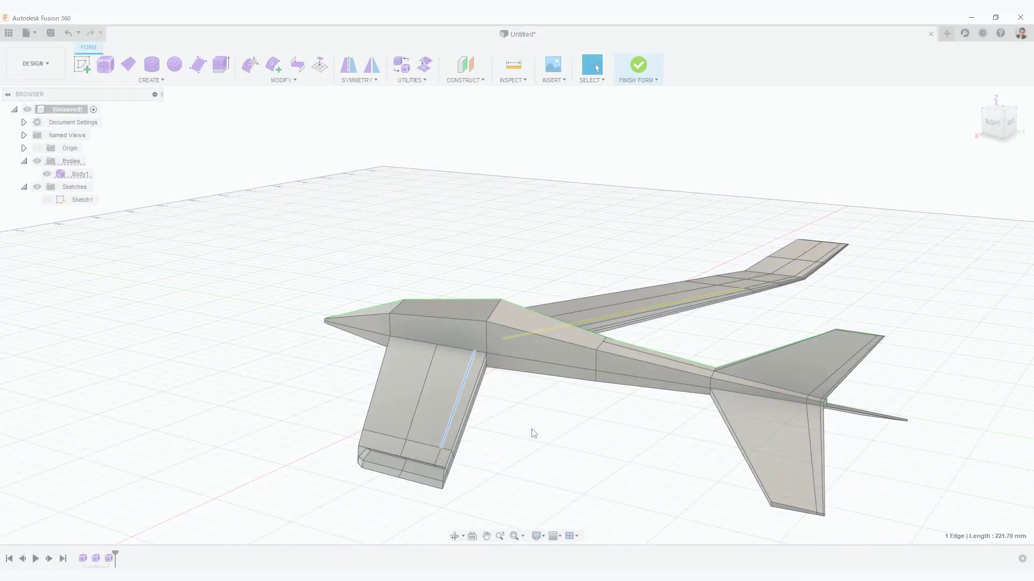
- Make the T-Spline body uniform in the right-side view with smooth display
click(992, 138)
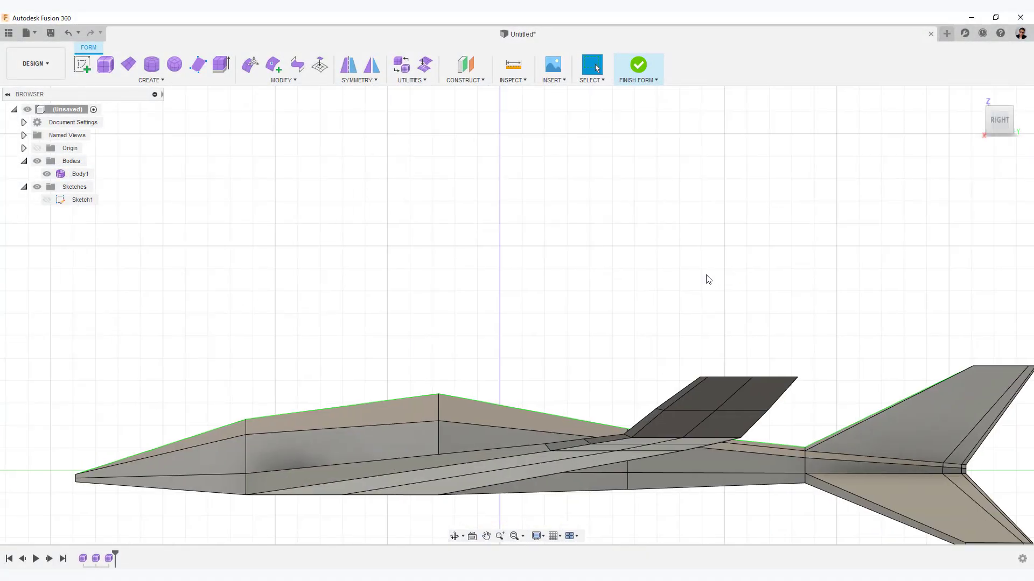
key(alt+3)
click(428, 71)
click(430, 387)
click(825, 227)
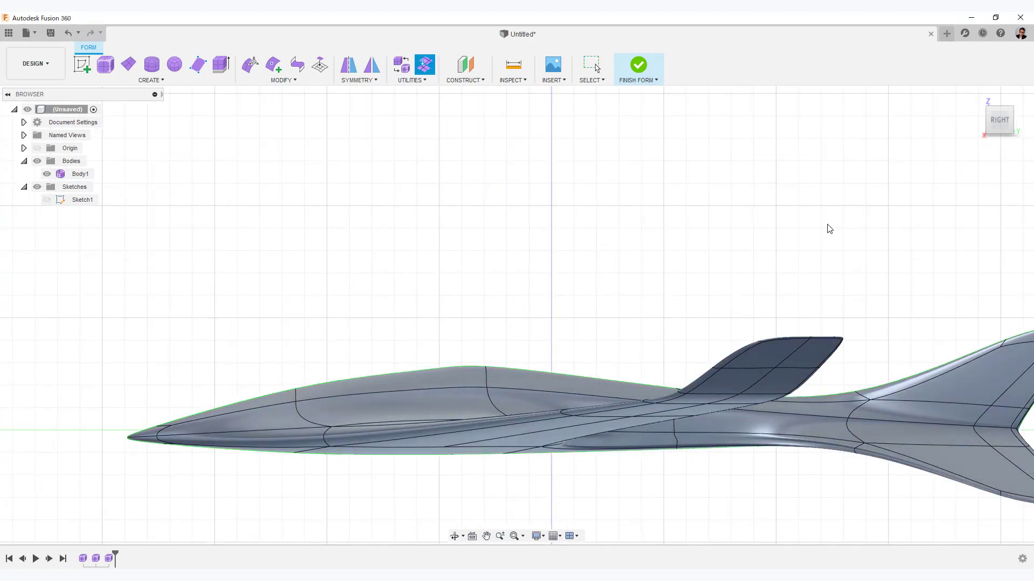
- Delete the middle edge along the wing's main span and make the body uniform again
shift+middle_drag(753, 224, 715, 279)
middle_drag(537, 457, 524, 427)
click(524, 428)
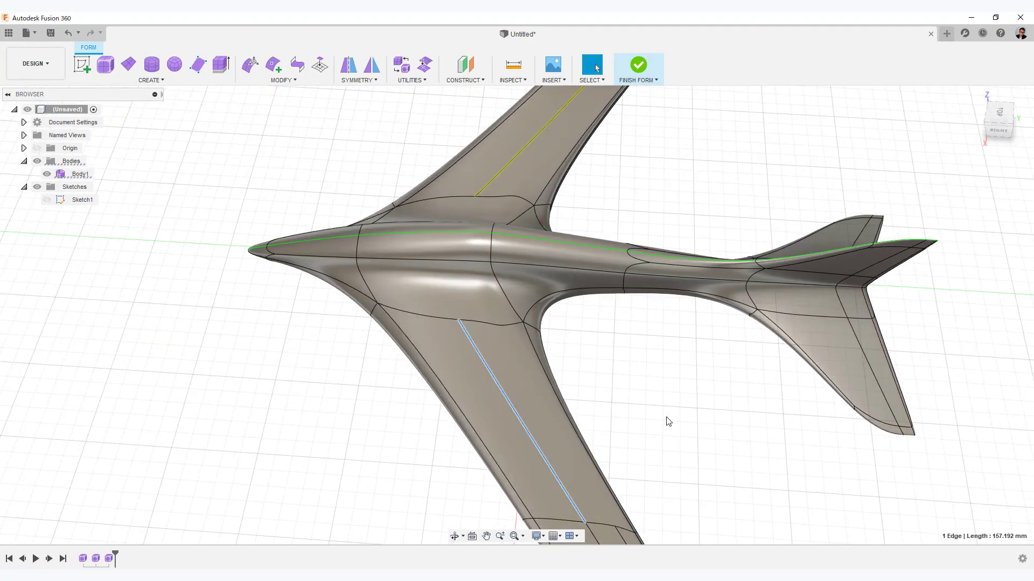
key(Delete)
shift+middle_drag(641, 406, 619, 361)
click(424, 64)
click(431, 299)
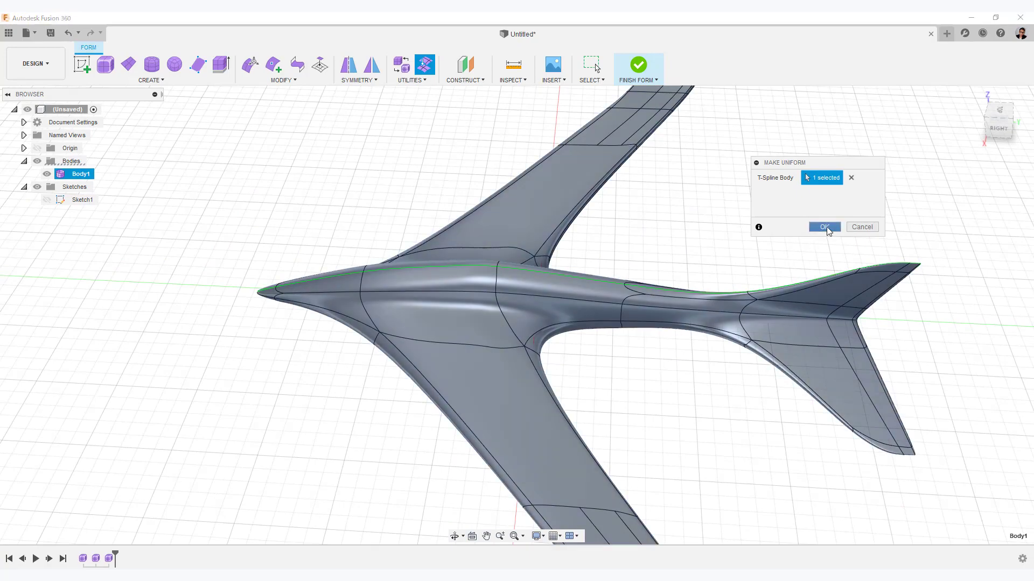
click(825, 228)
- Delete the remaining rear inner edges across the winglet section and check the result in smooth display
click(561, 412)
click(646, 422)
shift+middle_drag(665, 428, 630, 351)
click(998, 128)
click(998, 123)
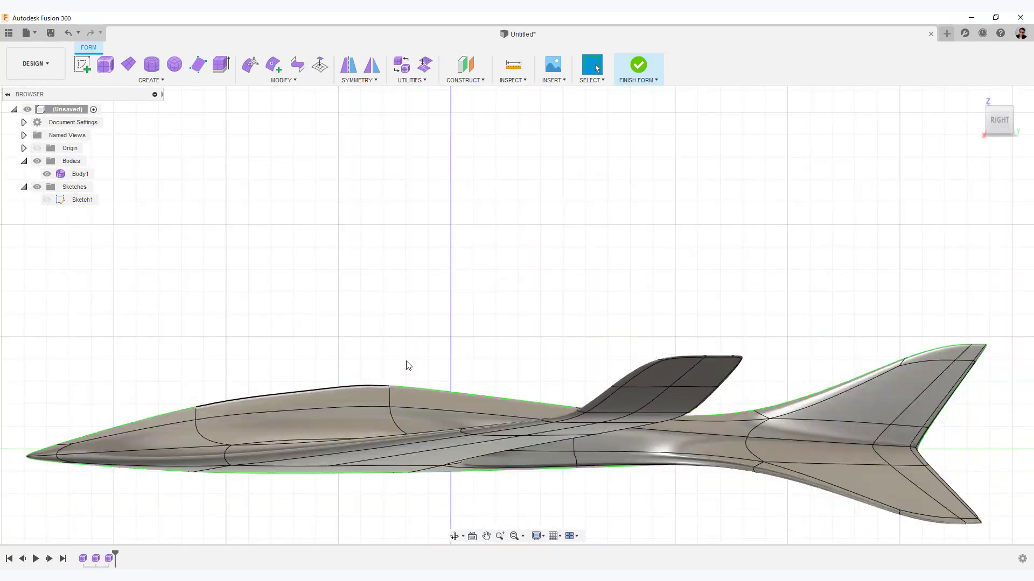
shift+middle_drag(408, 366, 523, 326)
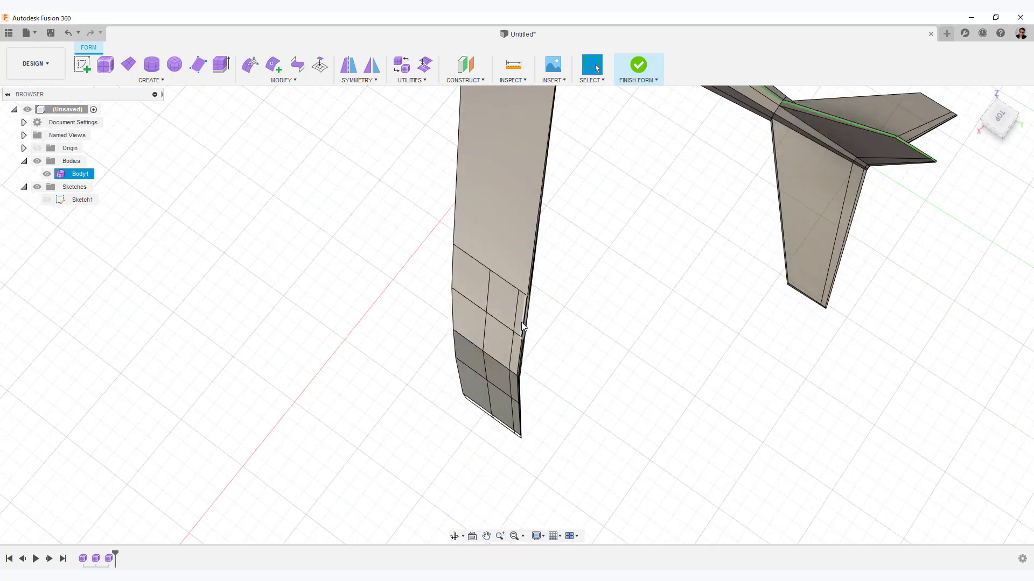
right_click(601, 383)
click(554, 358)
click(997, 126)
scroll(645, 233, down, 5)
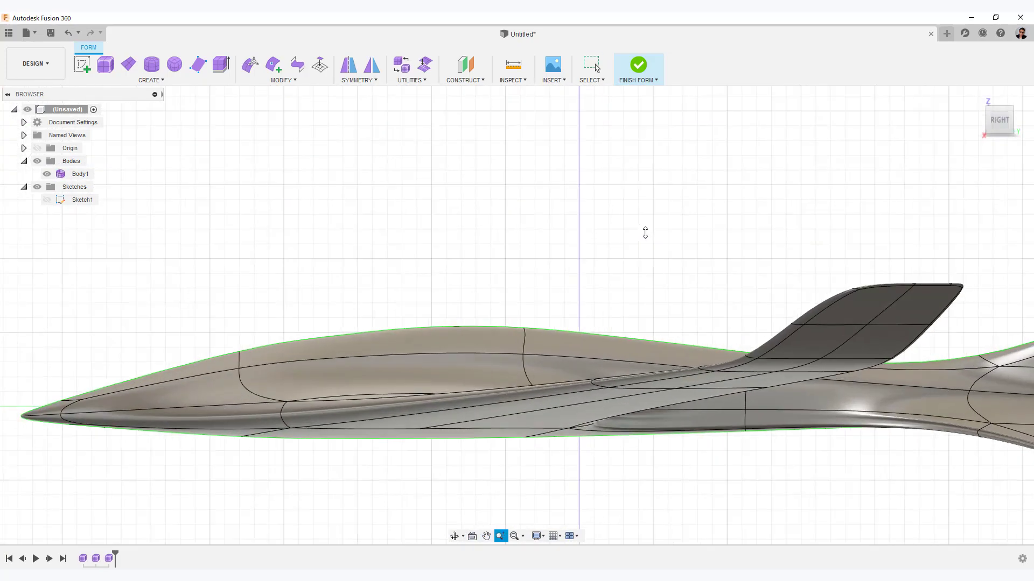
- Insert a new edge down the fuselage side between the two wing-root edges using Insert Point in Simple mode
shift+middle_drag(611, 256, 468, 417)
shift+middle_drag(953, 130, 572, 263)
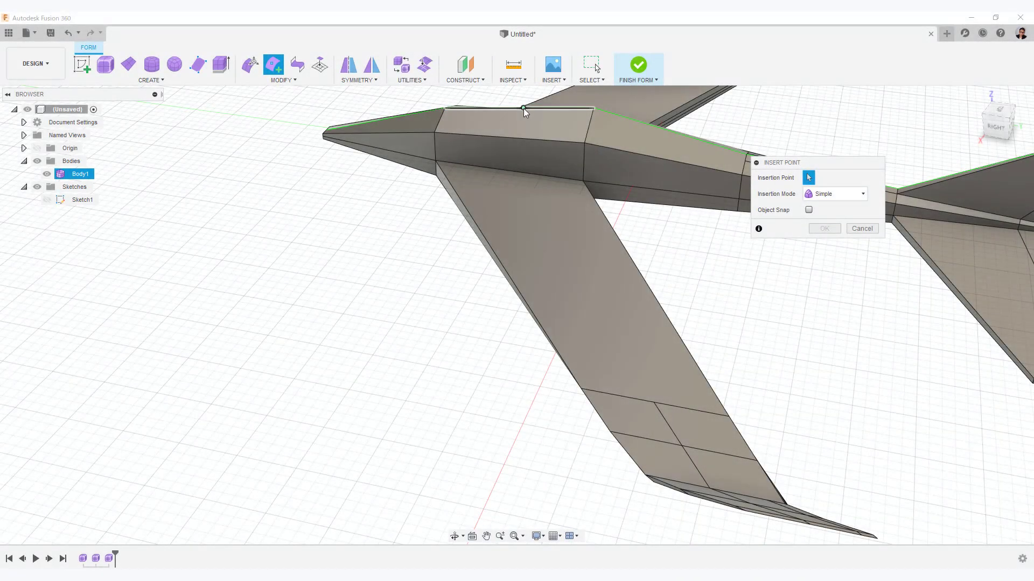
click(518, 108)
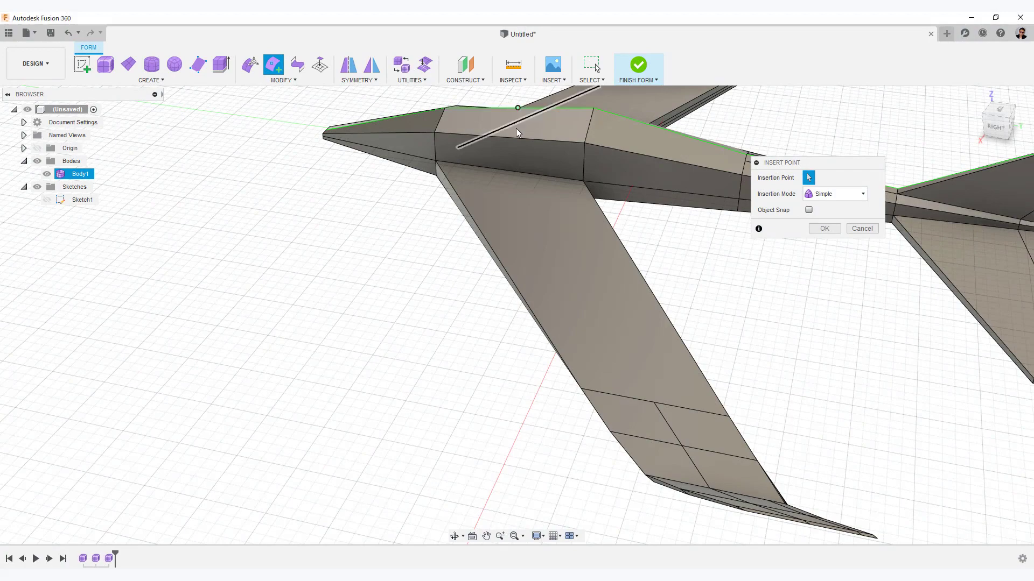
click(508, 137)
click(508, 170)
click(824, 229)
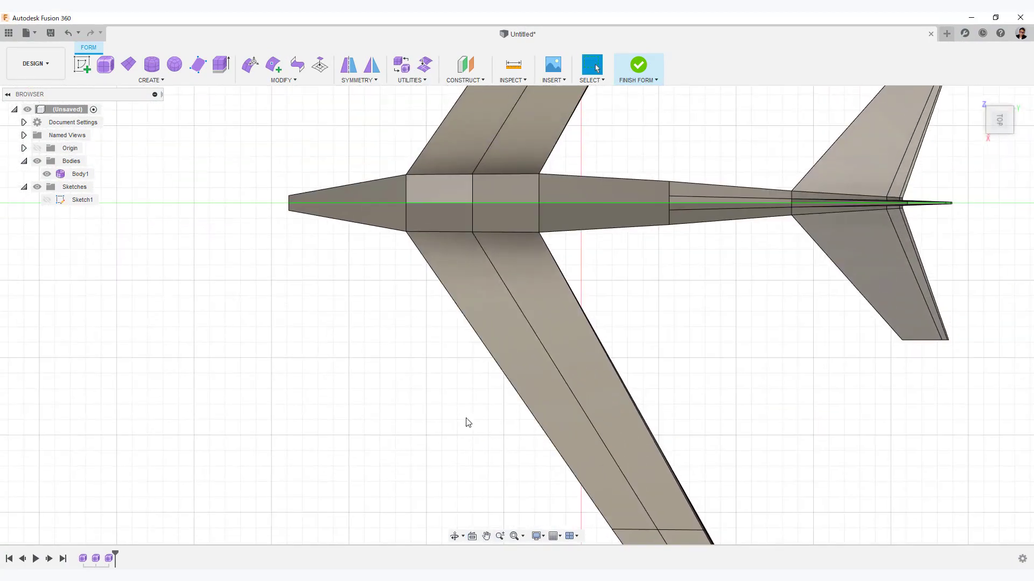
- Raise the new middle edge on the upper fuselage slightly in the side view to round out the hump
shift+middle_drag(452, 419, 462, 366)
click(1003, 131)
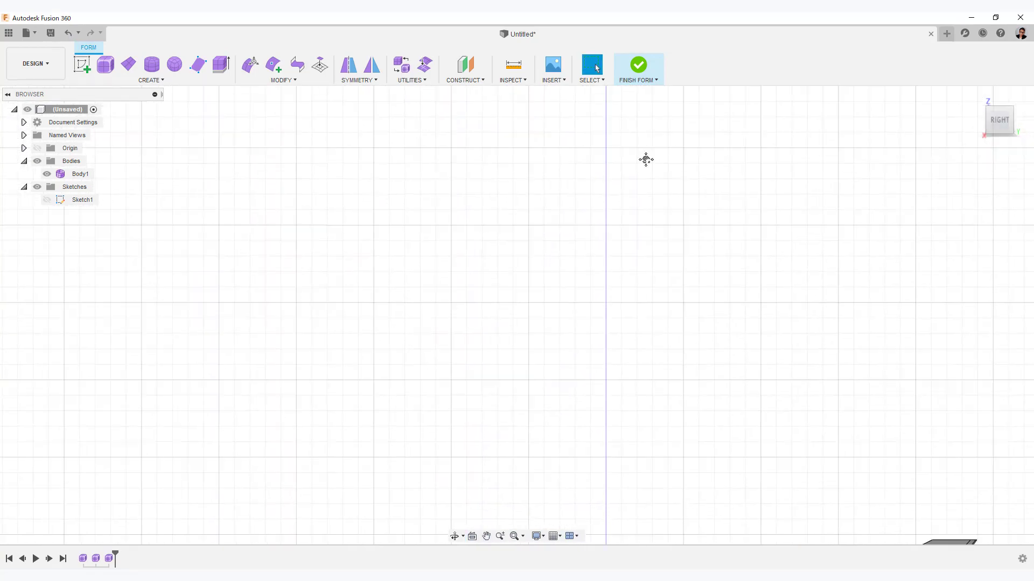
scroll(598, 224, up, 5)
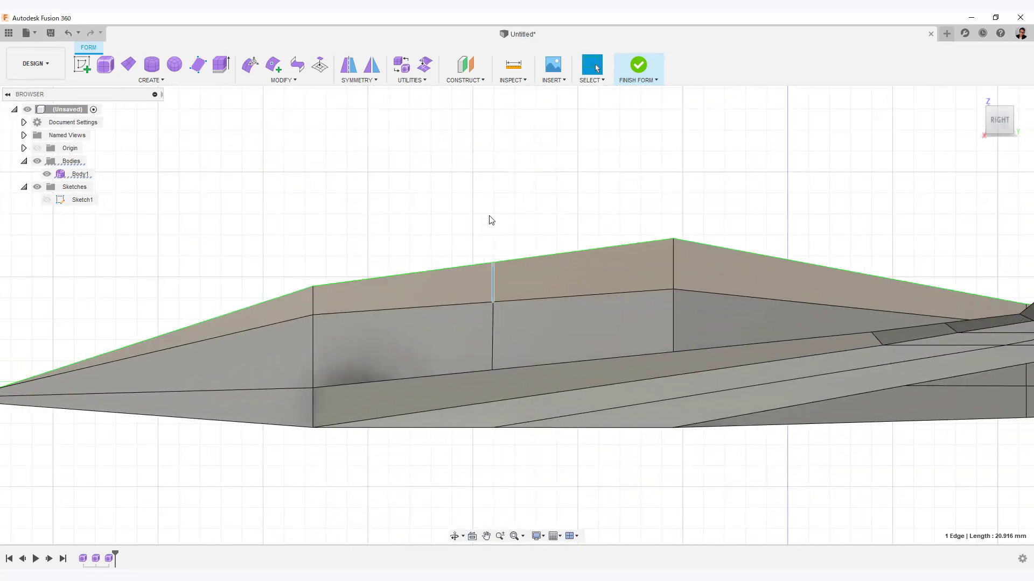
key(e)
drag(495, 250, 495, 237)
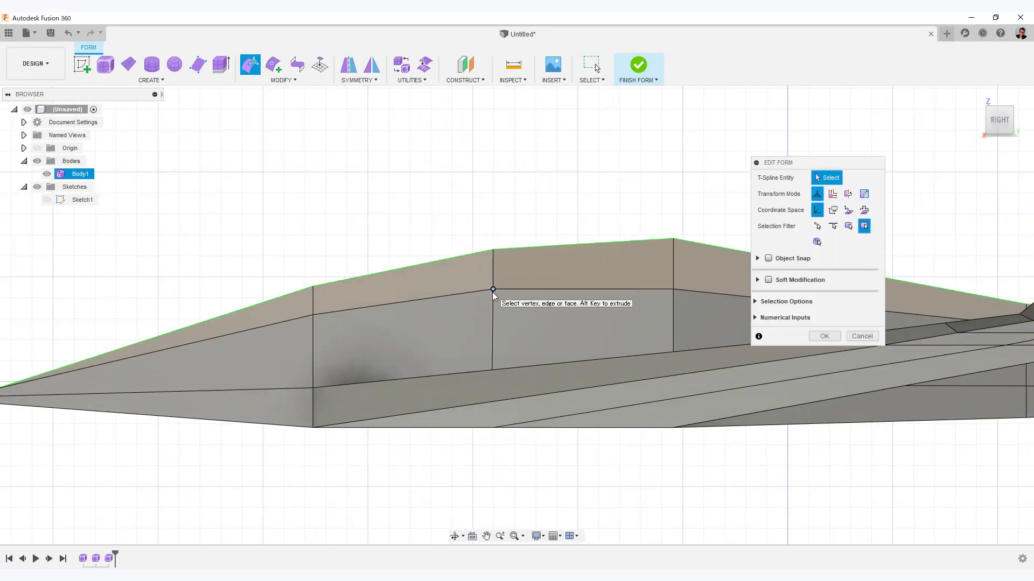
scroll(519, 199, down, 3)
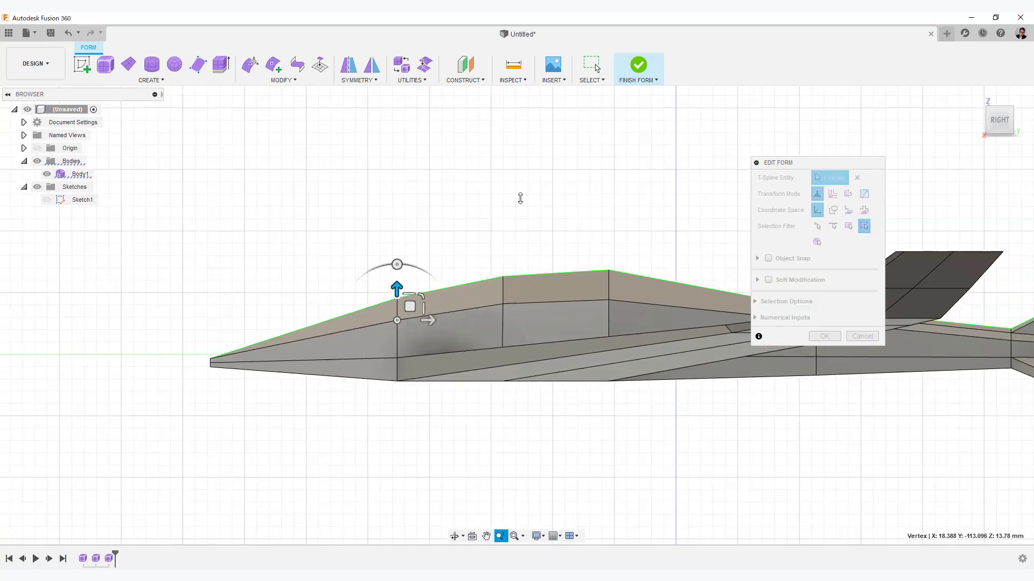
click(519, 199)
- Move the fuselage's middle side edge above the wing root outward by about 2.3 mm in the top view
shift+middle_drag(519, 199, 530, 248)
click(999, 114)
scroll(605, 333, up, 5)
middle_drag(605, 333, 475, 451)
scroll(498, 311, up, 2)
drag(447, 288, 515, 341)
right_click(703, 348)
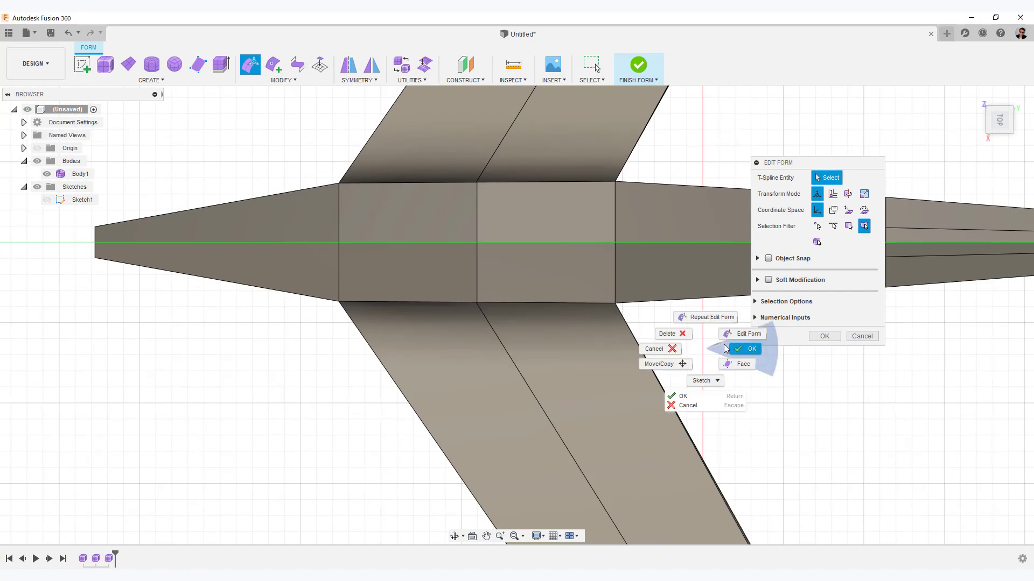
click(743, 333)
shift+middle_drag(526, 314, 480, 329)
click(486, 304)
shift+middle_drag(707, 313, 641, 371)
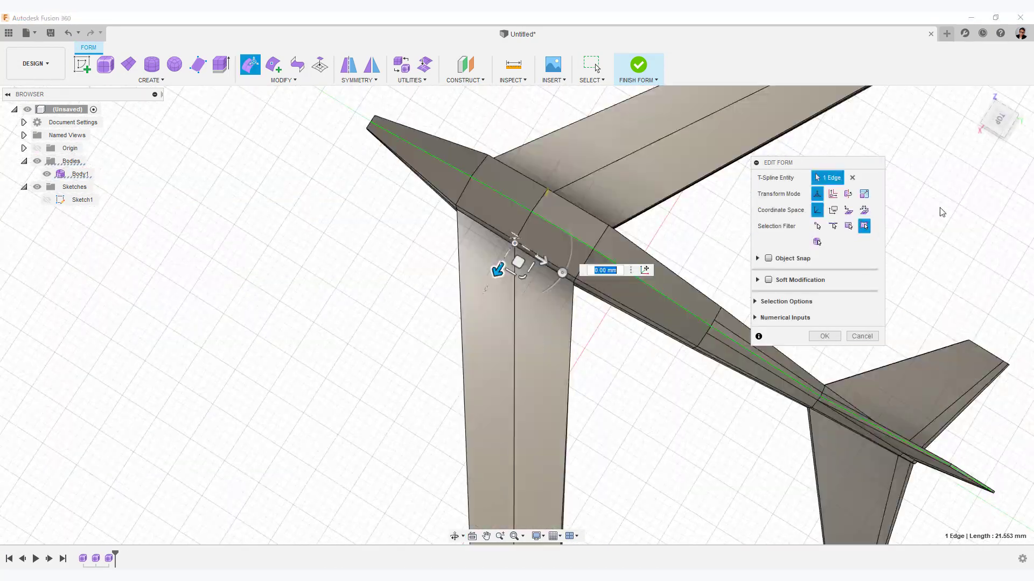
click(998, 114)
scroll(614, 282, up, 4)
middle_drag(615, 282, 662, 446)
drag(437, 314, 438, 323)
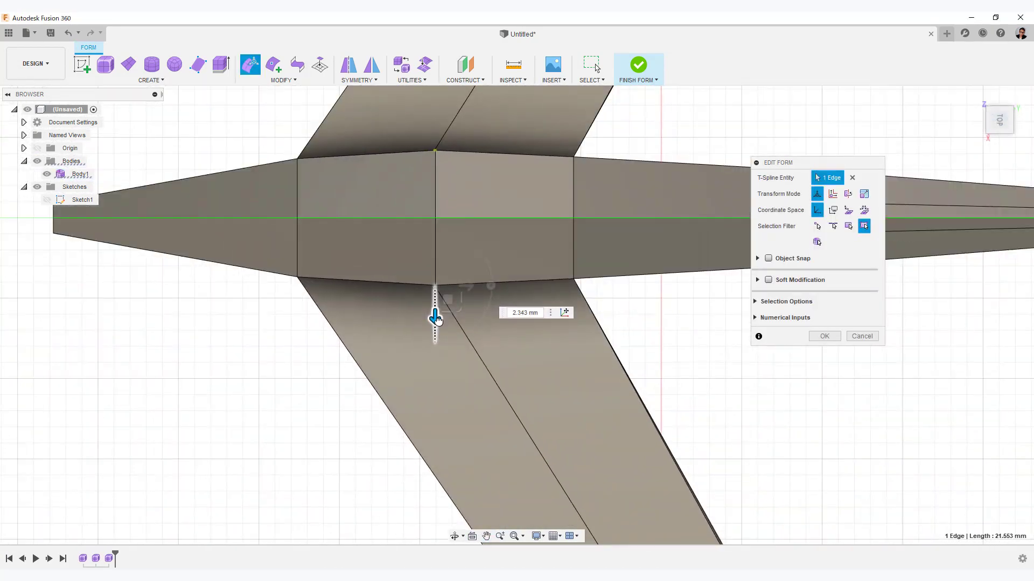
click(695, 354)
- Insert an edge across the fuselage underside, connecting the middle edges of the two wings
scroll(695, 355, down, 4)
shift+middle_drag(398, 425, 389, 237)
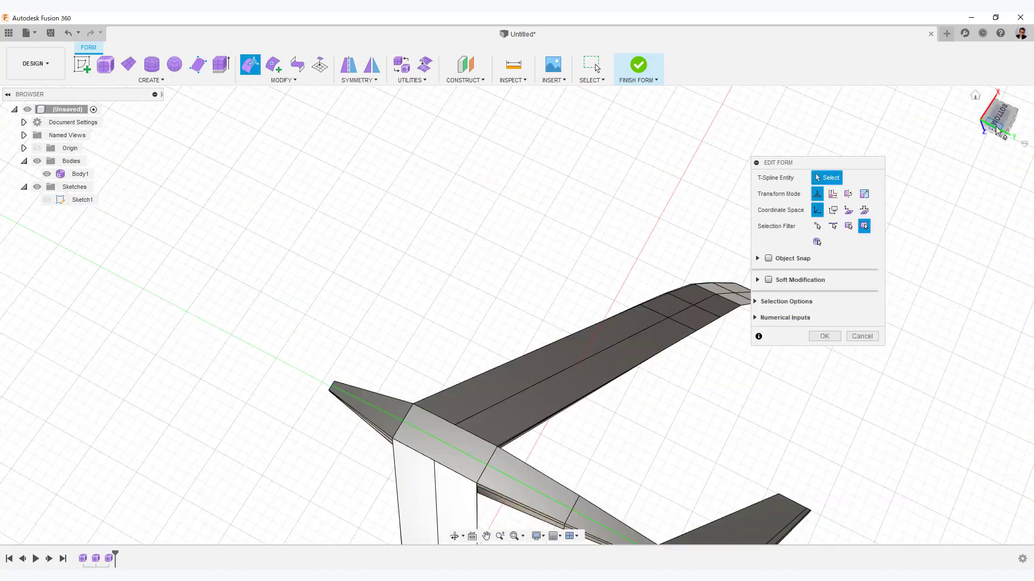
click(997, 114)
click(276, 69)
click(412, 307)
click(412, 368)
right_click(618, 416)
click(660, 415)
scroll(657, 344, down, 3)
shift+middle_drag(665, 280, 639, 355)
scroll(616, 431, up, 3)
key(alt+3)
click(425, 66)
click(467, 223)
scroll(625, 349, down, 2)
key(alt+1)
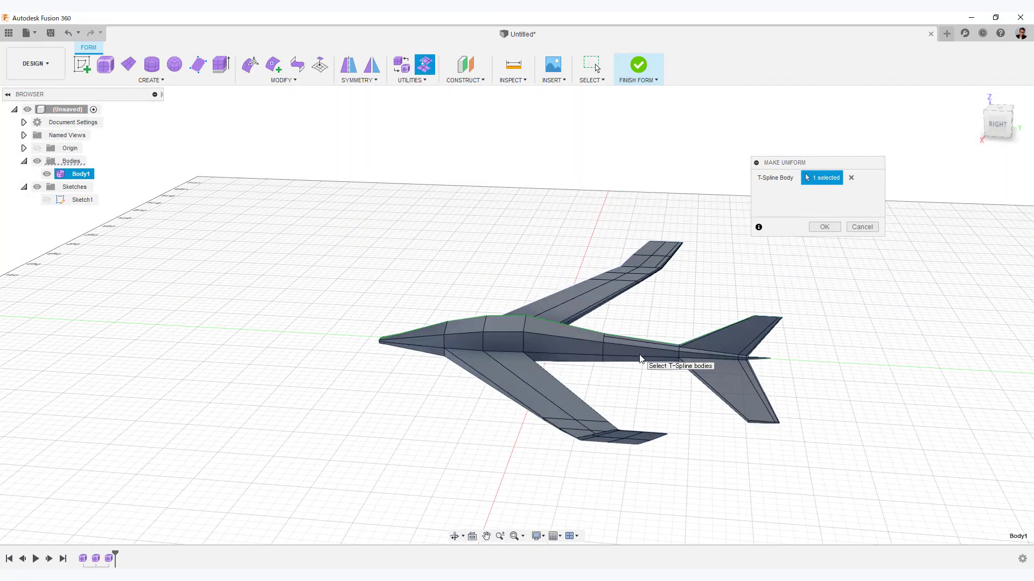
key(alt+3)
click(862, 228)
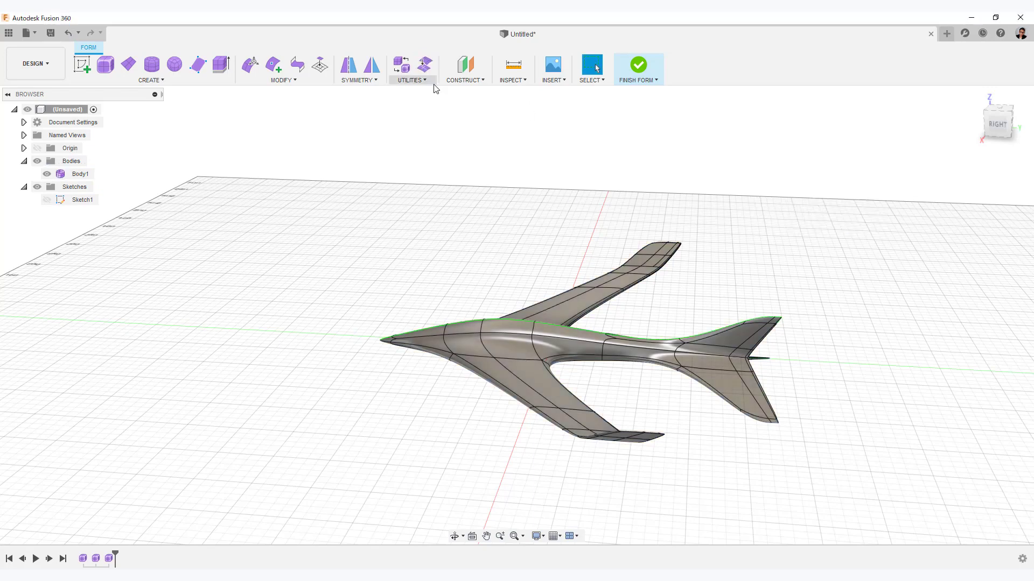
- Make the T-Spline body uniform and compare it in box and smooth display
click(425, 65)
click(630, 345)
click(821, 227)
key(alt+1)
key(alt+3)
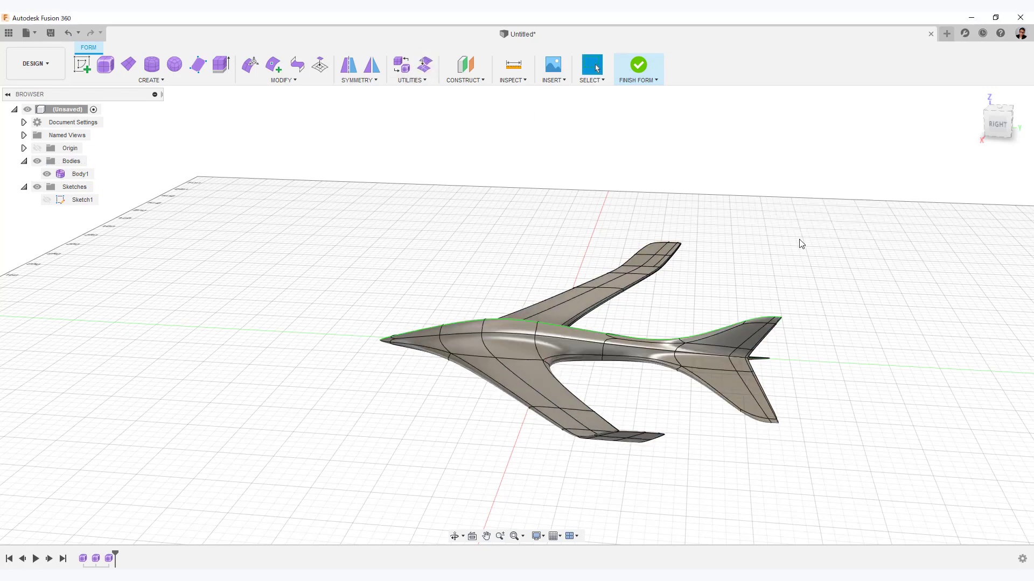
- Insert an edge along the rear of the two wing sections just inboard of the winglet and check it in smooth display
click(993, 136)
scroll(547, 346, up, 3)
scroll(547, 346, down, 2)
shift+middle_drag(547, 348, 549, 445)
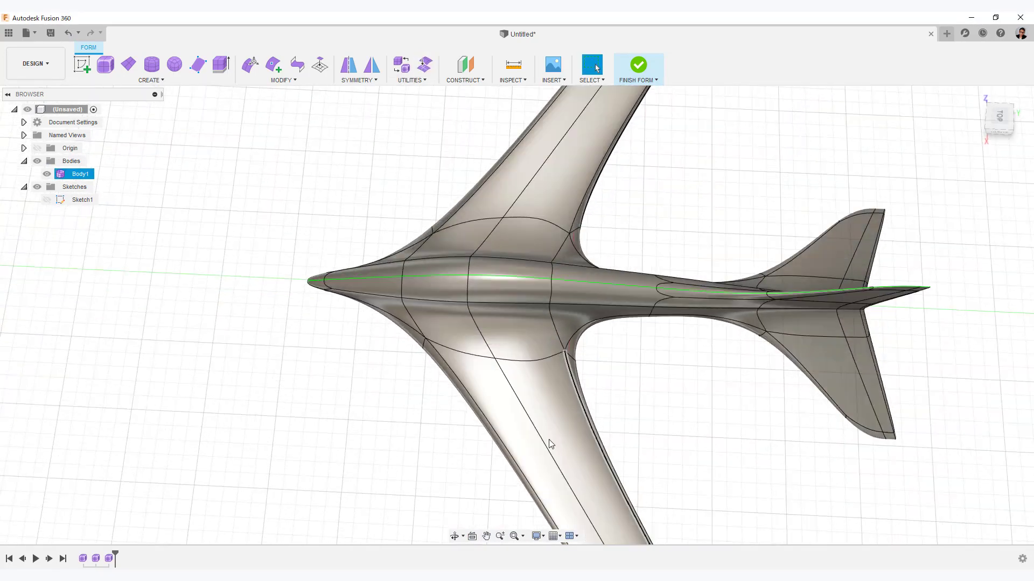
click(997, 117)
scroll(754, 301, up, 1)
middle_drag(694, 406, 591, 274)
key(alt+1)
click(274, 65)
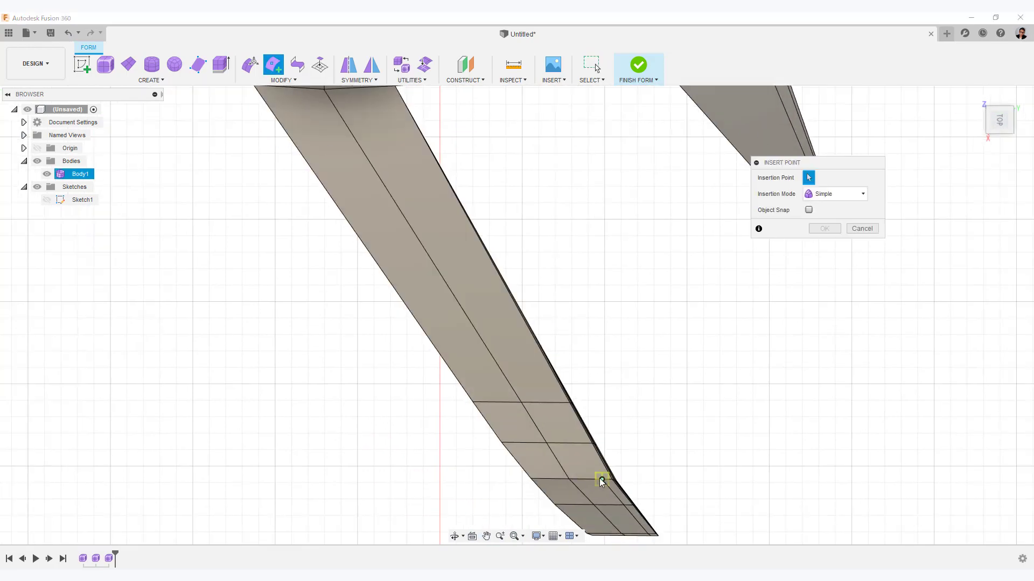
middle_drag(584, 350, 558, 275)
right_click(527, 330)
click(563, 332)
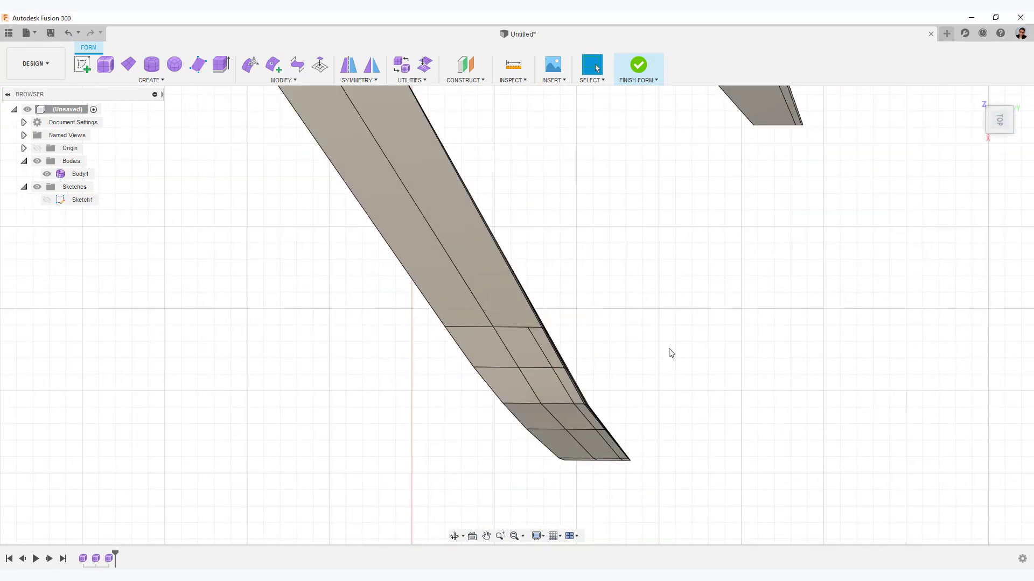
key(alt+3)
scroll(671, 353, down, 3)
shift+middle_drag(671, 353, 637, 293)
- Extrude the four faces at the nose tip forward to lengthen the nose with a new section
click(998, 127)
scroll(693, 209, up, 3)
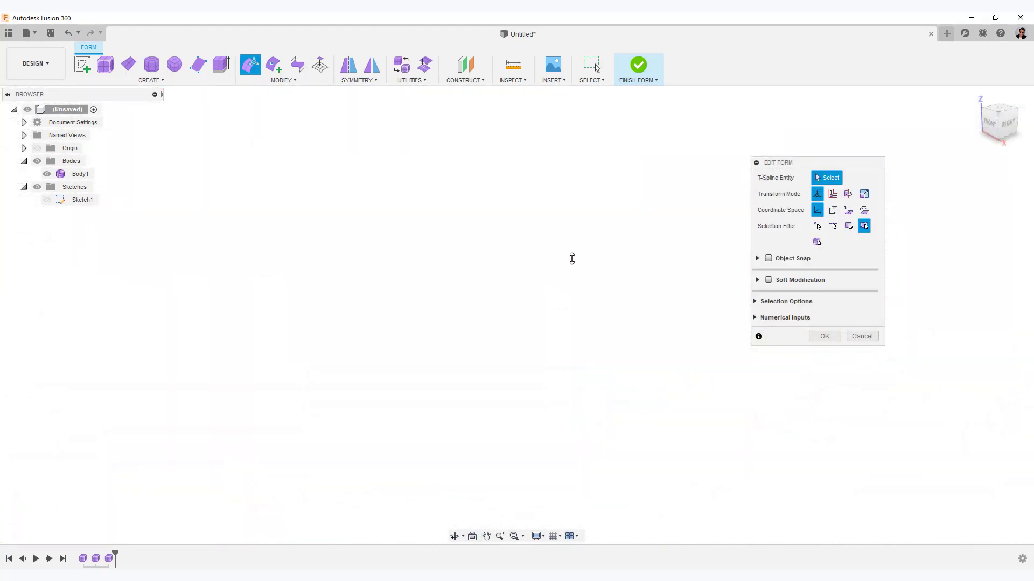
middle_drag(571, 258, 535, 459)
click(332, 137)
ctrl+click(396, 156)
ctrl+click(331, 180)
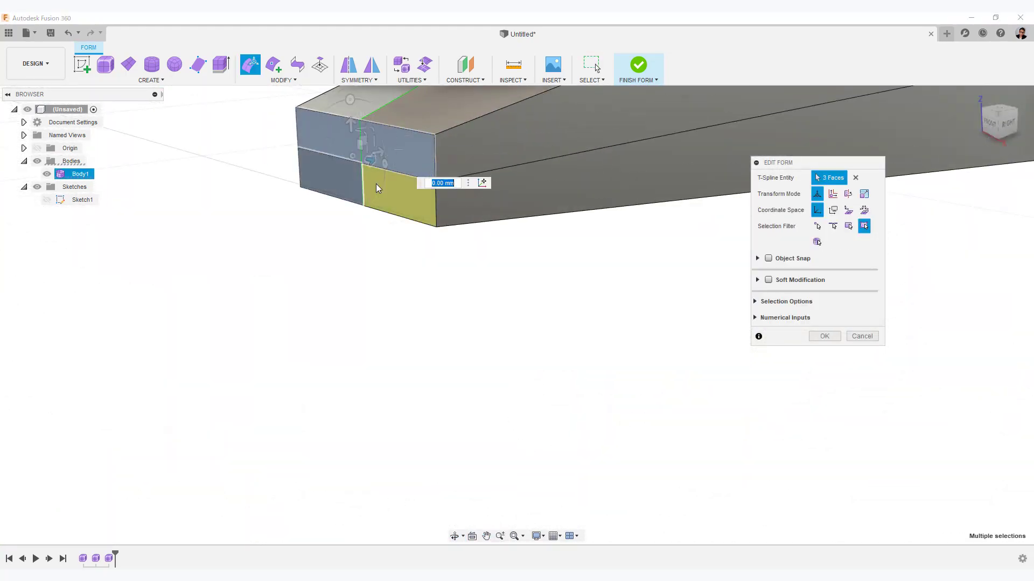
ctrl+click(376, 185)
scroll(376, 186, down, 3)
shift+middle_drag(423, 396, 394, 356)
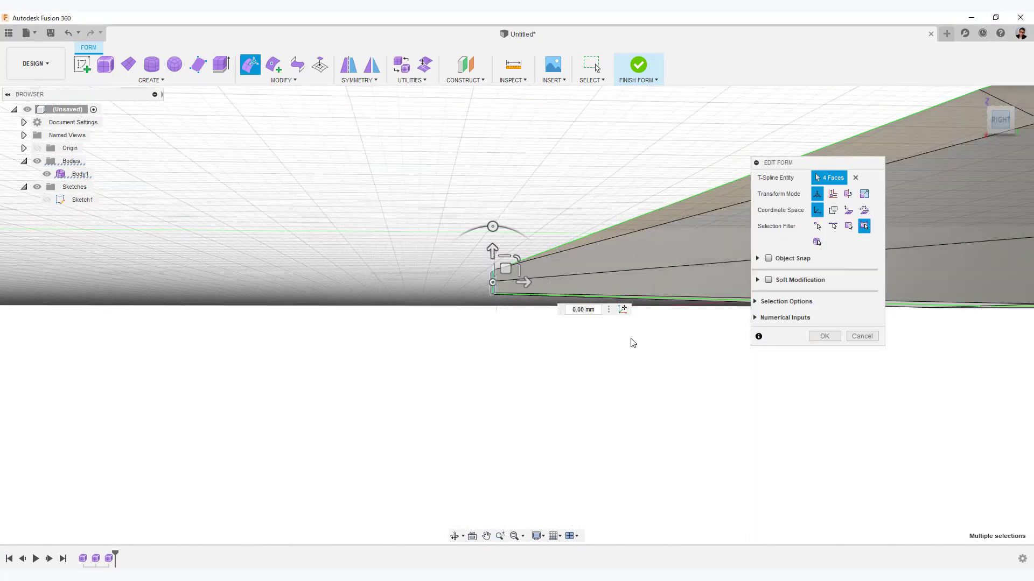
drag(519, 305, 299, 305)
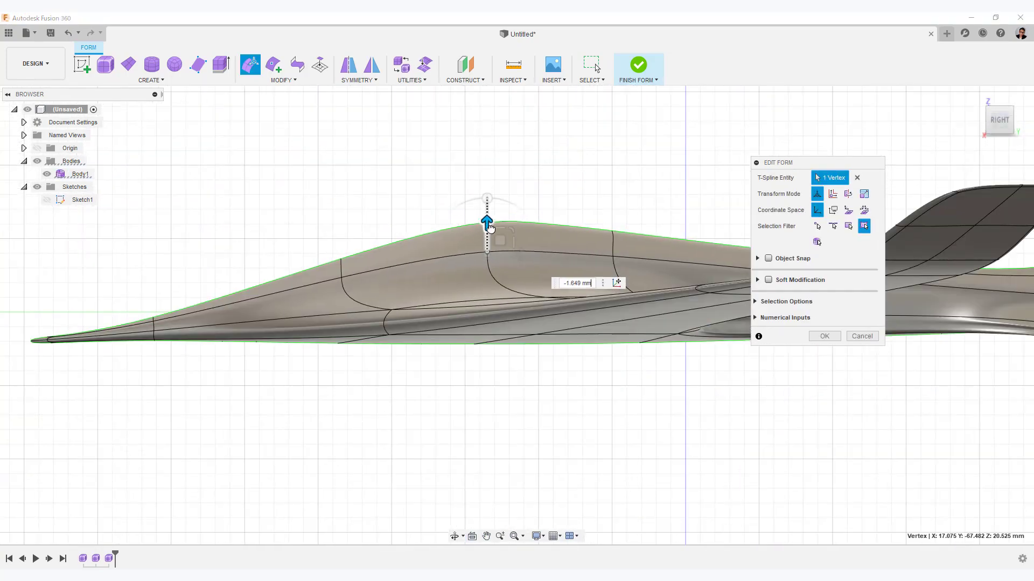
- Lower the side and top vertices at the front of the fuselage hump and adjust the top vertex ahead of them
drag(490, 228, 487, 241)
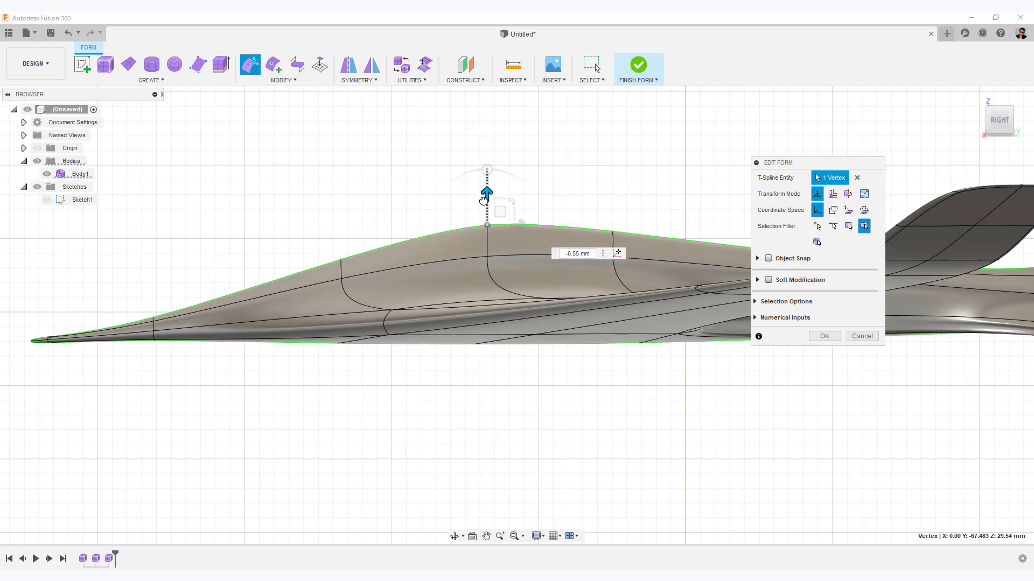
click(340, 259)
drag(344, 225, 345, 225)
scroll(469, 196, down, 4)
scroll(468, 199, up, 2)
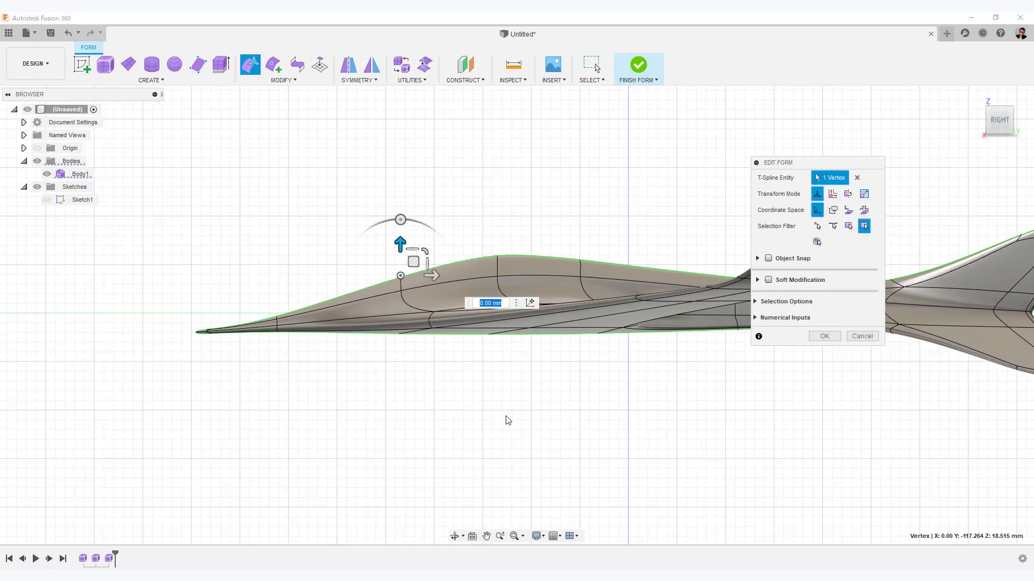
click(507, 416)
- Select the front fuselage with both complete wings and scale them up by about 1.5 in the top view
scroll(463, 452, down, 5)
drag(444, 462, 441, 291)
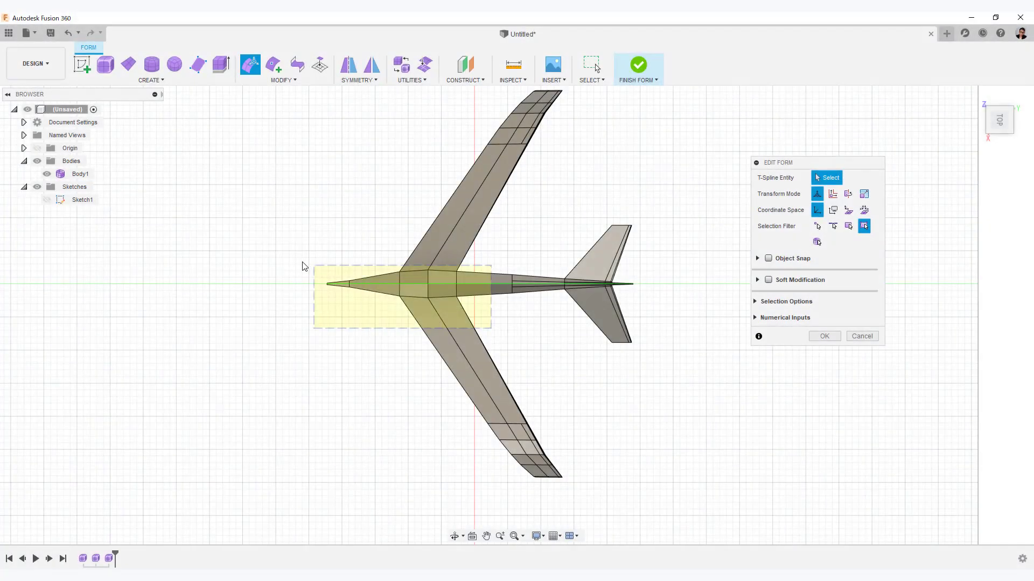
drag(304, 266, 281, 259)
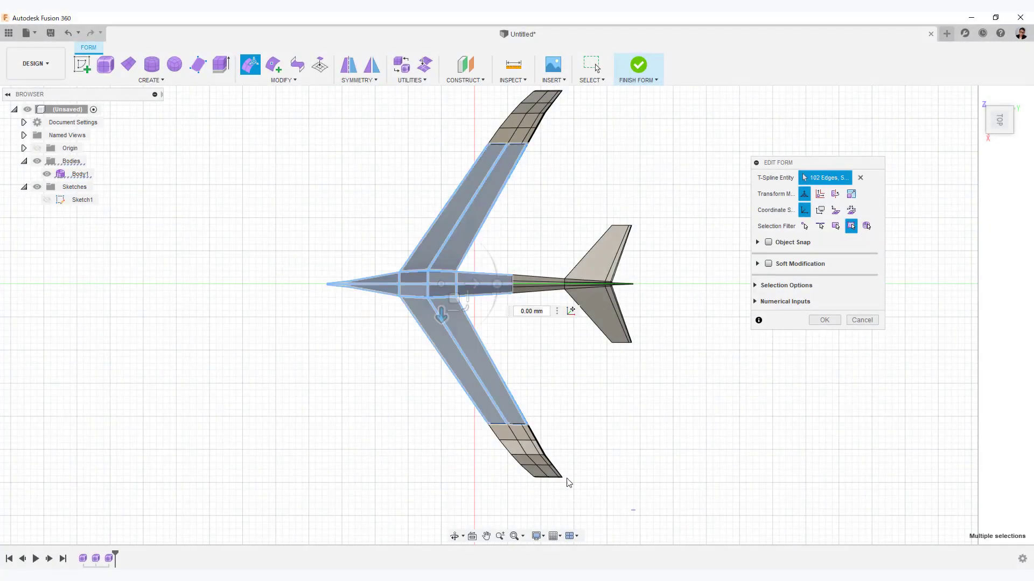
drag(464, 440, 450, 430)
scroll(660, 418, up, 4)
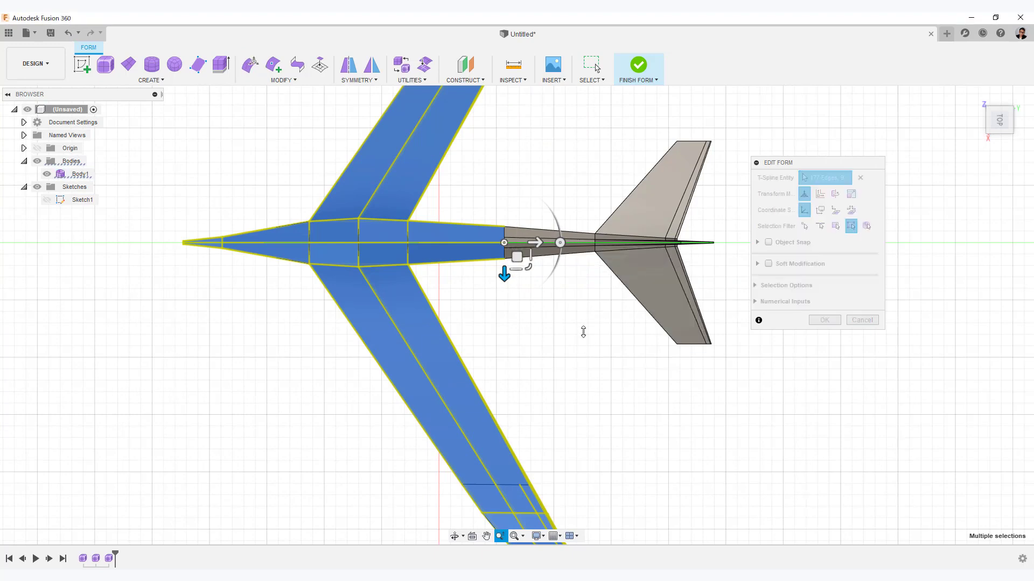
scroll(586, 347, down, 2)
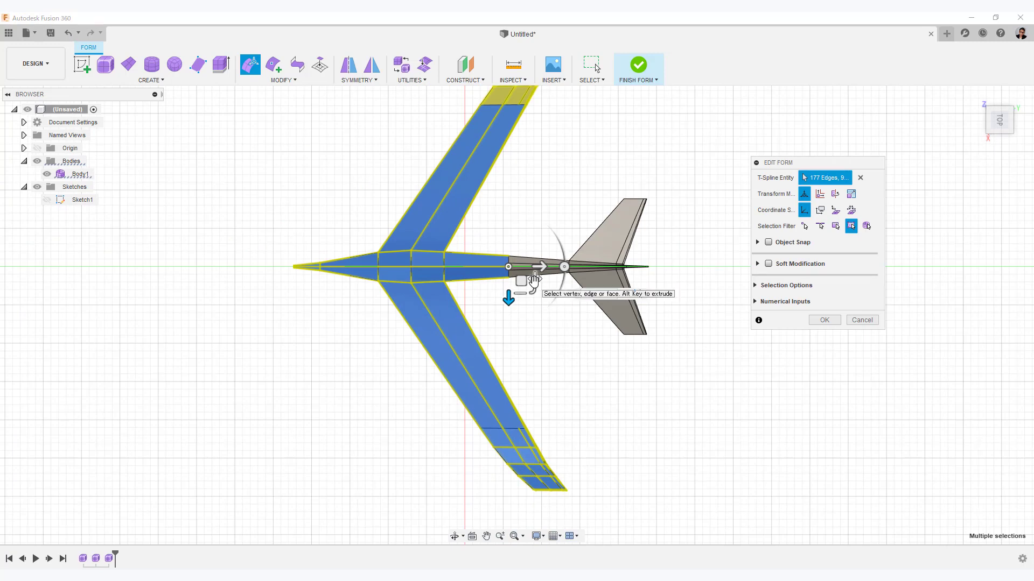
drag(534, 278, 522, 310)
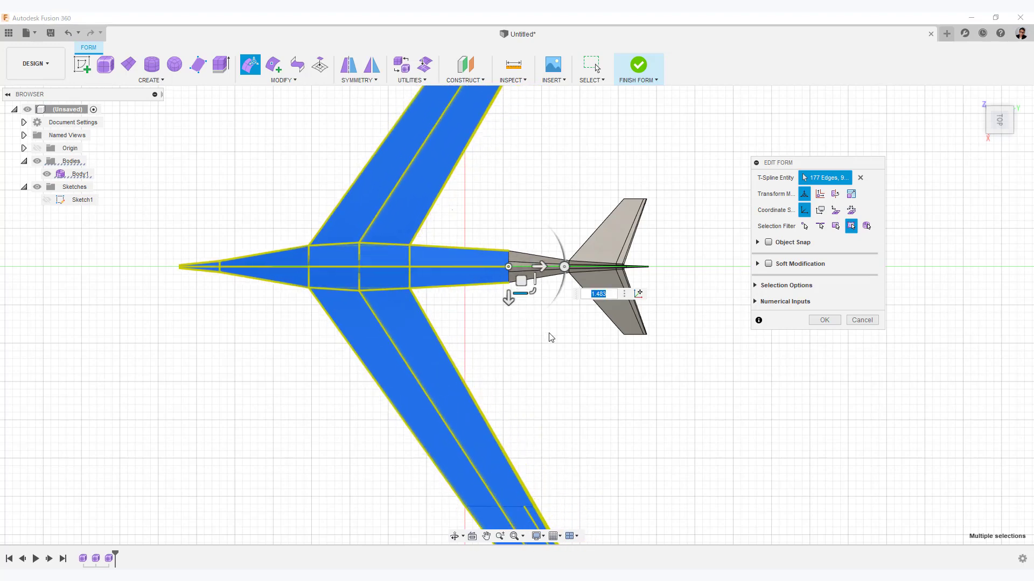
scroll(544, 345, down, 5)
scroll(535, 366, up, 2)
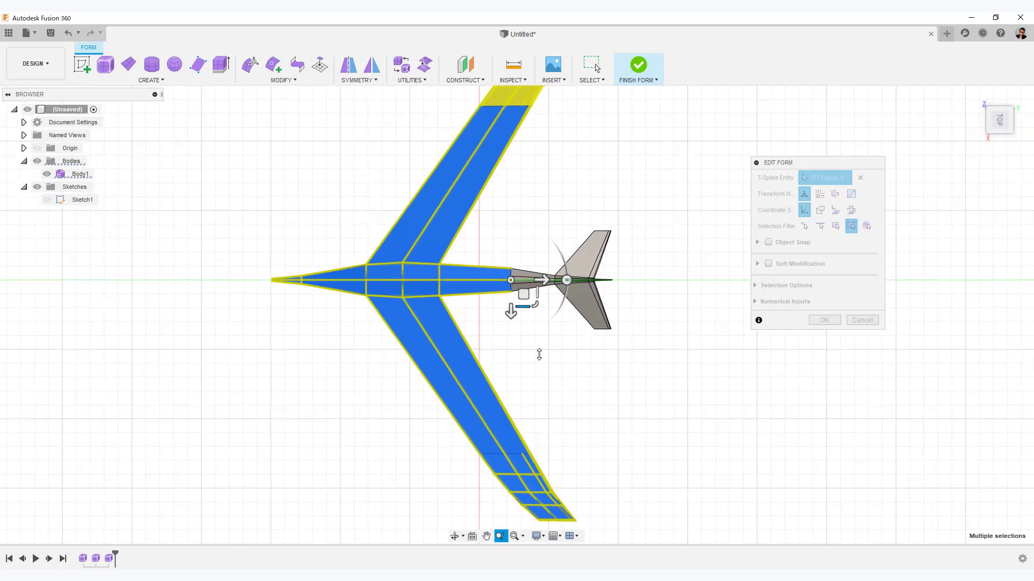
click(577, 375)
- Select the ten-edge cross-section loop on the rear fuselage behind the wings and scale it down slightly
scroll(644, 353, up, 5)
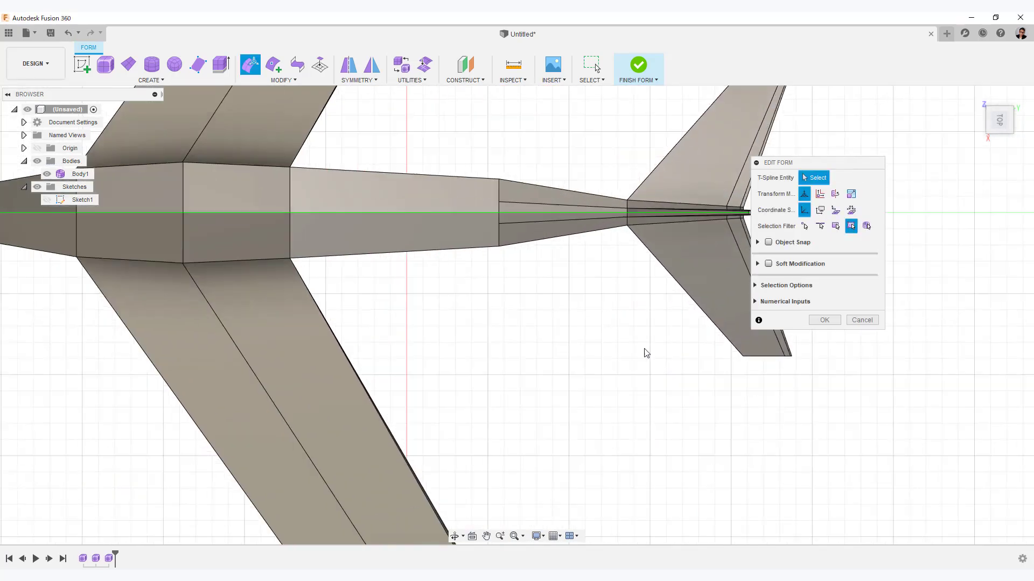
drag(466, 184, 541, 305)
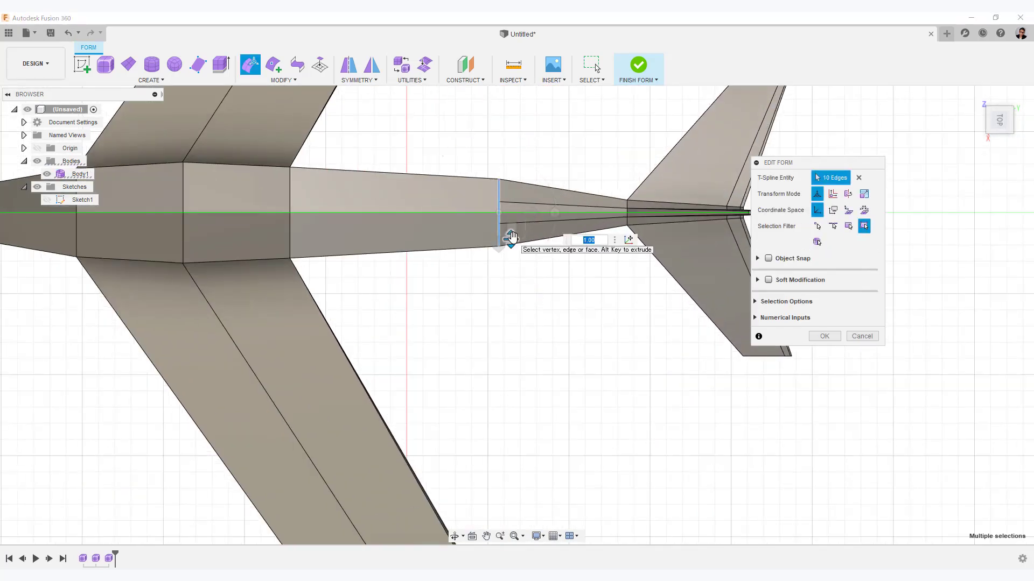
drag(511, 236, 511, 233)
scroll(573, 315, down, 5)
- Examine the scaled aircraft from the side and front, including the joint behind the extended nose
shift+middle_drag(530, 426, 509, 317)
click(999, 121)
scroll(412, 275, up, 4)
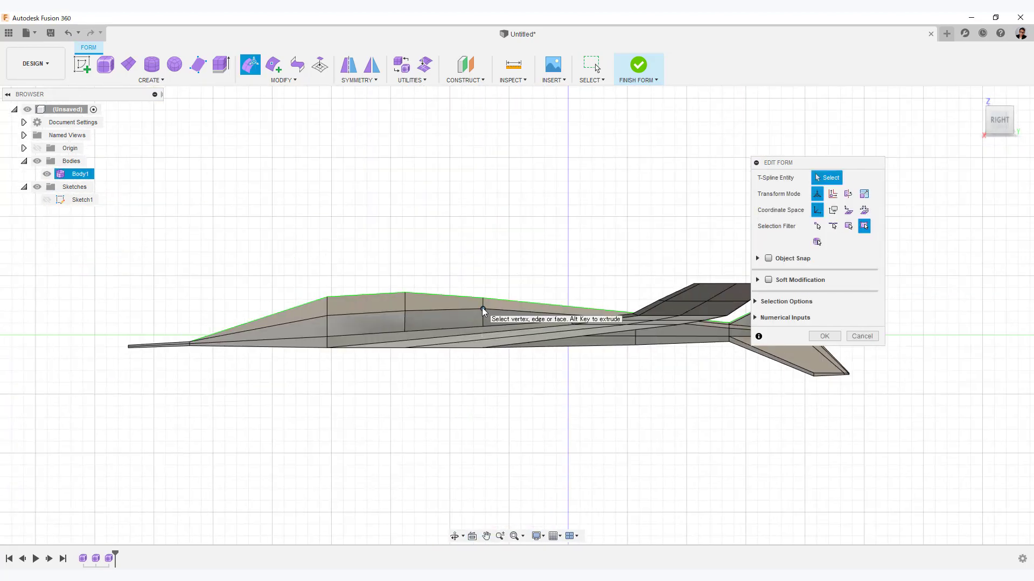
click(507, 447)
scroll(508, 450, down, 4)
shift+middle_drag(508, 450, 491, 434)
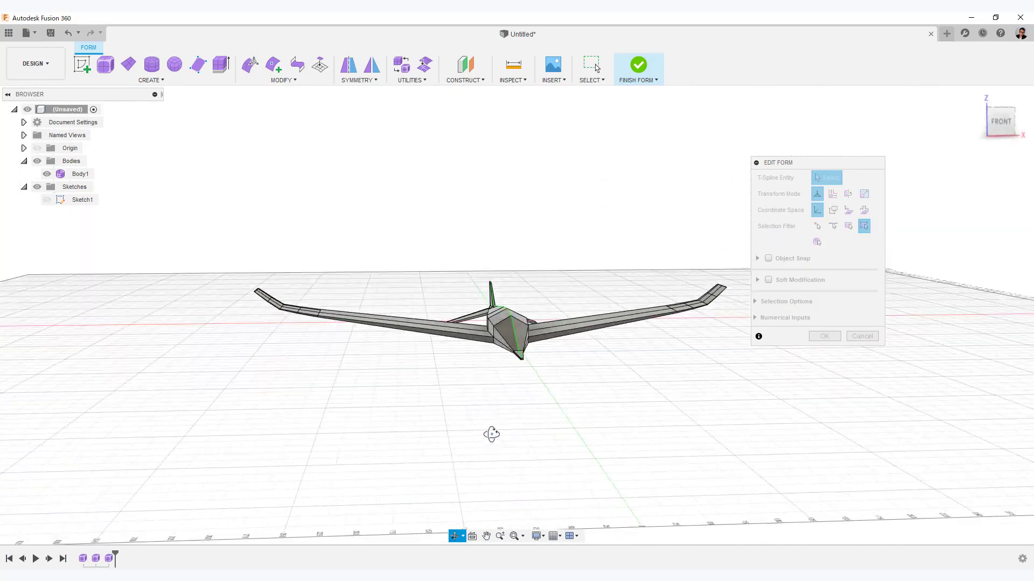
shift+middle_drag(491, 434, 453, 401)
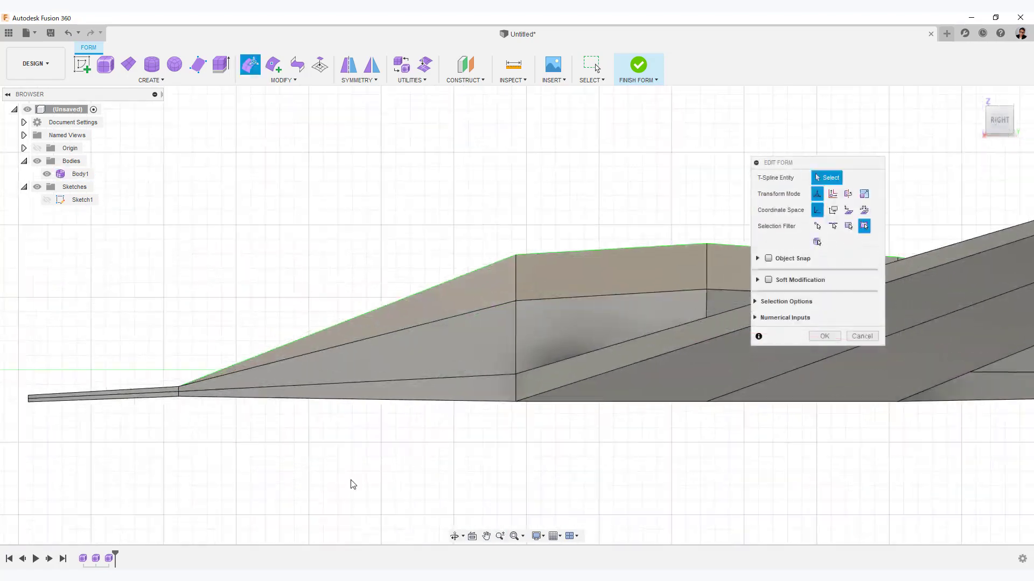
scroll(557, 448, up, 3)
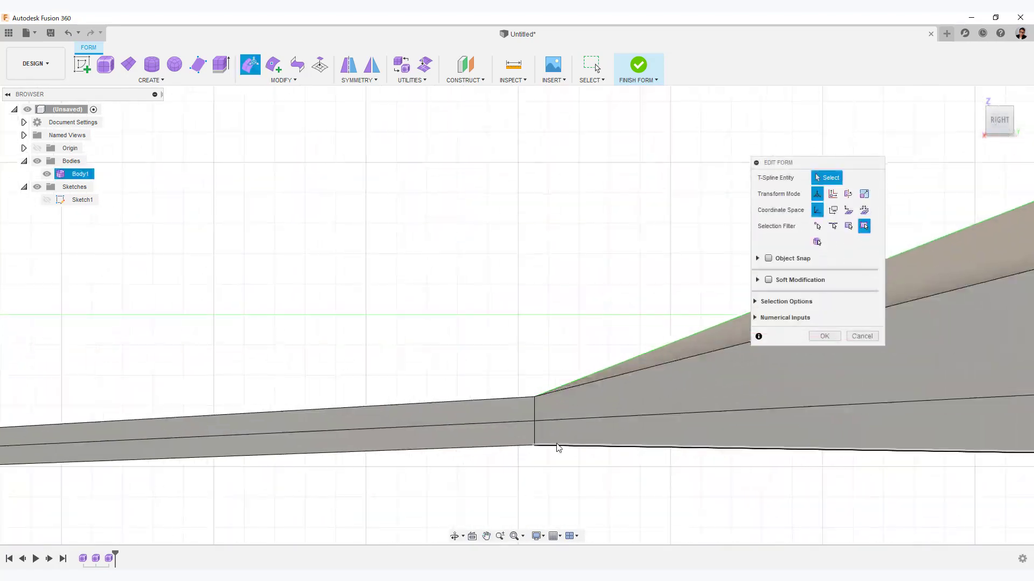
scroll(535, 441, down, 3)
right_click(426, 414)
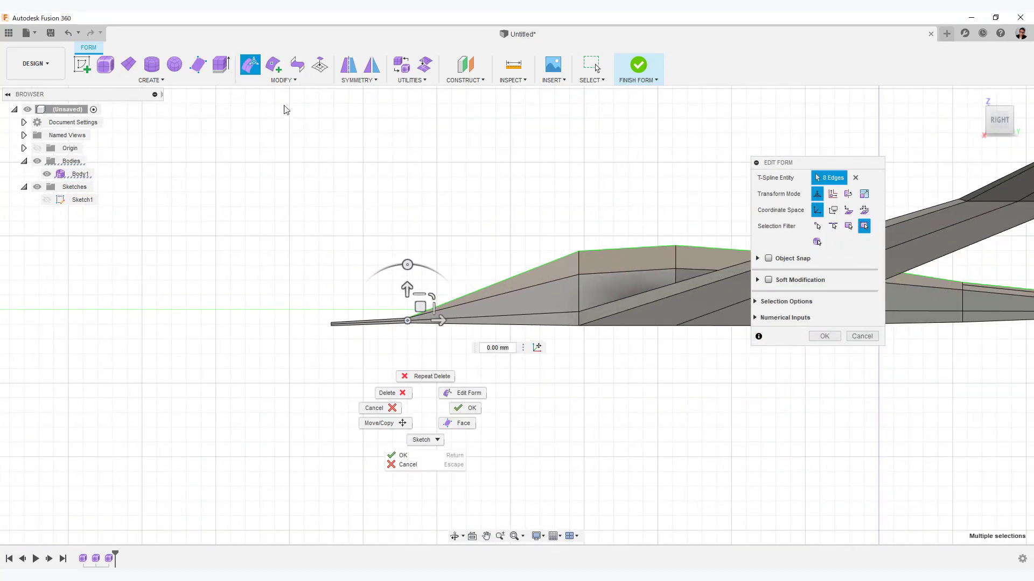
click(287, 79)
click(861, 337)
- Insert a single edge loop at location -0.50 beside the eight-edge cross-section loop where the nose meets the fuselage
scroll(410, 311, up, 8)
double_click(605, 390)
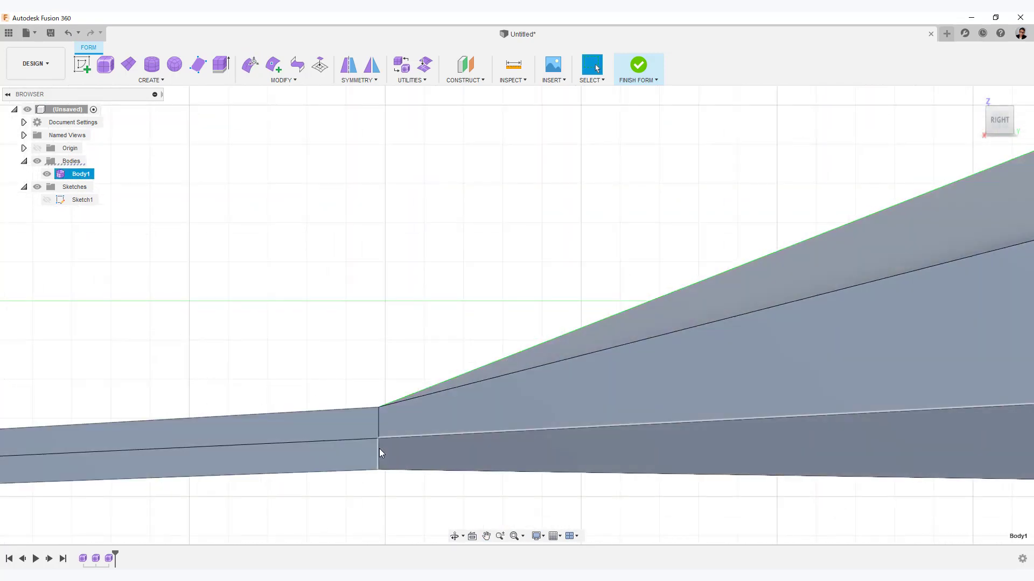
scroll(376, 458, down, 5)
right_click(446, 429)
click(428, 256)
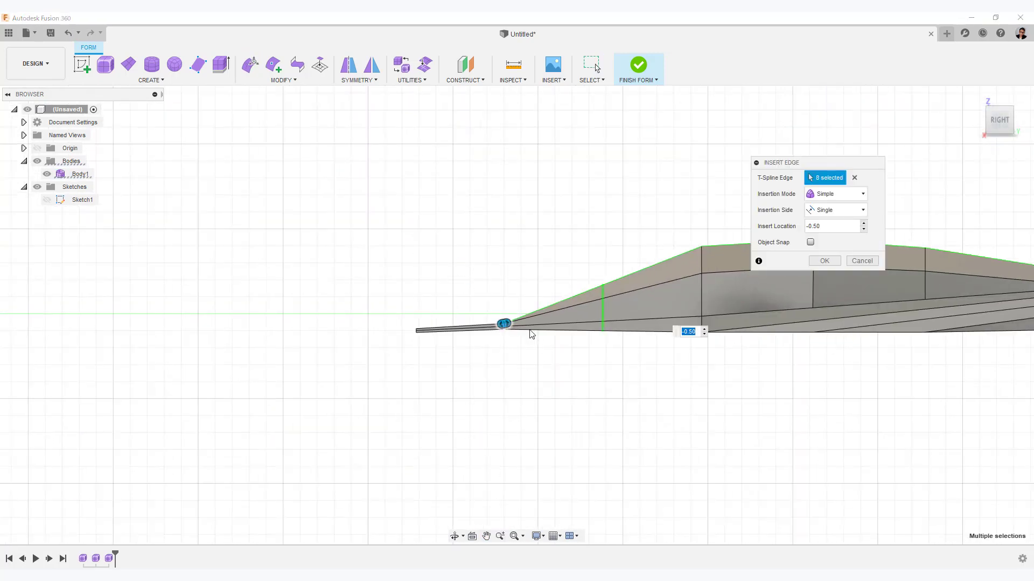
scroll(531, 334, down, 3)
scroll(704, 415, up, 3)
middle_drag(704, 415, 565, 417)
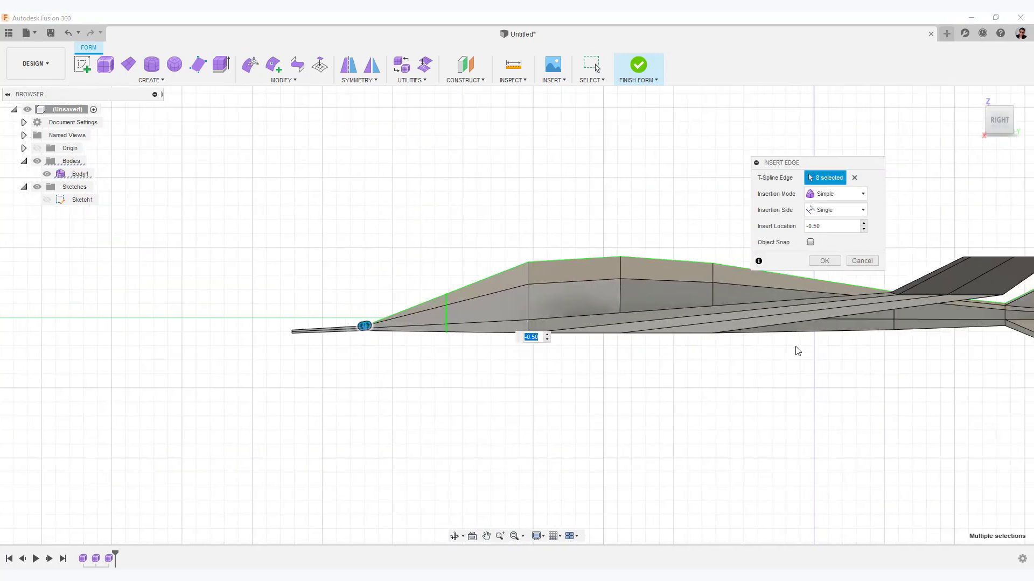
click(824, 261)
- Delete the wing's leading-edge face together with the adjoining face on the side of the front fuselage
scroll(424, 245, up, 5)
drag(402, 314, 404, 314)
shift+middle_drag(403, 314, 408, 351)
scroll(434, 395, up, 2)
shift+click(361, 251)
scroll(460, 310, down, 2)
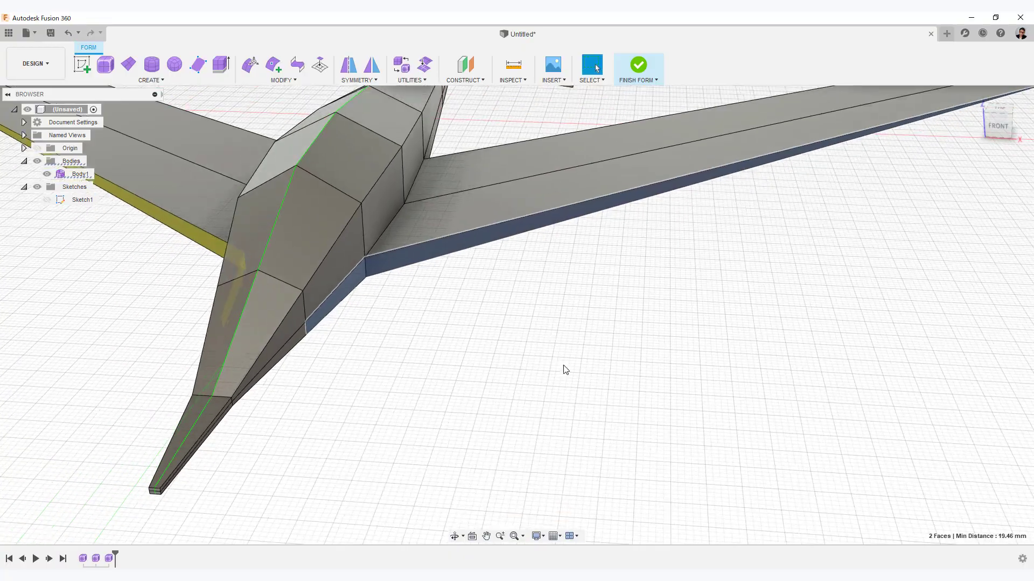
click(536, 356)
shift+middle_drag(492, 393, 478, 431)
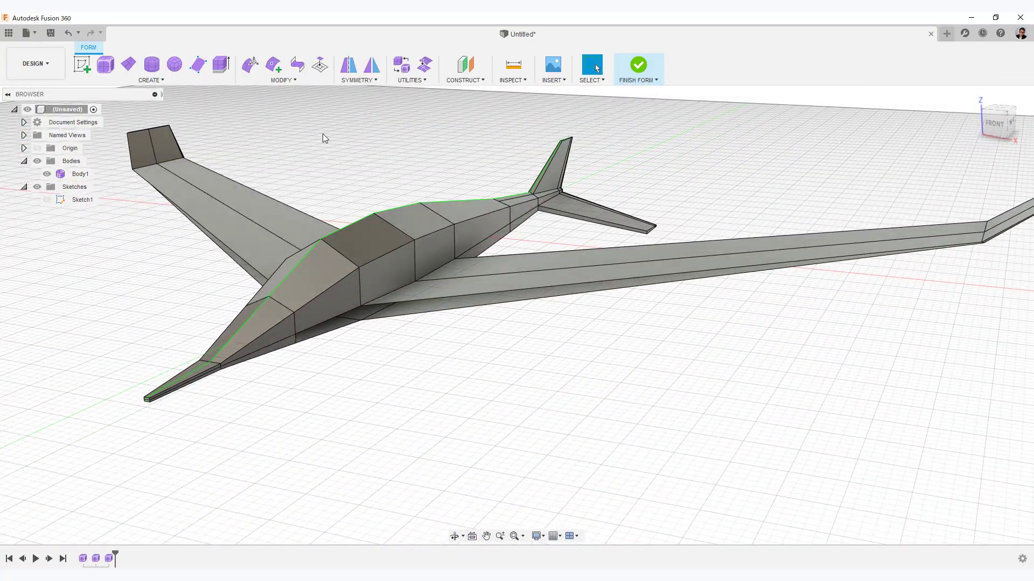
- Bridge the open edge on the front fuselage side to the open leading edge at the wing's outer end
click(296, 64)
scroll(341, 348, up, 3)
middle_drag(367, 437, 0, 418)
middle_drag(627, 258, 515, 319)
scroll(515, 319, up, 3)
click(514, 318)
scroll(597, 372, down, 3)
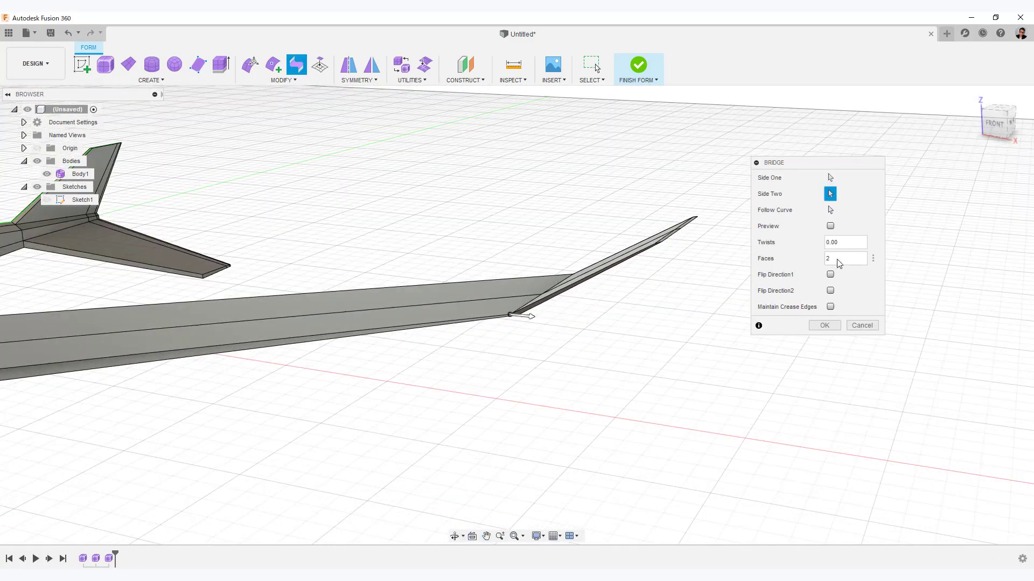
click(823, 325)
- Fill the open gaps between the wing and the bridged leading-edge strip, on the upper side and the underside
scroll(611, 418, down, 5)
shift+middle_drag(611, 417, 459, 455)
click(320, 65)
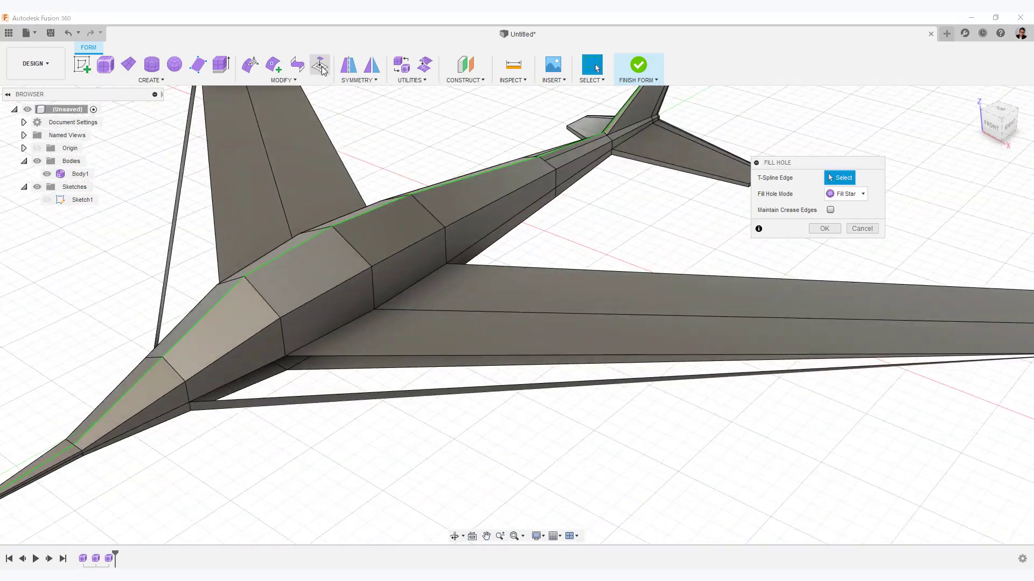
click(353, 356)
scroll(374, 491, down, 4)
shift+middle_drag(829, 249, 526, 328)
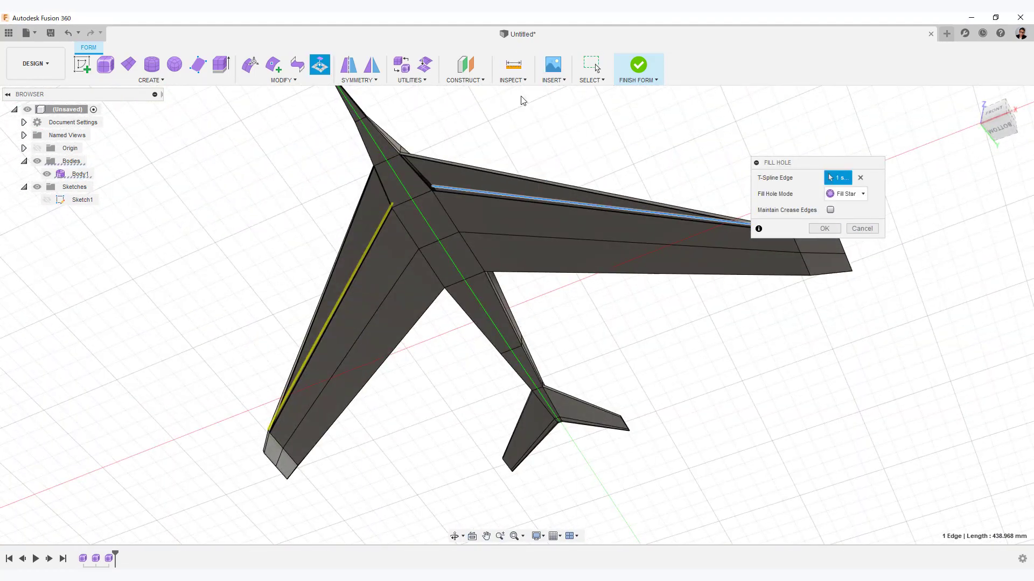
key(Return)
- Examine the filled wing in smooth display, return to box display and check the wing towards its tip
shift+middle_drag(819, 362, 576, 452)
key(alt+3)
click(570, 309)
scroll(484, 452, up, 3)
mouse_move(485, 452)
shift+middle_down()
mouse_move(491, 503)
mouse_move(429, 436)
mouse_move(510, 449)
mouse_move(560, 307)
shift+middle_up()
key(alt+1)
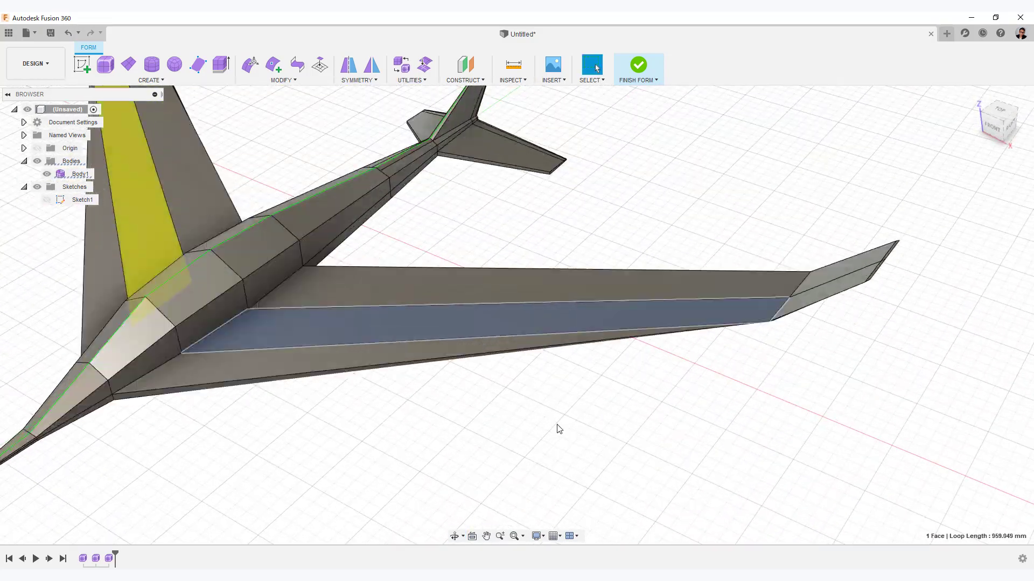
shift+middle_drag(556, 427, 893, 232)
click(1000, 115)
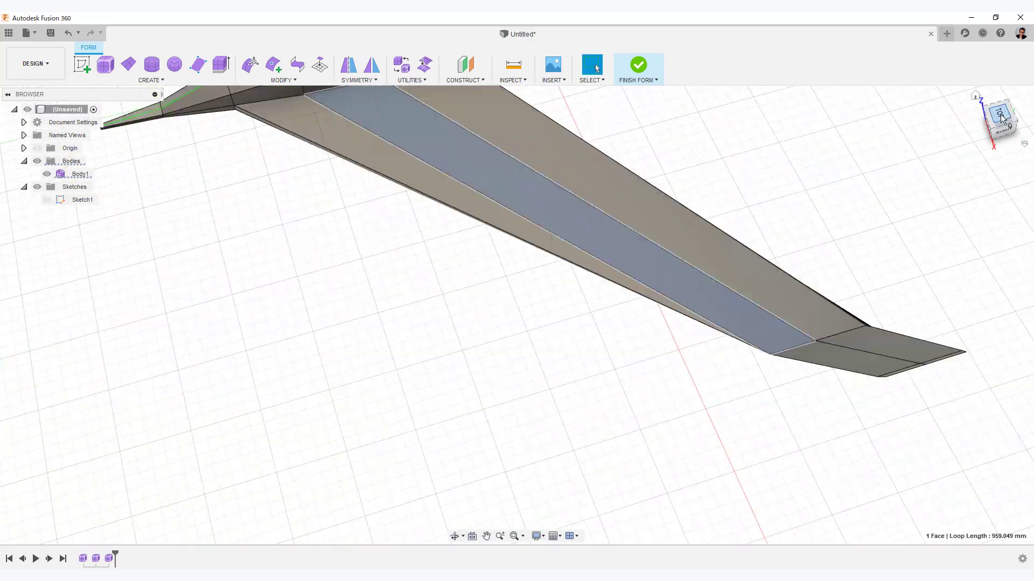
key(Escape)
- Select the winglet's middle lengthwise edges on both sides and insert a single edge beside them at location -0.50
scroll(461, 365, down, 4)
middle_drag(497, 347, 427, 355)
scroll(667, 360, up, 3)
middle_drag(678, 352, 579, 279)
shift+middle_drag(661, 404, 647, 387)
click(502, 378)
shift+middle_drag(504, 380, 619, 431)
middle_drag(619, 431, 509, 376)
shift+click(560, 350)
shift+middle_drag(571, 356, 646, 419)
middle_drag(646, 420, 659, 436)
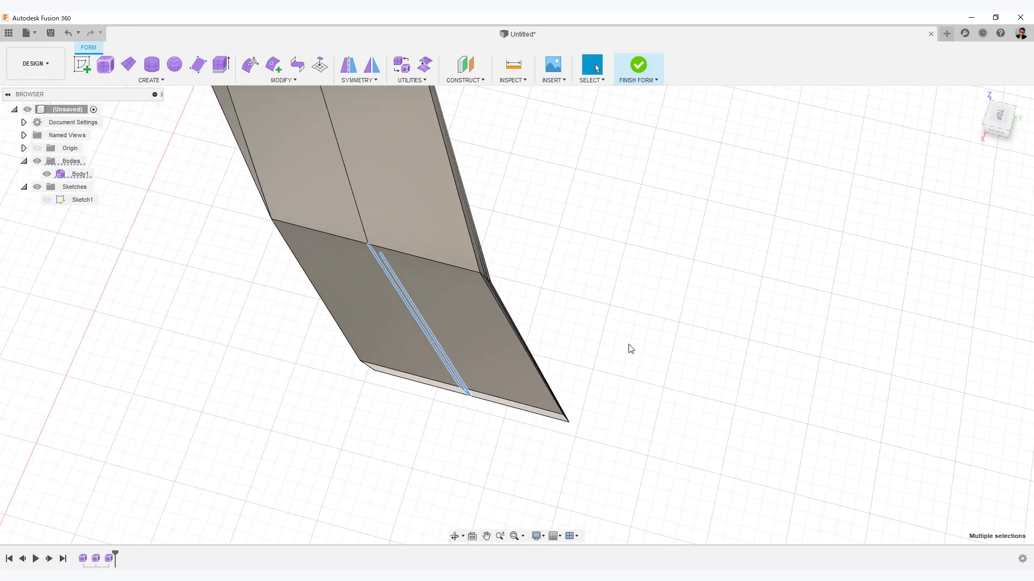
right_click(630, 349)
click(613, 447)
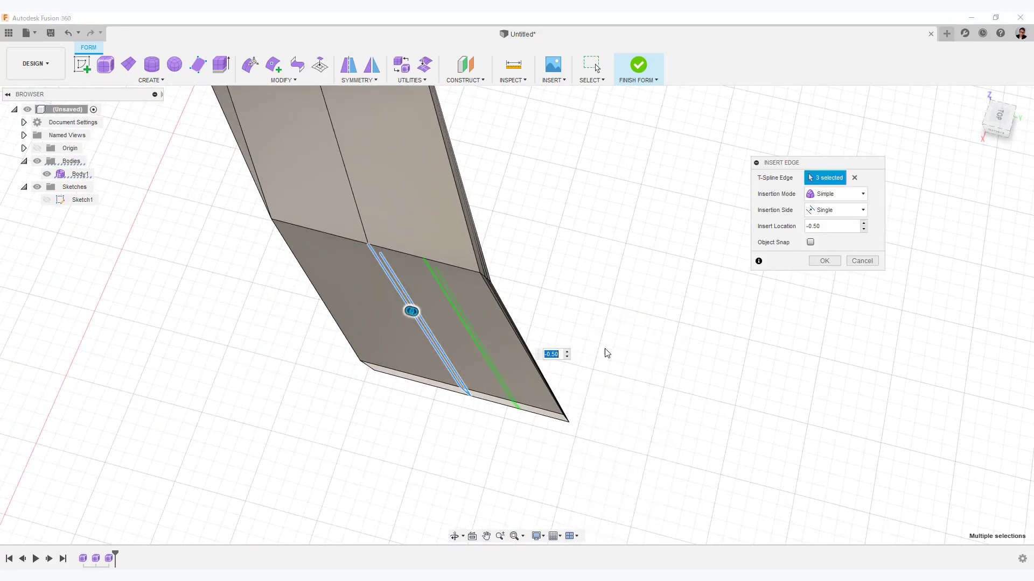
click(831, 261)
- Insert points that connect the winglet's new lengthwise edge to the fuselage across the wing's upper side and underside
scroll(722, 269, down, 4)
middle_drag(719, 334, 698, 366)
click(275, 66)
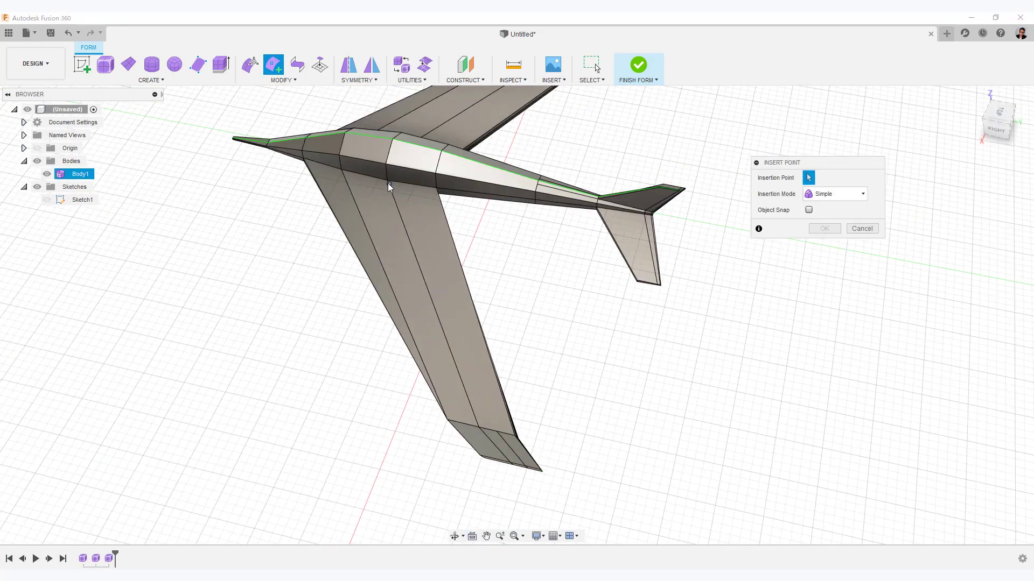
click(497, 433)
right_click(605, 383)
click(599, 354)
shift+middle_drag(599, 355, 626, 293)
right_click(589, 231)
click(589, 199)
click(434, 476)
right_click(619, 311)
click(653, 311)
- Delete the old middle lengthwise edge loop of the wing and winglet
double_click(491, 233)
right_click(626, 294)
click(594, 278)
scroll(598, 309, down, 4)
scroll(598, 306, up, 4)
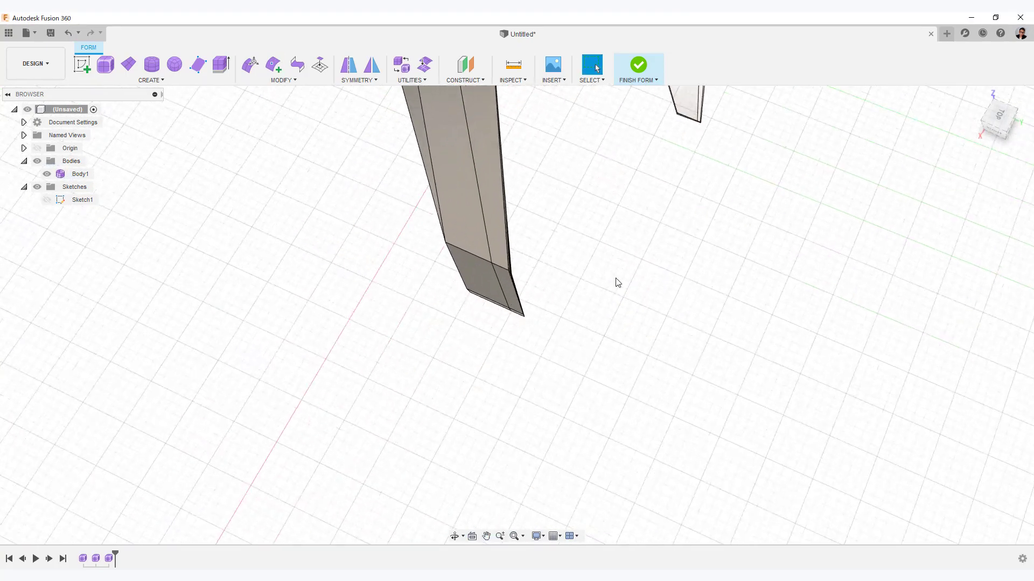
- Insert a single edge loop at location -0.596 ahead of the lengthwise loop running around the wing, winglet and fuselage
middle_drag(615, 256, 619, 299)
scroll(622, 300, up, 3)
double_click(485, 331)
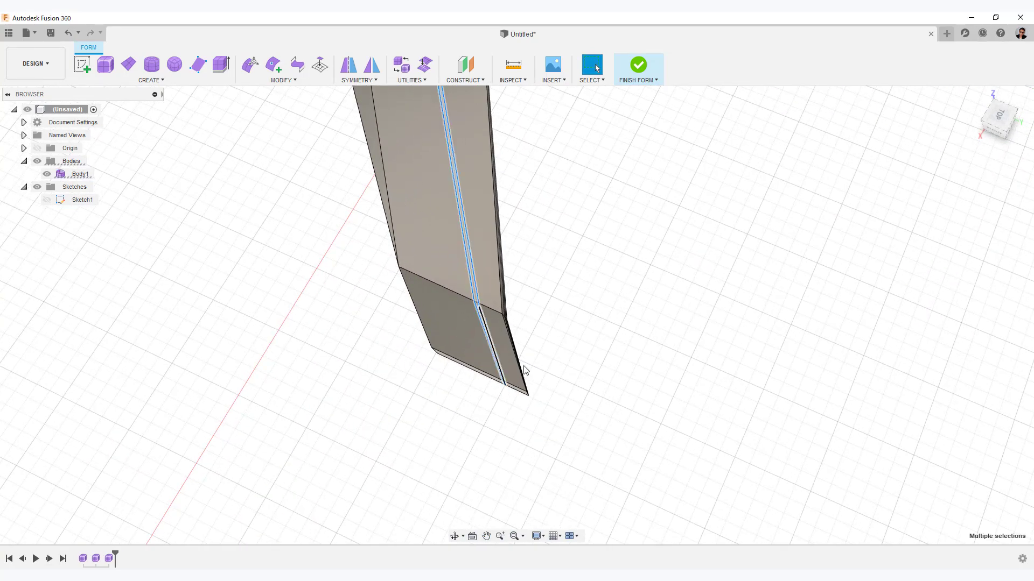
shift+middle_drag(524, 373, 639, 339)
right_click(639, 339)
click(624, 437)
shift+middle_drag(623, 429, 625, 484)
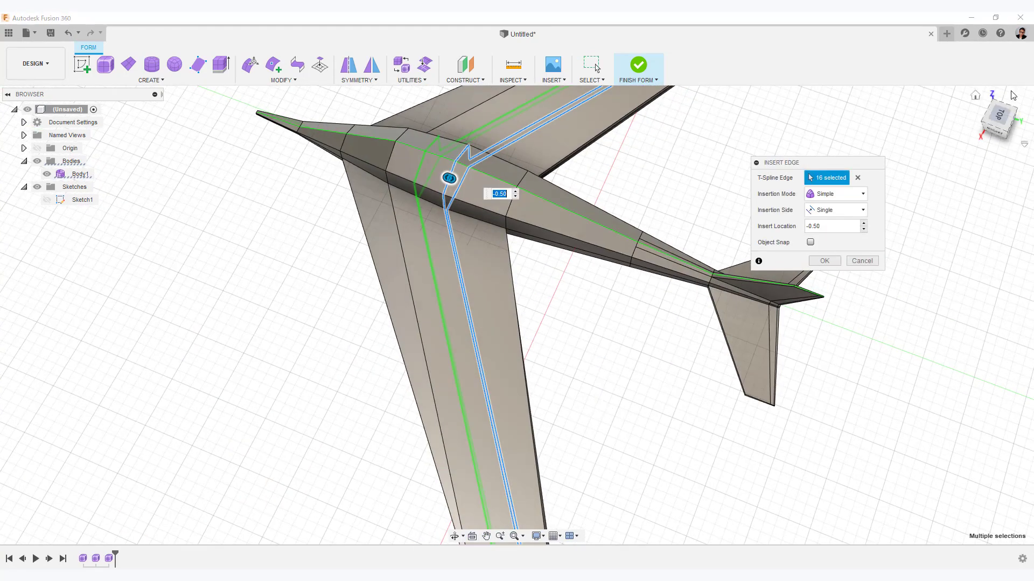
click(997, 114)
scroll(648, 337, down, 2)
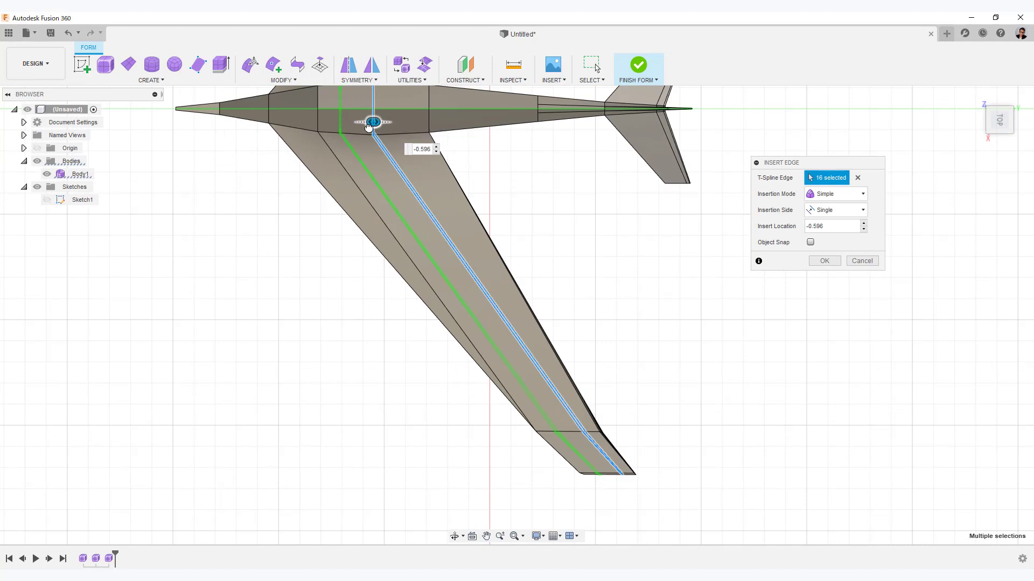
click(824, 260)
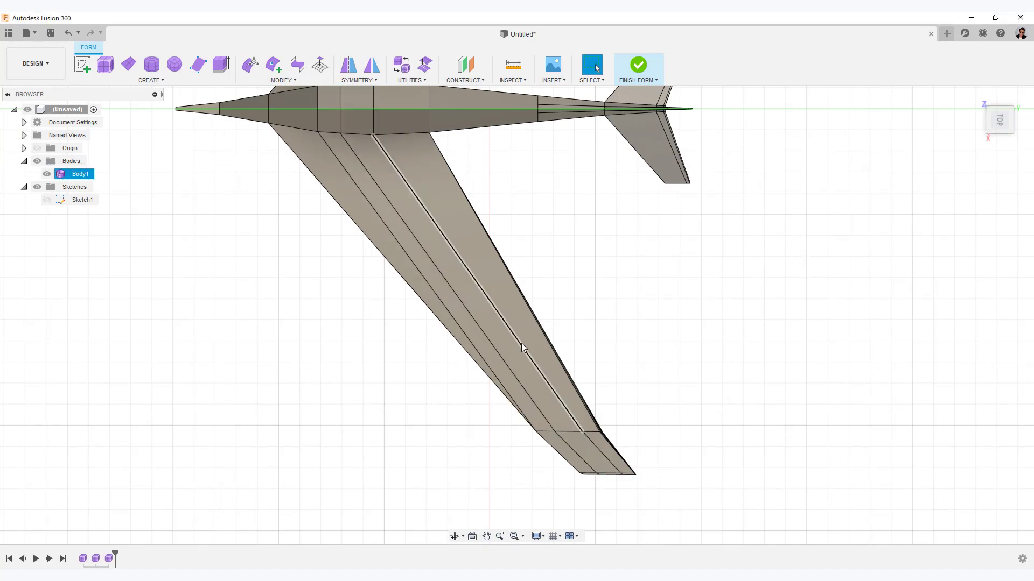
- Delete the inserted loop's edges across the wing and fuselage, above and below, keeping only its winglet section
click(491, 344)
right_click(652, 325)
click(627, 312)
scroll(679, 296, down, 5)
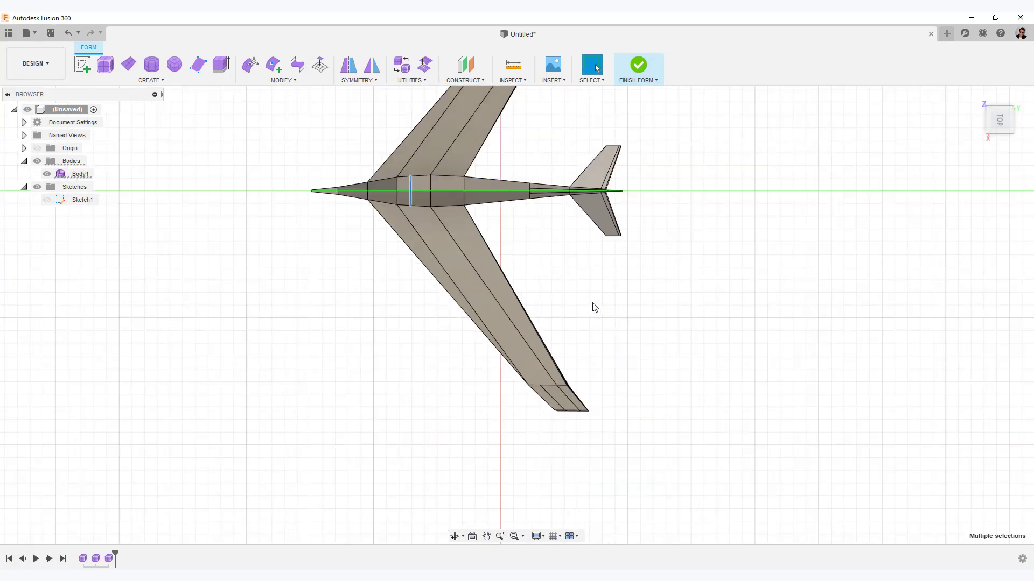
shift+middle_drag(592, 306, 691, 263)
click(641, 267)
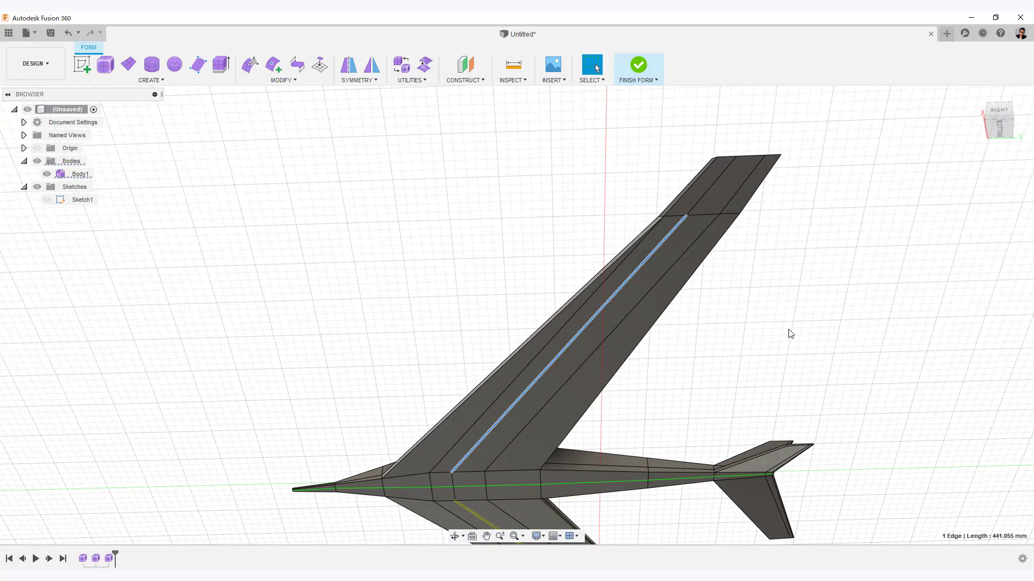
key(Delete)
click(454, 481)
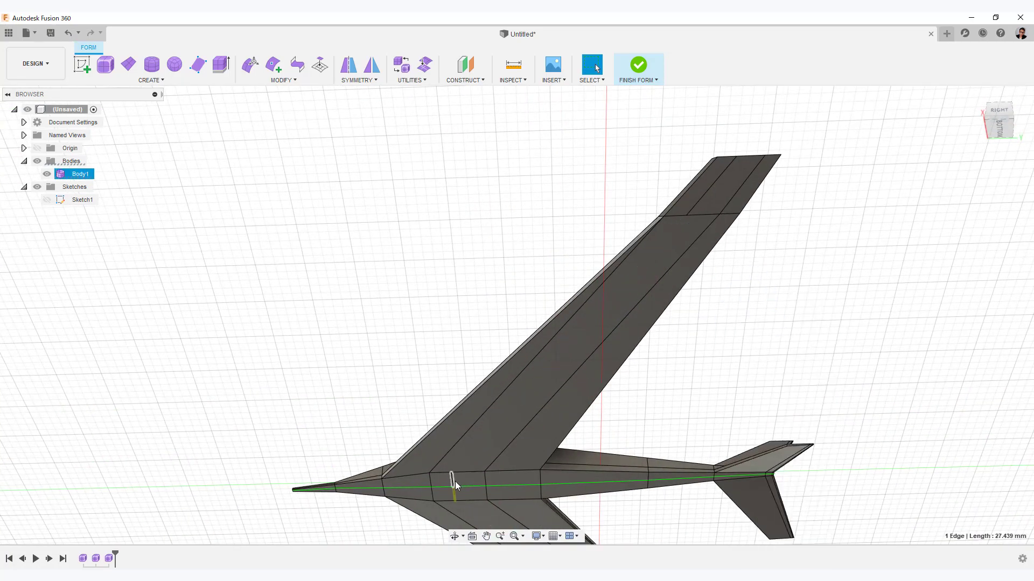
right_click(775, 364)
click(766, 318)
- Connect the winglet's front lengthwise edge to the fuselage on the wing's underside with inserted points and delete the old front edge
shift+middle_drag(766, 317, 736, 305)
scroll(736, 305, down, 3)
click(273, 65)
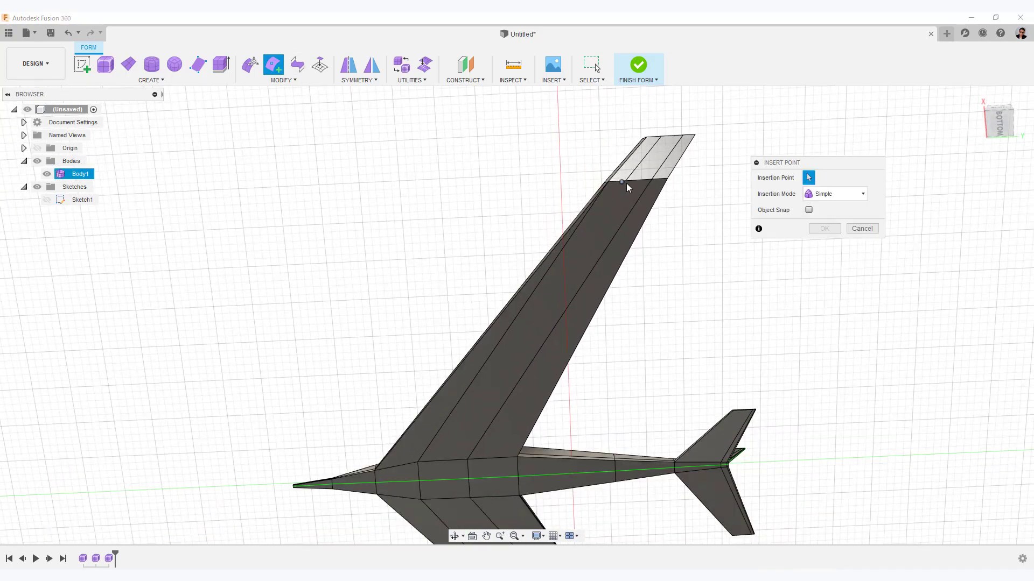
click(420, 464)
right_click(649, 335)
click(632, 323)
click(541, 284)
right_click(718, 309)
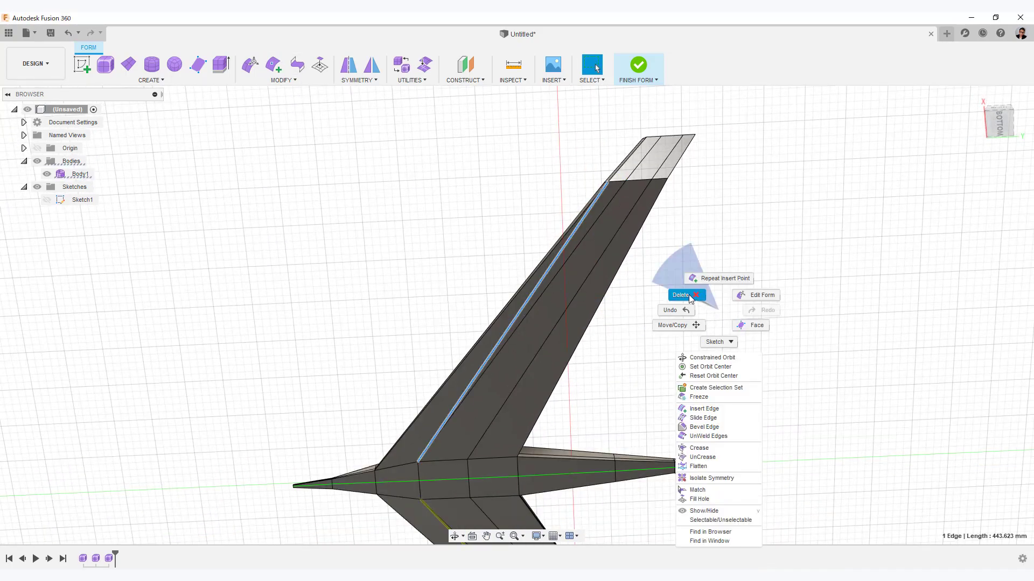
click(689, 298)
- Connect the winglet's front lengthwise edge to the fuselage on the wing's upper side with inserted points and delete the old edge
shift+middle_drag(695, 275, 752, 380)
middle_drag(605, 107, 559, 275)
right_click(558, 269)
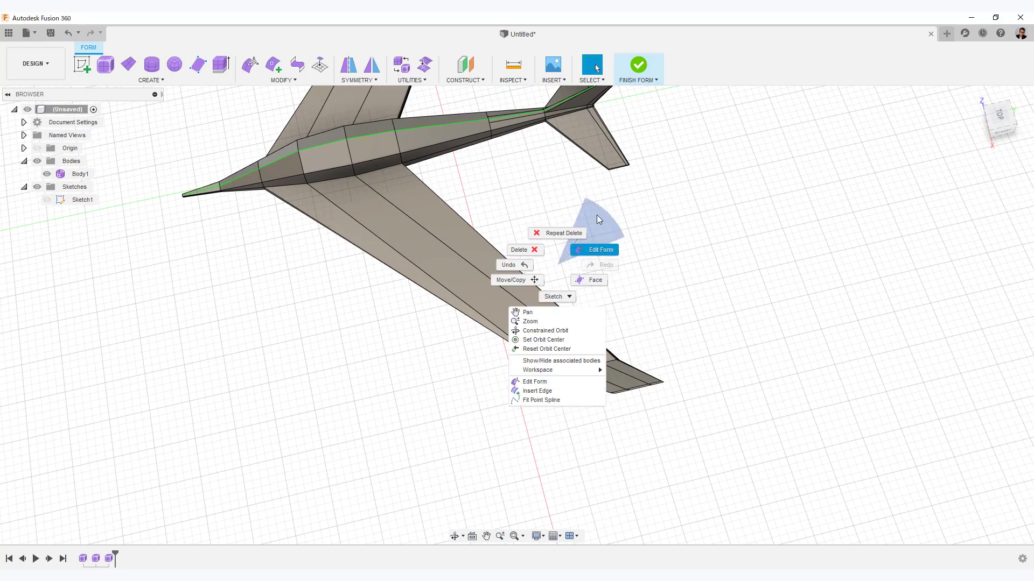
click(642, 209)
click(280, 70)
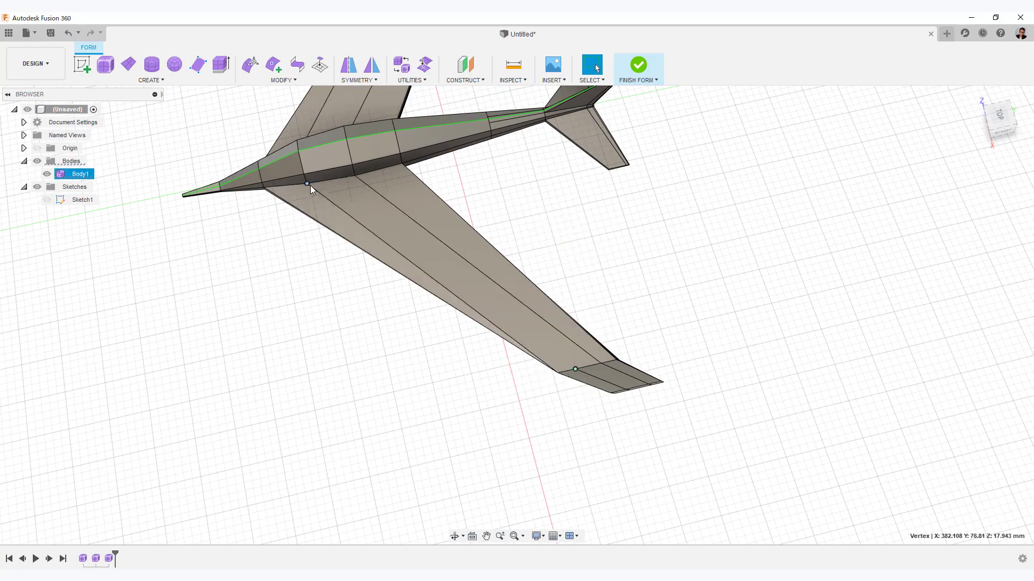
right_click(706, 326)
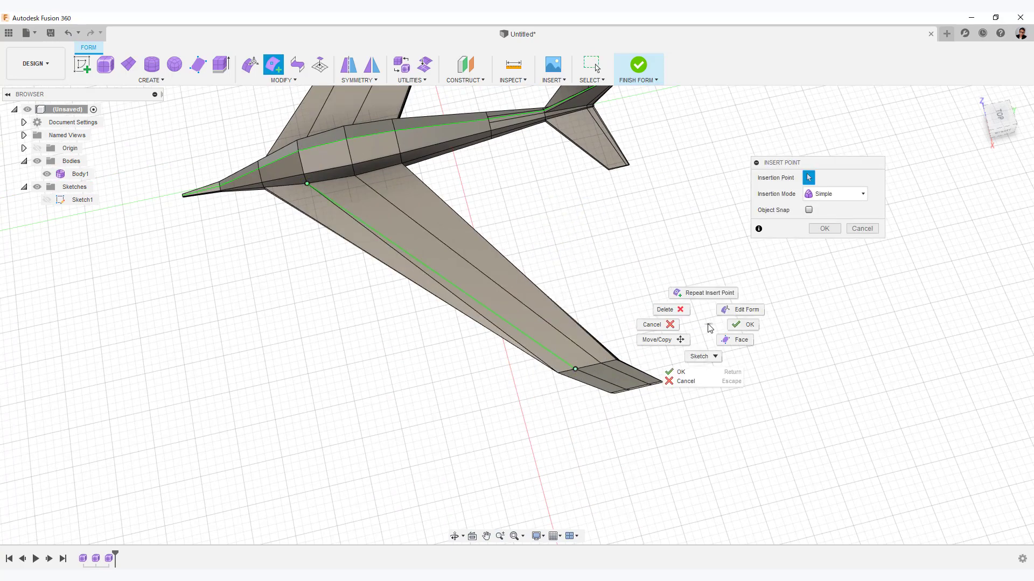
click(660, 325)
click(478, 311)
right_click(661, 308)
click(557, 385)
shift+middle_drag(556, 385, 555, 341)
scroll(508, 427, up, 4)
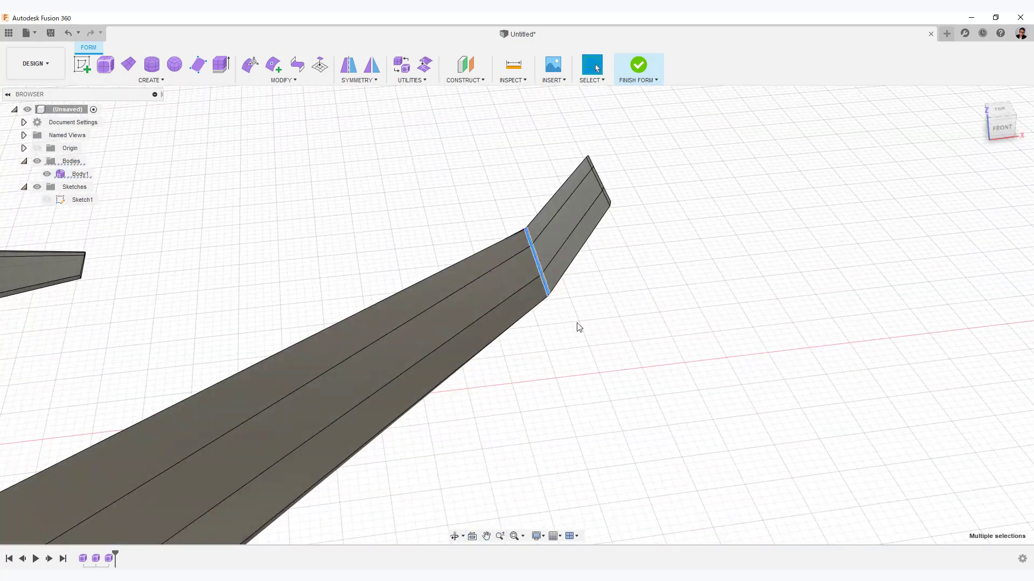
right_click(713, 312)
click(745, 311)
right_click(625, 344)
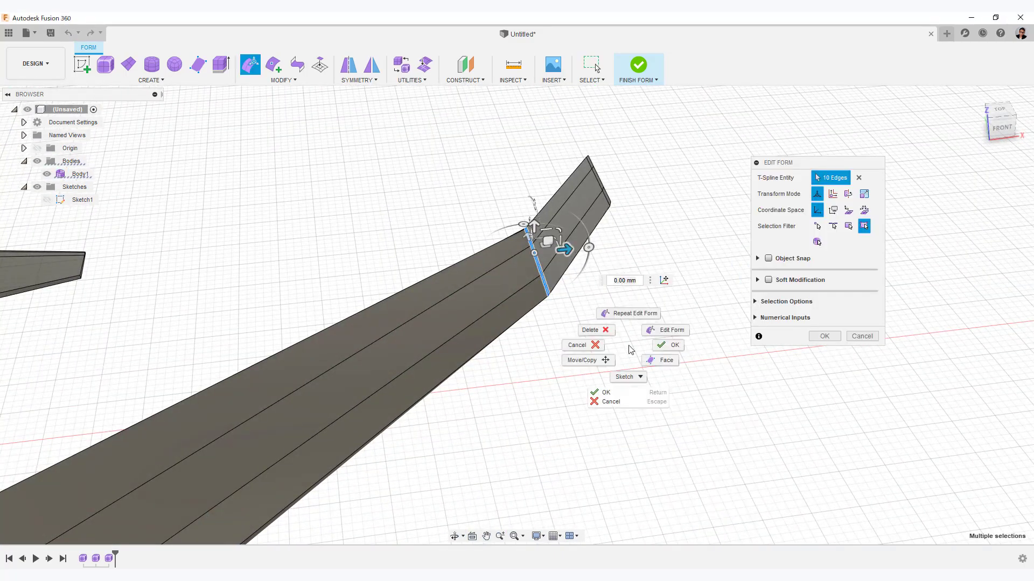
click(671, 351)
click(824, 336)
- Insert a single edge loop around the wing, inboard of the winglet joint, at location 0.215
double_click(552, 293)
right_click(587, 358)
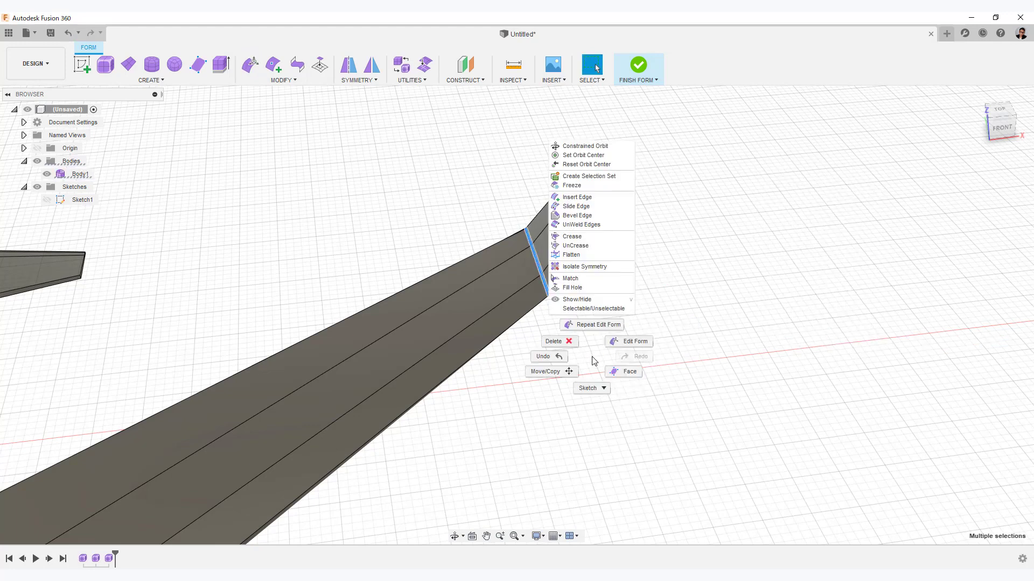
click(587, 198)
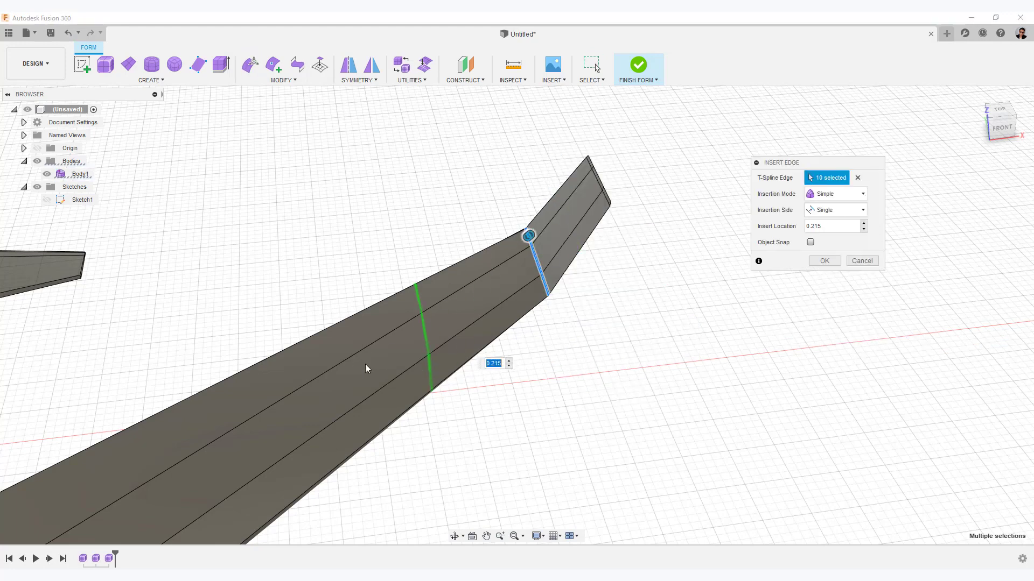
click(824, 262)
- Insert edge loops on both sides of the winglet joint loop at location -0.477
double_click(543, 266)
right_click(652, 310)
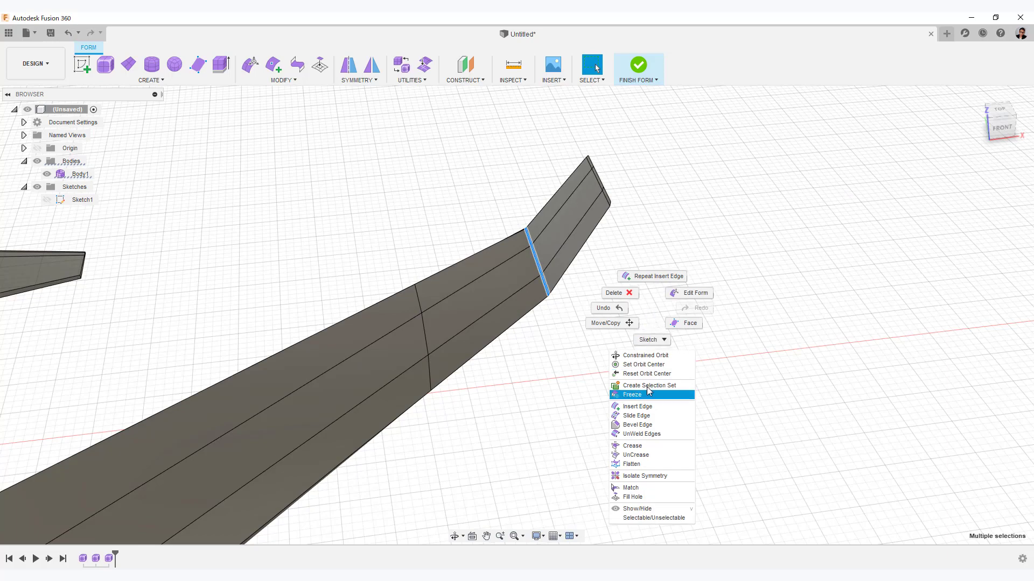
click(658, 394)
click(851, 215)
click(831, 239)
drag(529, 234, 530, 239)
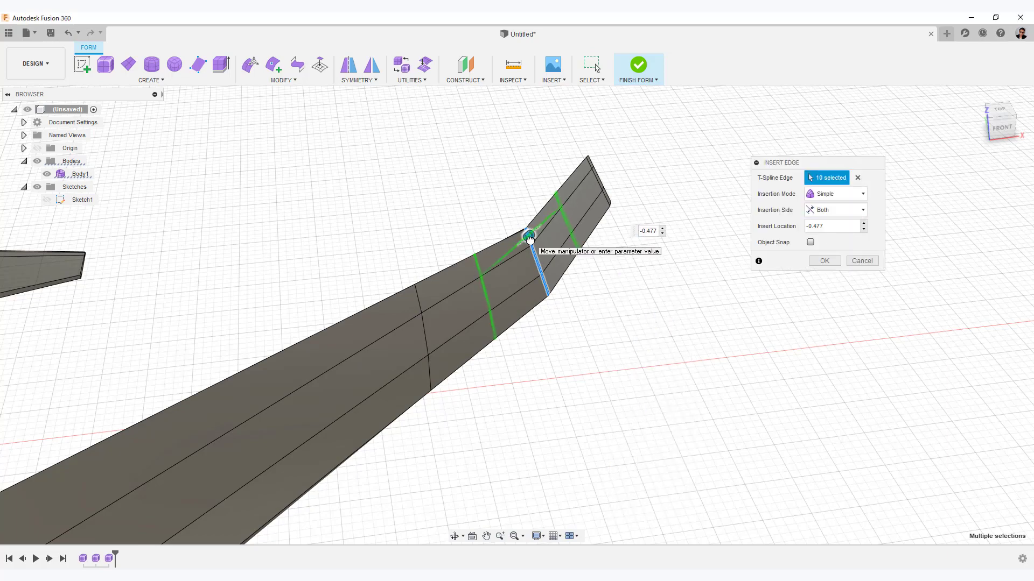
click(824, 261)
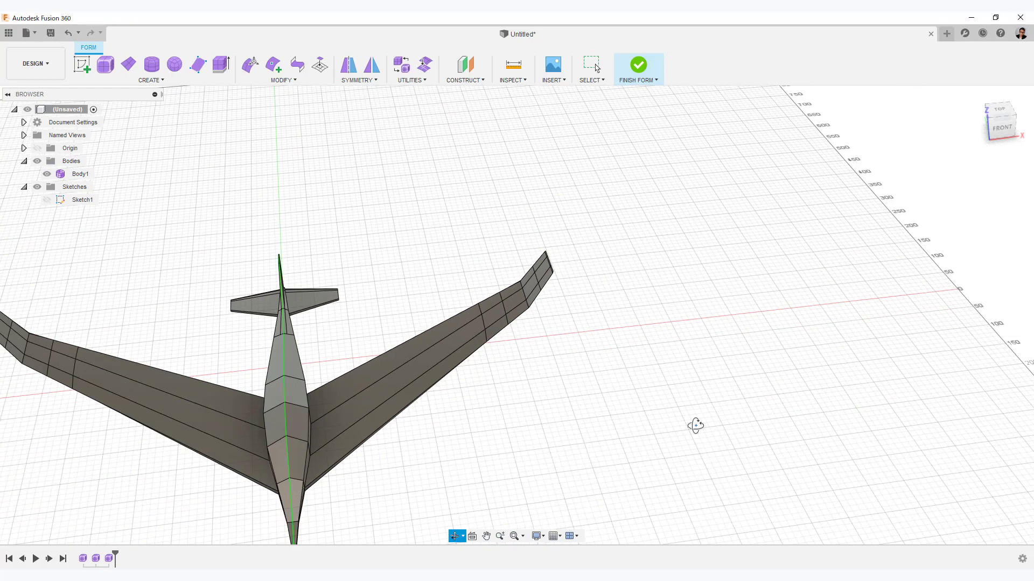
drag(692, 425, 586, 470)
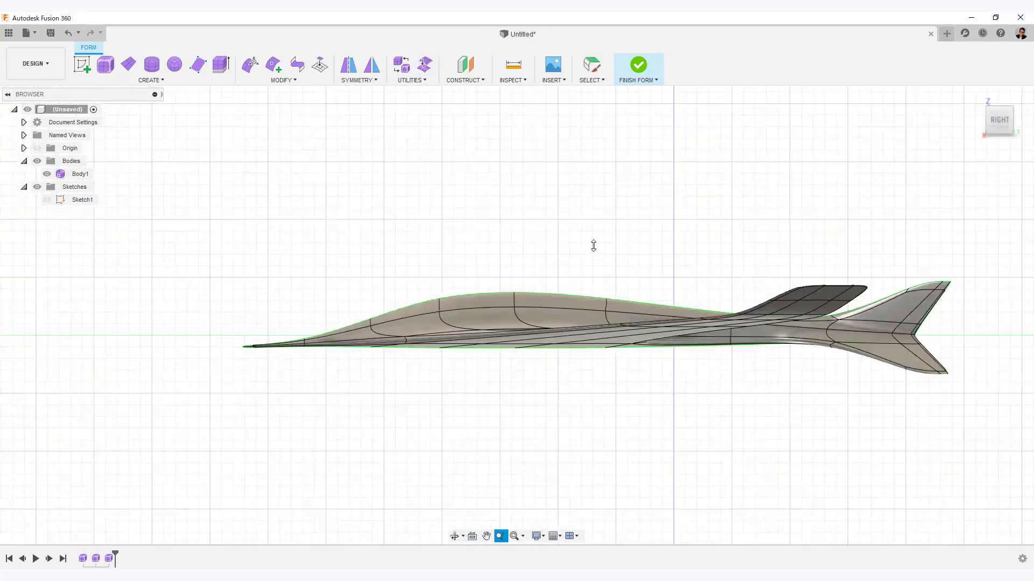
scroll(420, 297, up, 5)
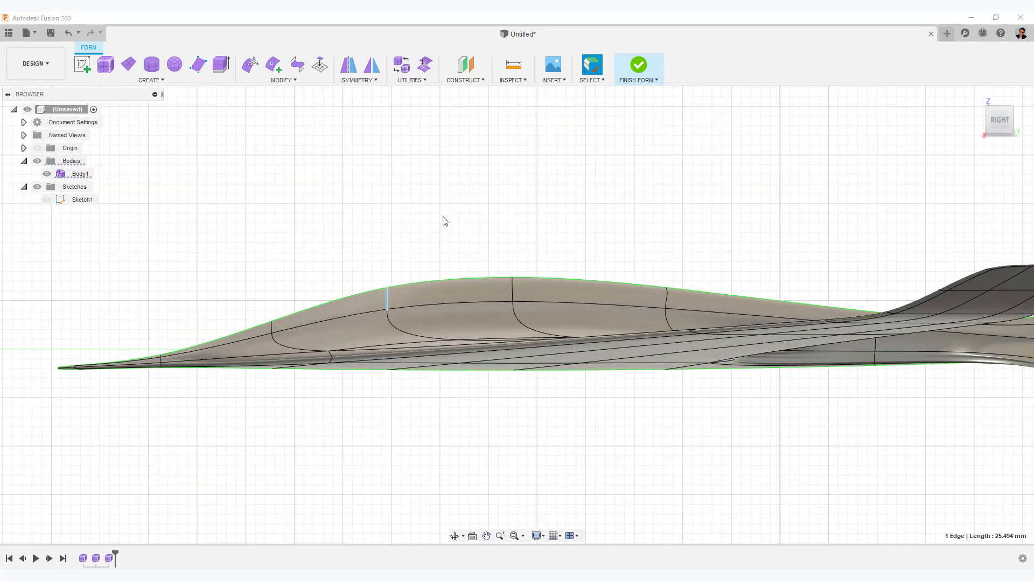
right_drag(445, 221, 419, 229)
drag(392, 268, 398, 253)
middle_drag(392, 429, 554, 431)
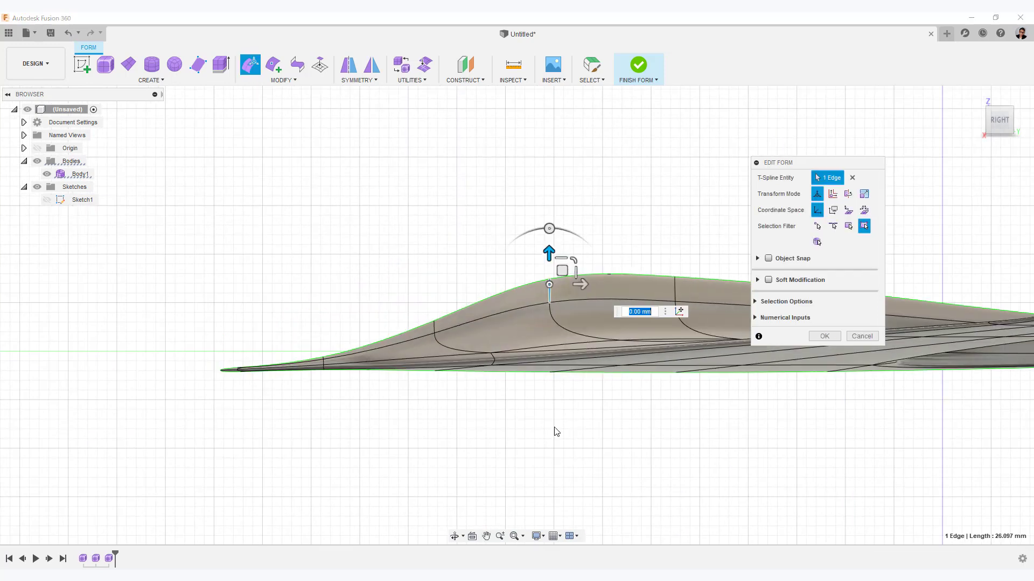
click(450, 310)
click(862, 336)
- Raise the window-selected cross edges at the front of the canopy hump and on the slope ahead of it with Edit Form
click(596, 84)
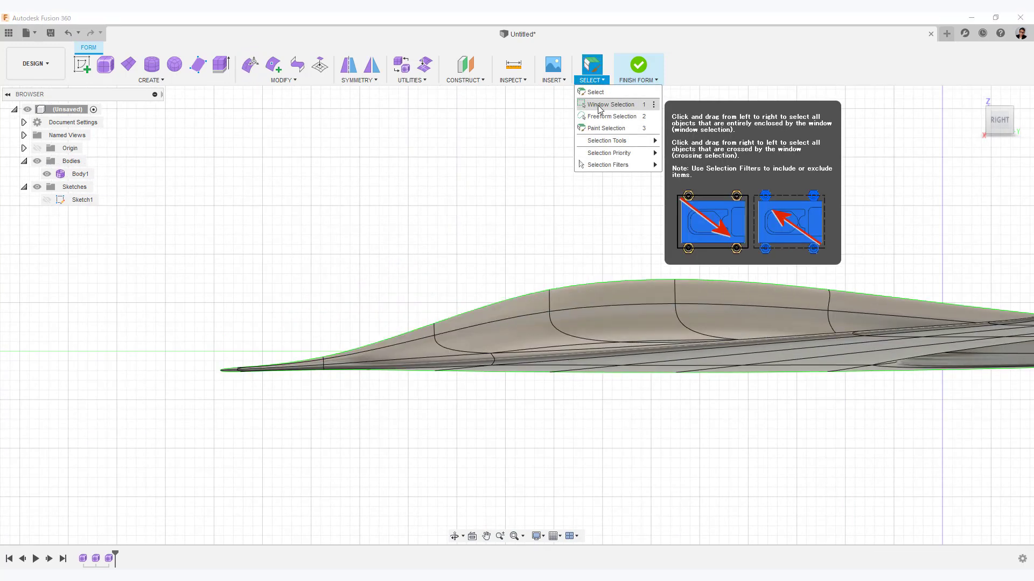
click(612, 104)
right_drag(574, 220, 551, 226)
drag(549, 273, 549, 263)
drag(415, 287, 461, 340)
drag(434, 296, 434, 281)
- Raise the nose's upper cross edges, and raise the pair at the front of the canopy hump about 4.26 mm
scroll(385, 309, up, 4)
middle_drag(384, 309, 466, 237)
drag(329, 308, 340, 290)
scroll(349, 317, down, 8)
middle_drag(382, 376, 364, 384)
middle_click(363, 384)
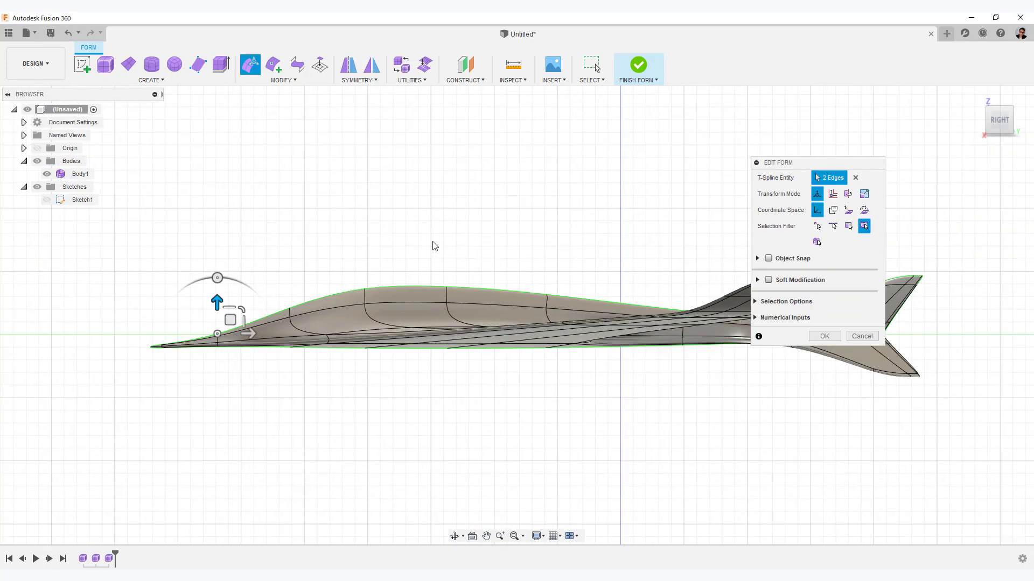
click(433, 244)
drag(334, 264, 397, 317)
drag(365, 266, 365, 261)
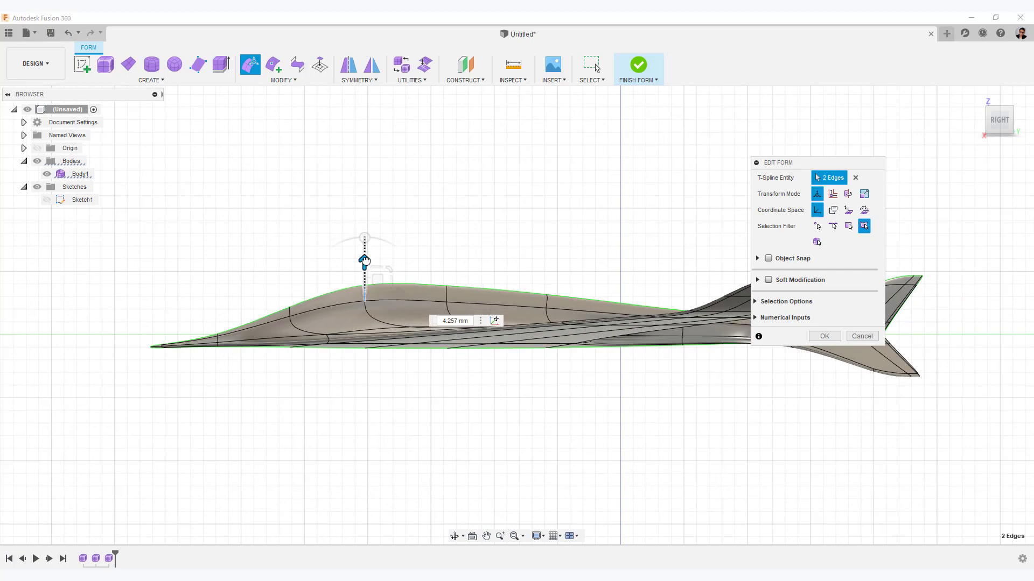
- Lower the upper cross edges behind the canopy hump slightly and select the pair just ahead of them
click(447, 254)
drag(538, 282, 566, 319)
drag(548, 270, 547, 273)
click(492, 258)
drag(422, 279, 479, 316)
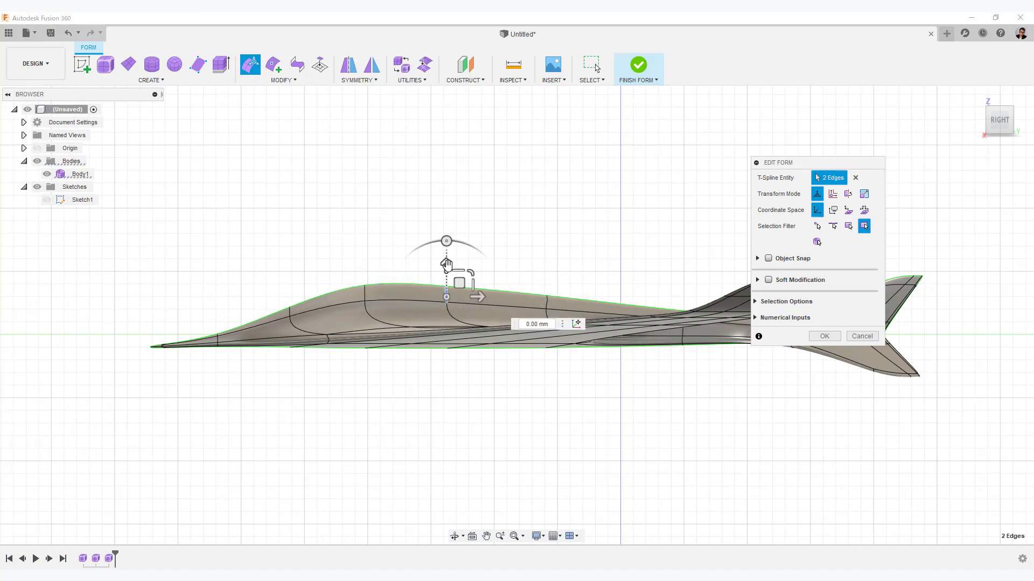
- Lower two adjacent centreline edges on the fuselage's underside, working in the right side view
shift+middle_drag(485, 366, 427, 353)
click(381, 323)
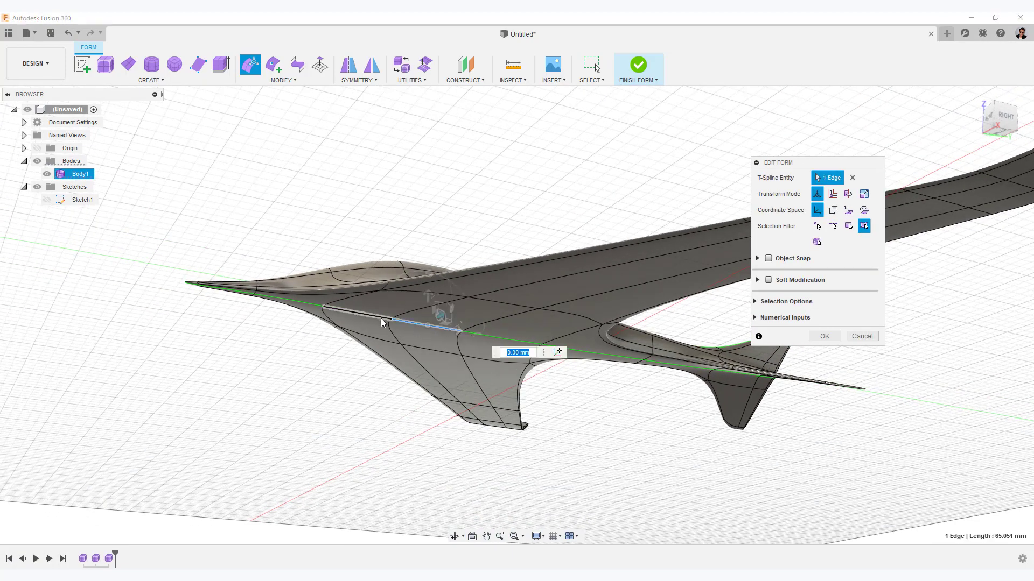
shift+click(381, 323)
click(1005, 116)
middle_drag(437, 403, 432, 469)
scroll(433, 469, up, 3)
drag(389, 323, 386, 334)
- Select single vertices on the fuselage's lower centreline and lower the front one slightly toward a rounder belly
click(387, 370)
click(383, 360)
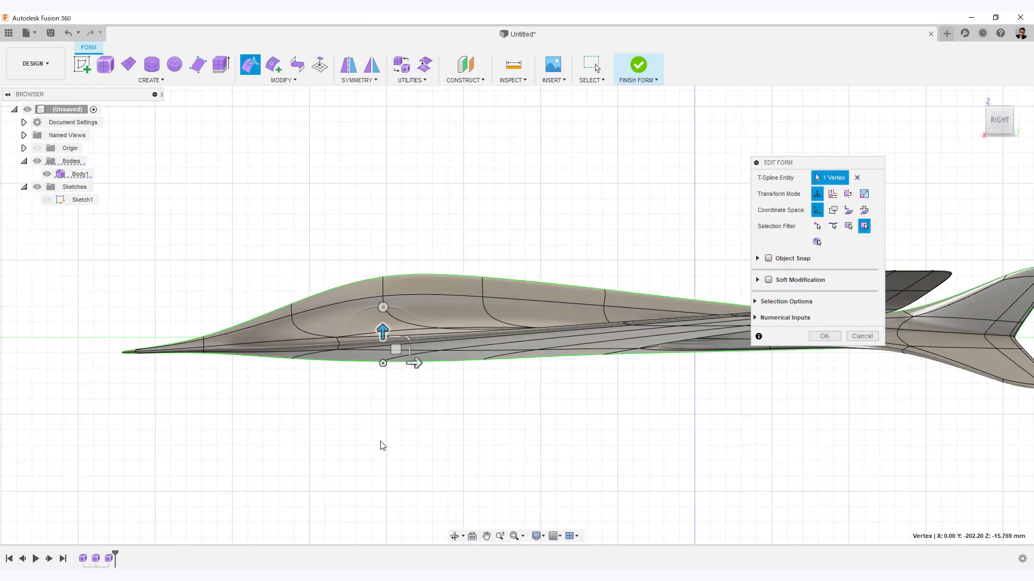
middle_drag(246, 363, 429, 485)
scroll(429, 485, up, 4)
click(290, 450)
click(291, 452)
click(290, 449)
drag(293, 414, 294, 423)
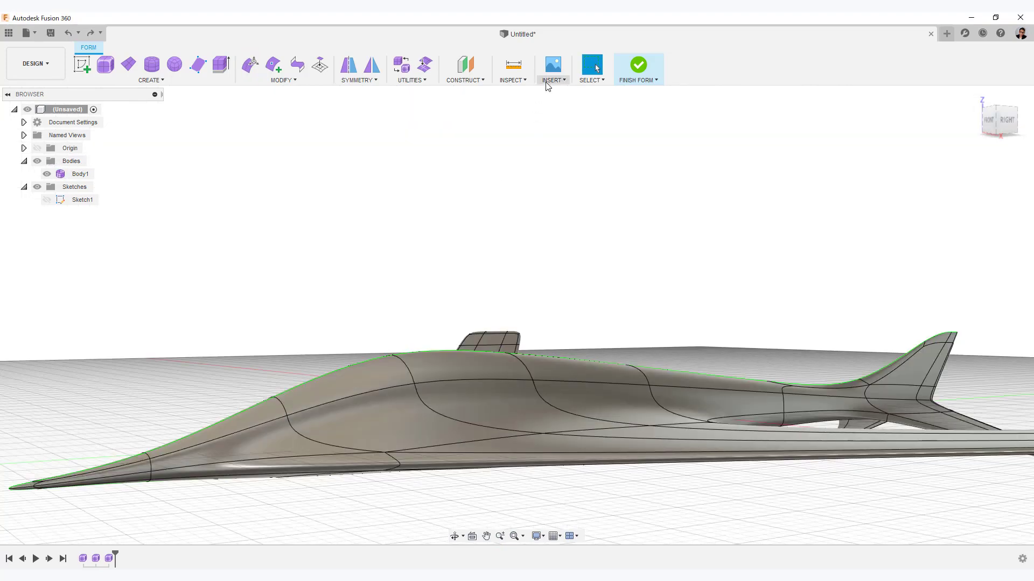
- Run a Zebra Analysis on the aircraft body and examine the flow of the surface stripes
click(553, 80)
mouse_move(513, 80)
click(524, 132)
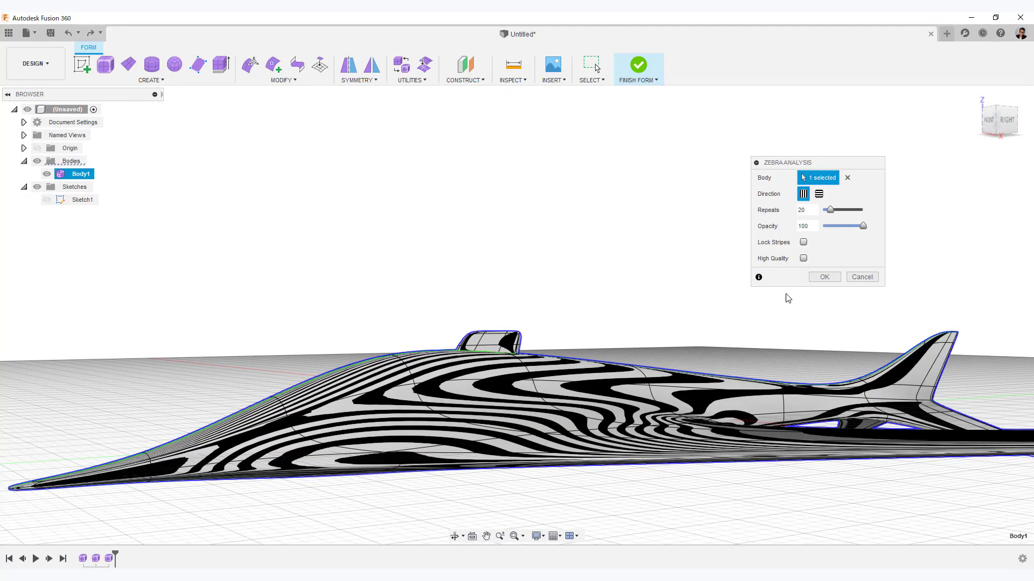
click(824, 276)
mouse_move(460, 294)
shift+middle_down()
mouse_move(591, 454)
mouse_move(612, 457)
mouse_move(443, 503)
mouse_move(351, 452)
mouse_move(309, 486)
mouse_move(199, 475)
mouse_move(438, 500)
mouse_move(441, 458)
mouse_move(455, 525)
shift+middle_up()
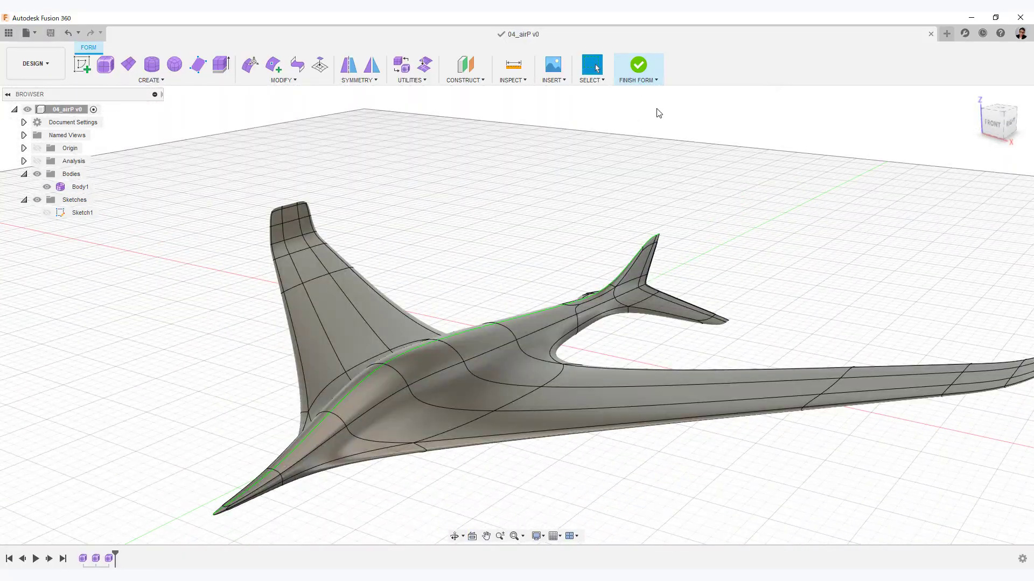
- Finish the form and start a new sketch on the aircraft's vertical centre plane in the right side view
click(639, 74)
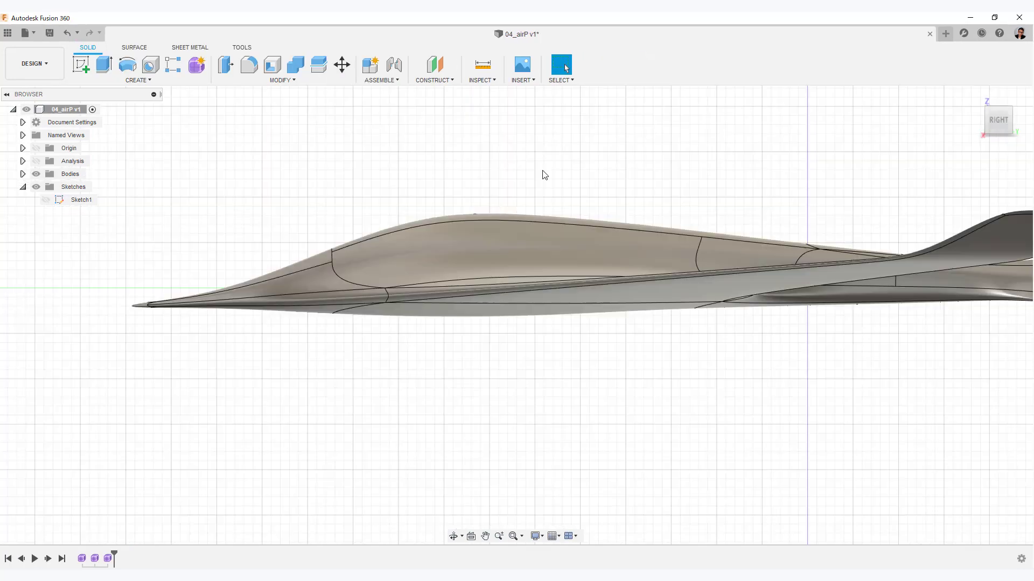
click(88, 63)
click(837, 243)
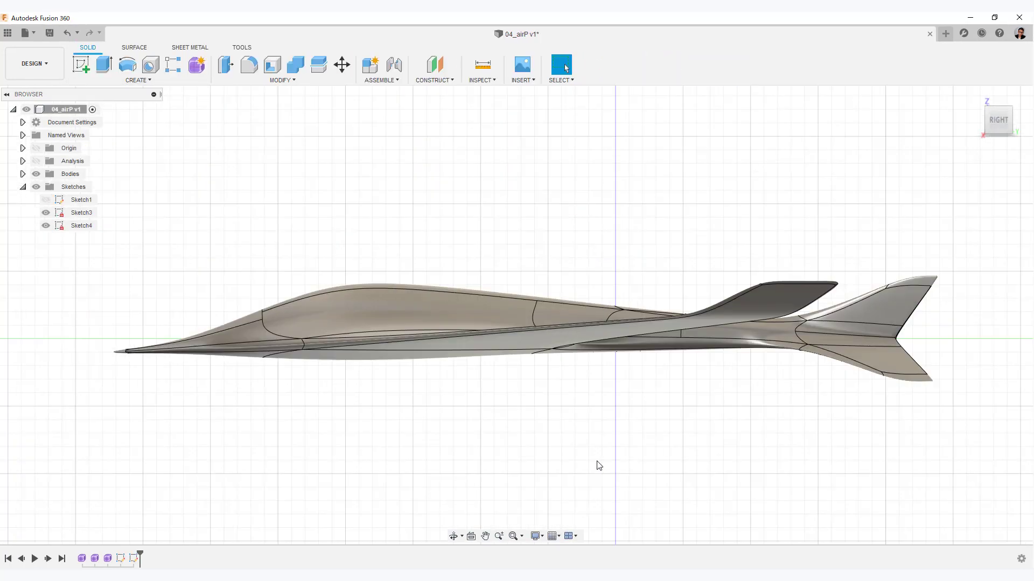
middle_drag(599, 466, 619, 446)
click(89, 73)
click(665, 282)
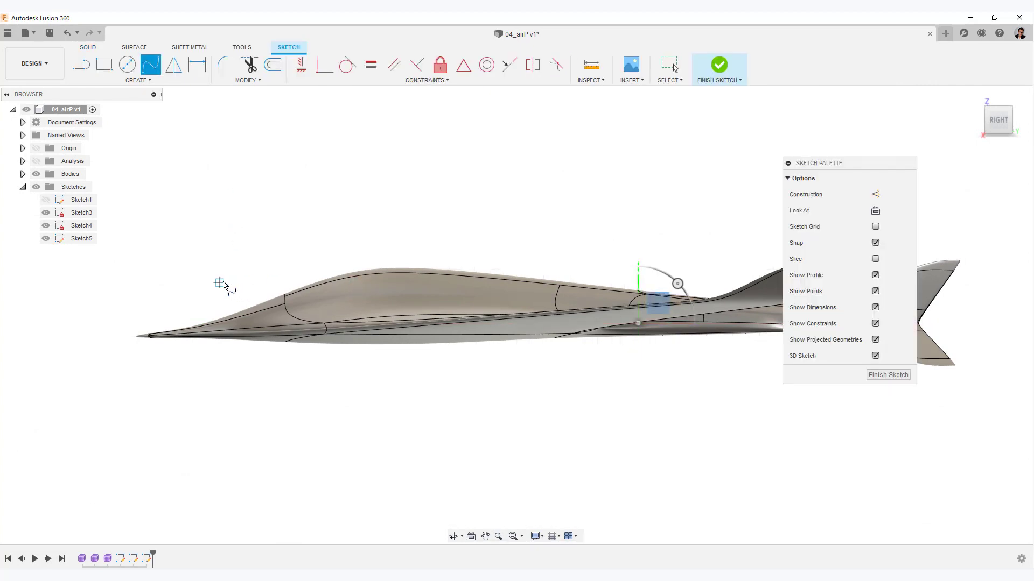
- Draw a three-point fit point spline along the fuselage's length, from above the nose to behind the tail
click(219, 283)
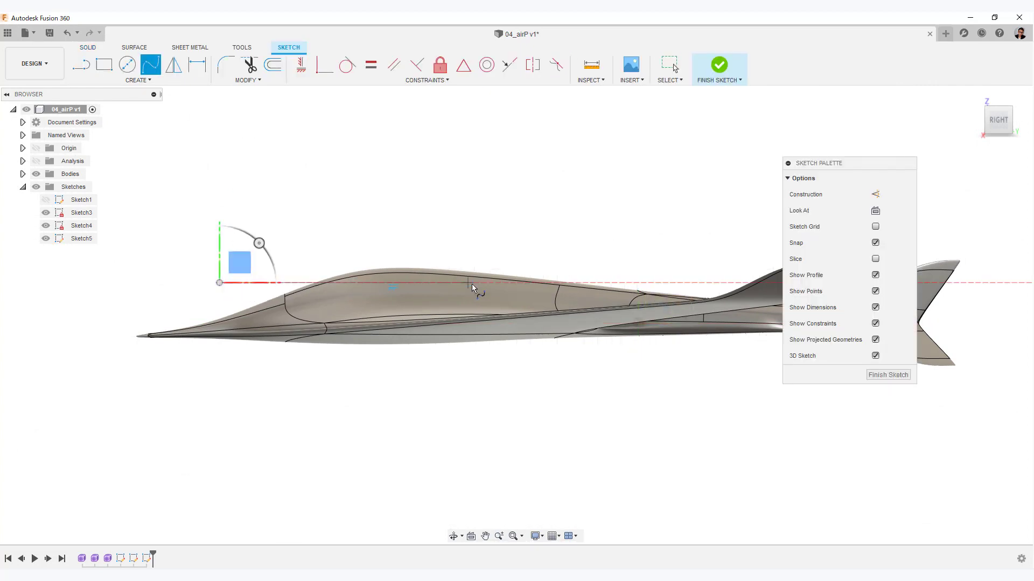
click(503, 288)
click(970, 330)
right_click(969, 329)
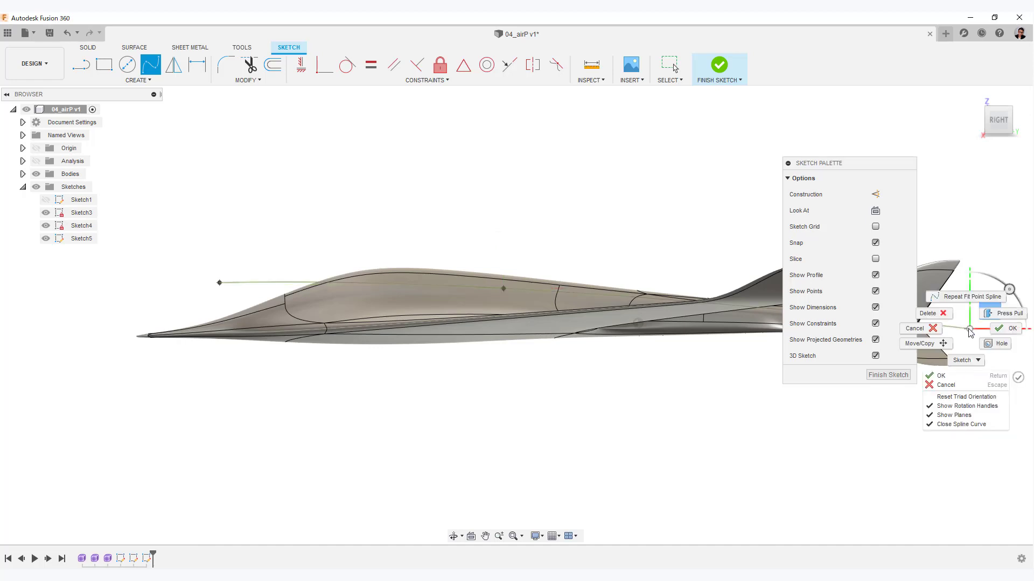
click(1009, 333)
- Reposition the spline's end and middle fit points for a gentle downward curve from nose to tail
drag(879, 163, 800, 417)
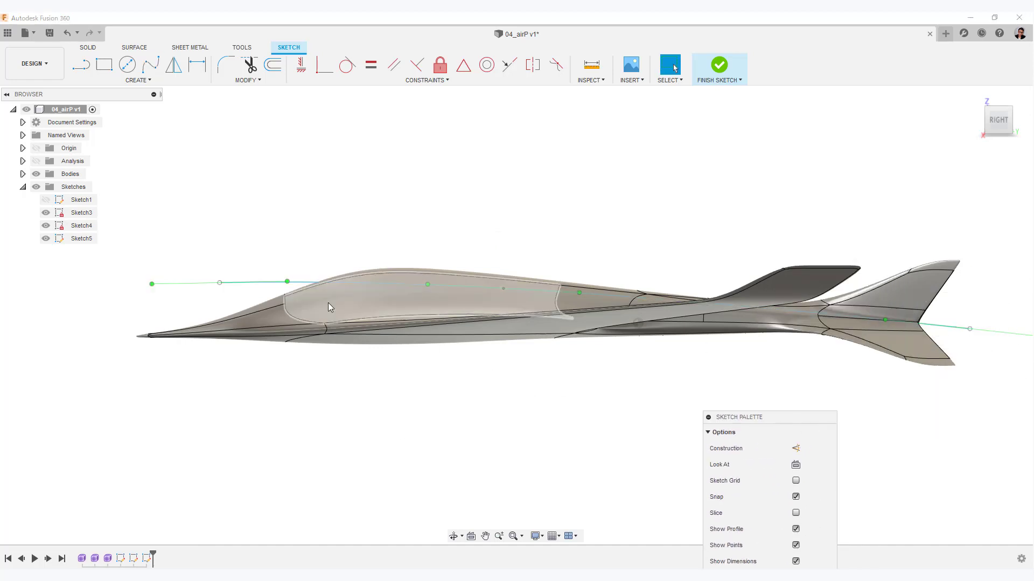
drag(219, 283, 222, 269)
drag(505, 289, 513, 286)
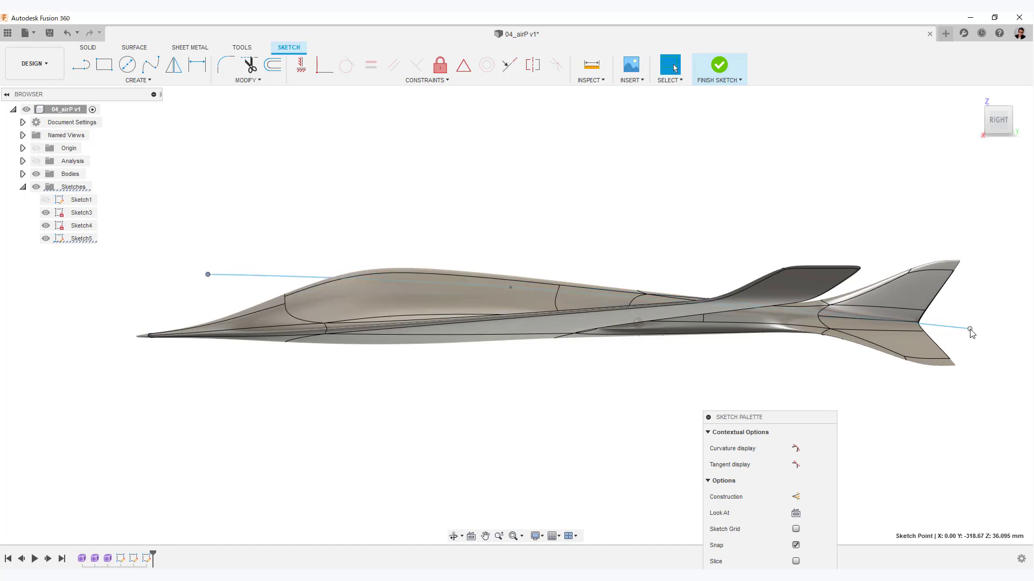
drag(975, 325, 974, 332)
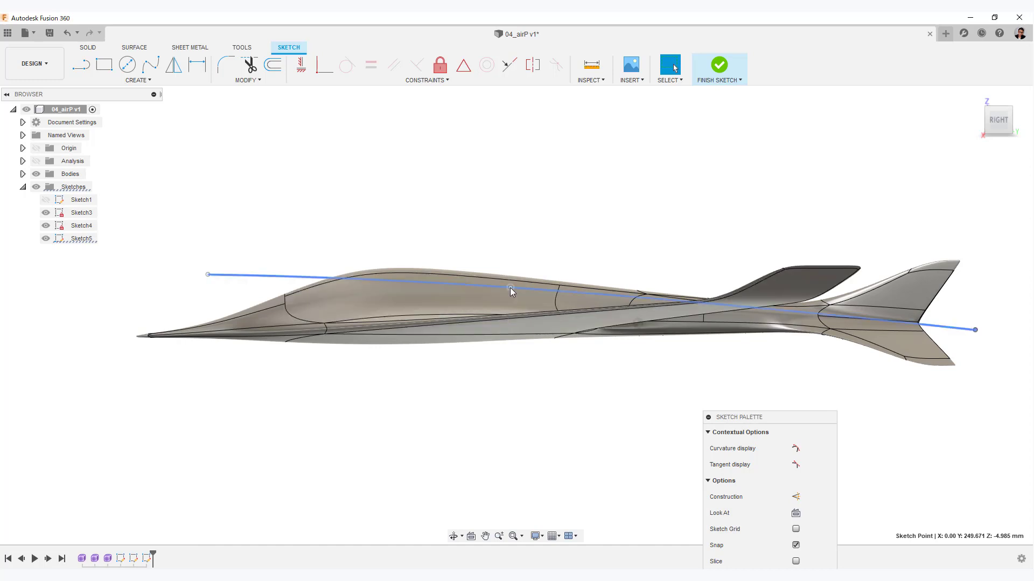
drag(486, 287, 485, 286)
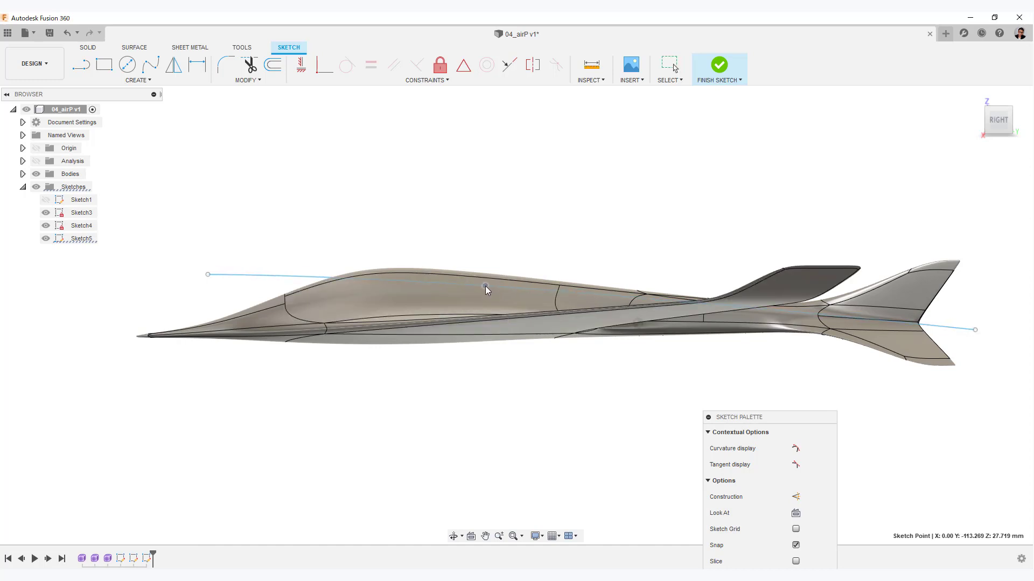
click(489, 457)
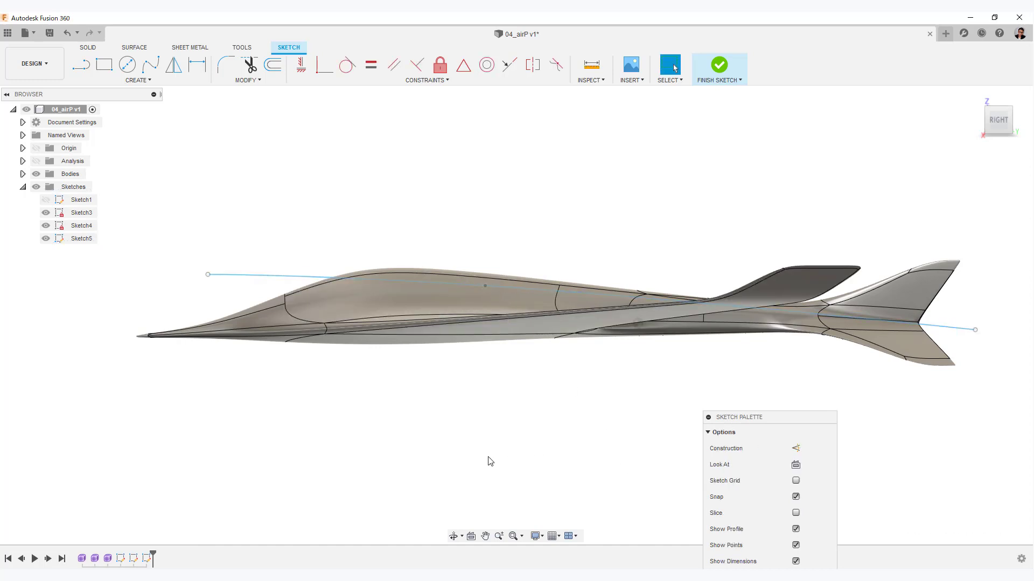
- Draw three connected lines from the spline behind the canopy hump, forward and down to a point above the nose
scroll(456, 443, up, 3)
middle_drag(454, 443, 575, 441)
scroll(415, 260, up, 3)
click(82, 66)
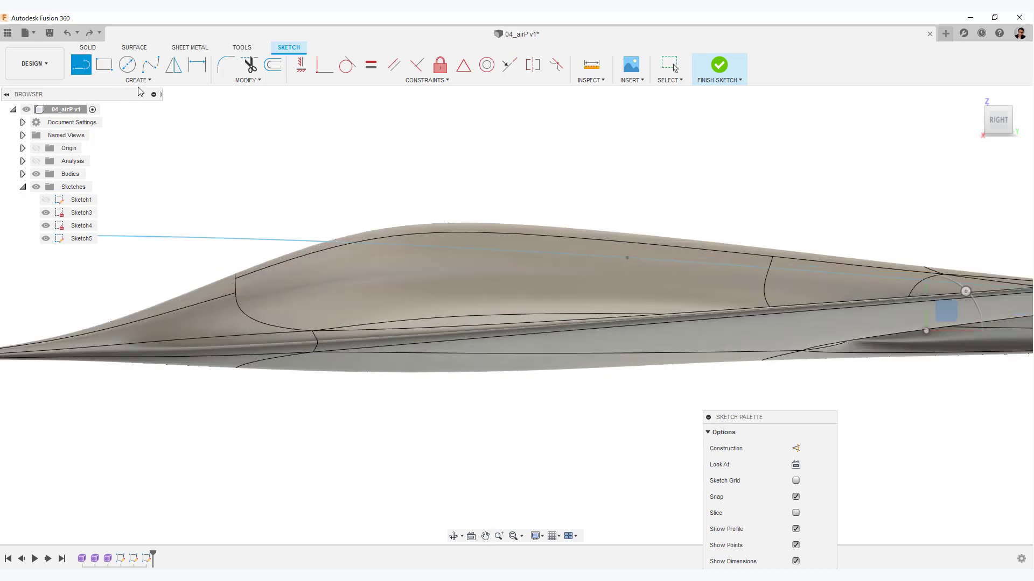
click(750, 267)
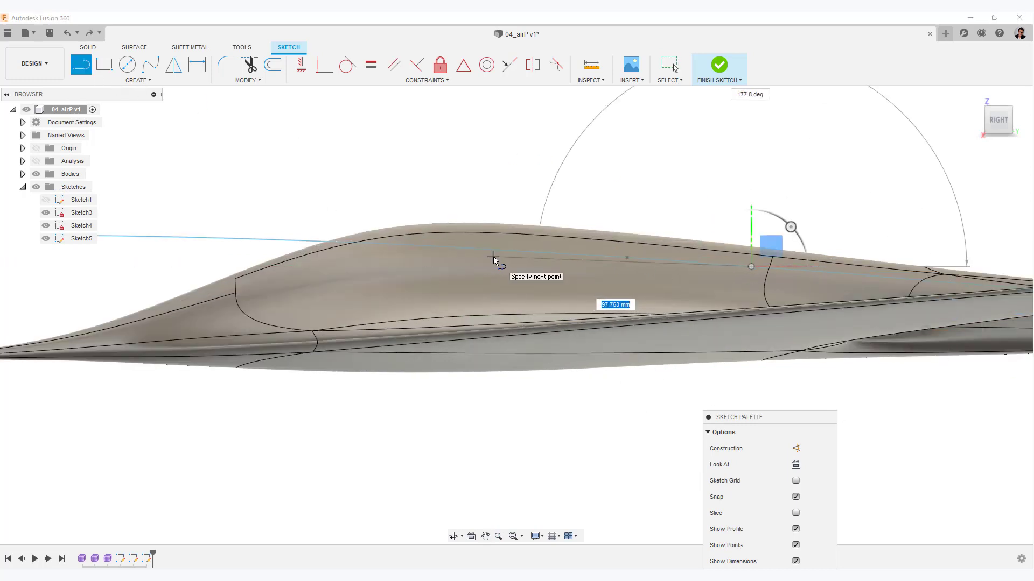
click(458, 256)
click(408, 274)
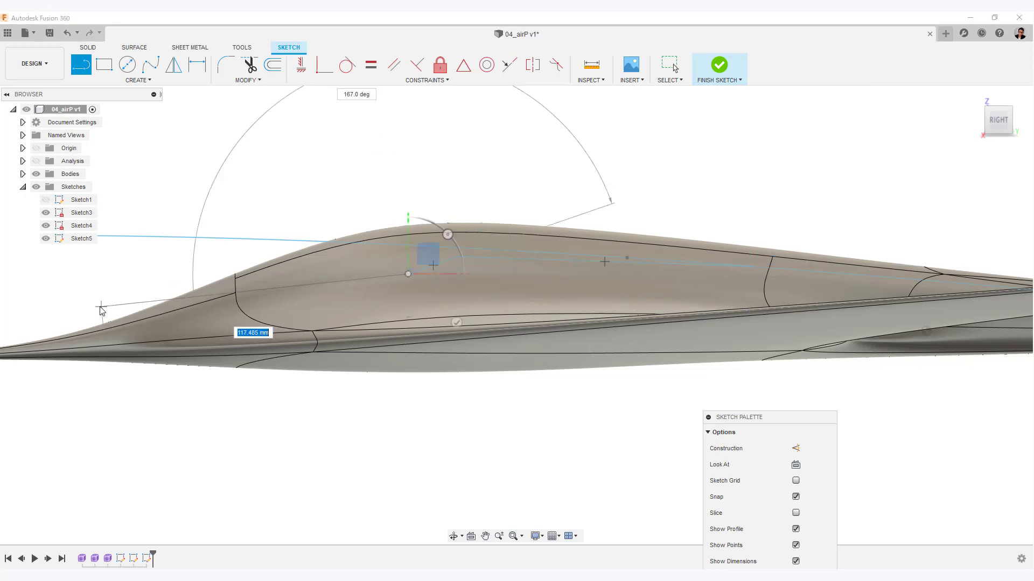
click(76, 297)
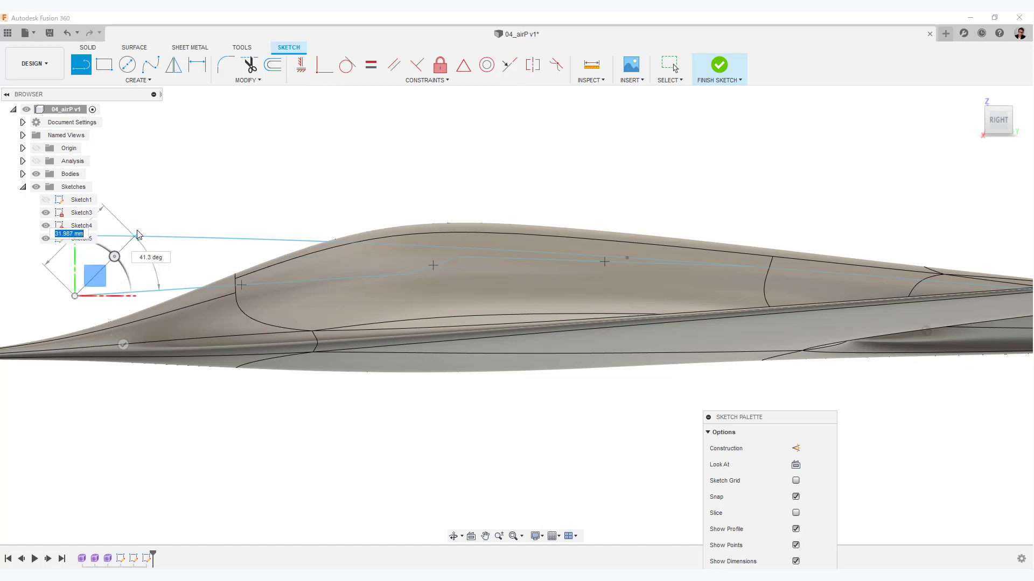
- Close the canopy profile with a line up to the spline's front end, adjust that endpoint, and finish the sketch
middle_drag(242, 204, 413, 224)
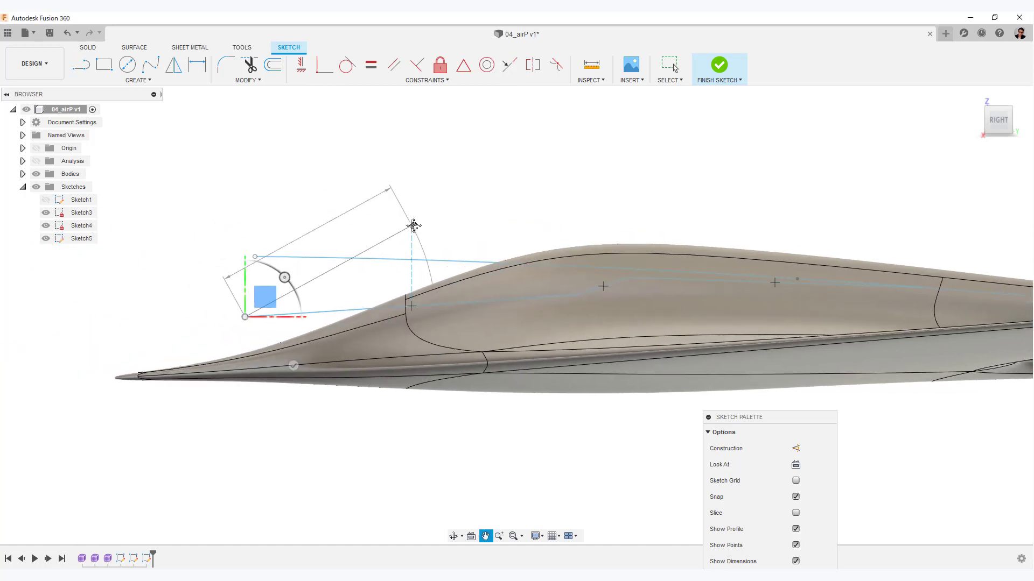
click(261, 257)
right_click(346, 213)
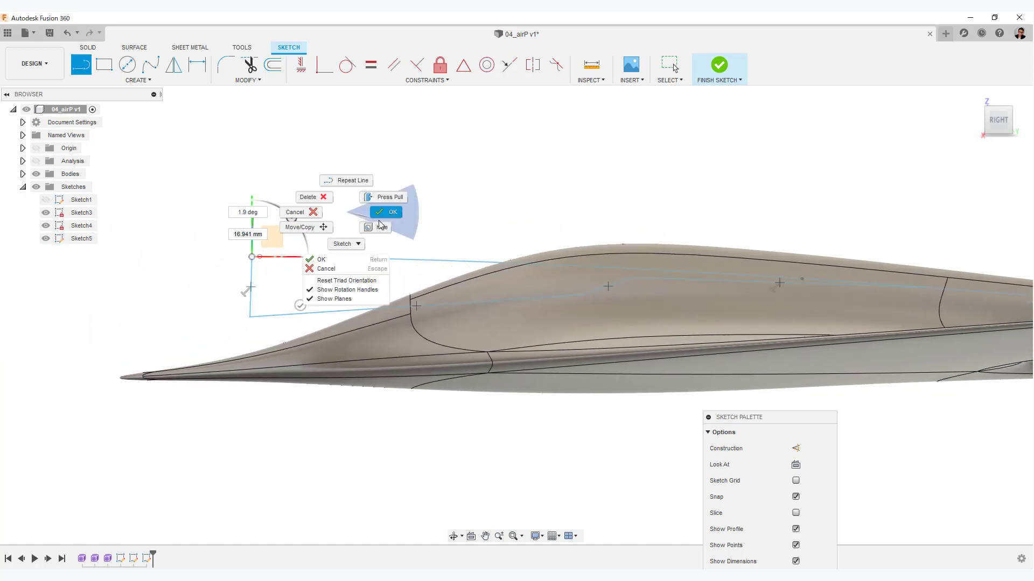
click(388, 213)
drag(260, 257, 251, 257)
mouse_move(434, 323)
ctrl+shift+middle_down()
mouse_move(425, 210)
mouse_move(455, 366)
ctrl+shift+middle_up()
right_click(425, 215)
click(431, 233)
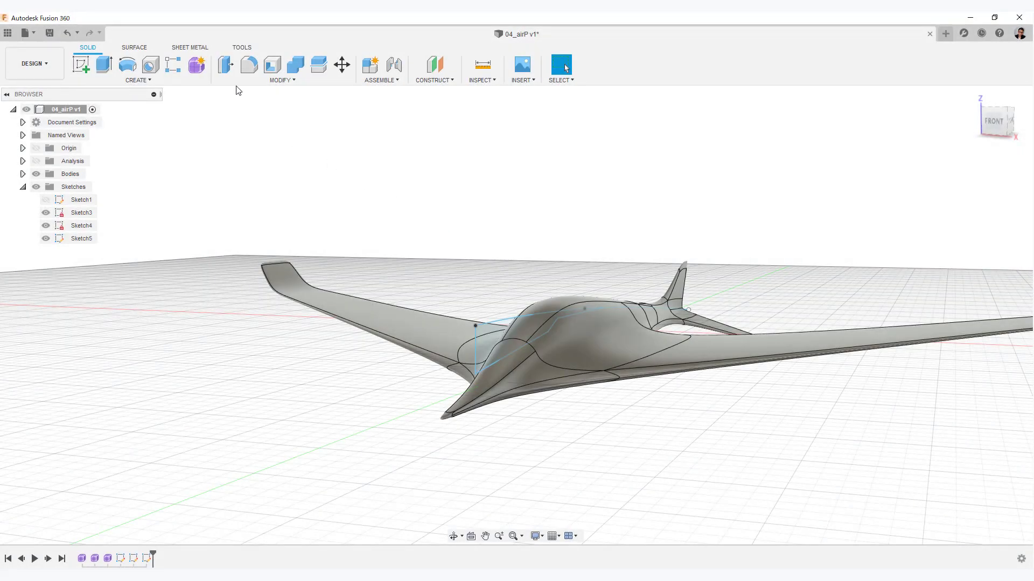
- Extrude the closed canopy profile symmetrically as a new body with a distance of about 81.26 mm
key(e)
click(516, 339)
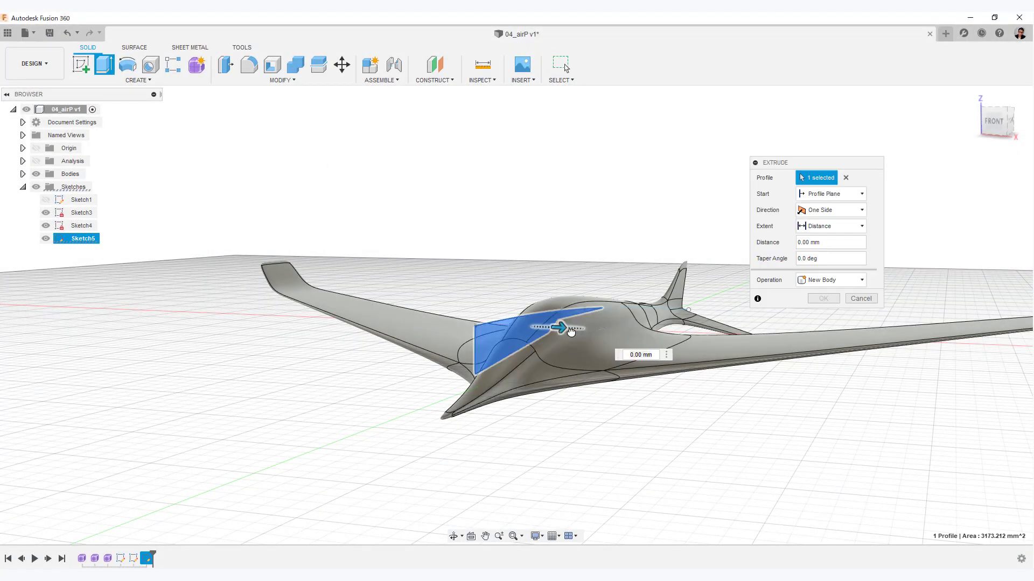
drag(570, 331, 676, 331)
click(832, 279)
click(823, 323)
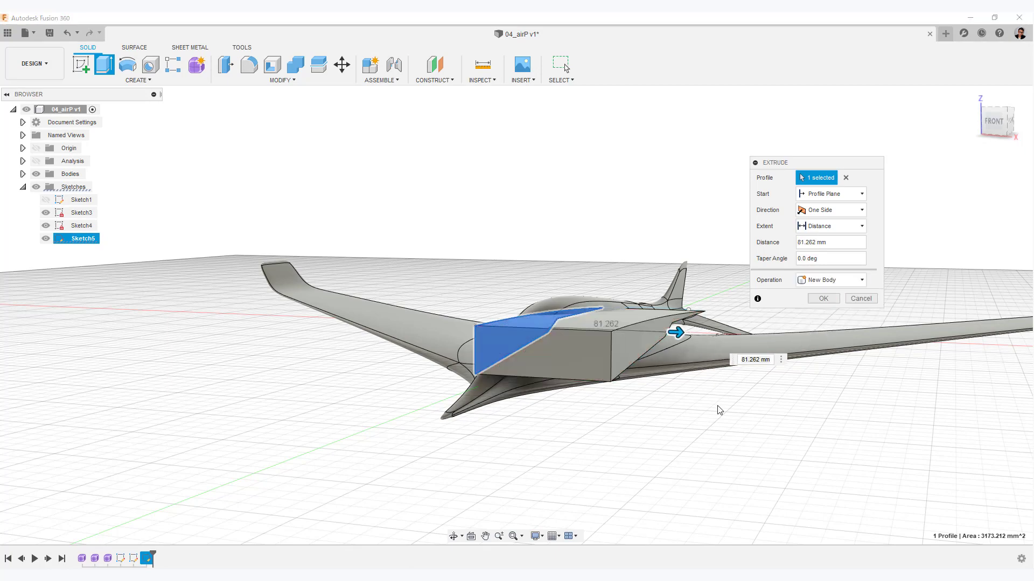
middle_drag(877, 362, 757, 355)
click(838, 212)
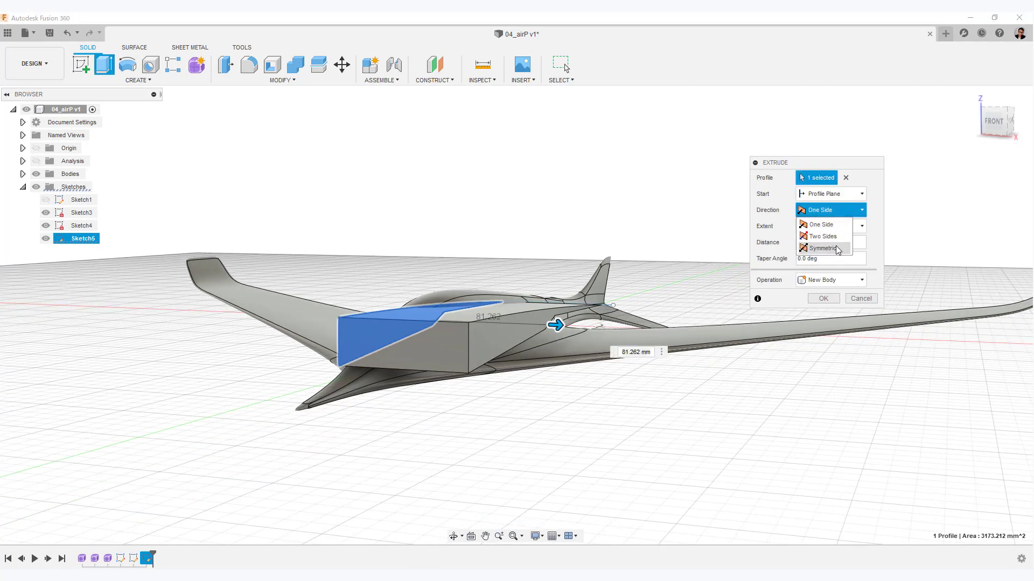
click(823, 248)
shift+middle_drag(624, 431, 574, 425)
click(823, 314)
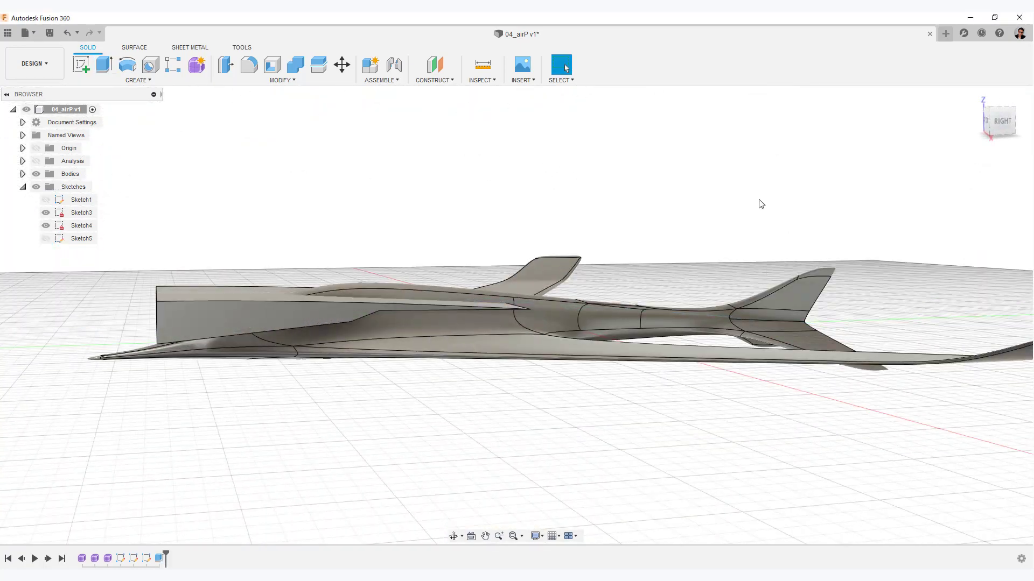
- Move the canopy cutting body slightly toward the nose along Y and fine-tune its height against the fuselage
shift+middle_drag(759, 203, 596, 498)
shift+middle_drag(597, 498, 639, 490)
click(79, 199)
right_click(197, 214)
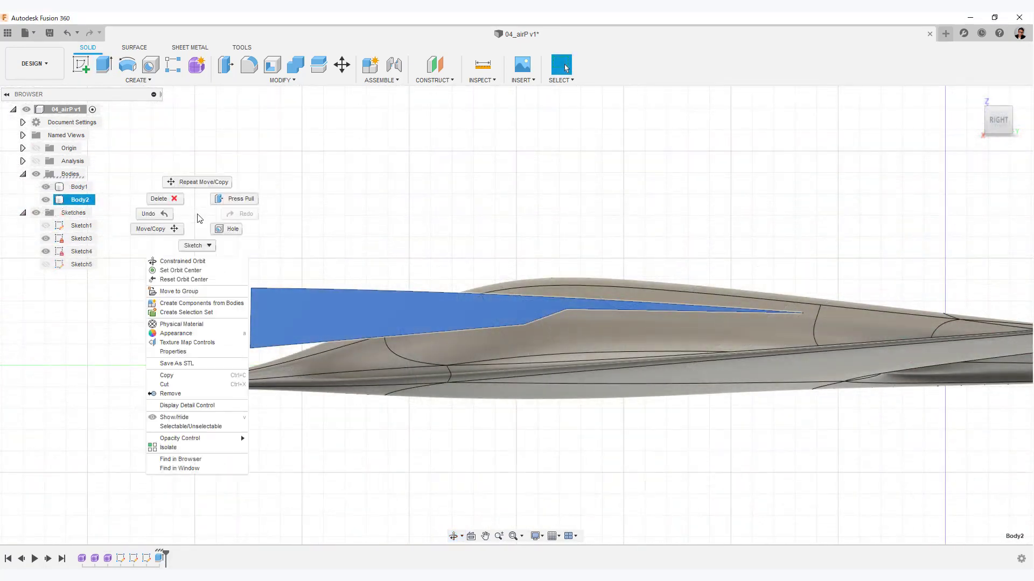
click(162, 230)
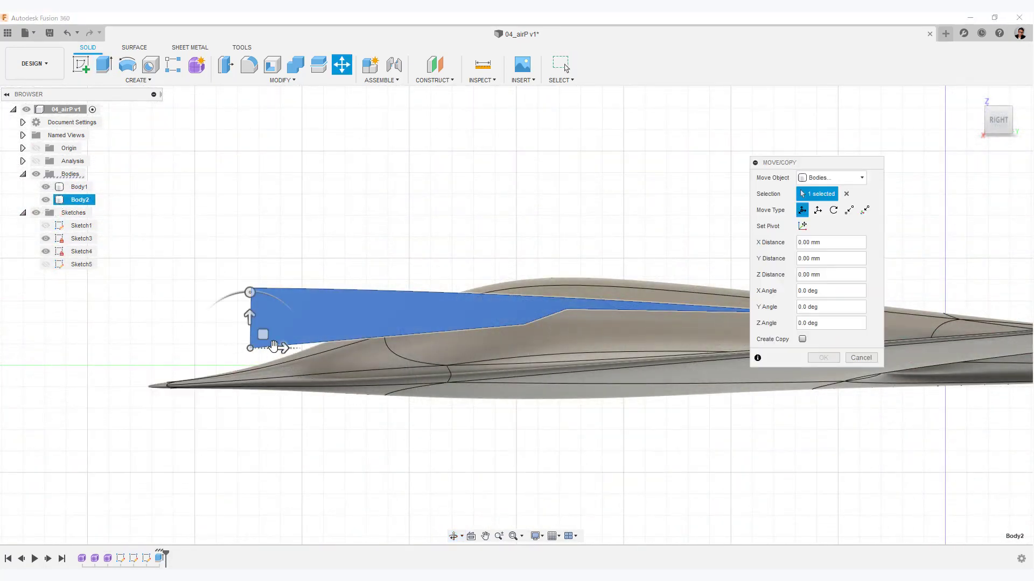
drag(274, 346, 256, 351)
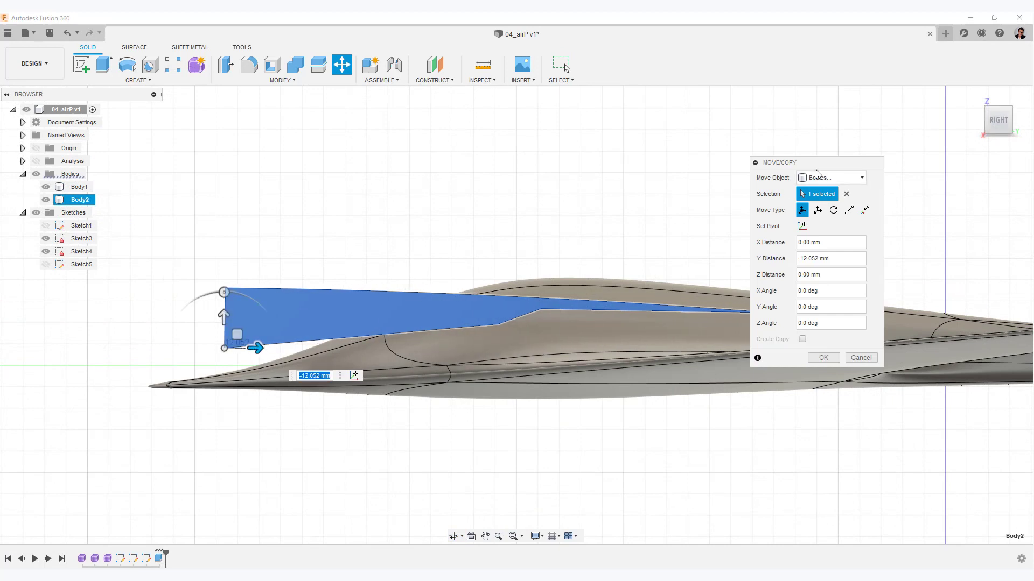
drag(822, 167, 832, 427)
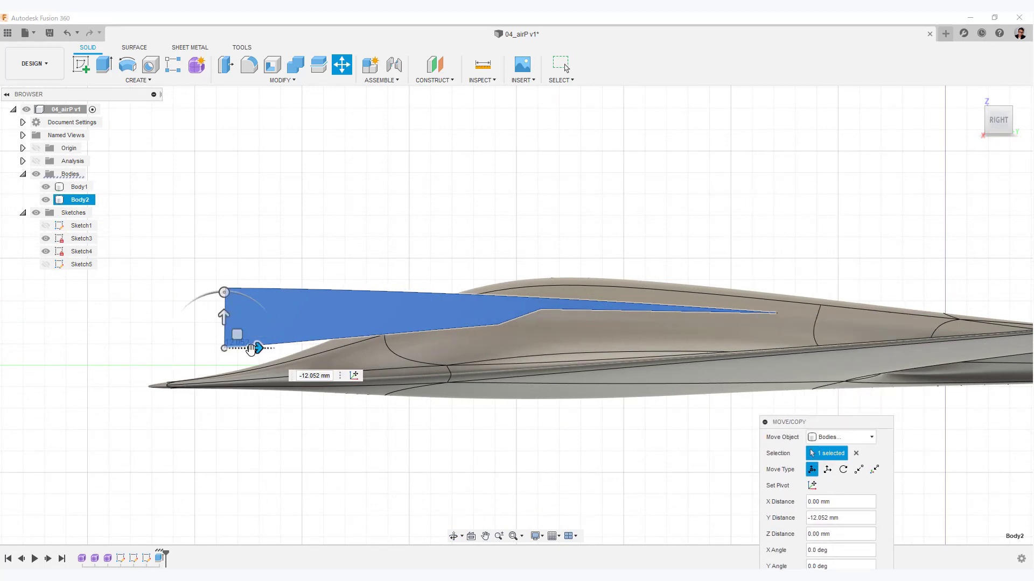
drag(256, 349, 248, 349)
drag(217, 317, 218, 314)
drag(249, 345, 254, 345)
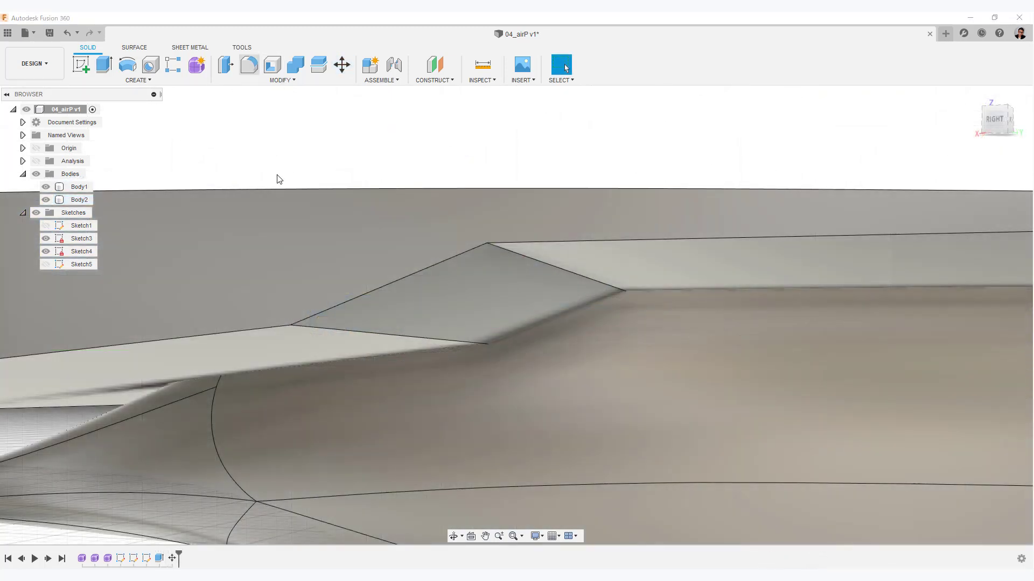
- Fillet the cutting body's lower front bend edge with a radius of about 27.96 mm
key(f)
click(341, 337)
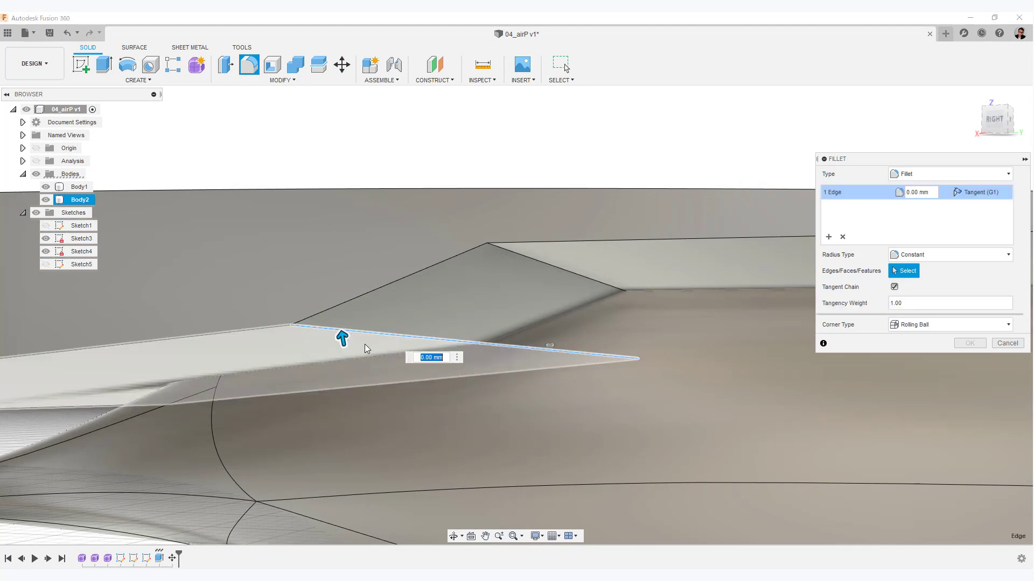
click(993, 122)
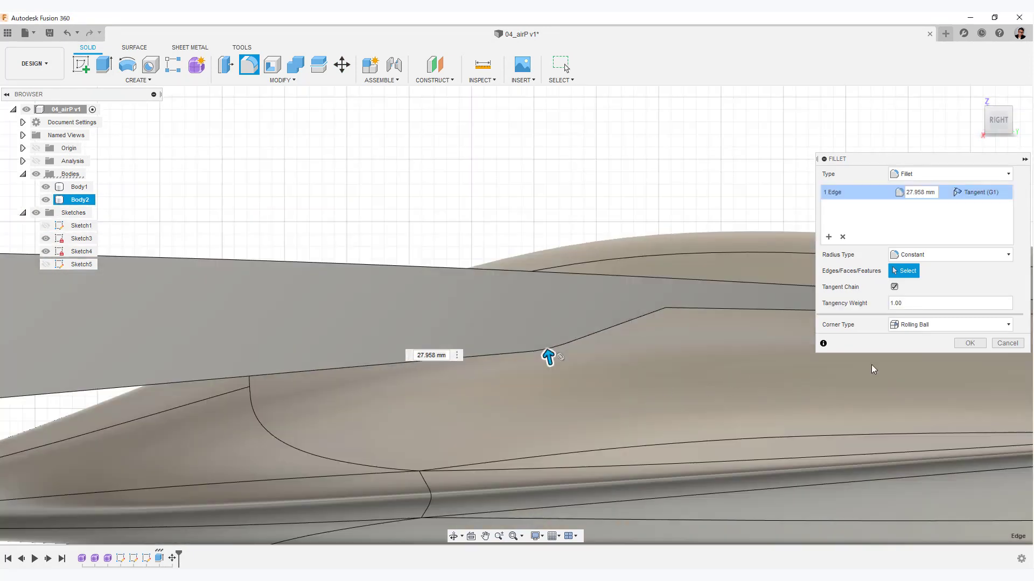
click(970, 345)
- Fillet the cutting body's upper rear bend edge with a radius of about 8.73 mm
shift+middle_drag(635, 321, 608, 274)
click(250, 66)
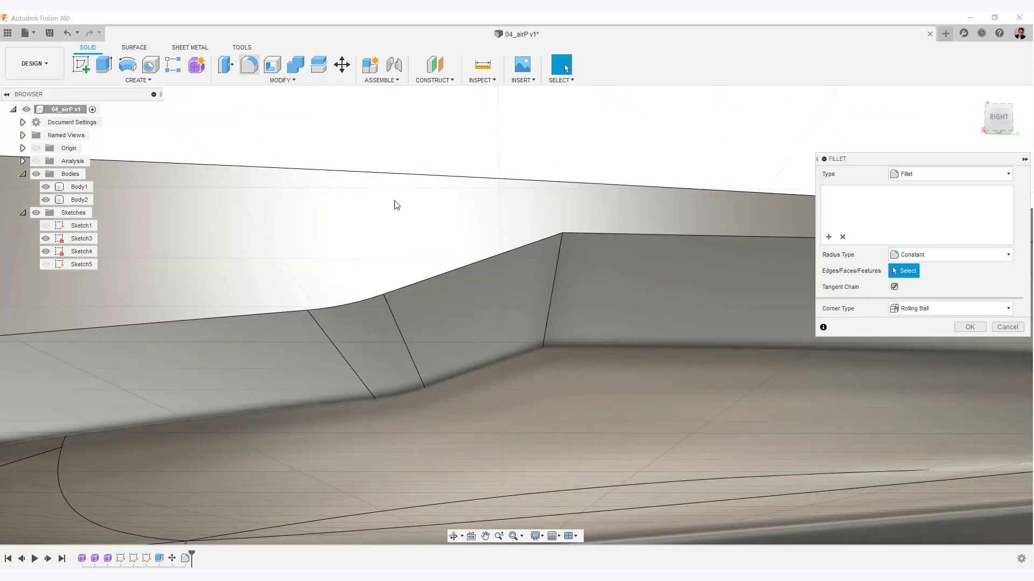
click(556, 279)
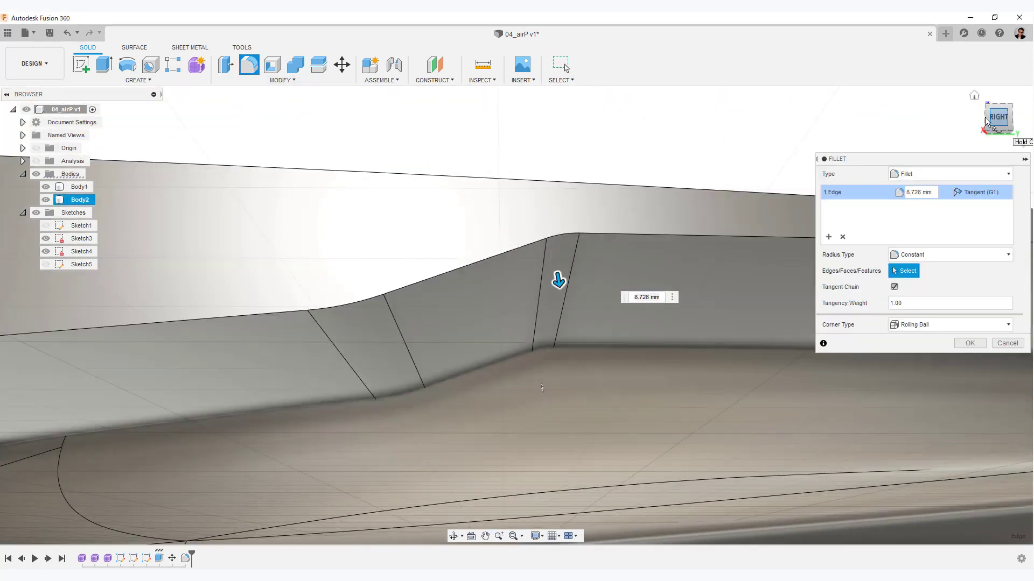
click(986, 121)
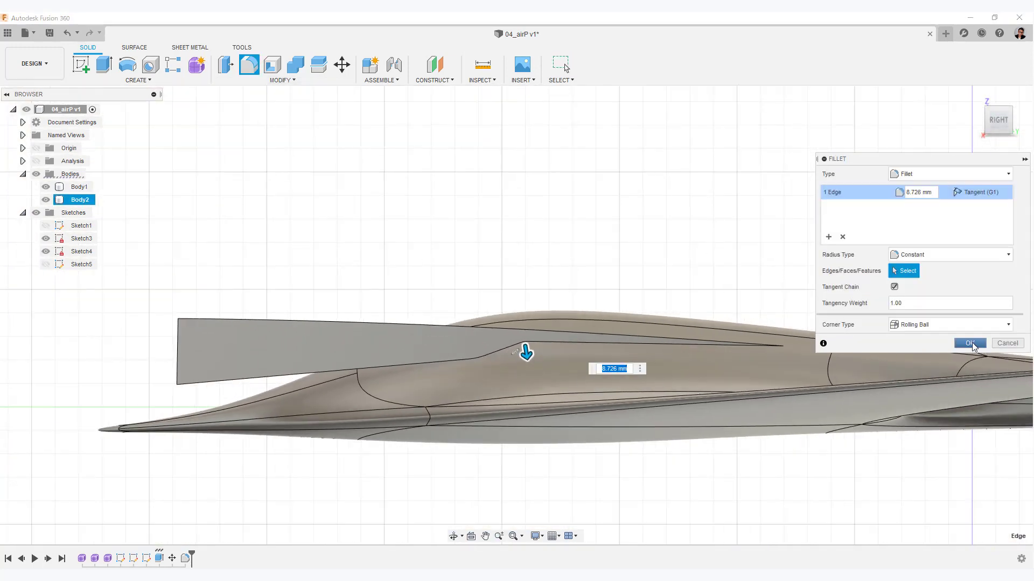
click(972, 344)
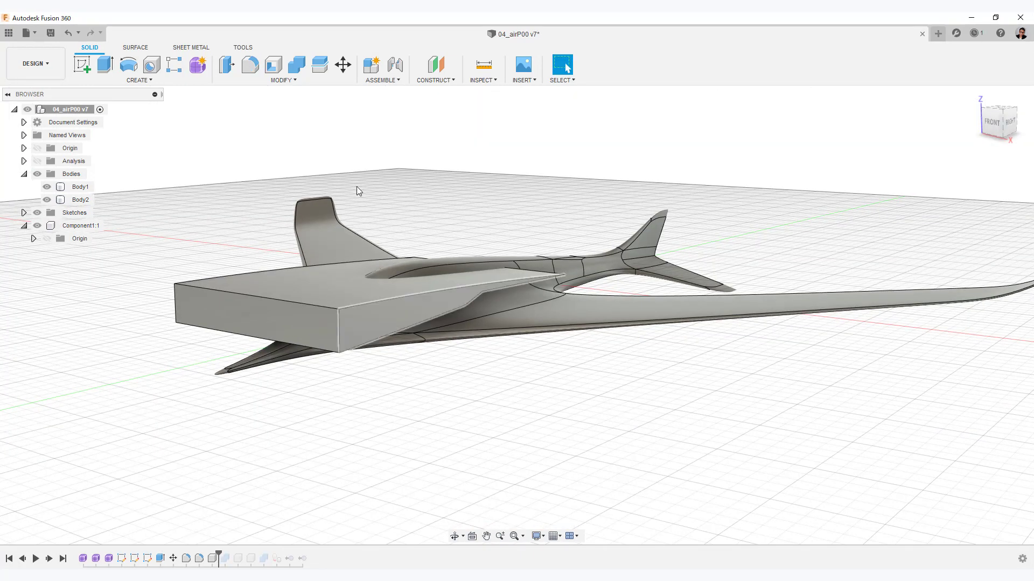
- Cut the aircraft body with the cutting body using Combine, keeping the tools and creating a new component
click(296, 80)
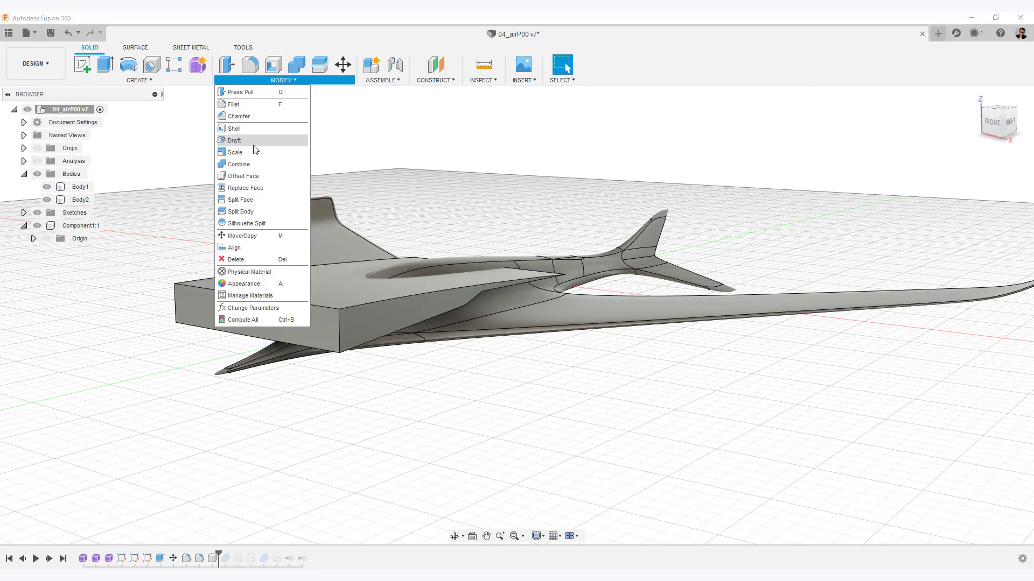
click(238, 164)
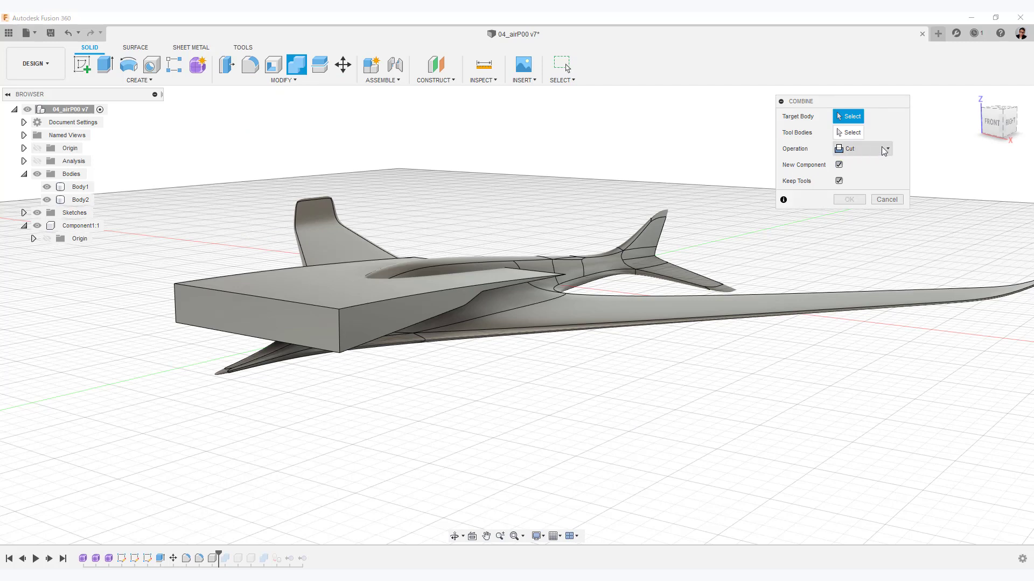
click(530, 310)
click(530, 308)
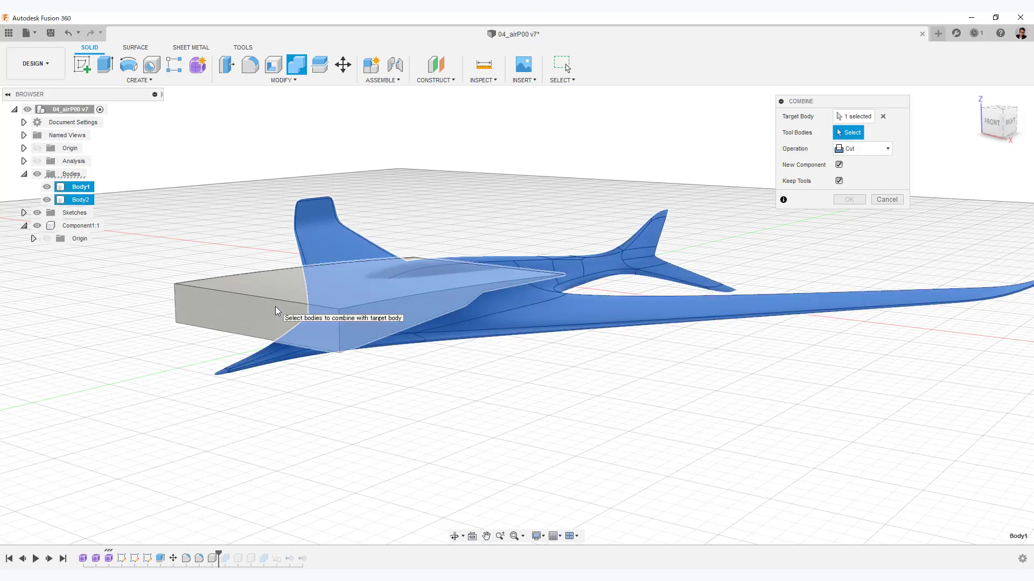
click(276, 306)
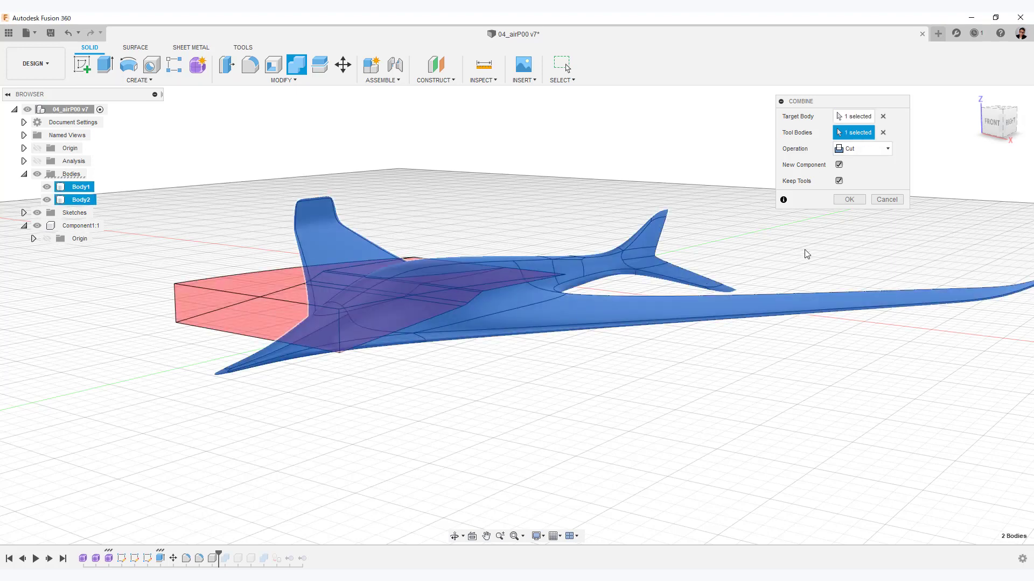
click(856, 200)
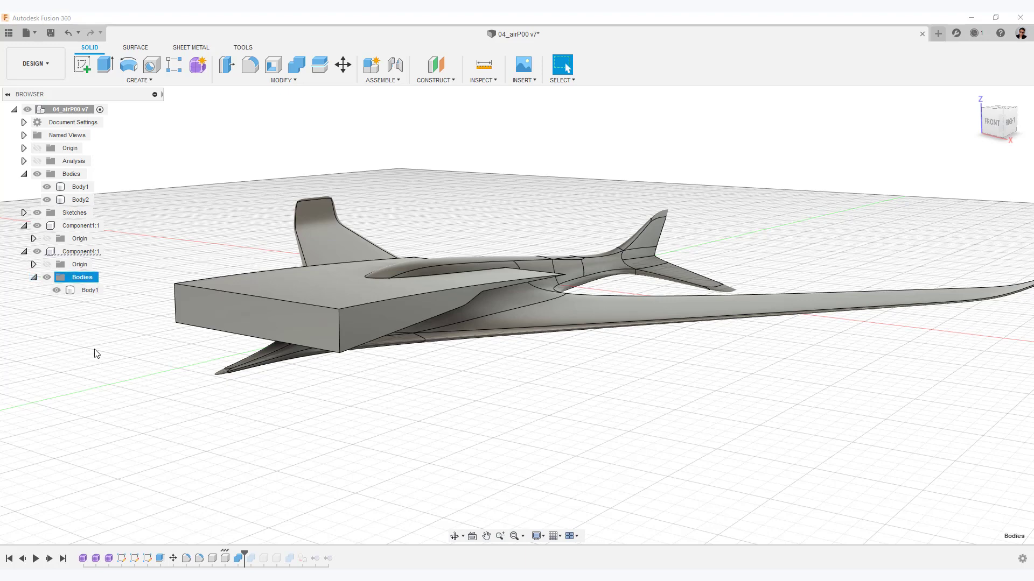
- Identify the cut aircraft body inside the new component and hide it
click(89, 291)
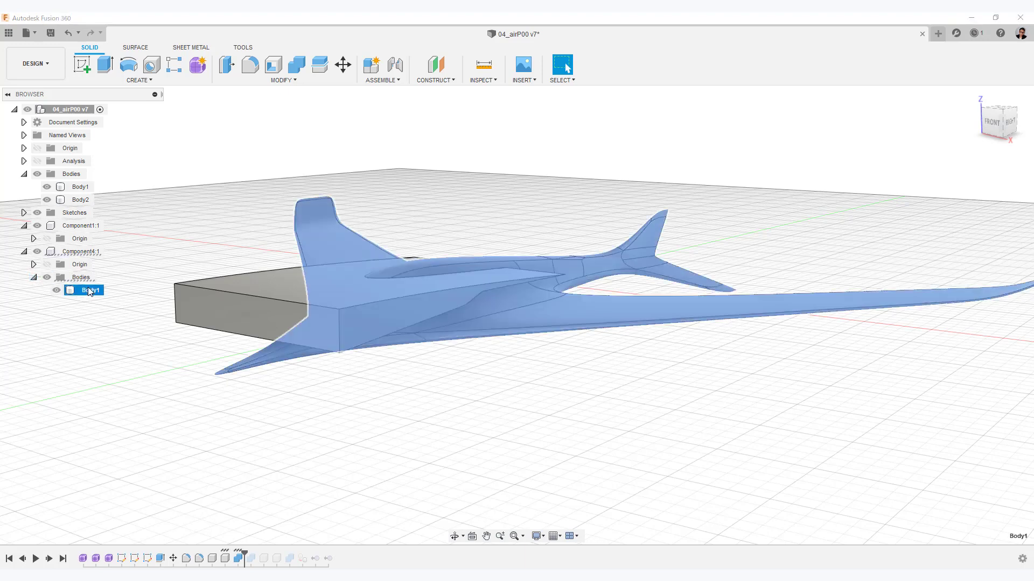
click(143, 185)
click(56, 292)
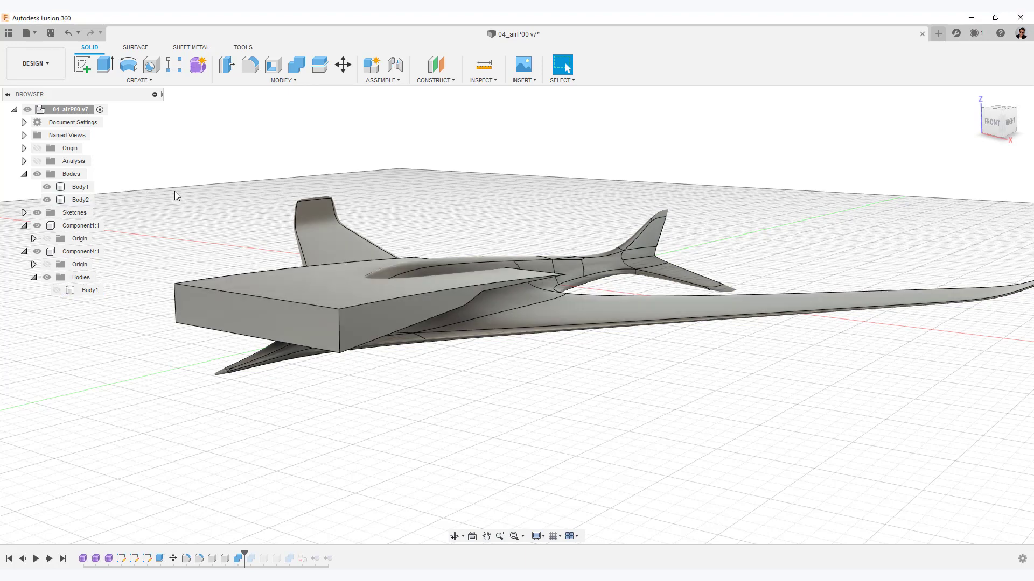
- Combine the original aircraft body and the cutting body with Intersect into a new component, keeping the tools
click(297, 66)
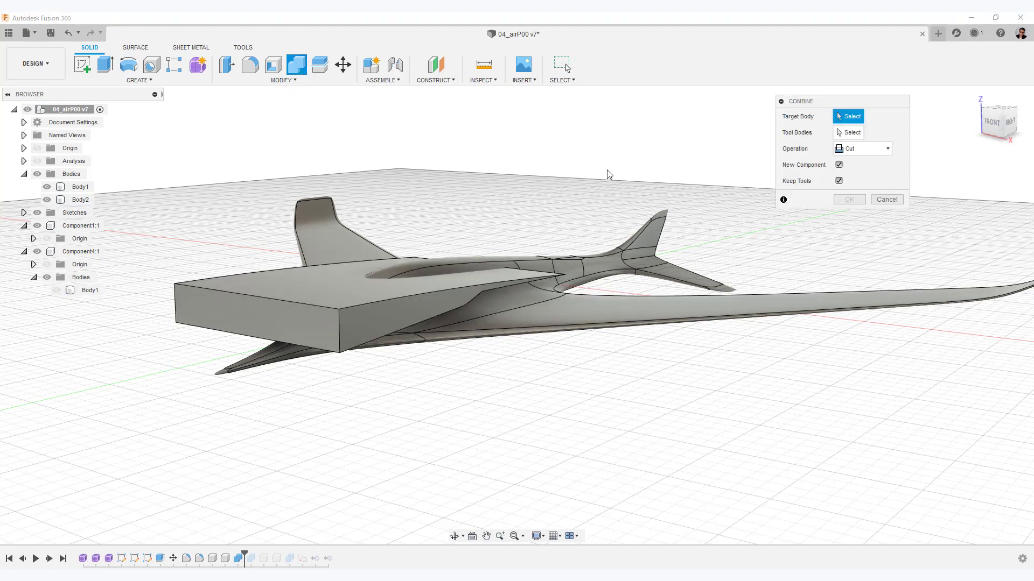
click(878, 147)
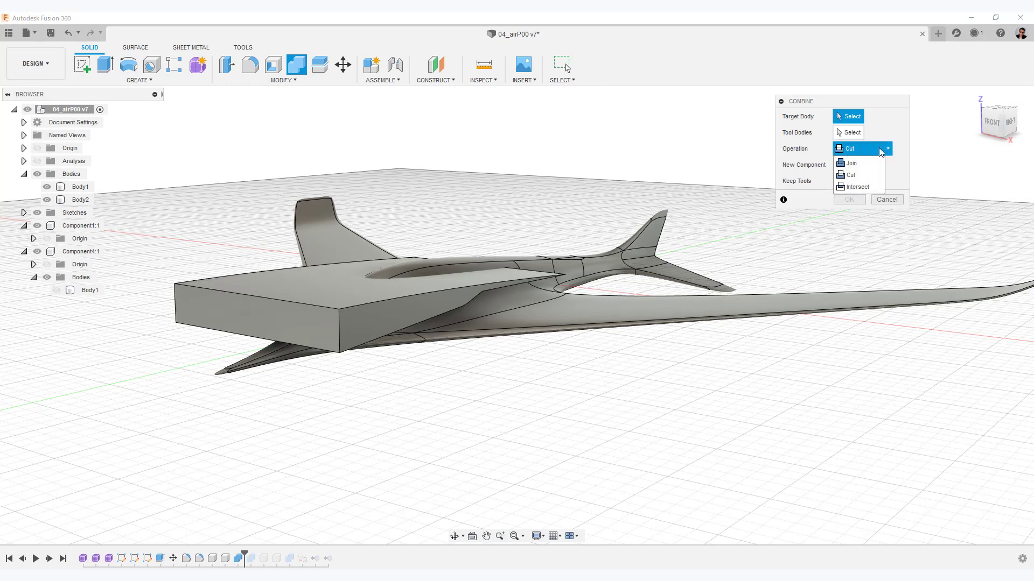
click(862, 188)
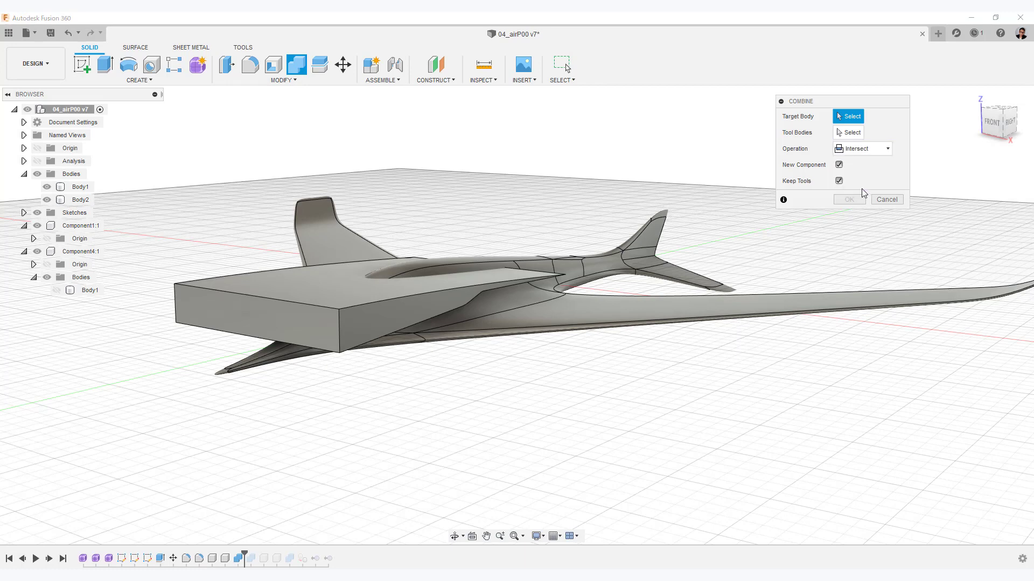
click(622, 299)
click(266, 301)
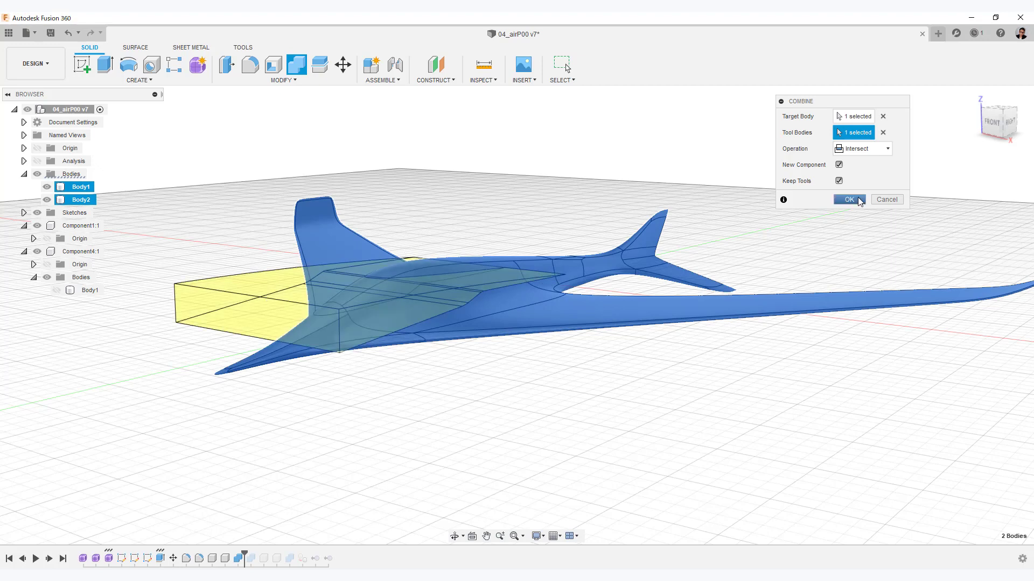
click(849, 199)
- Hide the original aircraft and cutting bodies, and show the cut aircraft body together with the separate canopy body
click(23, 303)
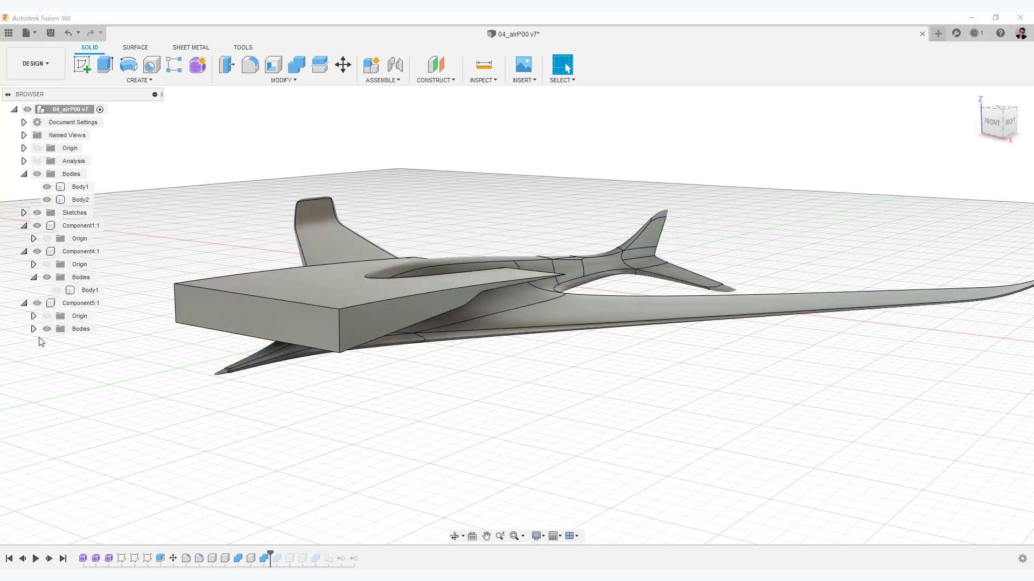
click(47, 187)
click(47, 199)
click(57, 290)
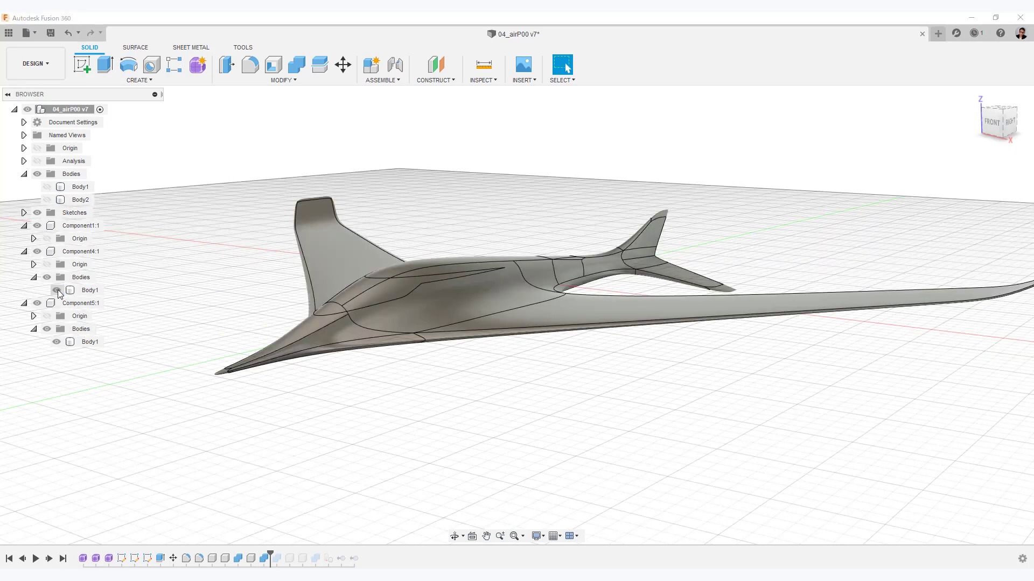
- Switch to the Render workspace and set the scene's aspect ratio to 16:9 Widescreen
click(35, 64)
click(31, 131)
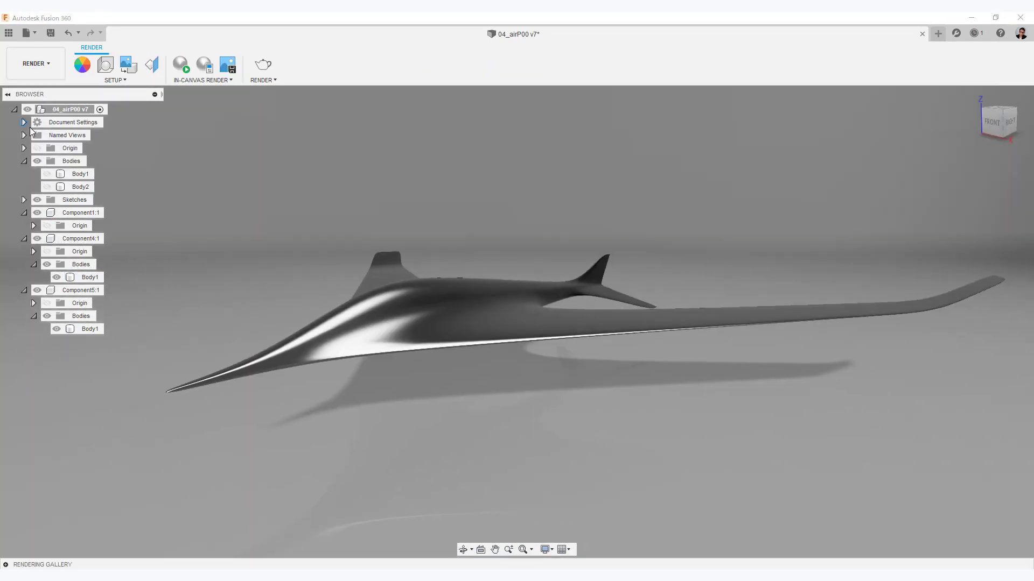
click(105, 64)
click(941, 443)
click(907, 494)
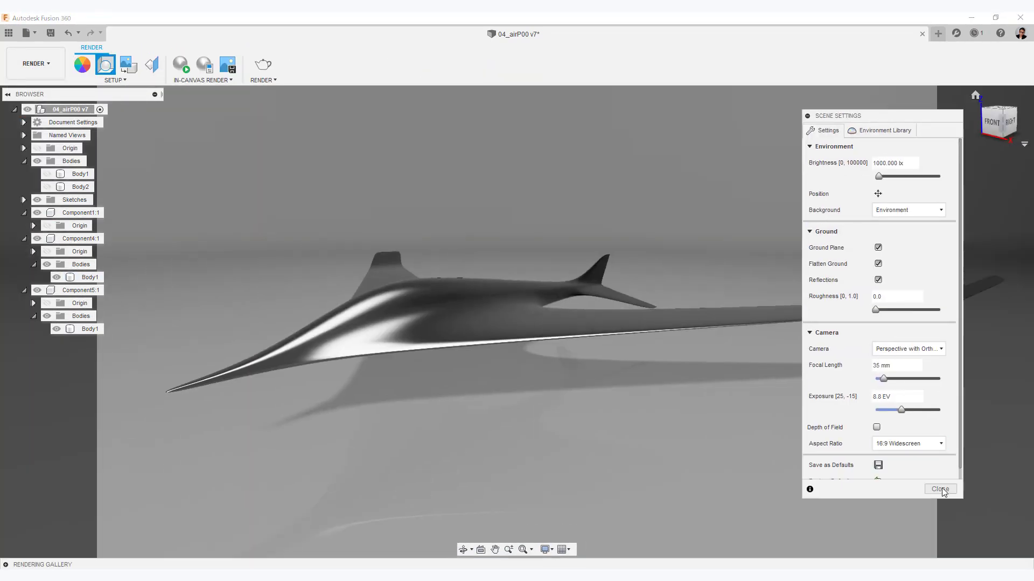
click(935, 488)
- Apply the Paint - Enamel Glossy (Black) appearance to the canopy body
key(a)
drag(957, 439, 970, 490)
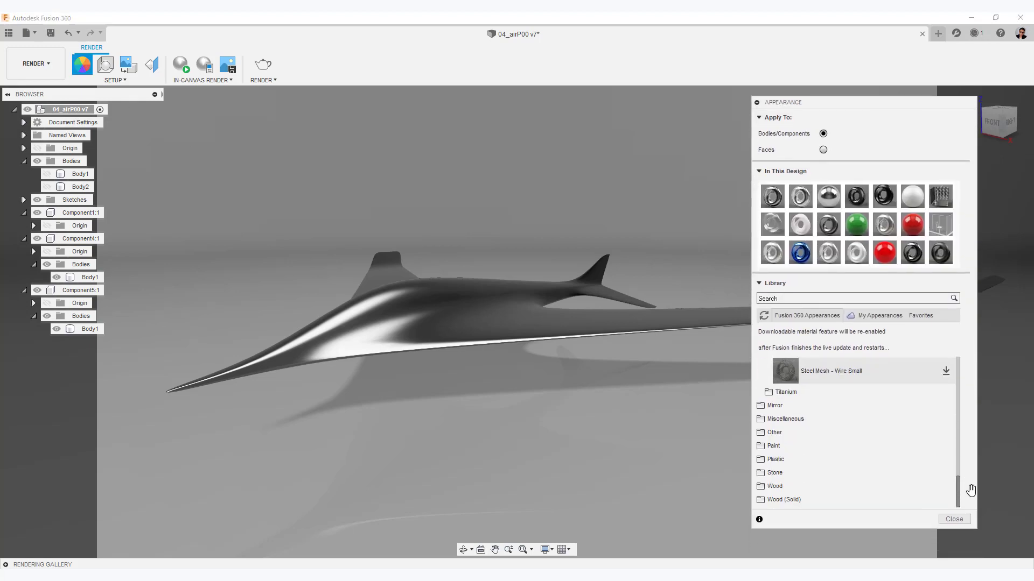
click(783, 446)
click(793, 459)
mouse_move(791, 480)
mouse_down()
mouse_move(535, 376)
mouse_move(451, 306)
mouse_up()
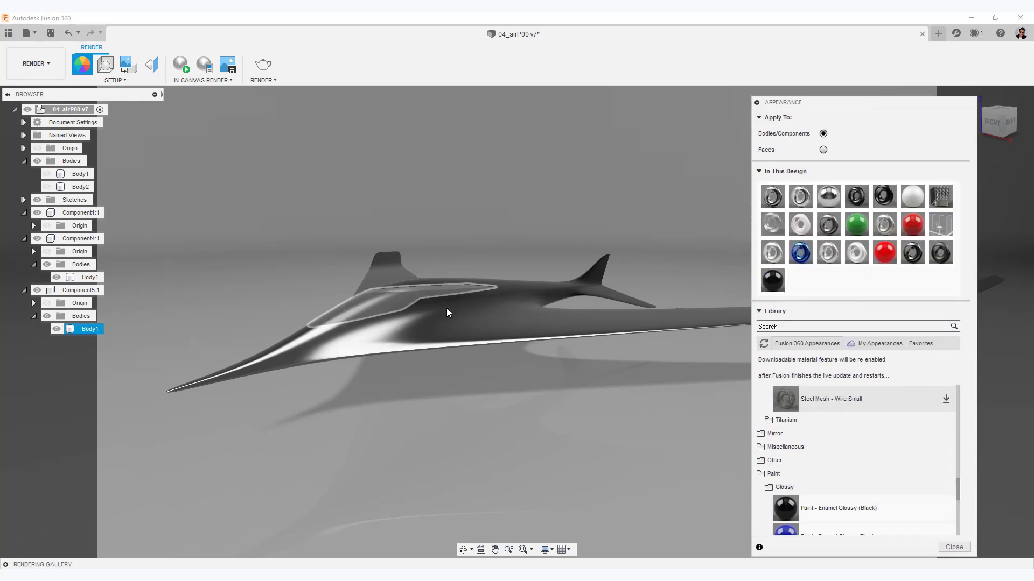
- Apply the Chrome metal appearance to the aircraft's main body
scroll(874, 464, up, 10)
click(802, 446)
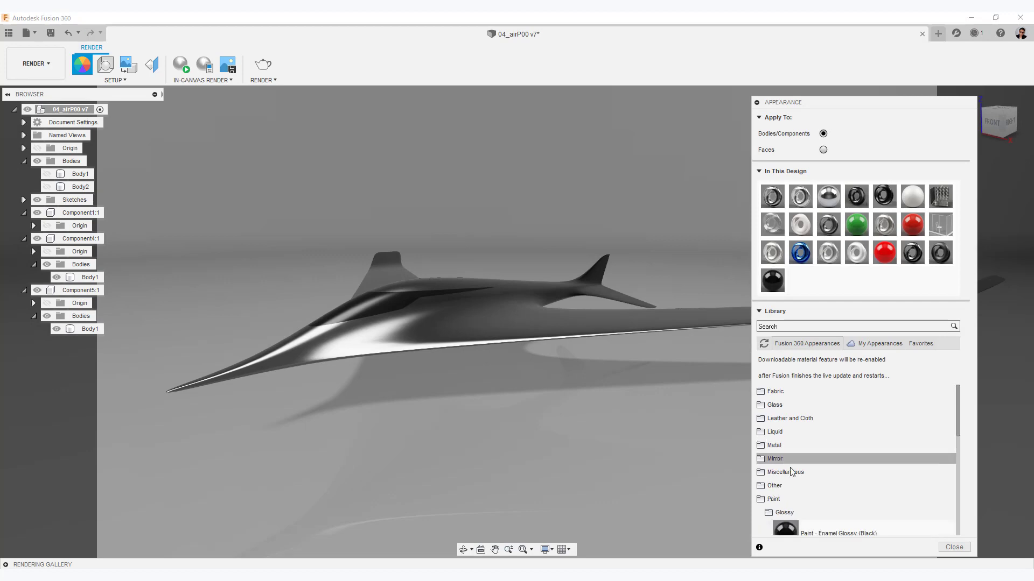
click(843, 444)
click(814, 499)
drag(787, 519, 501, 317)
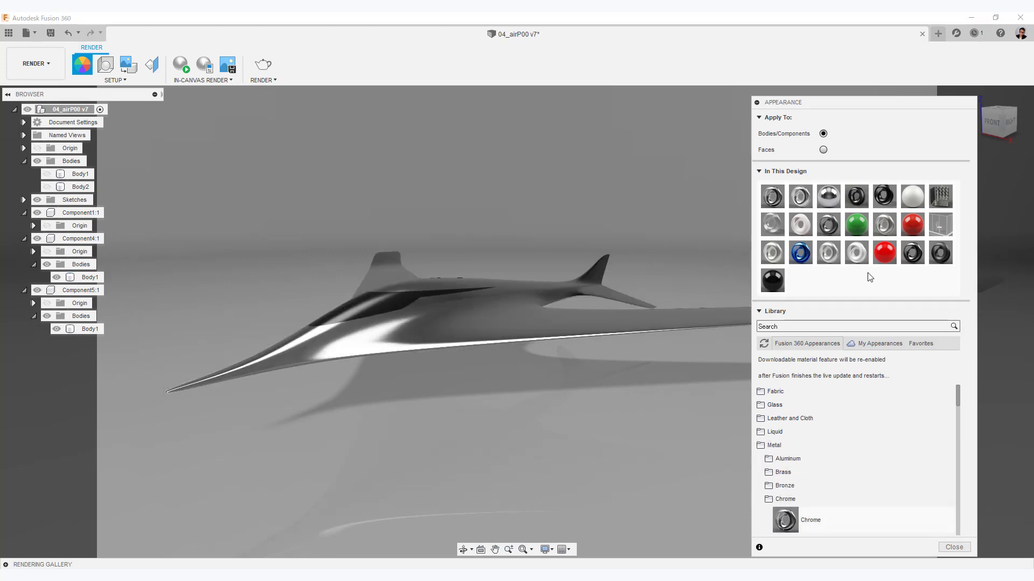
- Set the sunset sea environment's brightness to 200, turn off the ground plane, and reframe the aircraft against the sky
click(106, 65)
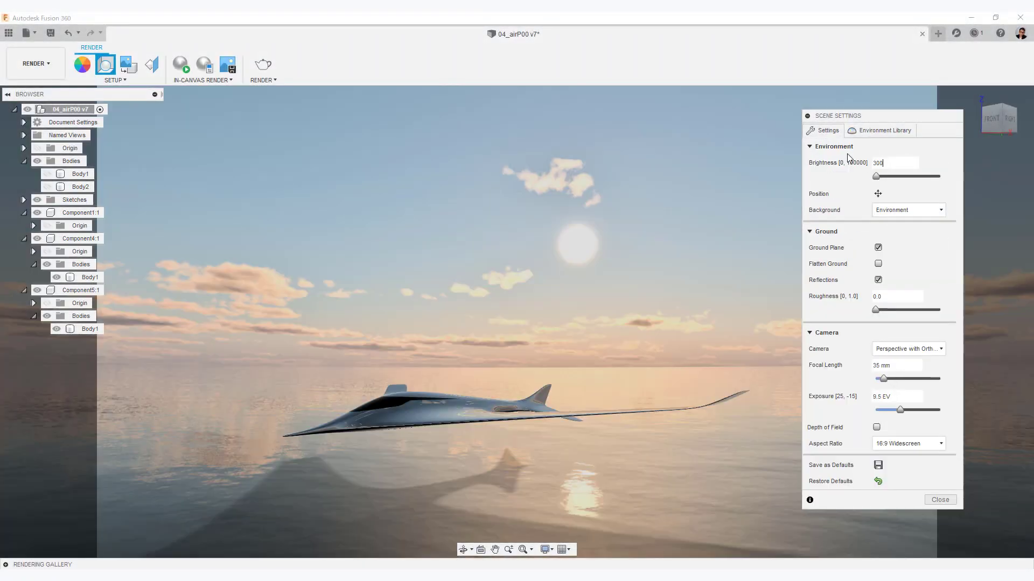
shift+middle_drag(576, 328, 541, 328)
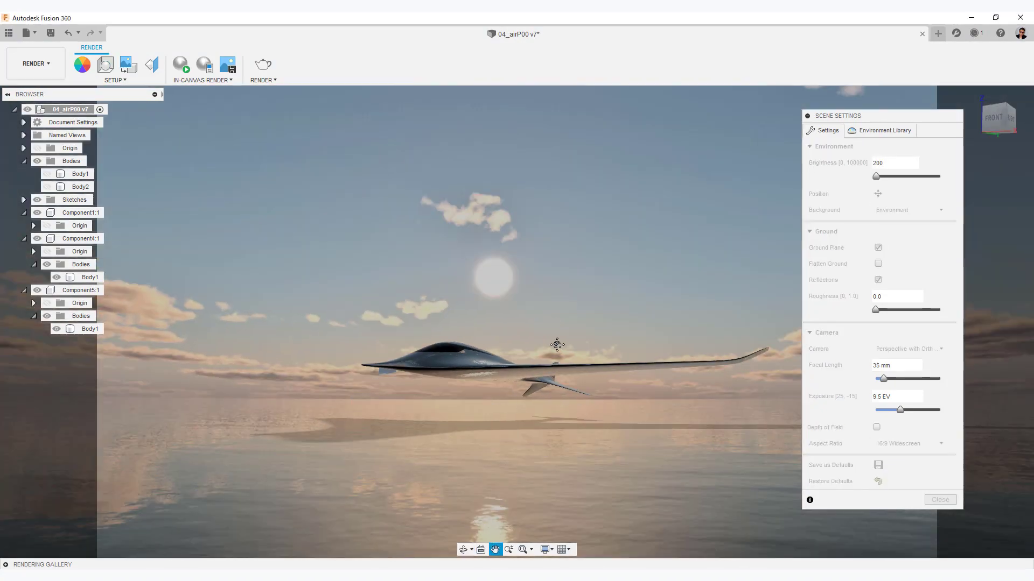
click(877, 193)
click(878, 281)
click(877, 248)
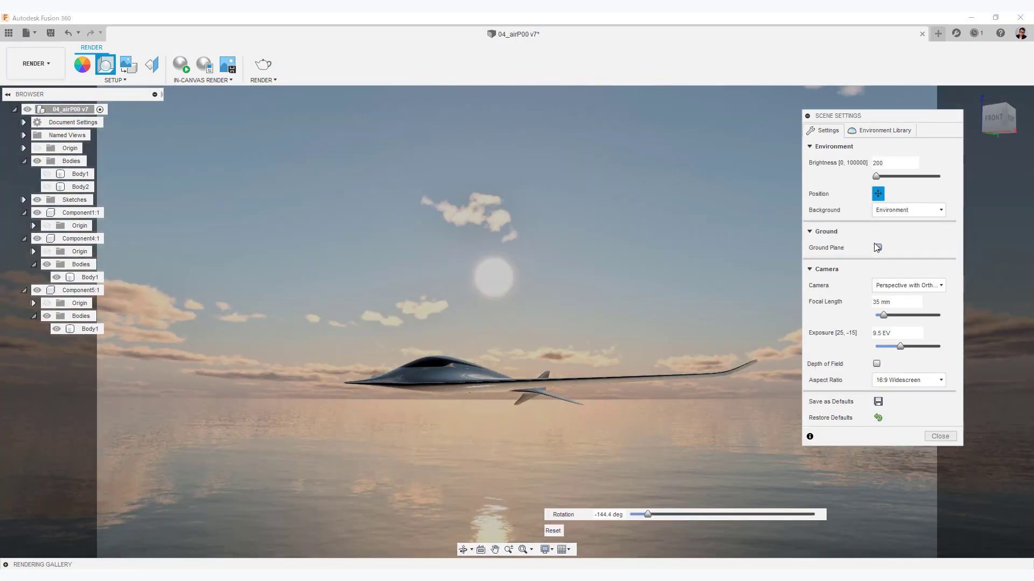
shift+middle_drag(641, 423, 695, 434)
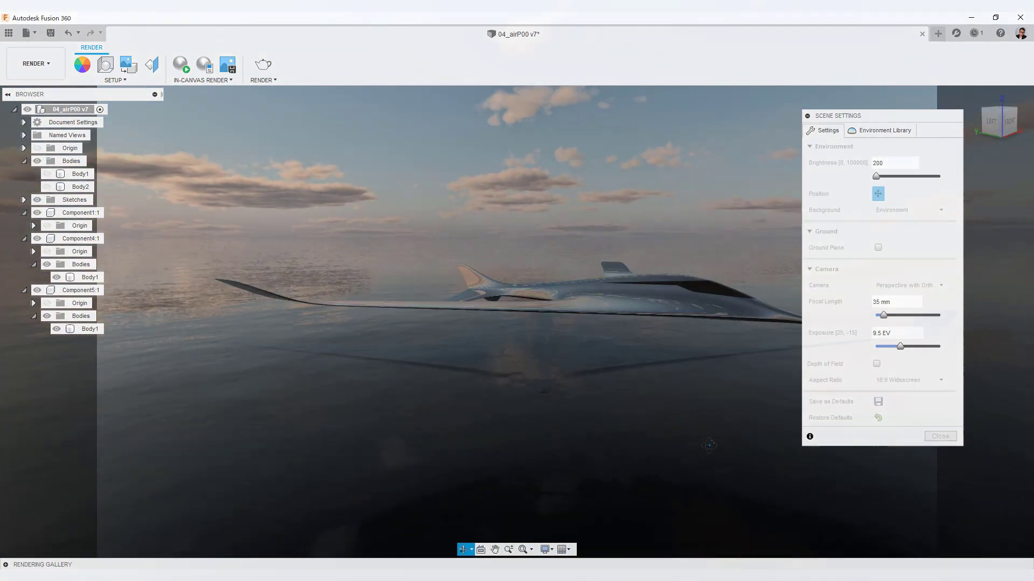